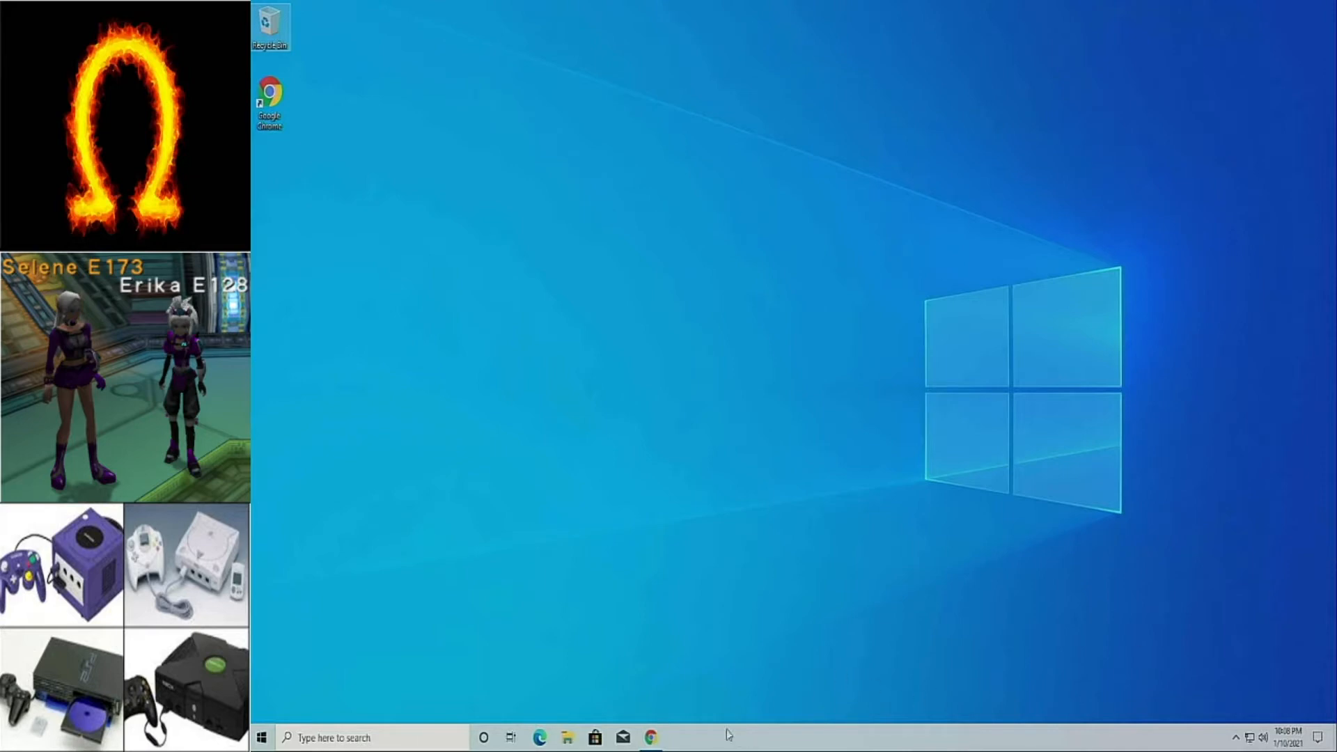
- Switch to Chrome, open the Dolphin Emulator download page and look over its beta, development and stable releases
left_click(652, 739)
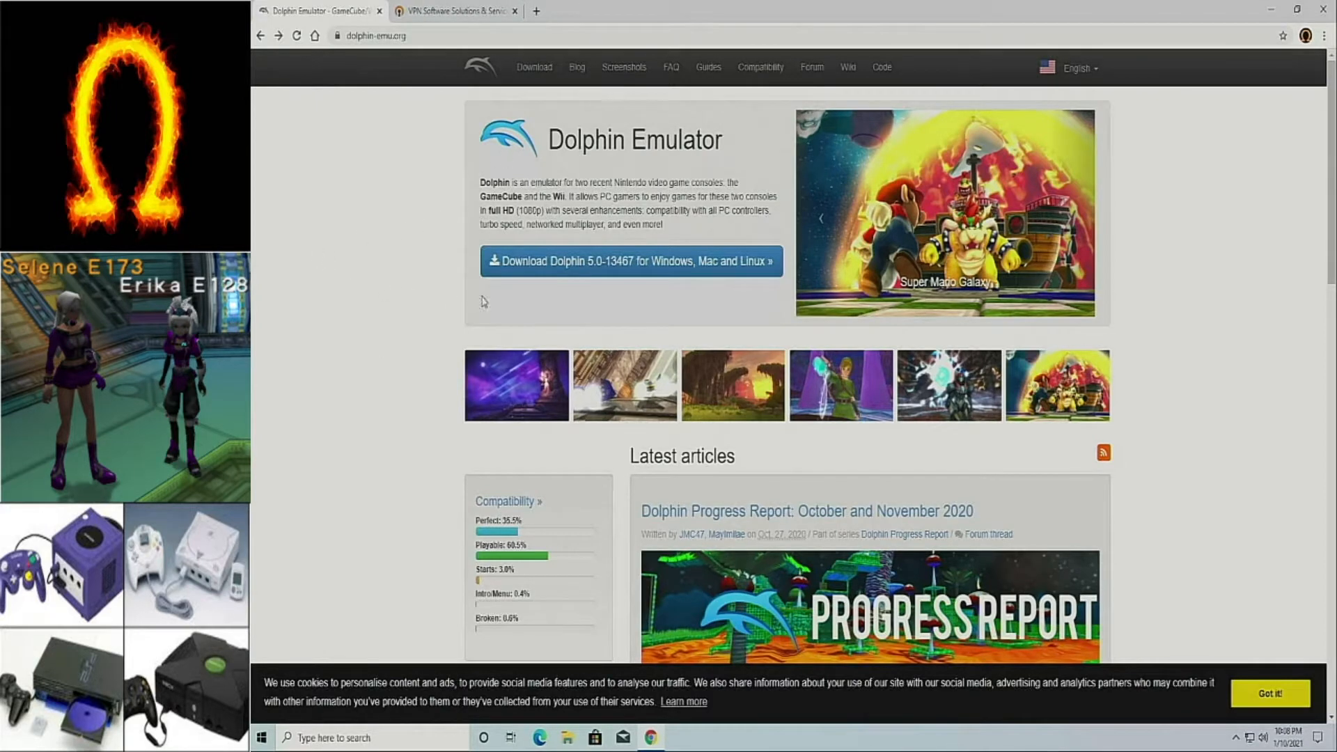
left_click(549, 269)
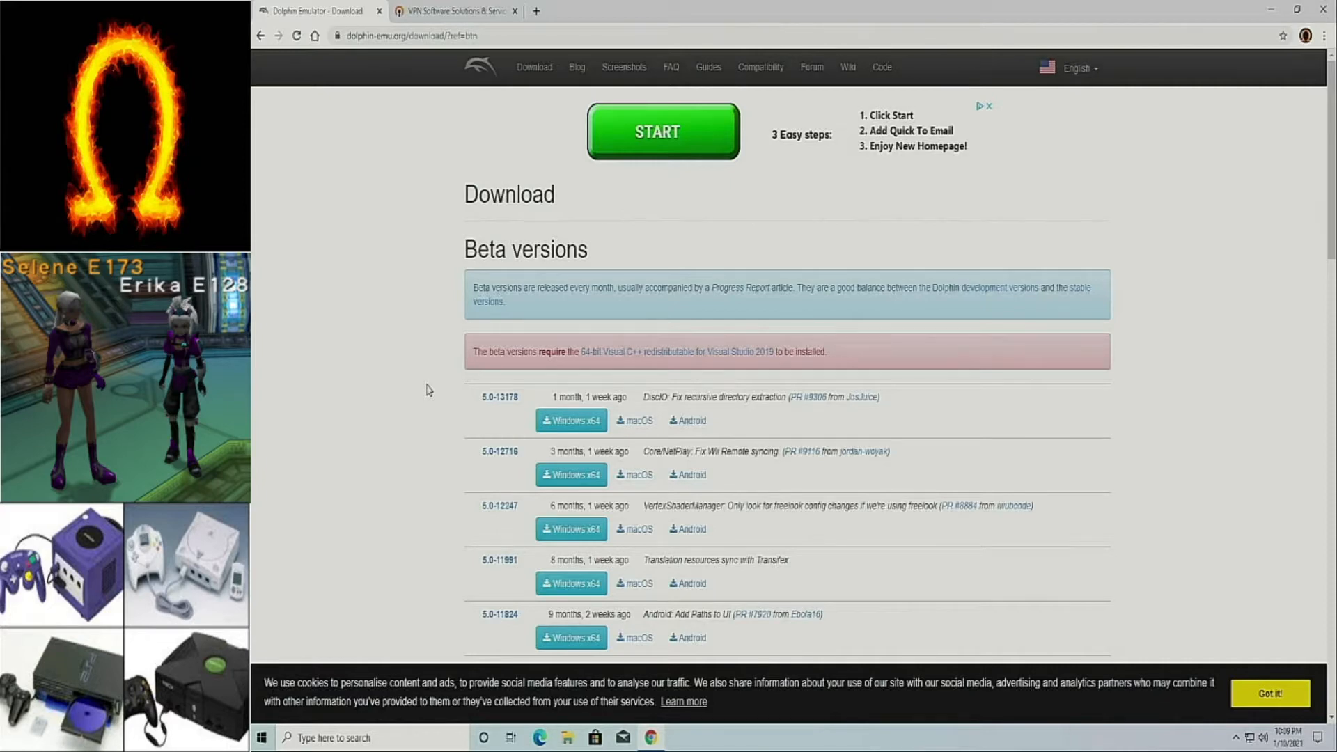
scroll(429, 391, "down", 1)
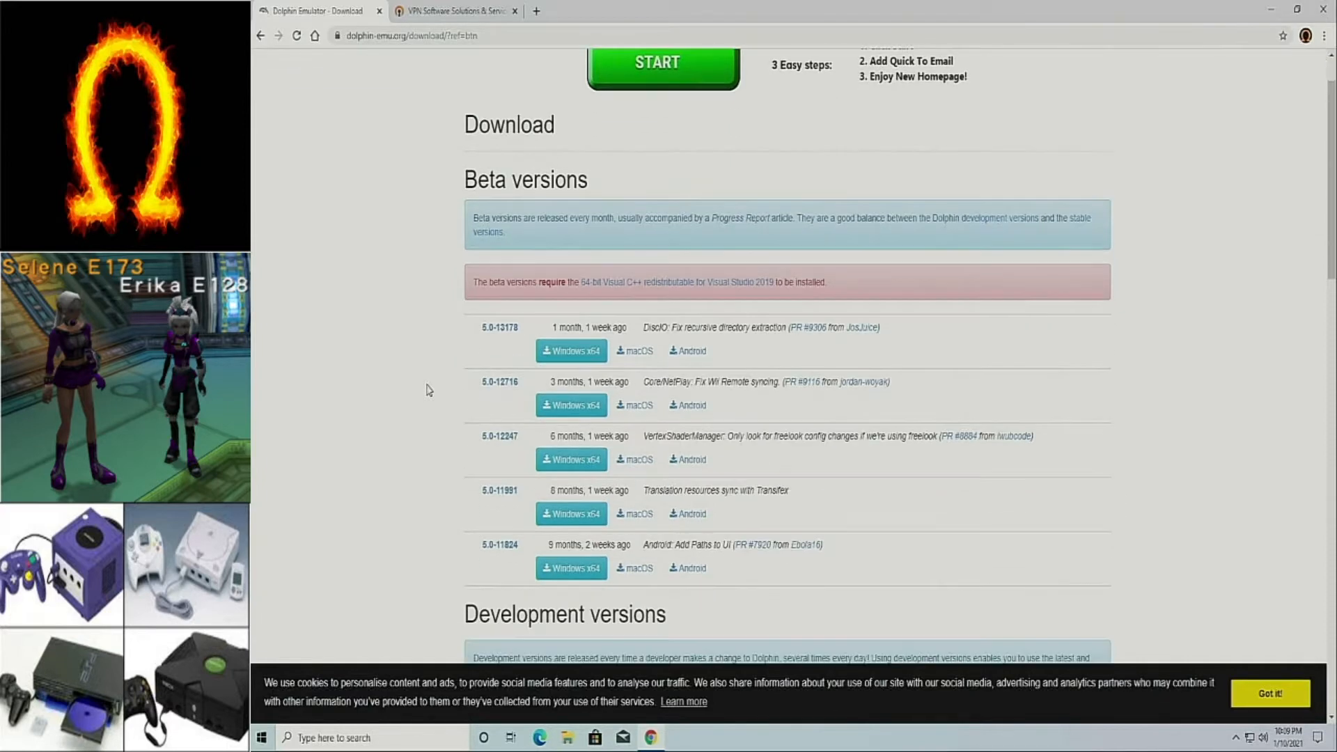
scroll(429, 390, "down", 3)
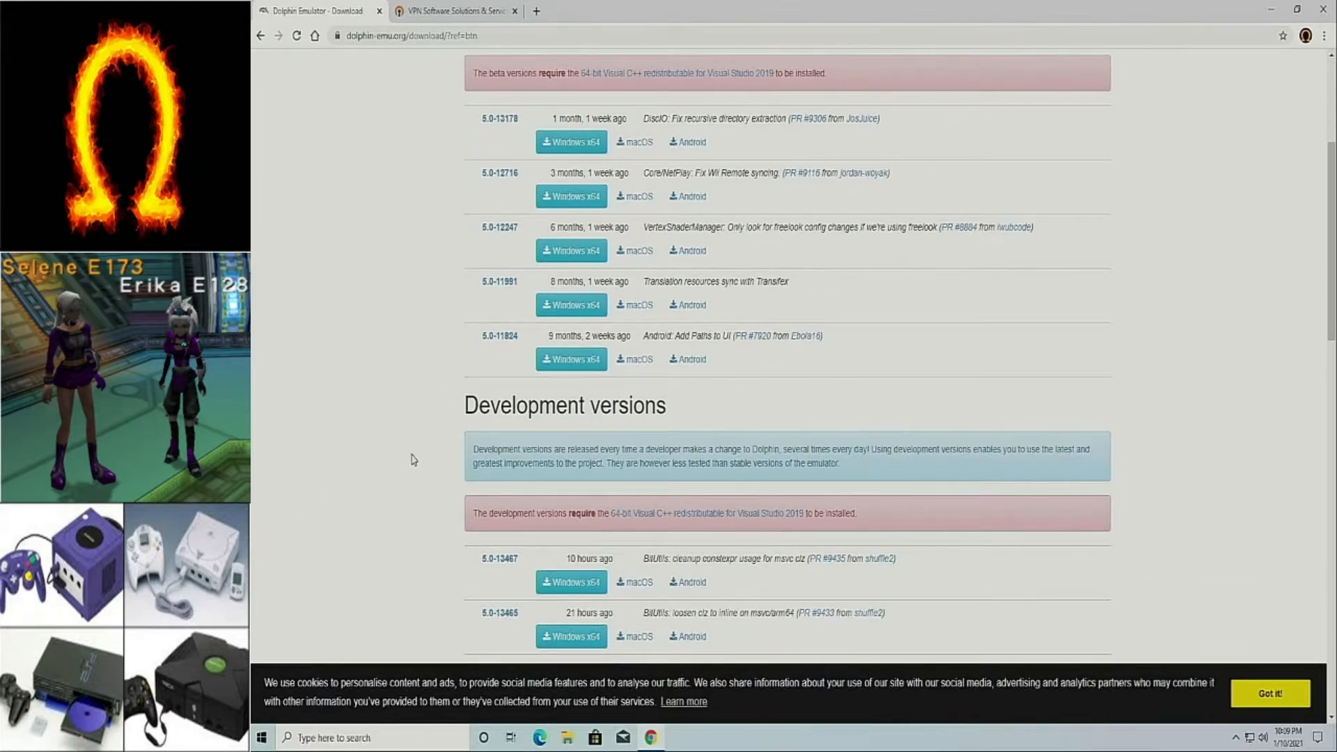
scroll(415, 460, "down", 1)
scroll(414, 459, "down", 10)
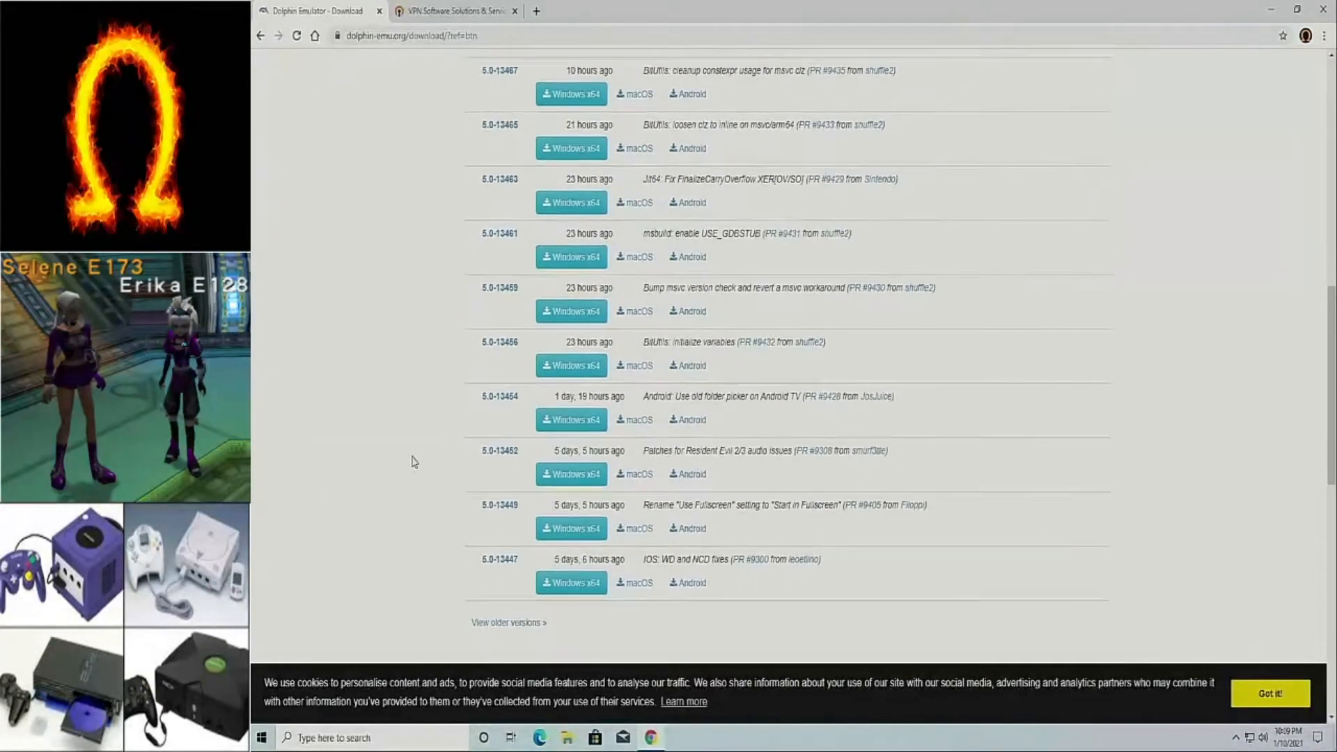
scroll(414, 465, "down", 3)
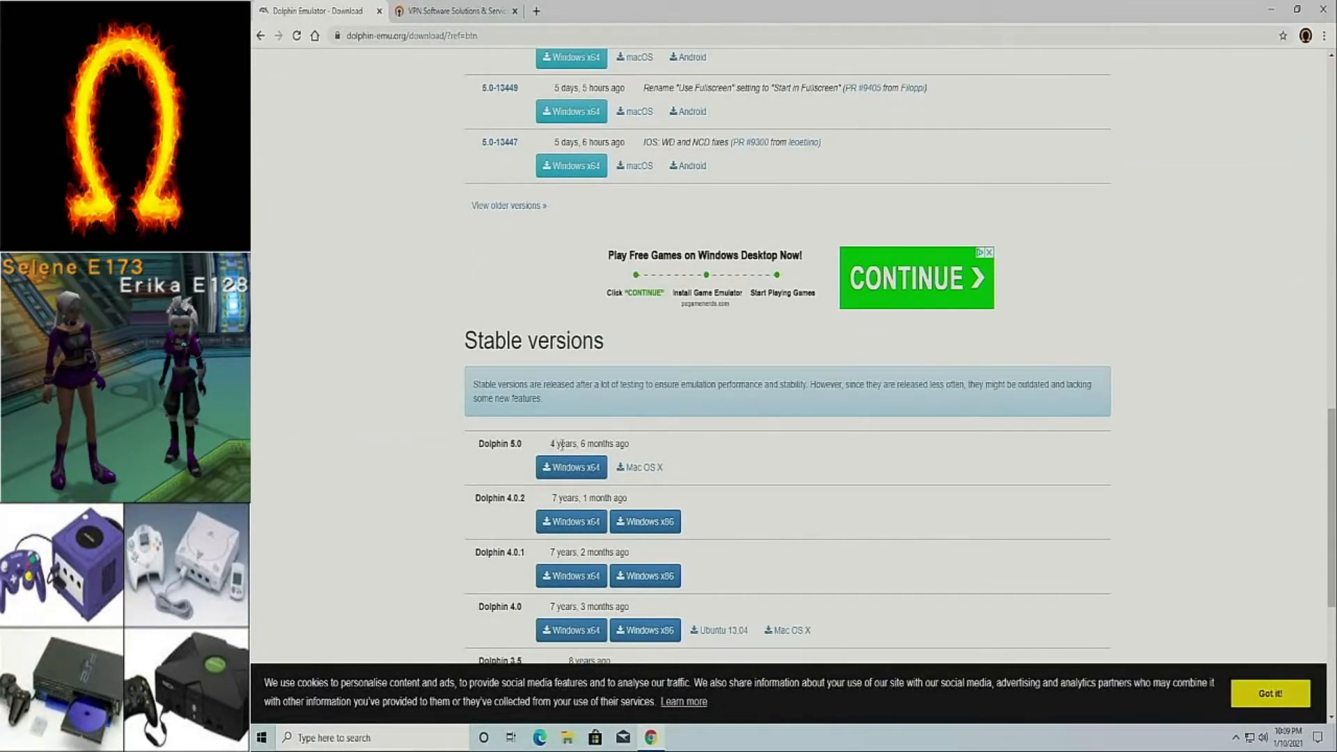
scroll(589, 443, "down", 4)
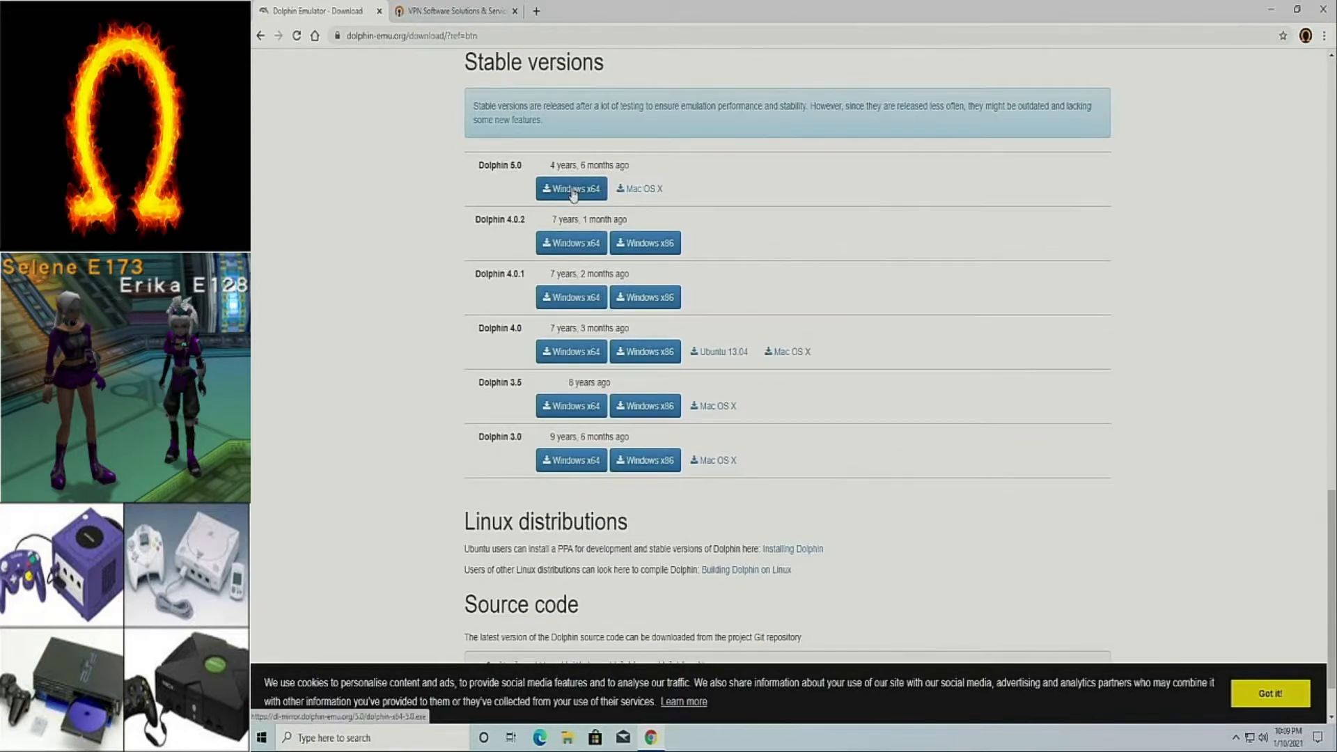
scroll(404, 219, "up", 12)
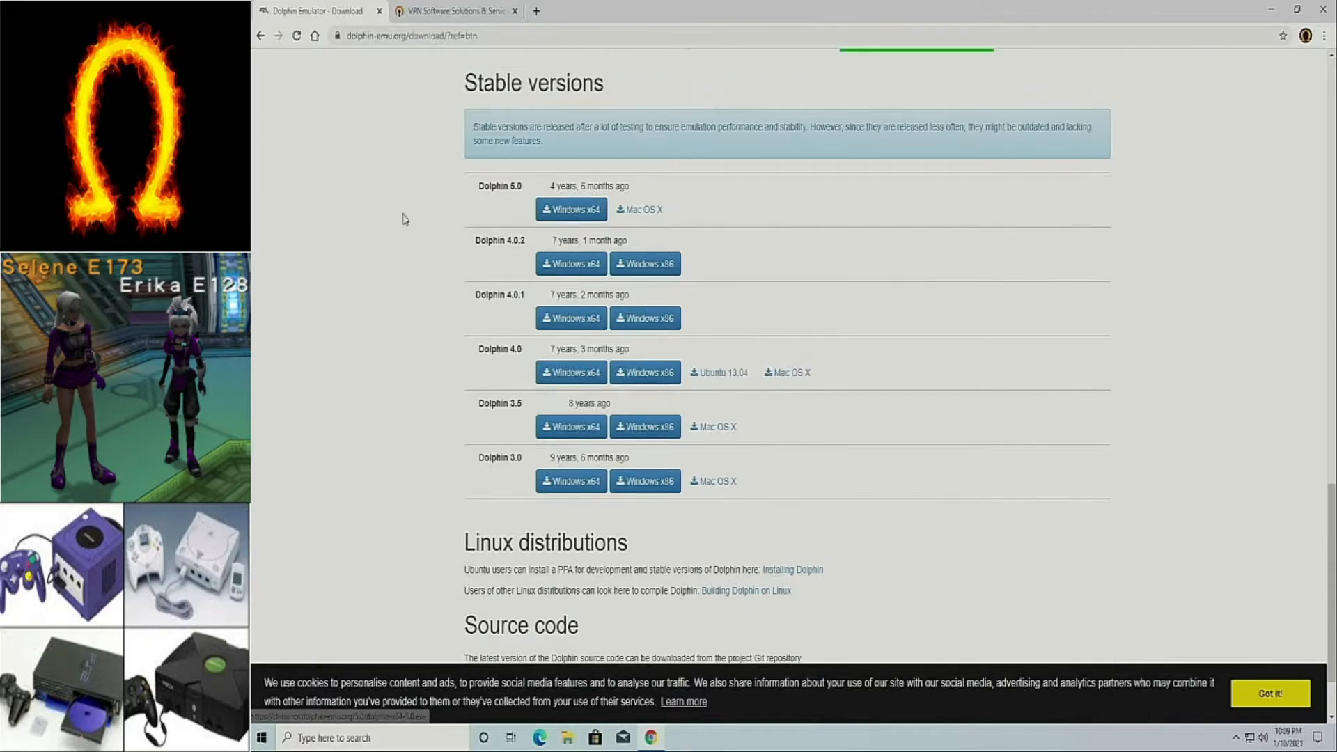
scroll(404, 219, "up", 6)
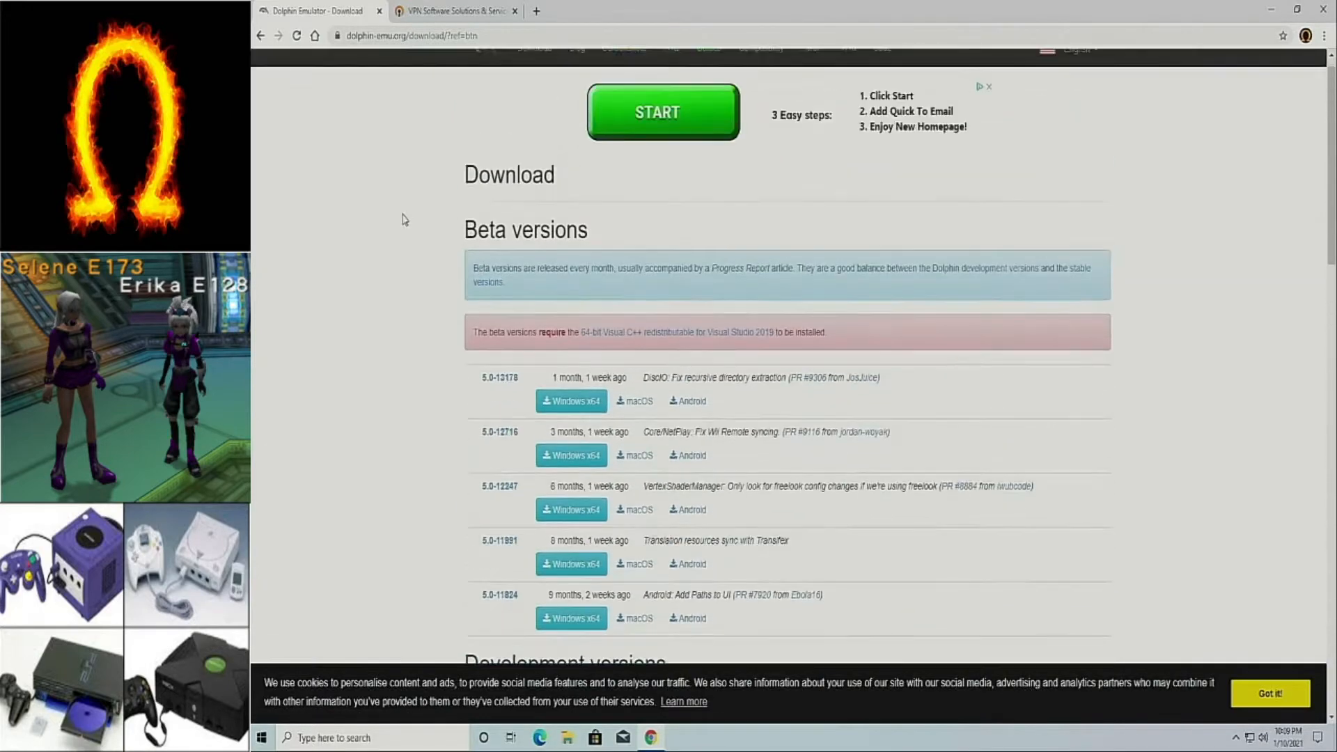
- Download the Windows x64 installer of stable version Dolphin 5.0 into the Downloads folder on the Media (G:) drive
scroll(404, 219, "down", 13)
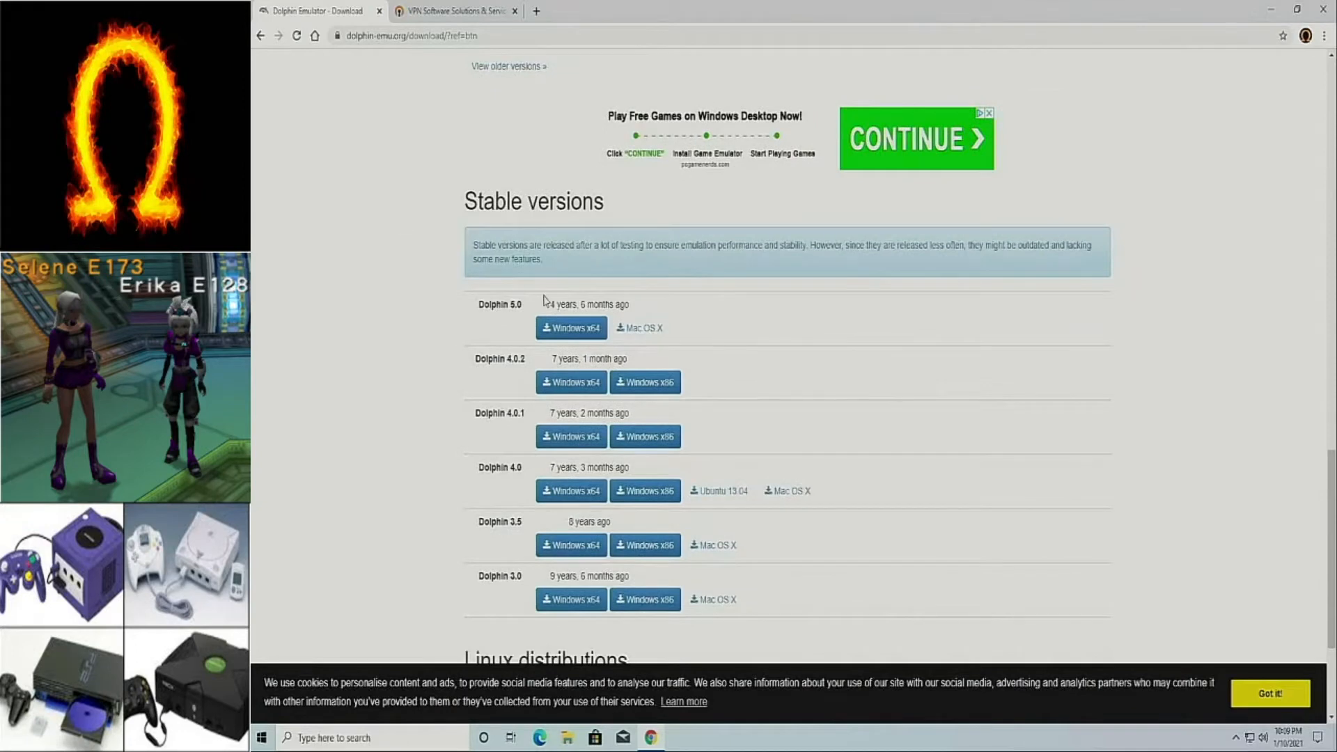
left_click(568, 337)
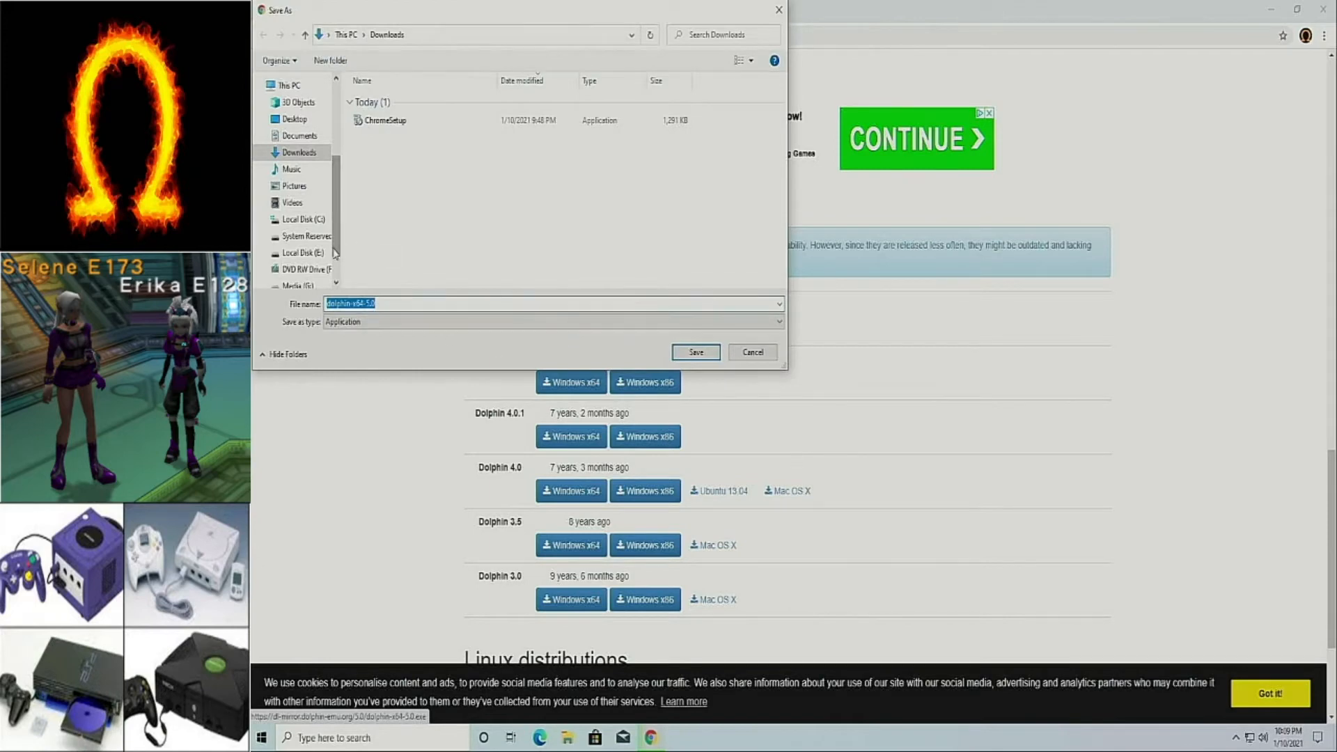
scroll(313, 244, "down", 2)
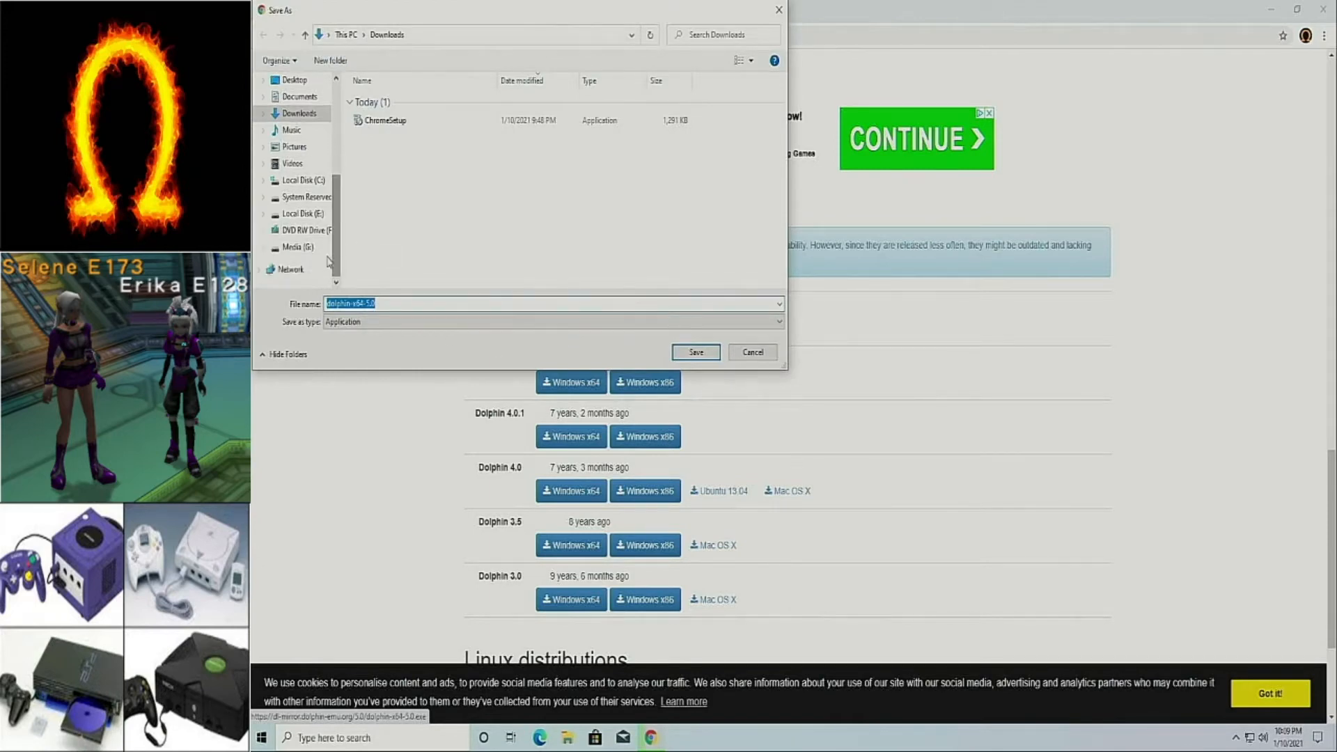
left_click(292, 248)
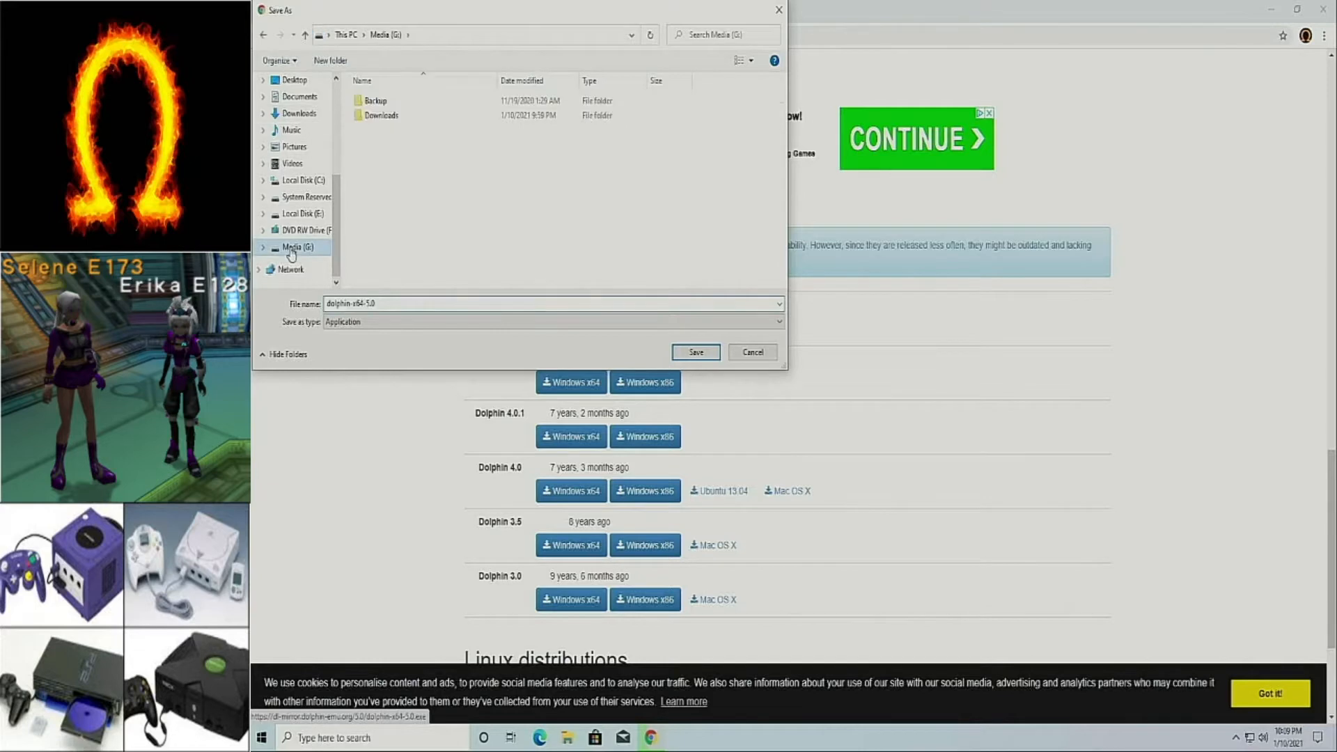
double_click(383, 116)
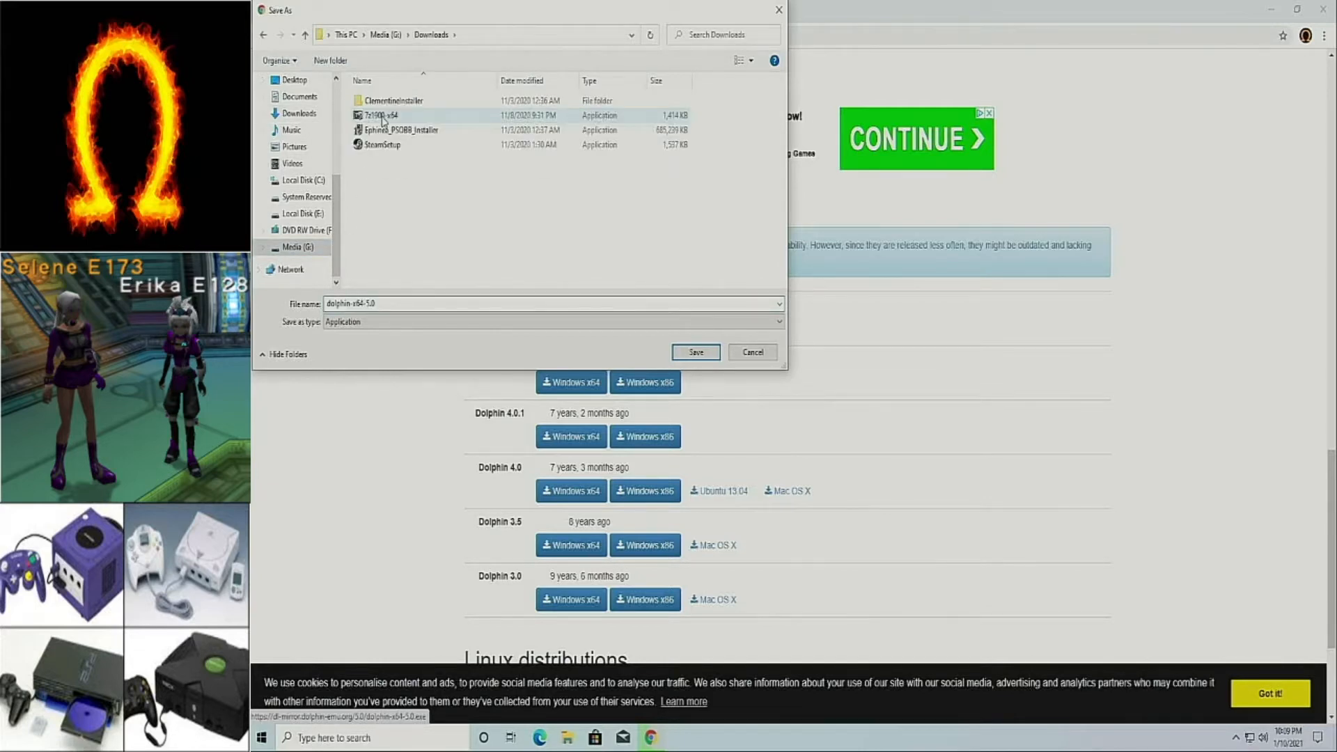
left_click(704, 355)
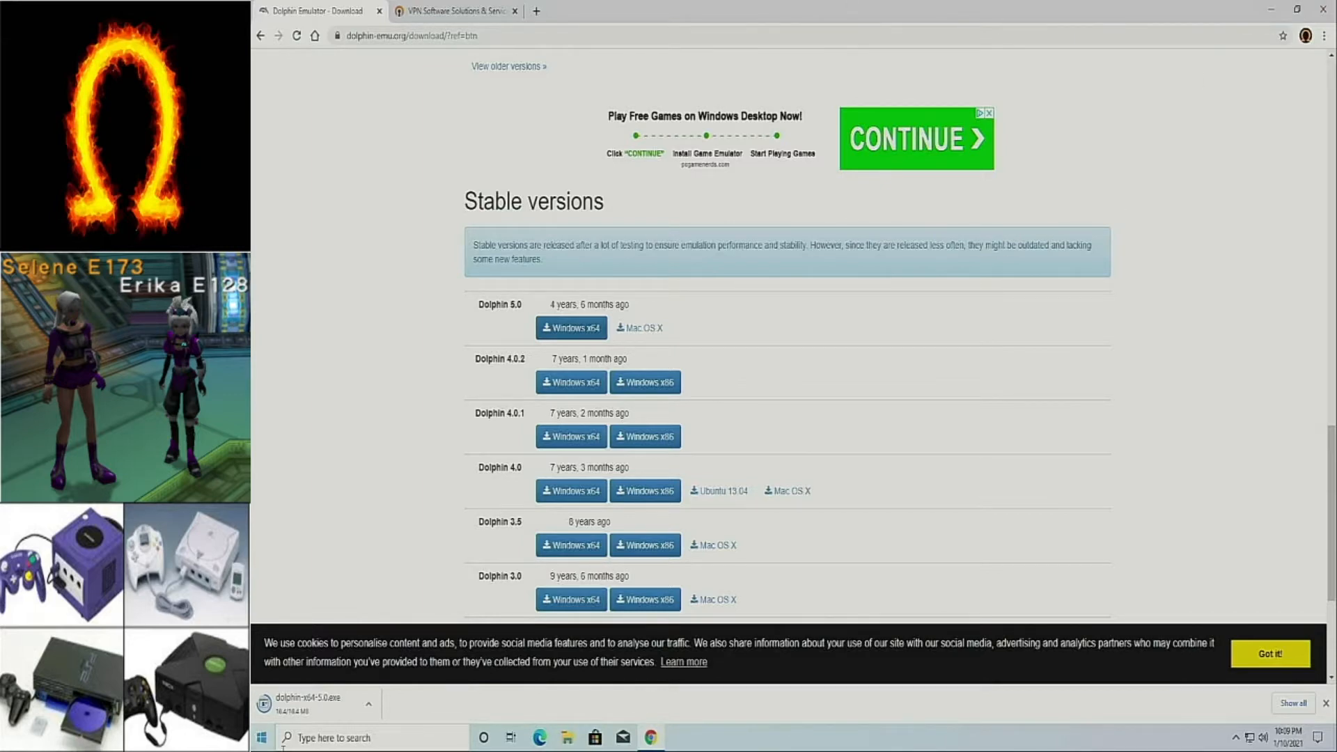
- Run the downloaded dolphin-x64-5.0.exe, minimize the browser and allow the installer to make changes to the device
left_click(307, 709)
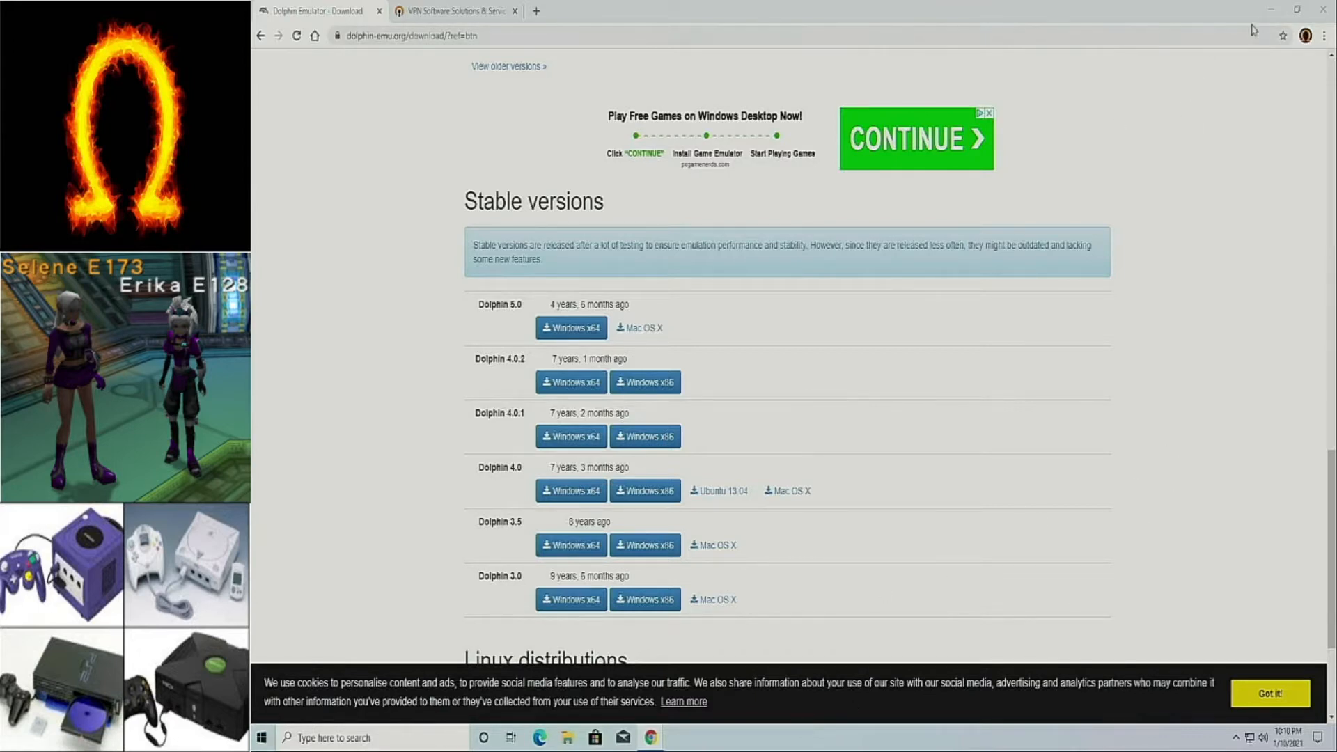
left_click(1271, 10)
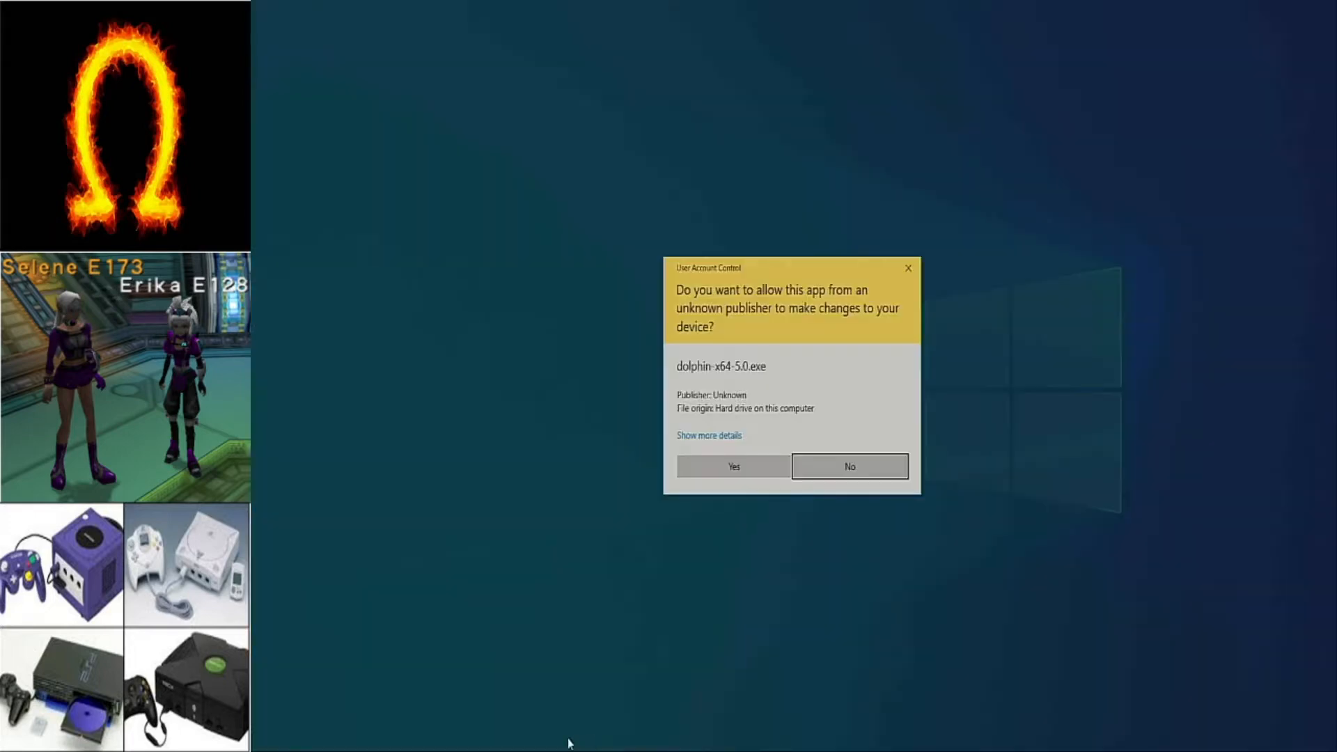
left_click(735, 466)
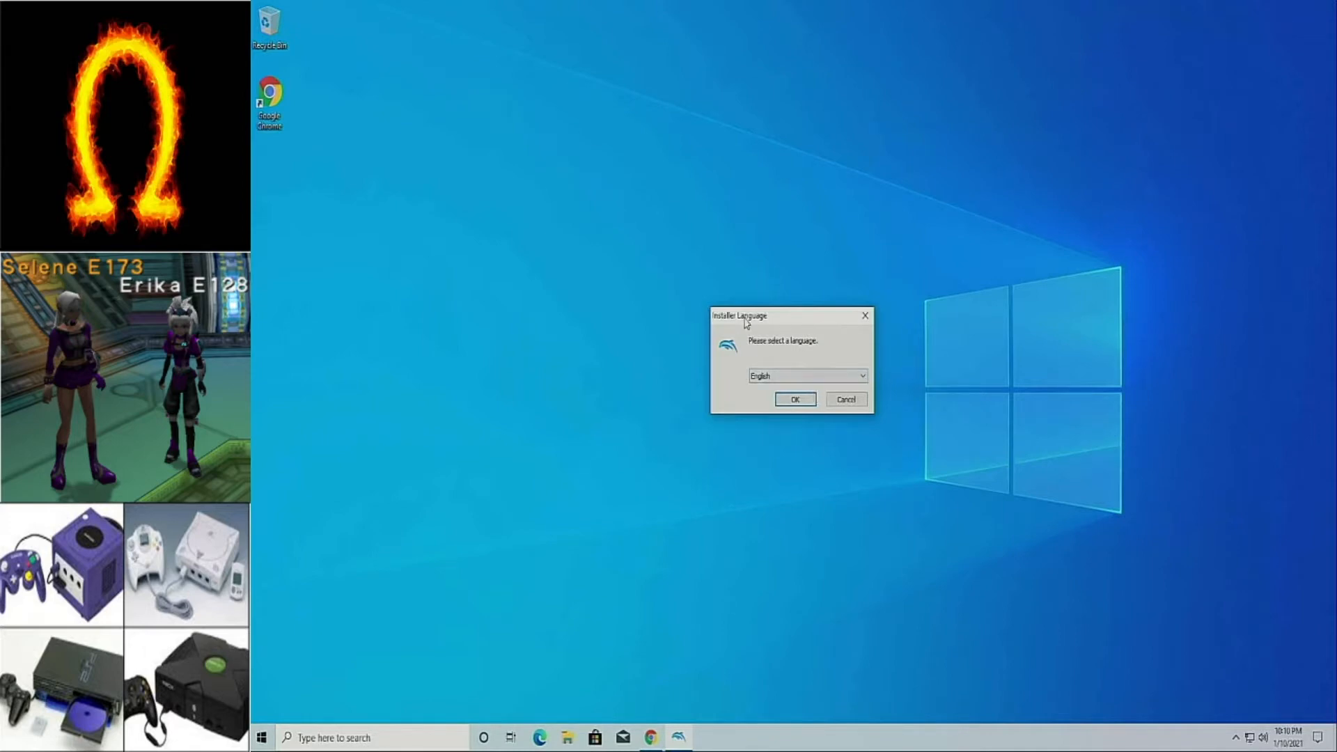
- Review the available installer languages and continue the Dolphin setup in English
left_click(862, 378)
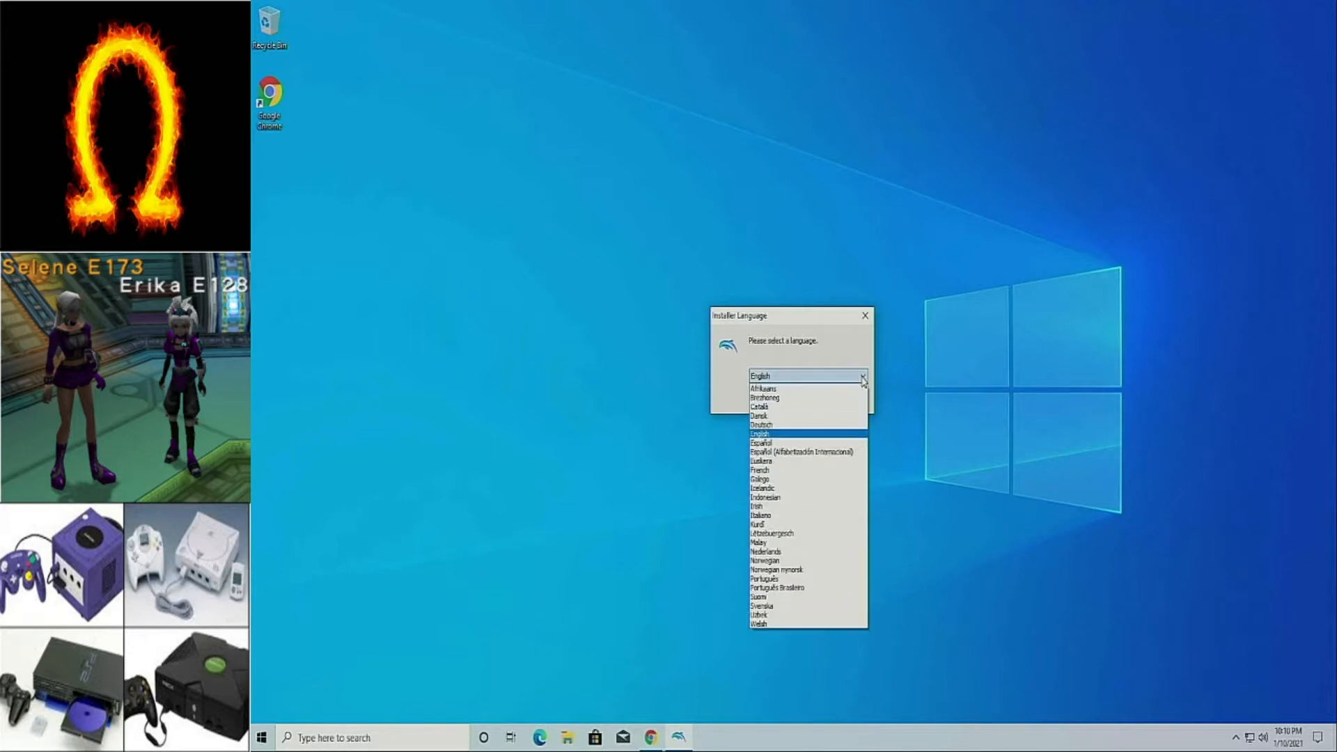
left_click(864, 380)
left_click(864, 380)
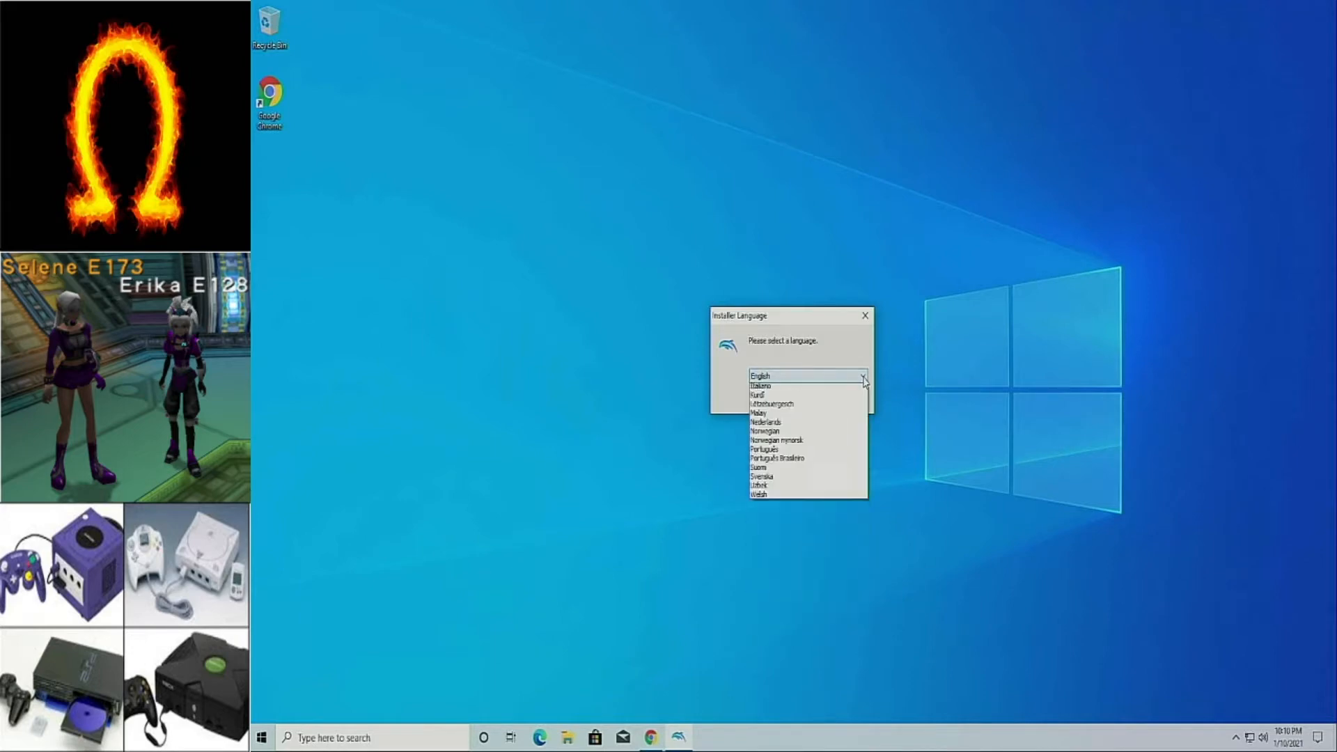
left_click(863, 380)
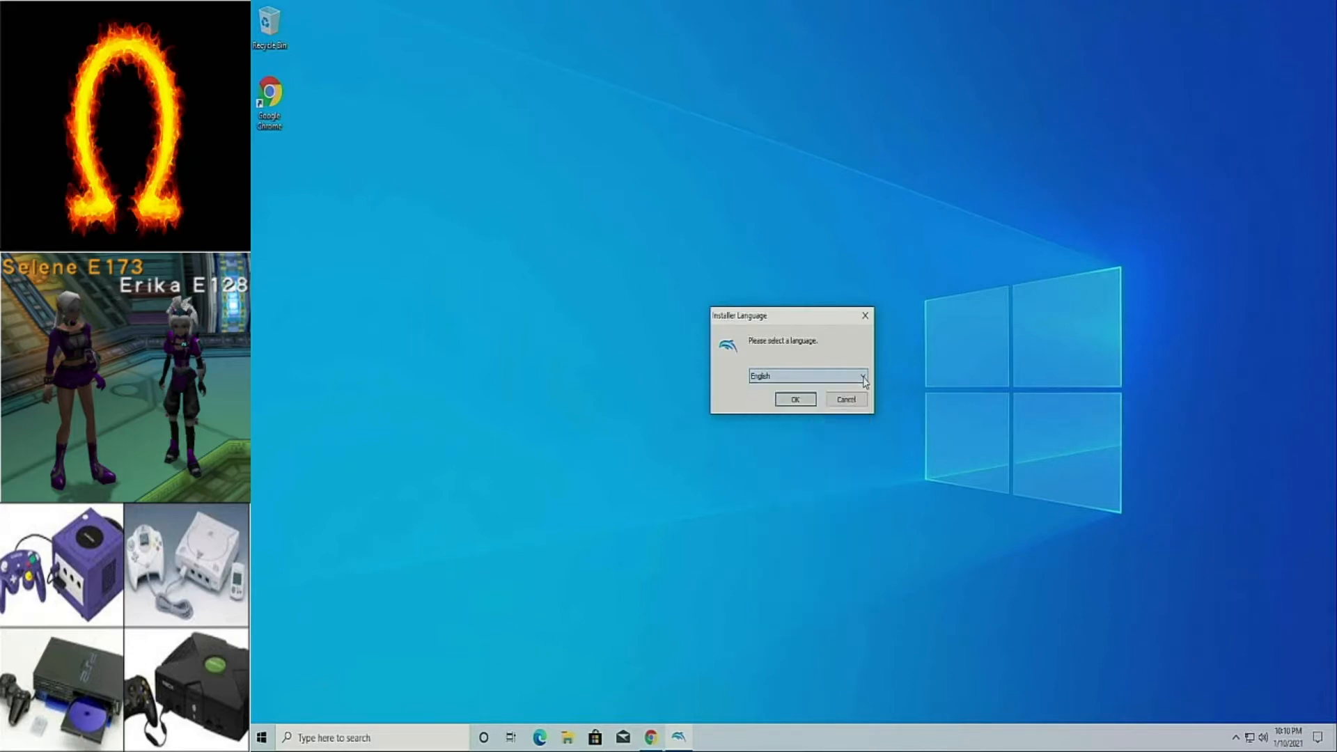
left_click(788, 402)
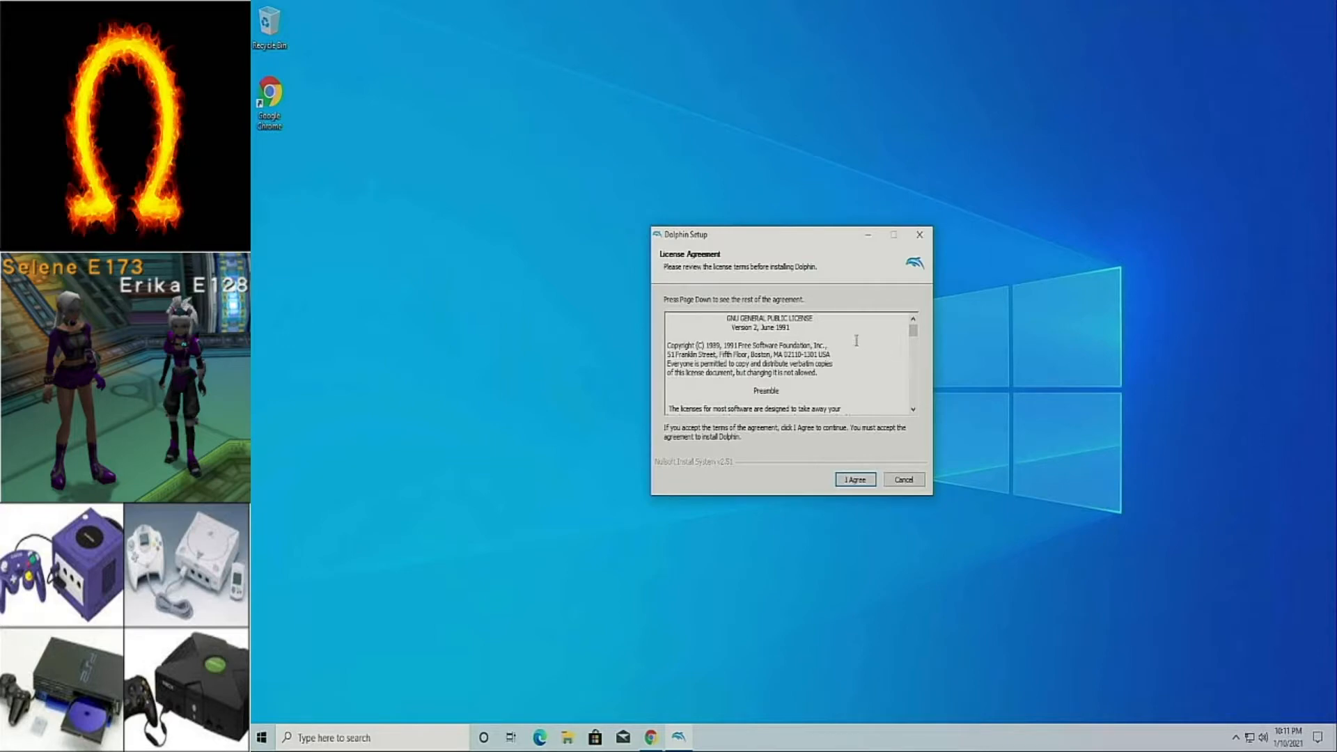
- Read through the GNU General Public License in the Dolphin setup and accept its terms
scroll(857, 340, "down", 8)
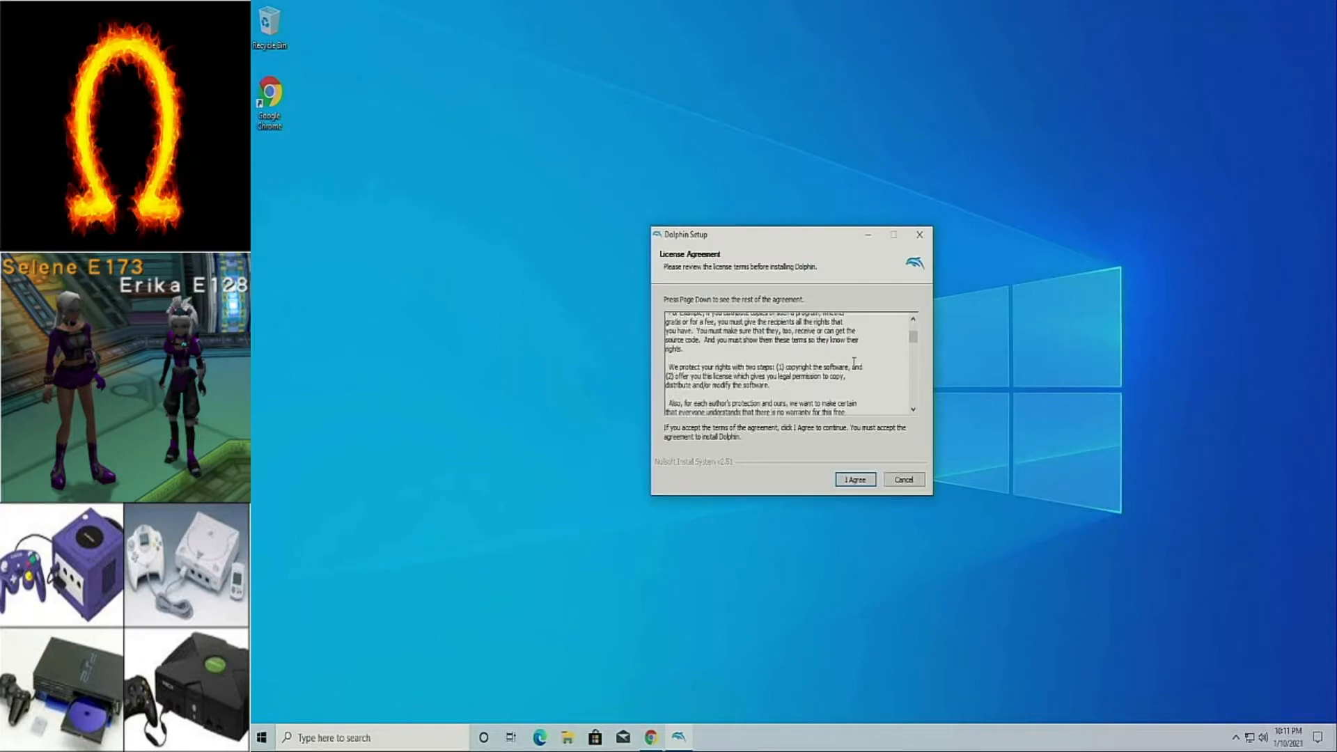
scroll(857, 366, "down", 10)
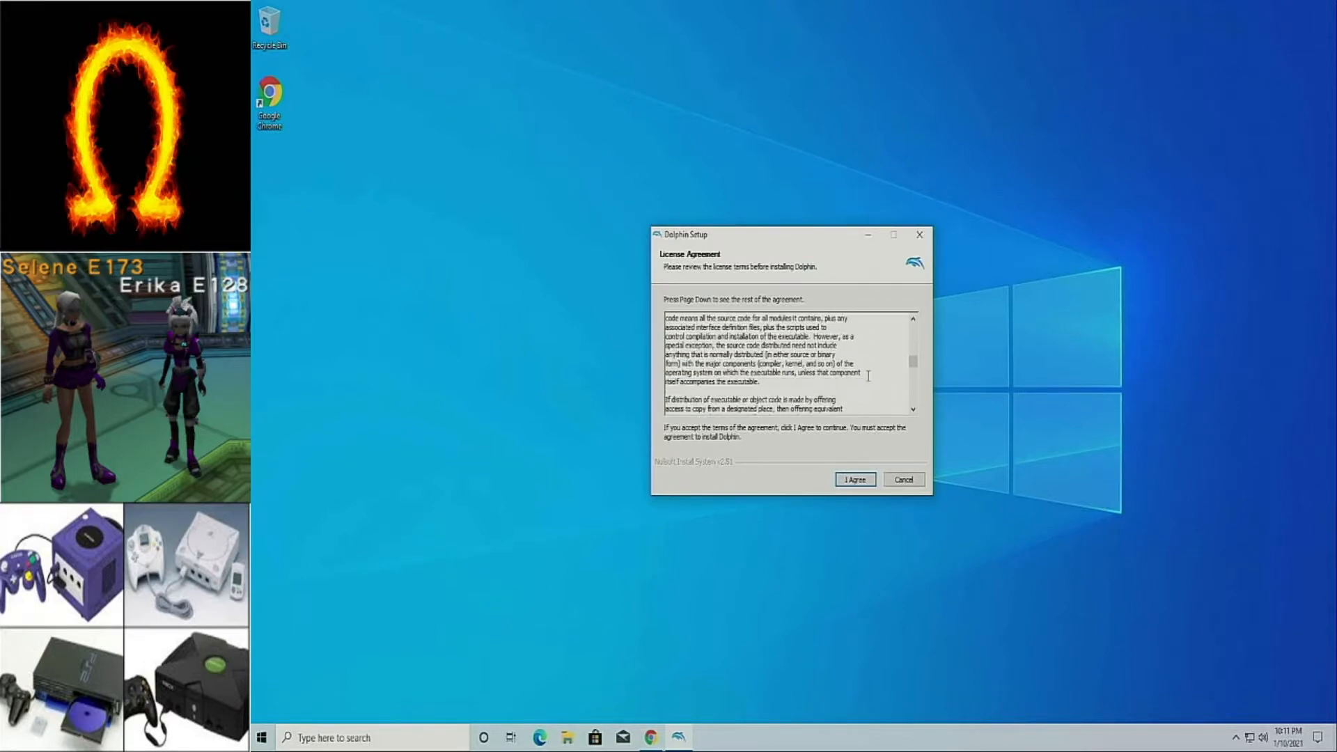
scroll(868, 376, "down", 10)
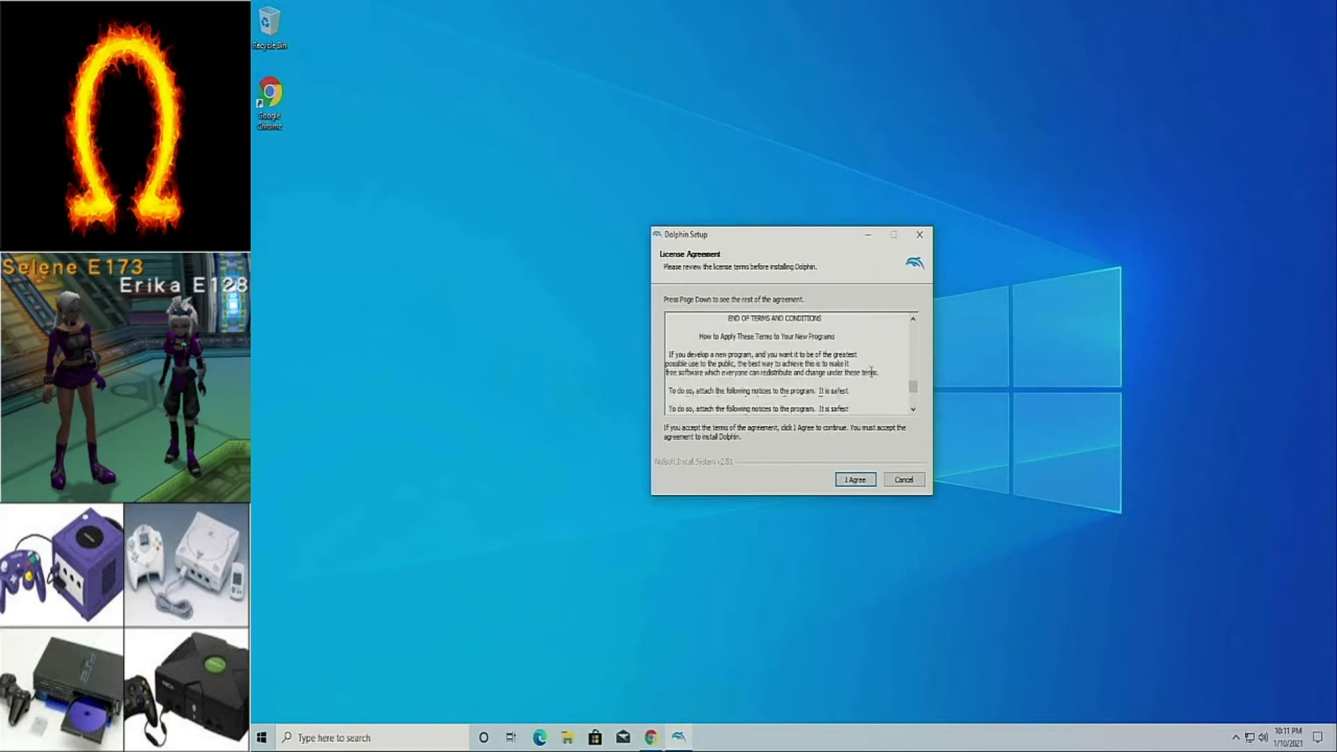
scroll(870, 372, "down", 8)
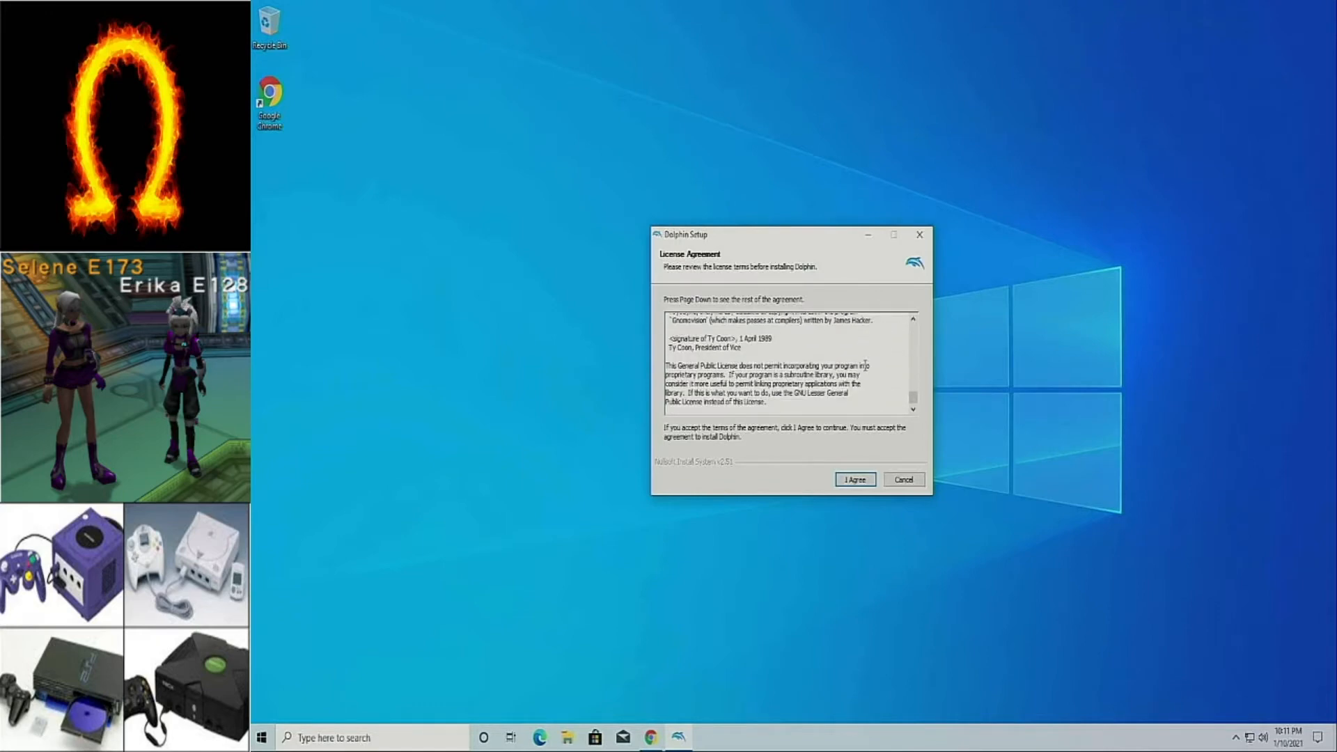
left_click(850, 481)
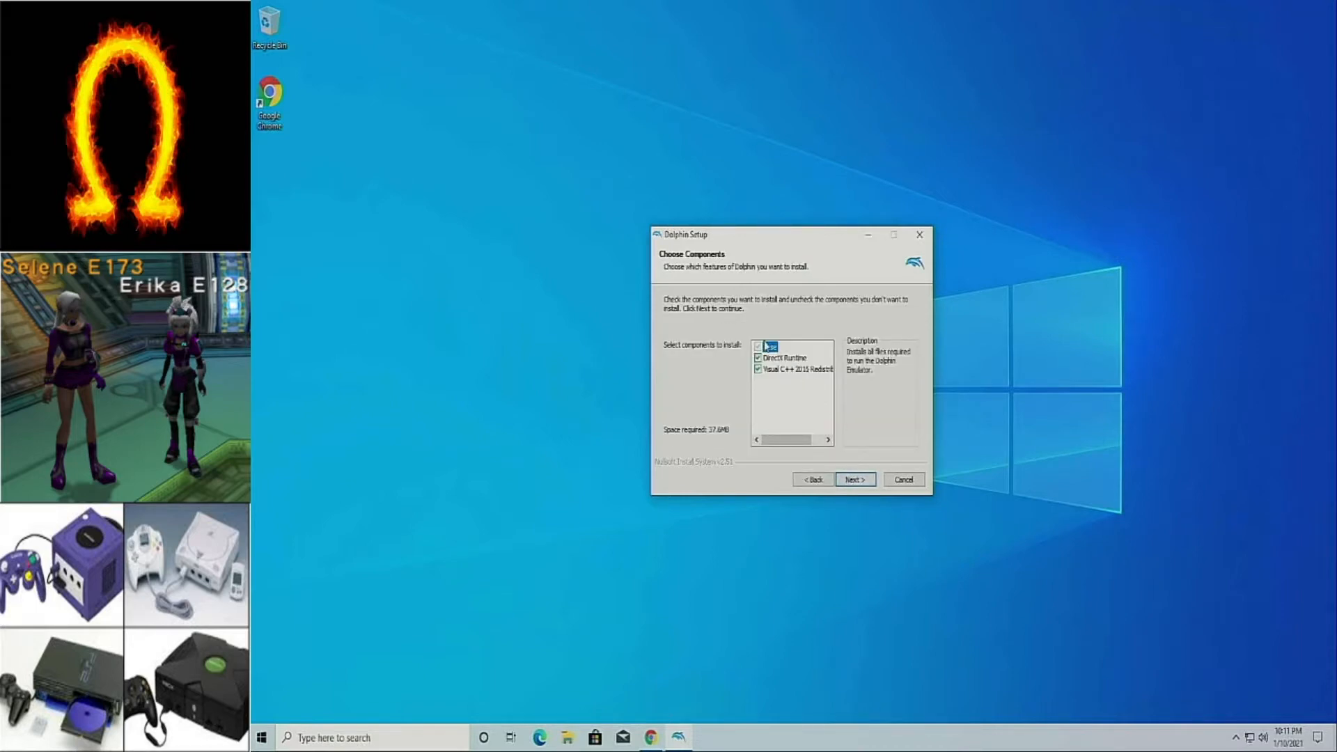
- Install Dolphin with the default components into C:\Program Files\Dolphin and finish the setup wizard
mouse_move(775, 360)
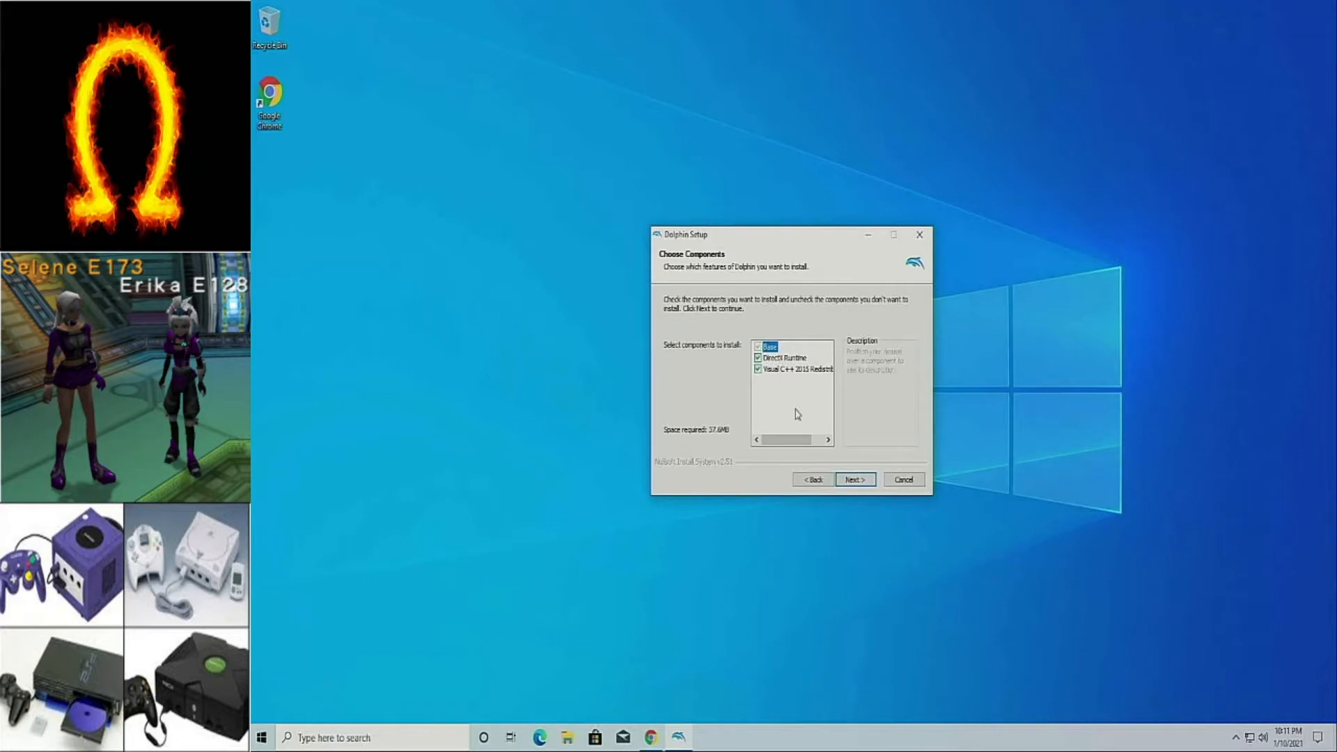
left_click(862, 482)
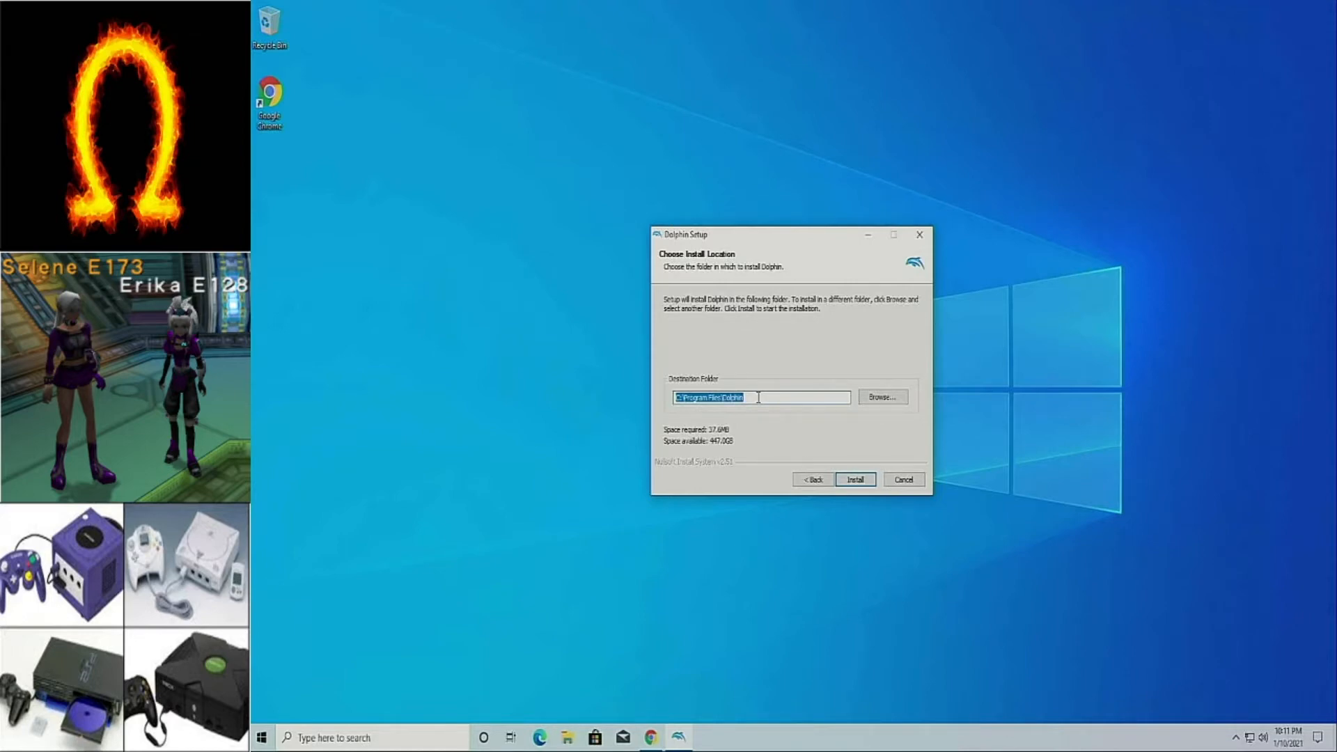
left_click(857, 480)
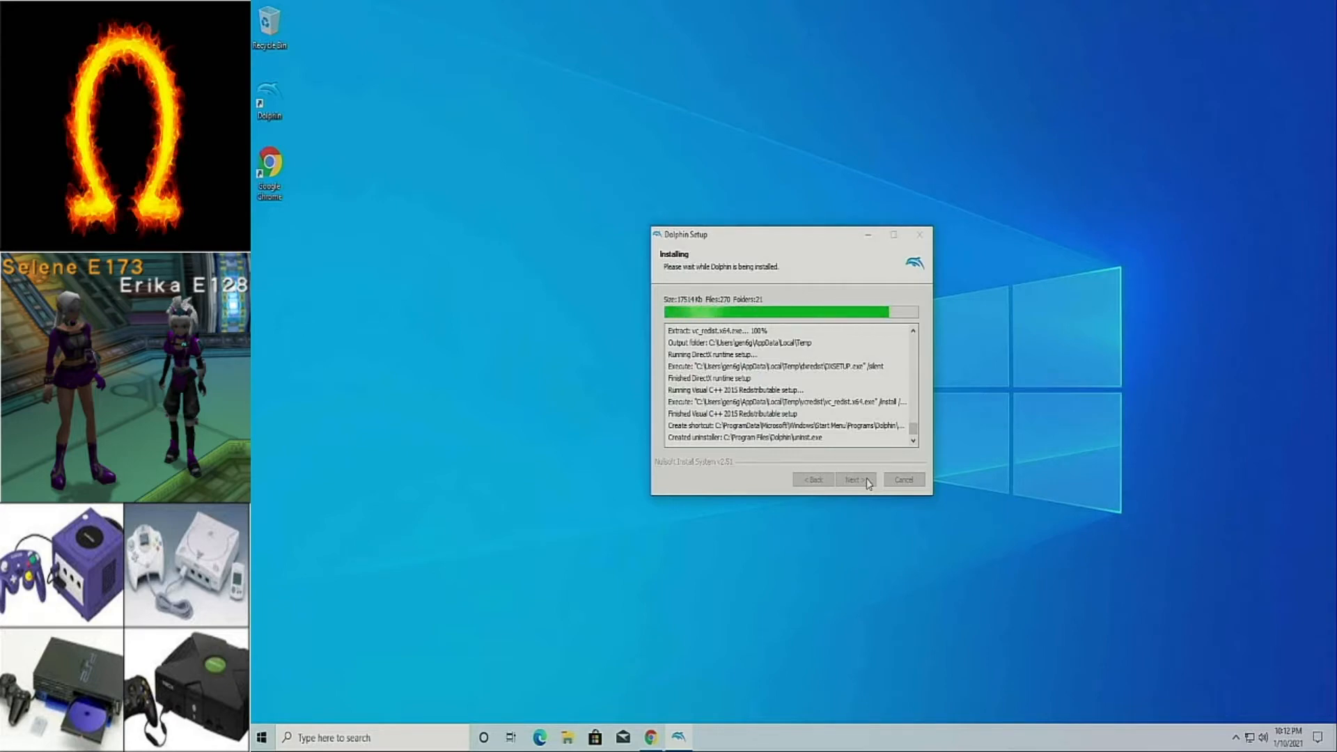
left_click(856, 480)
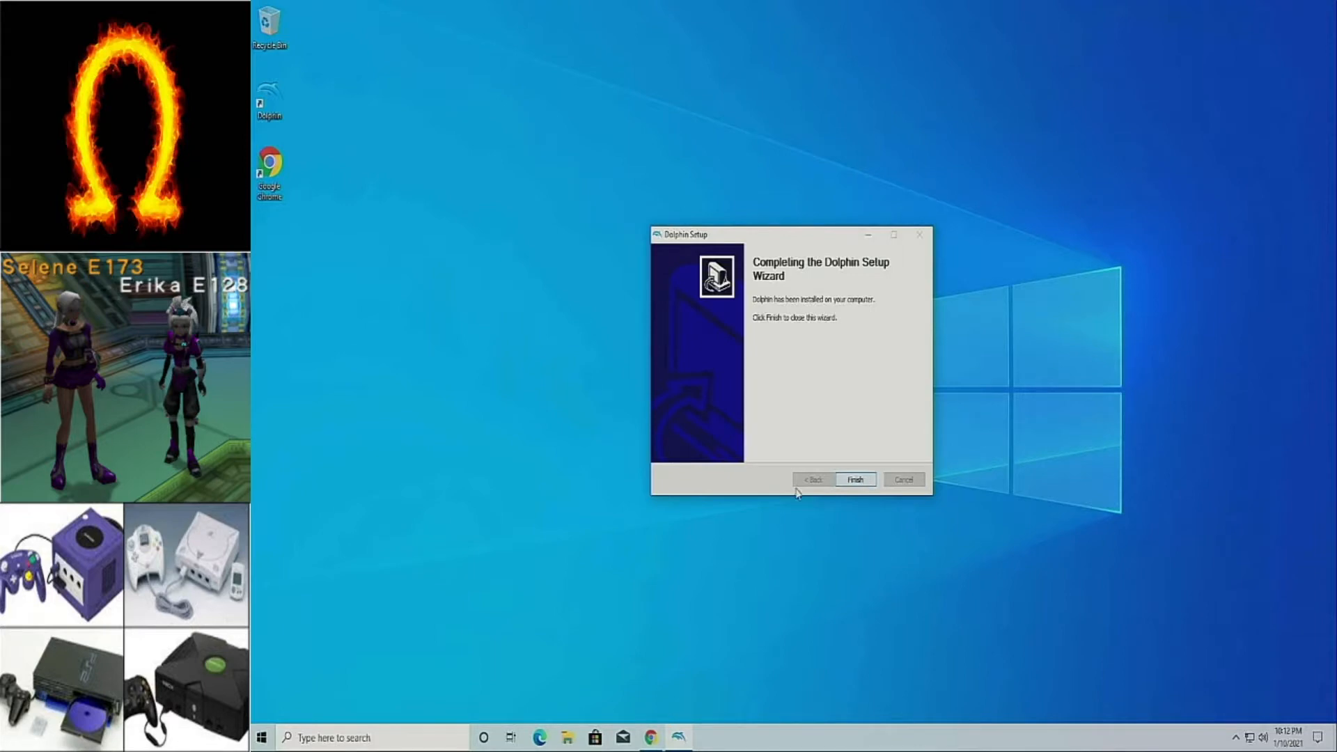
left_click(840, 484)
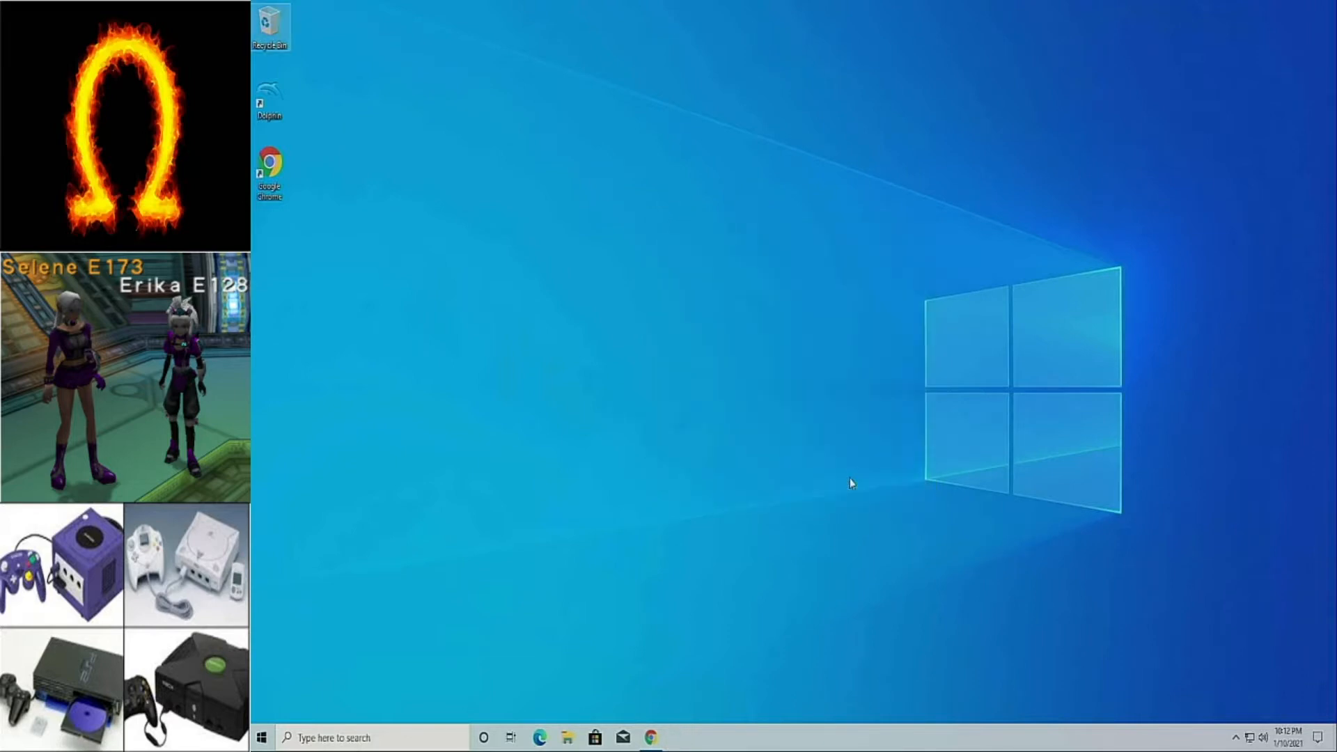
- Launch Dolphin from the desktop, declining usage statistics reporting, and move its window toward the middle of the screen
double_click(278, 96)
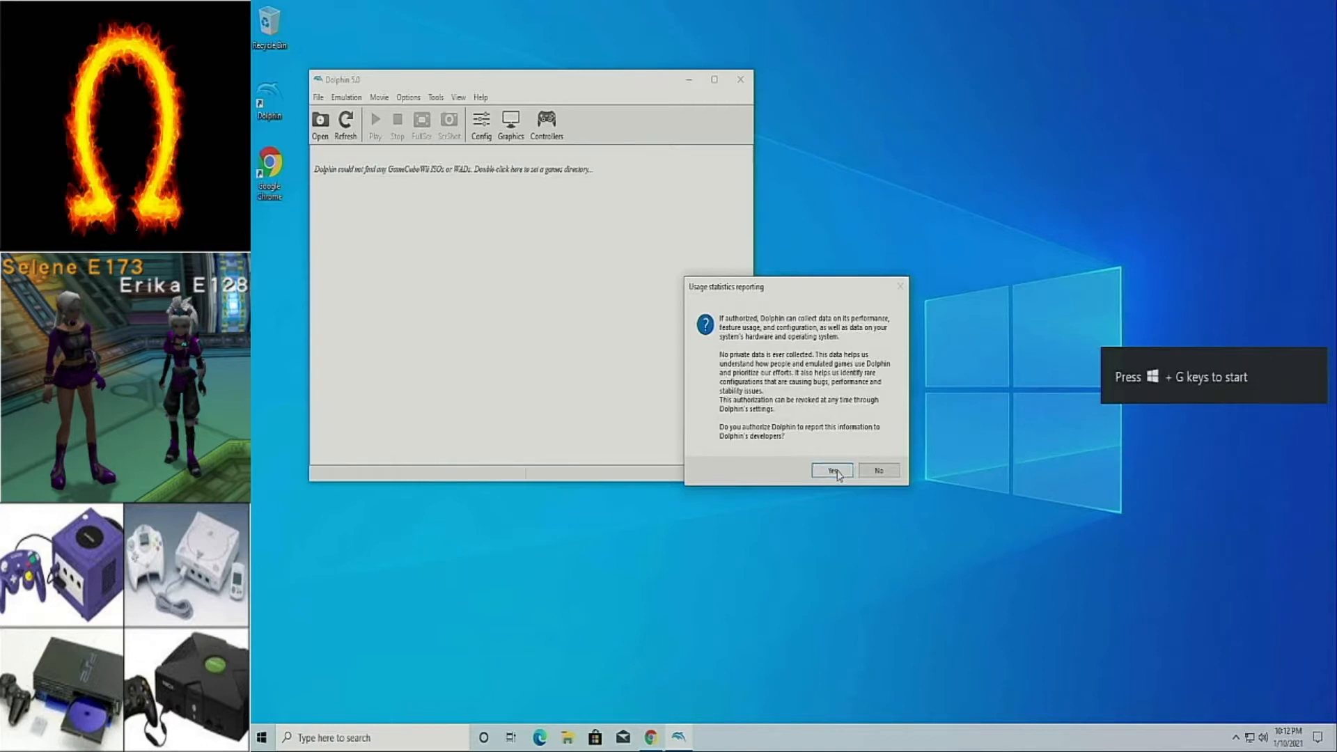
left_click(877, 472)
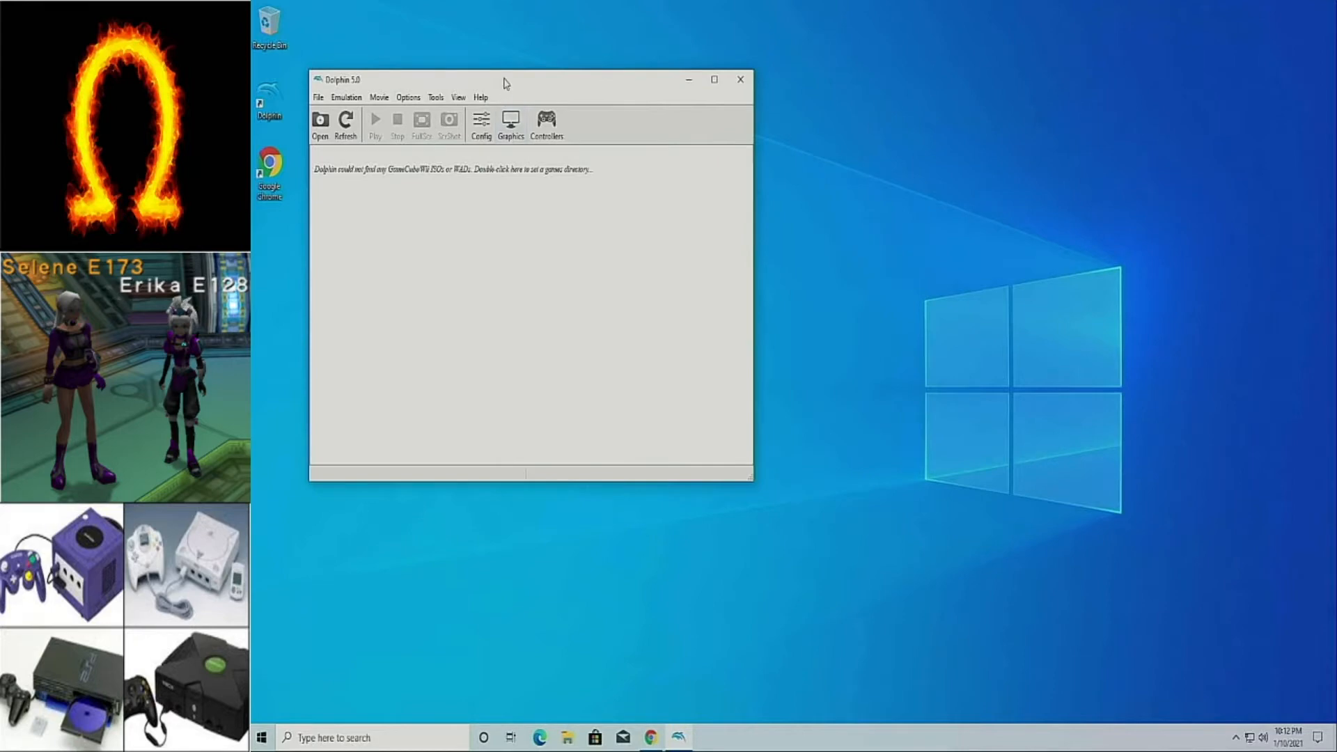
left_click_drag(505, 83, 805, 166)
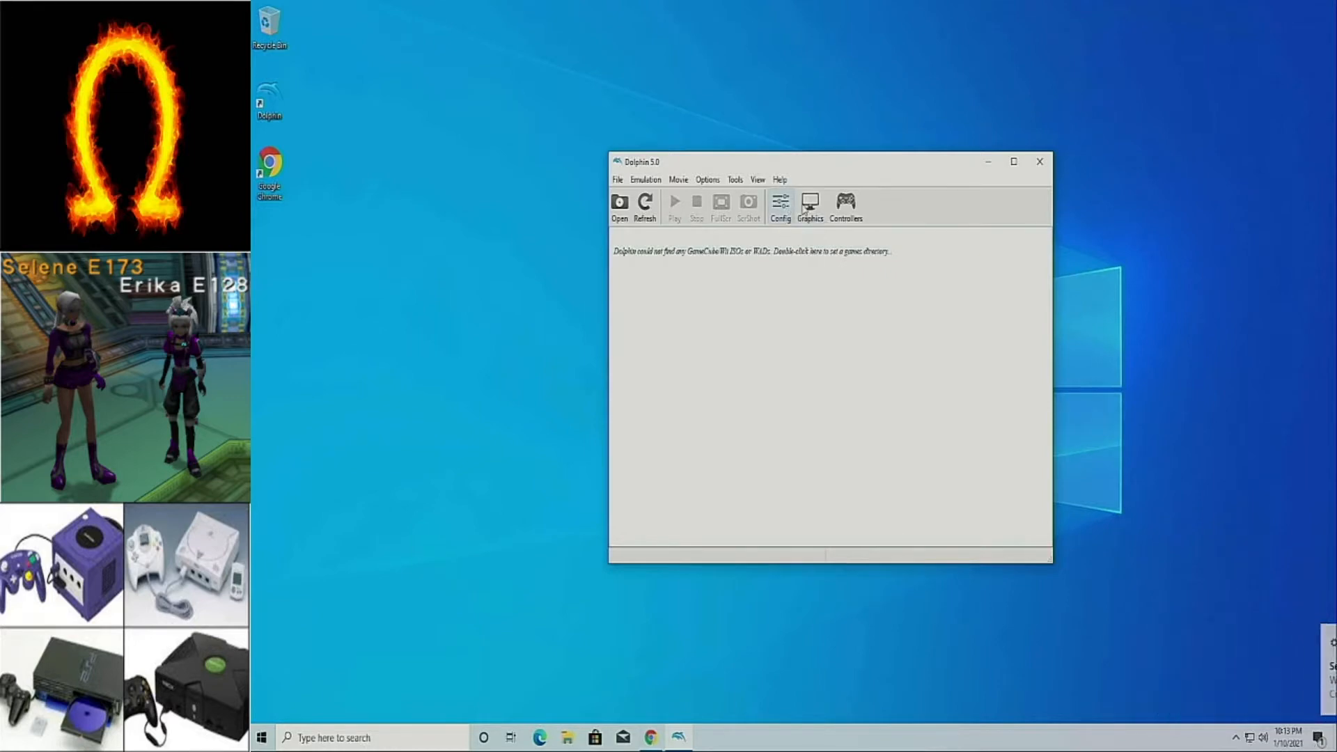
- Dismiss the controller configuration without changes, then close Dolphin and launch it again from the desktop
left_click(845, 203)
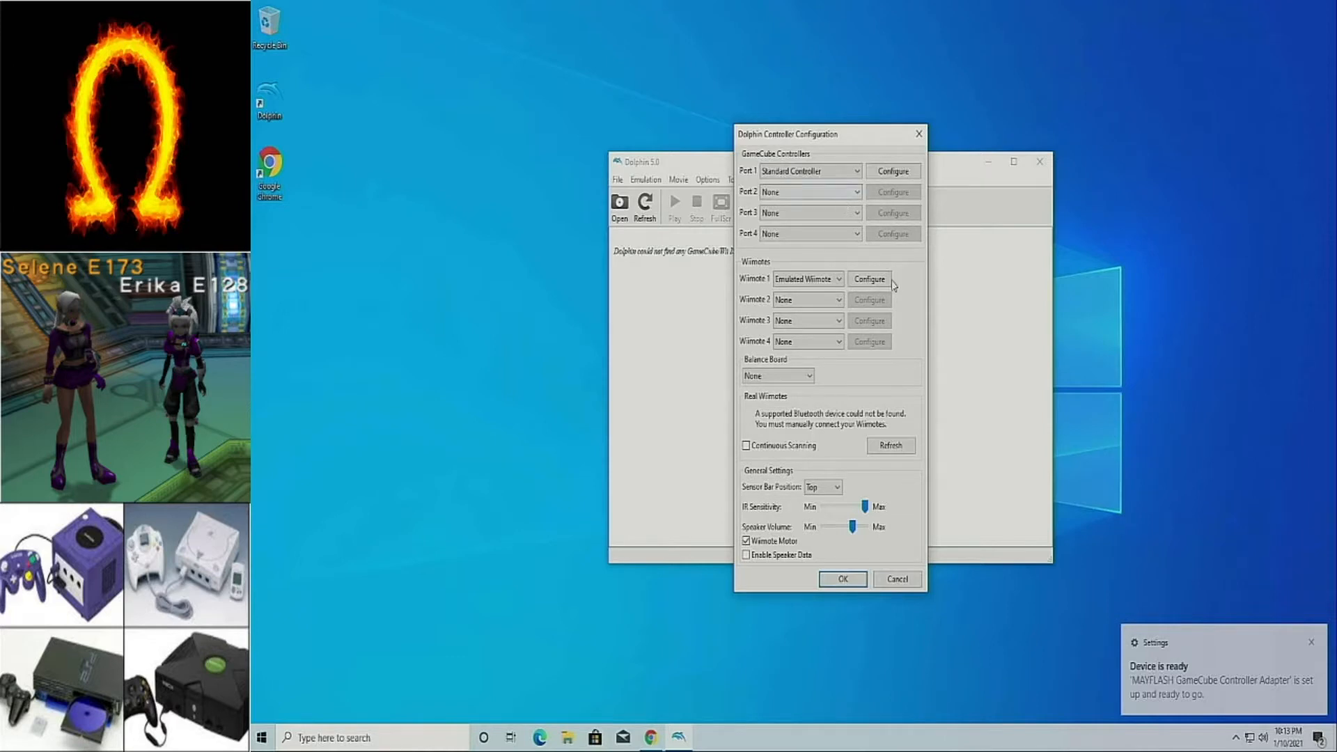
left_click(900, 580)
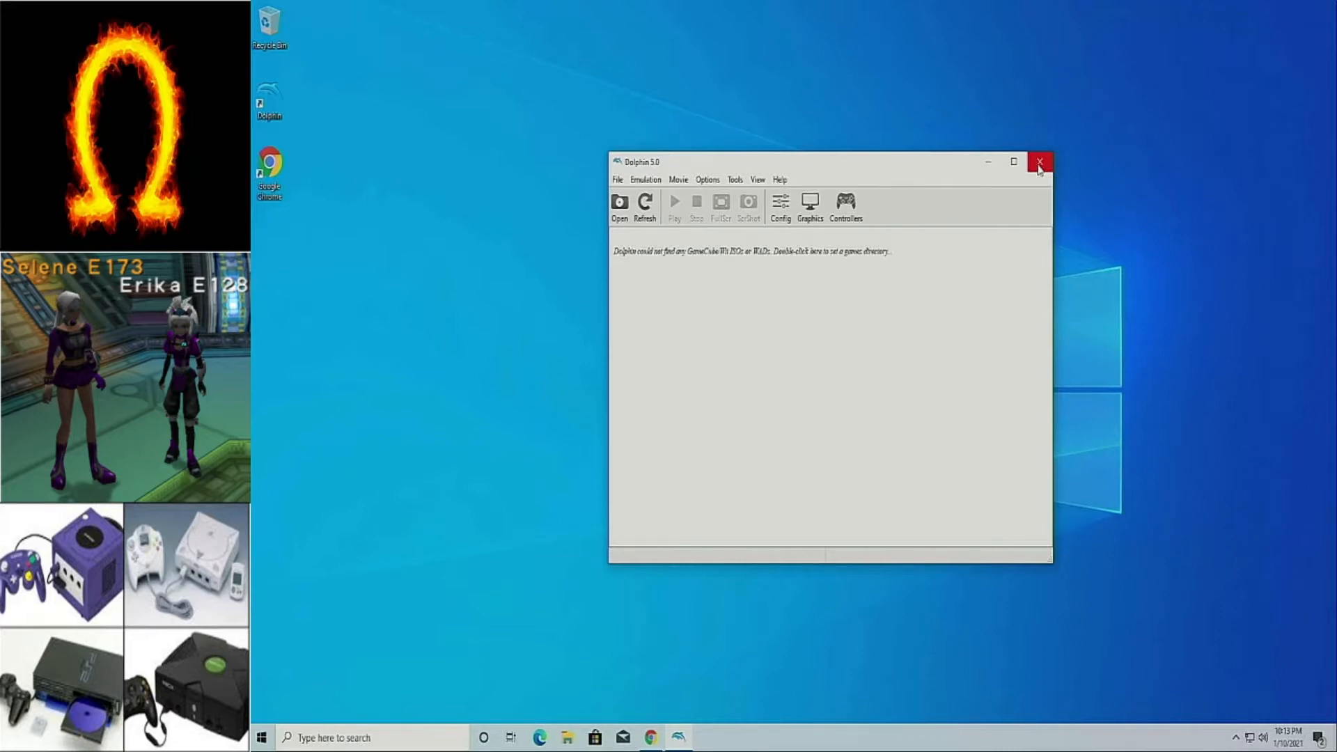
left_click(1039, 163)
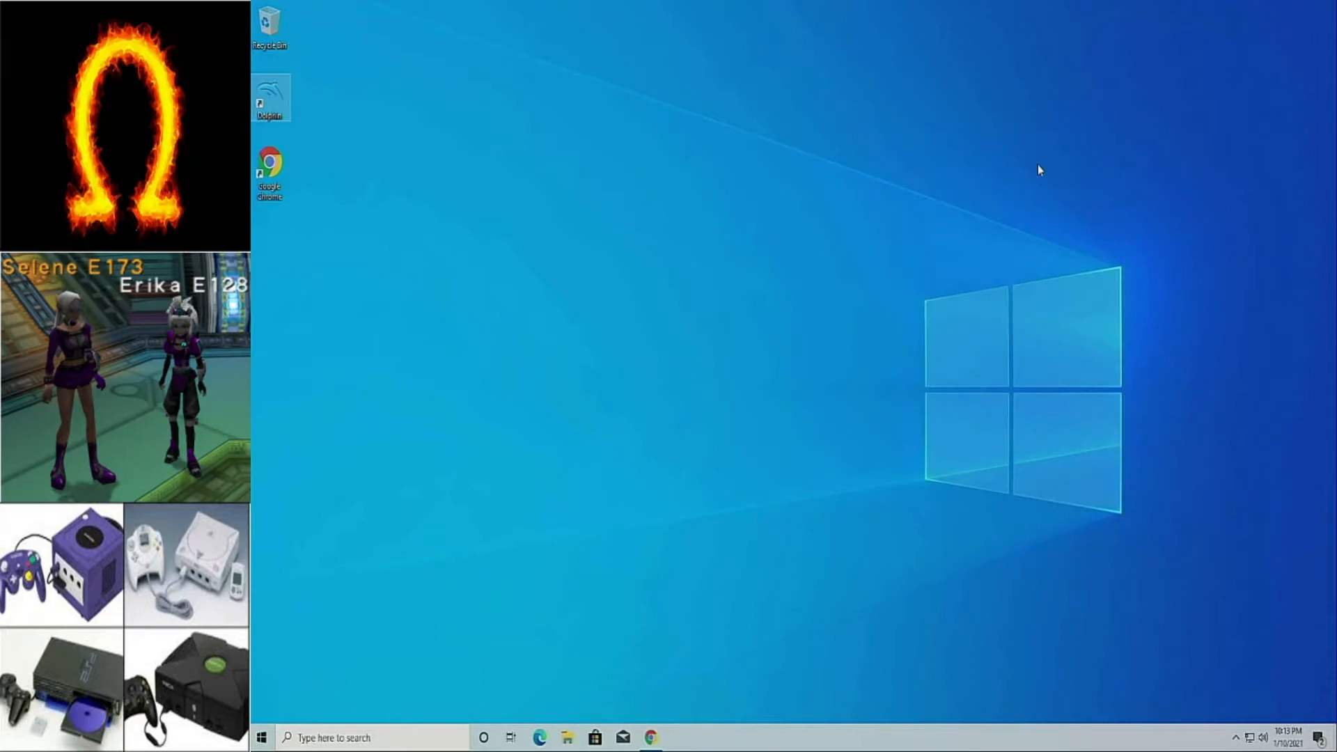
double_click(271, 97)
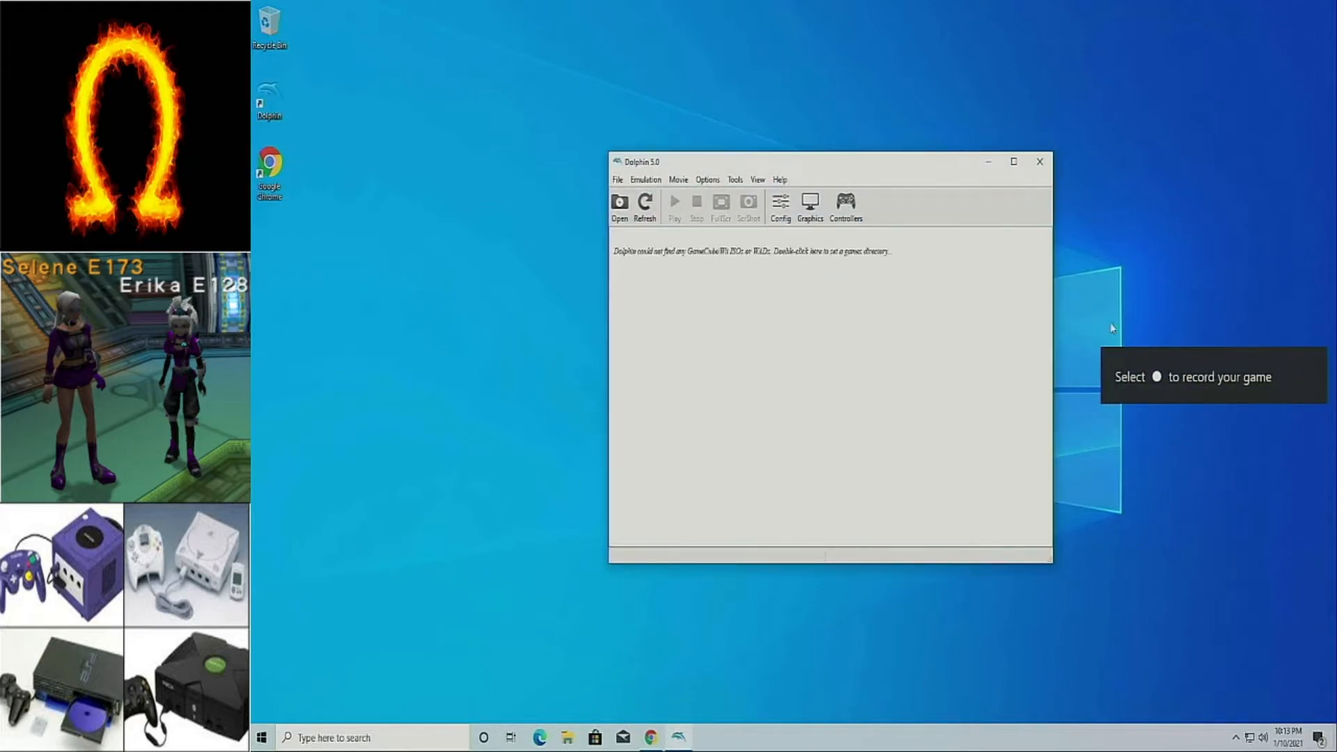
- Clear all default mappings of the GameCube Port 1 Standard Controller and set its device to DInput/0/MAYFLASH GameCube Controller Adapter
left_click(846, 203)
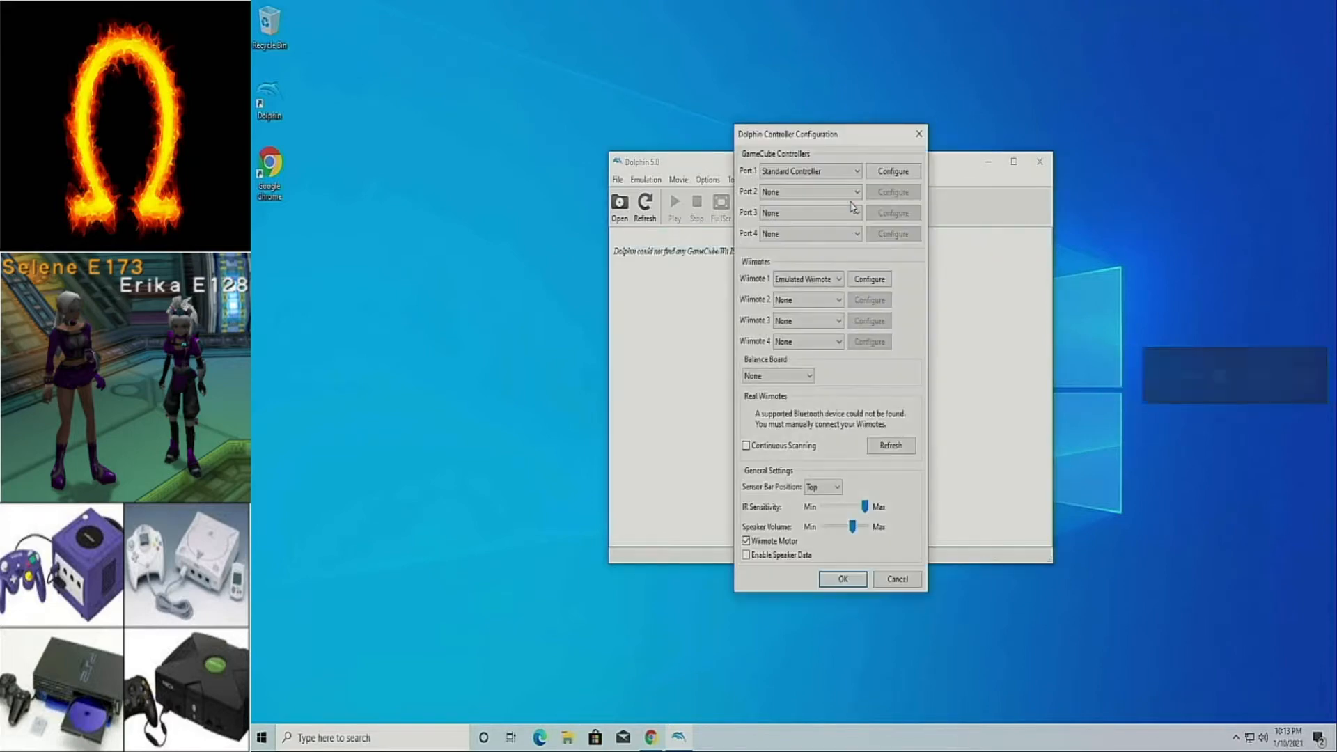
left_click(883, 172)
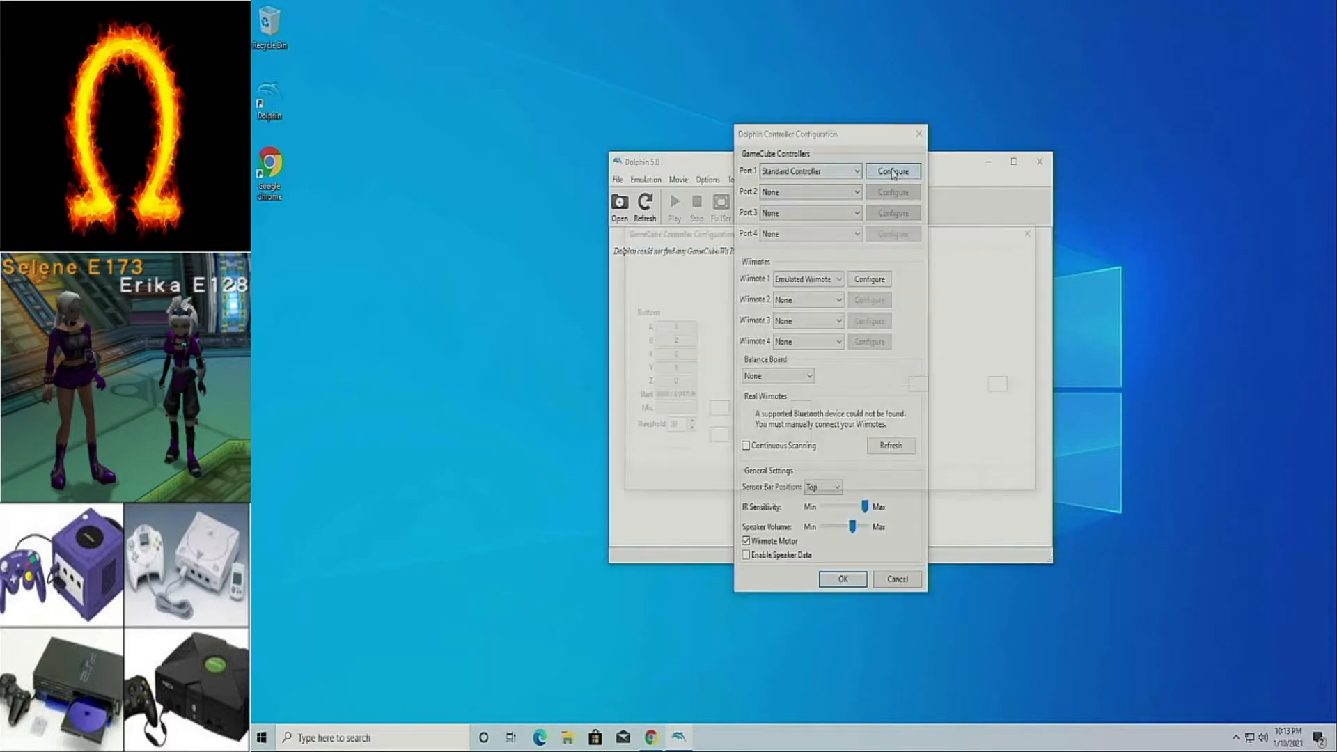
left_click(743, 287)
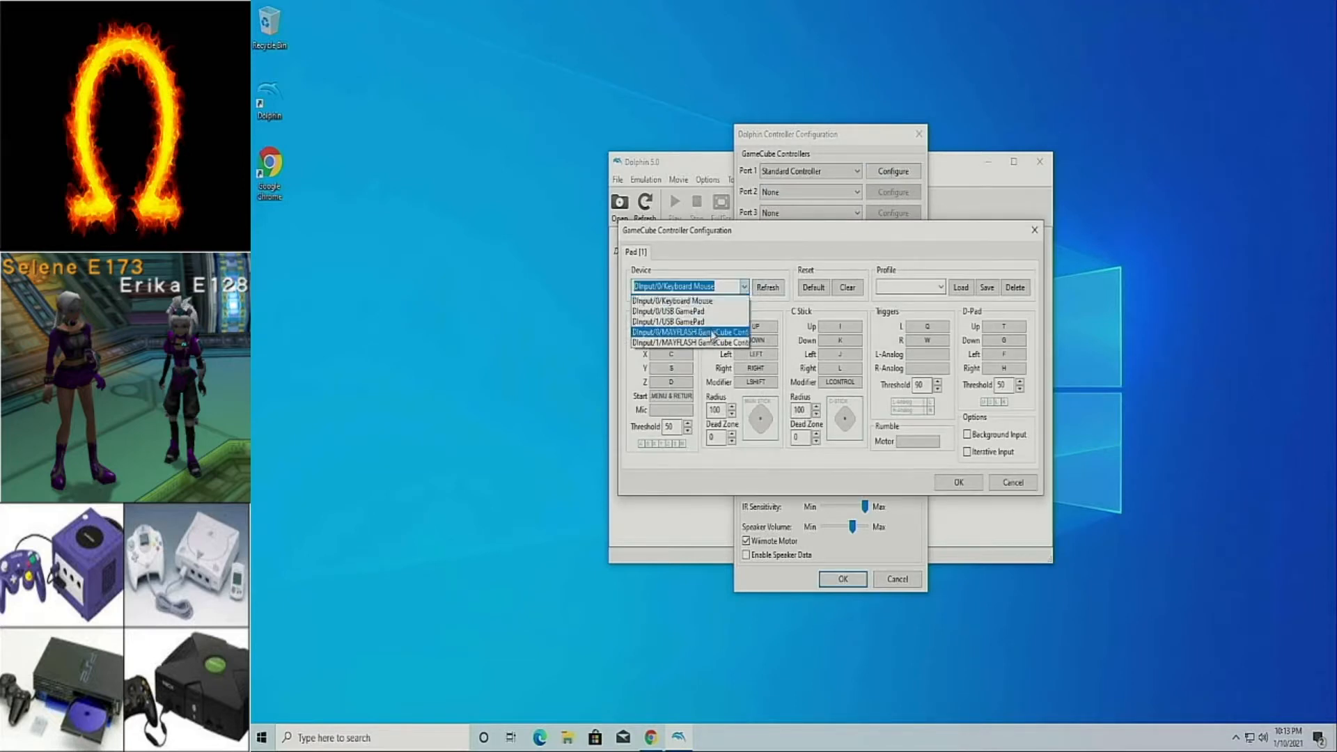
left_click(712, 334)
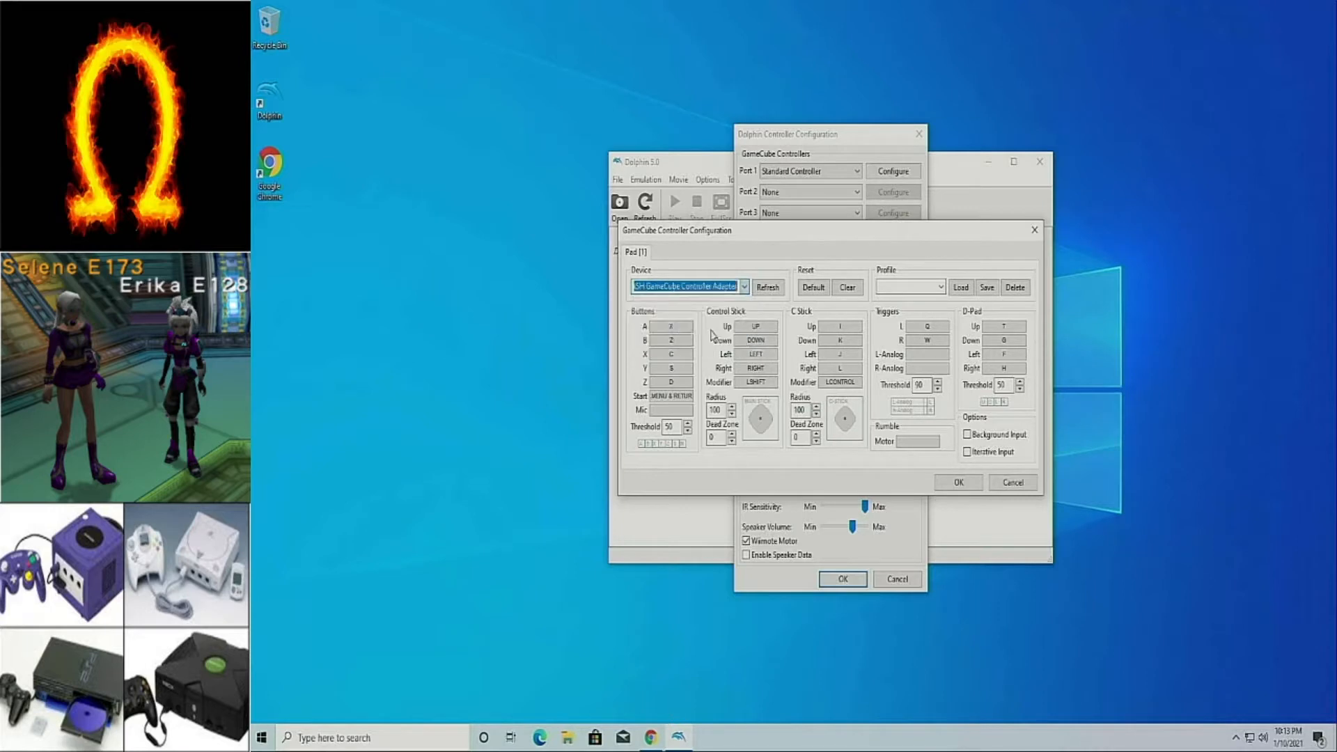
left_click(857, 288)
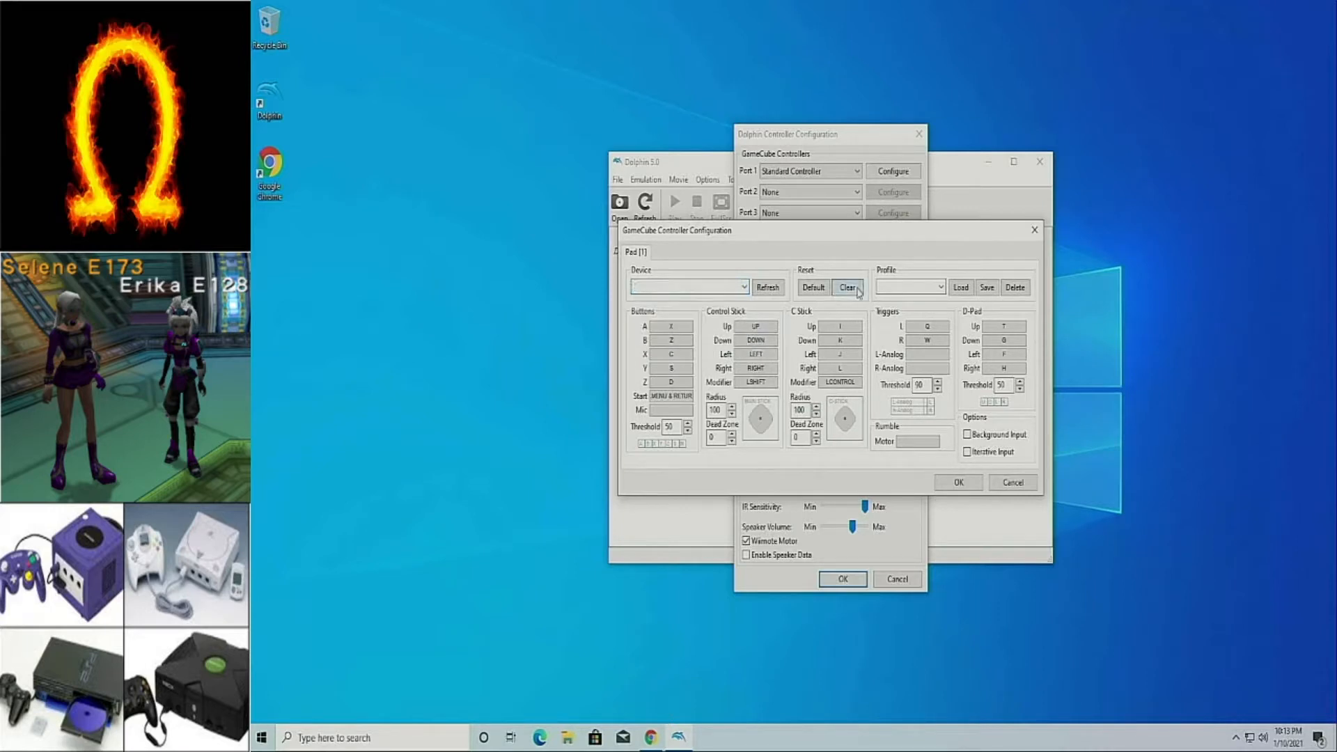
left_click(746, 287)
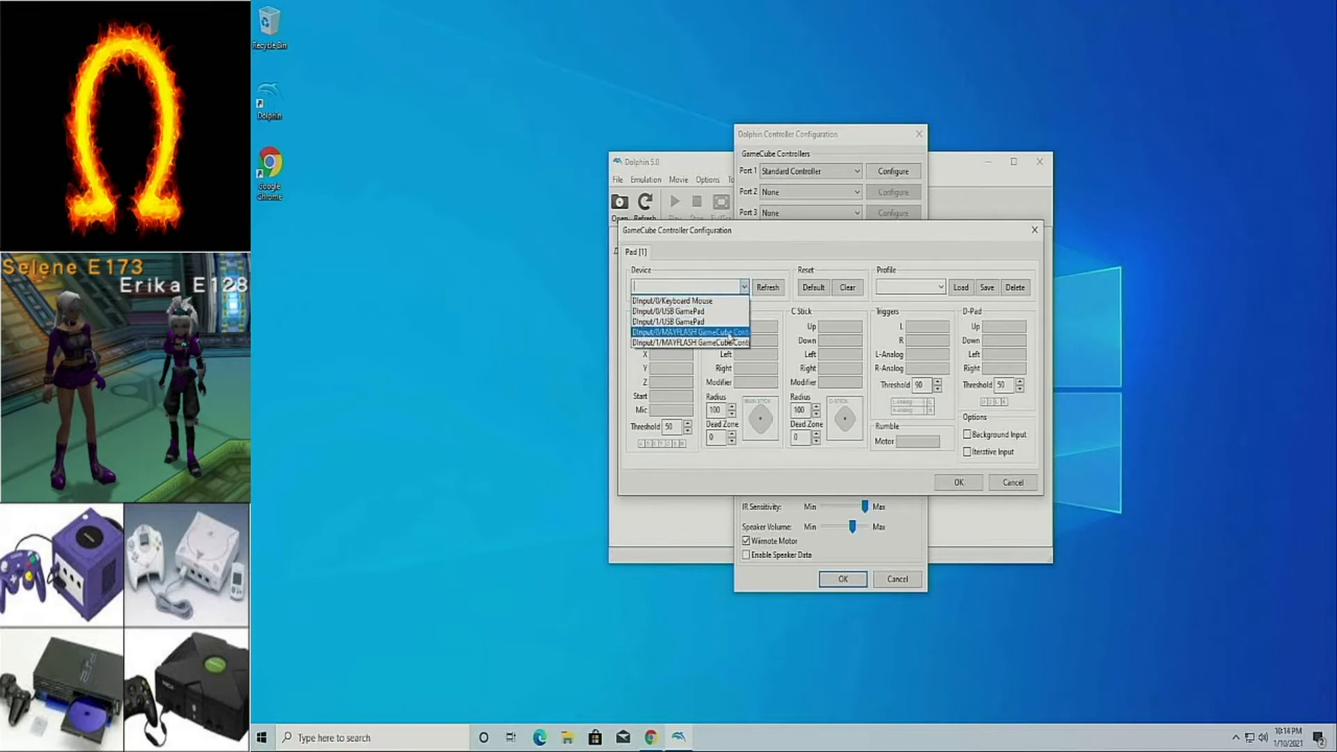
left_click(729, 336)
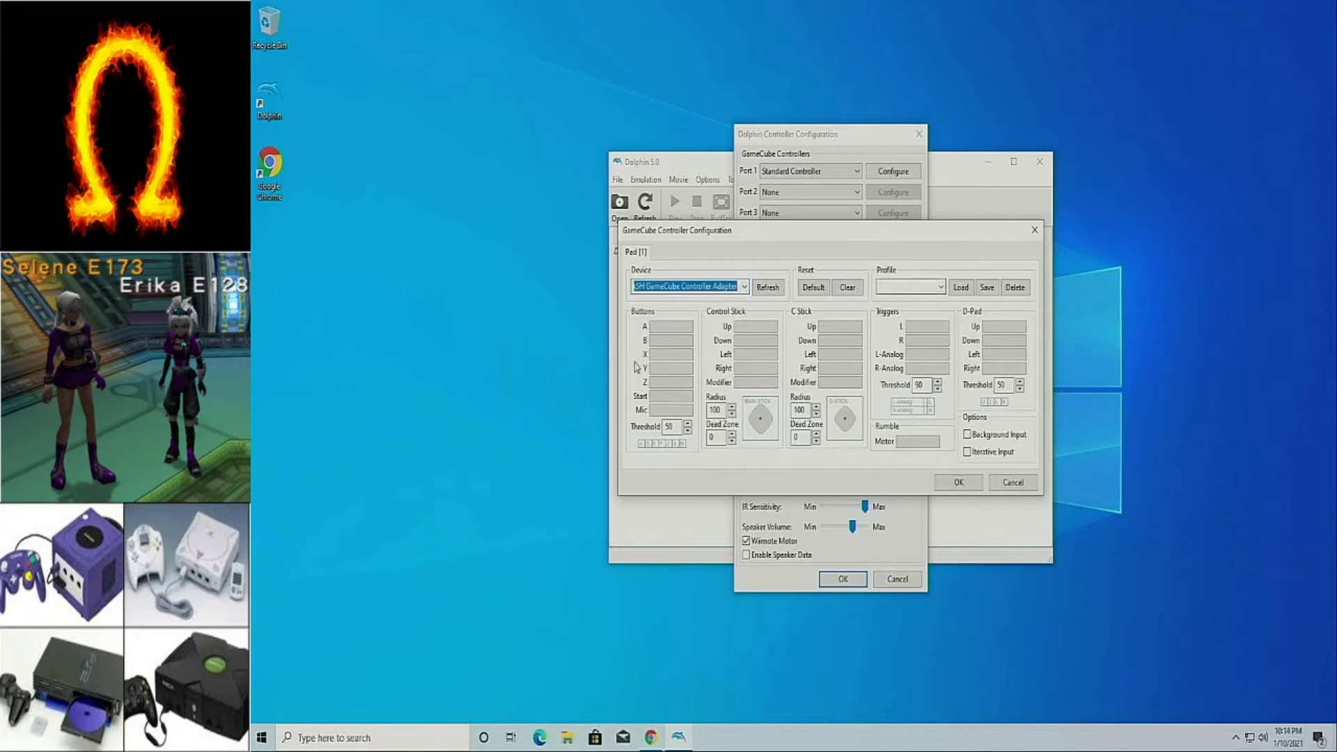
- Map the pad's A, B, X, Y, Z and Start to adapter Buttons 1, 2, 0, 3, 7 and 9
left_click(675, 331)
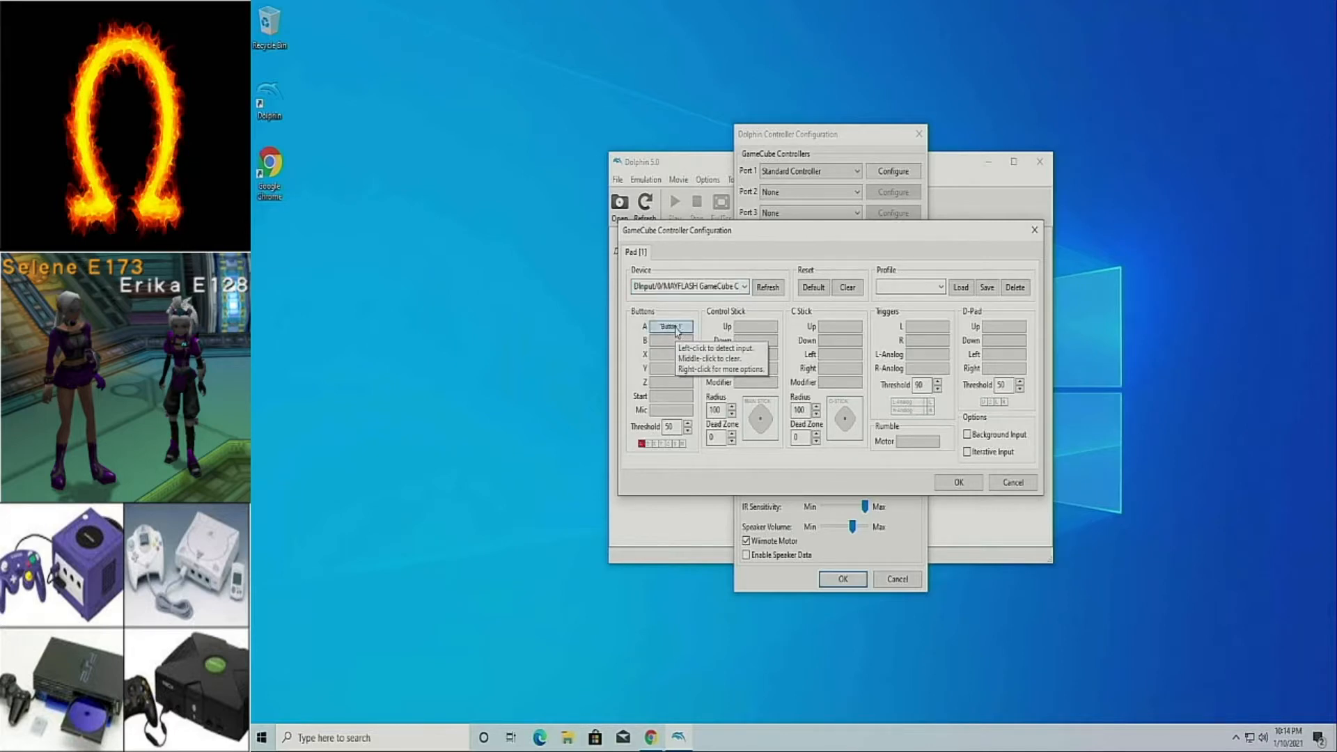
left_click(673, 343)
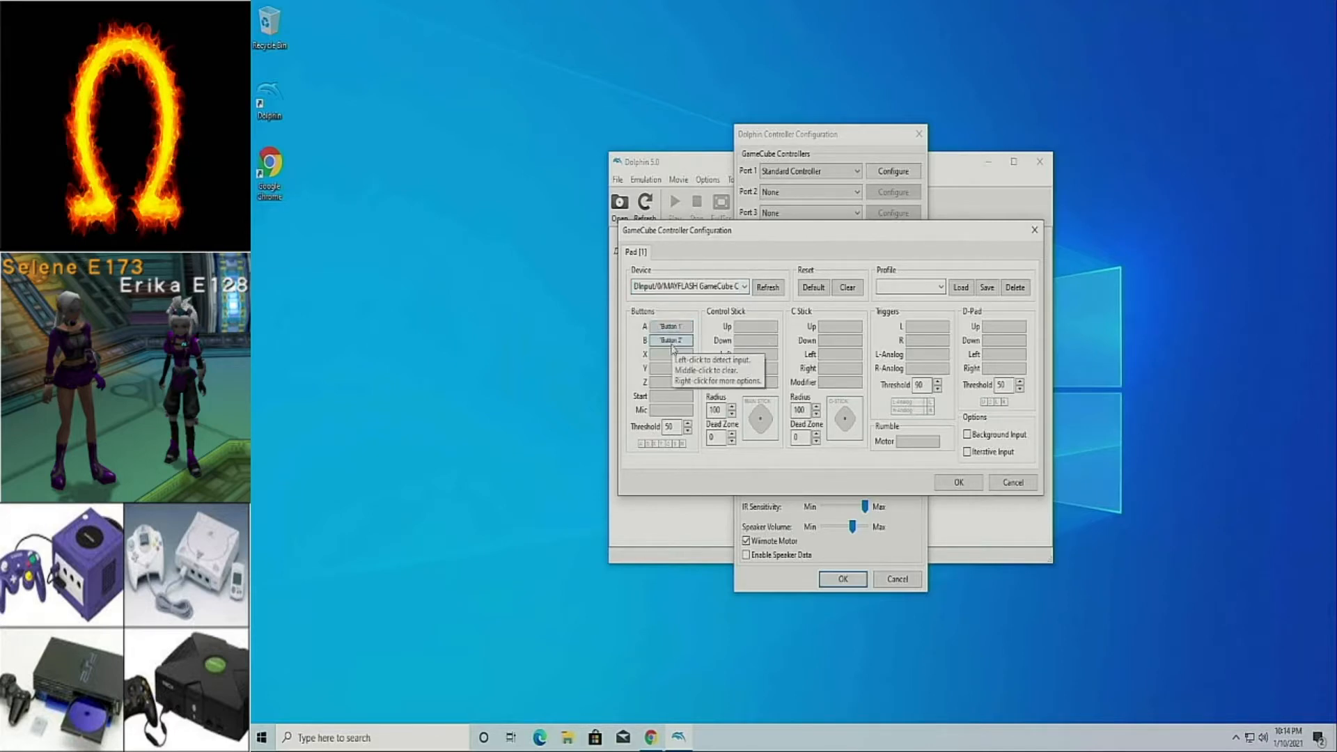
left_click(671, 356)
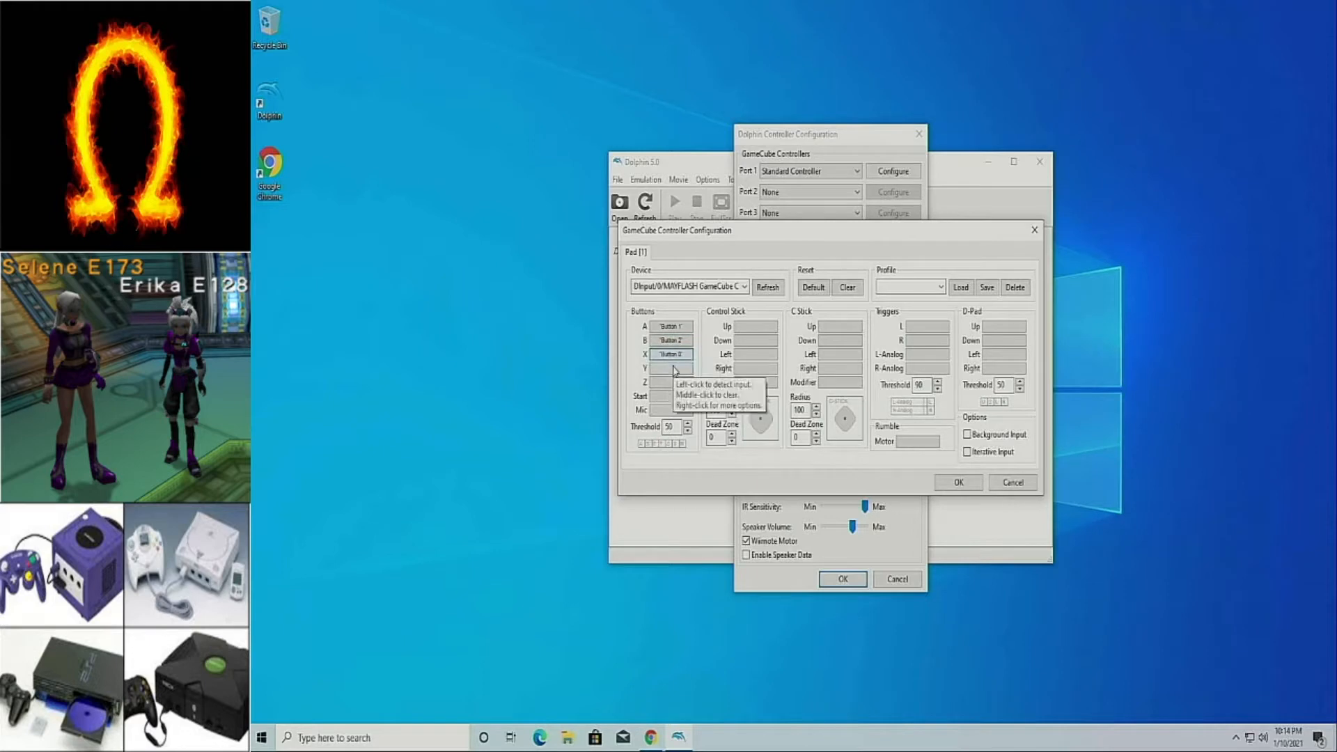
left_click(674, 369)
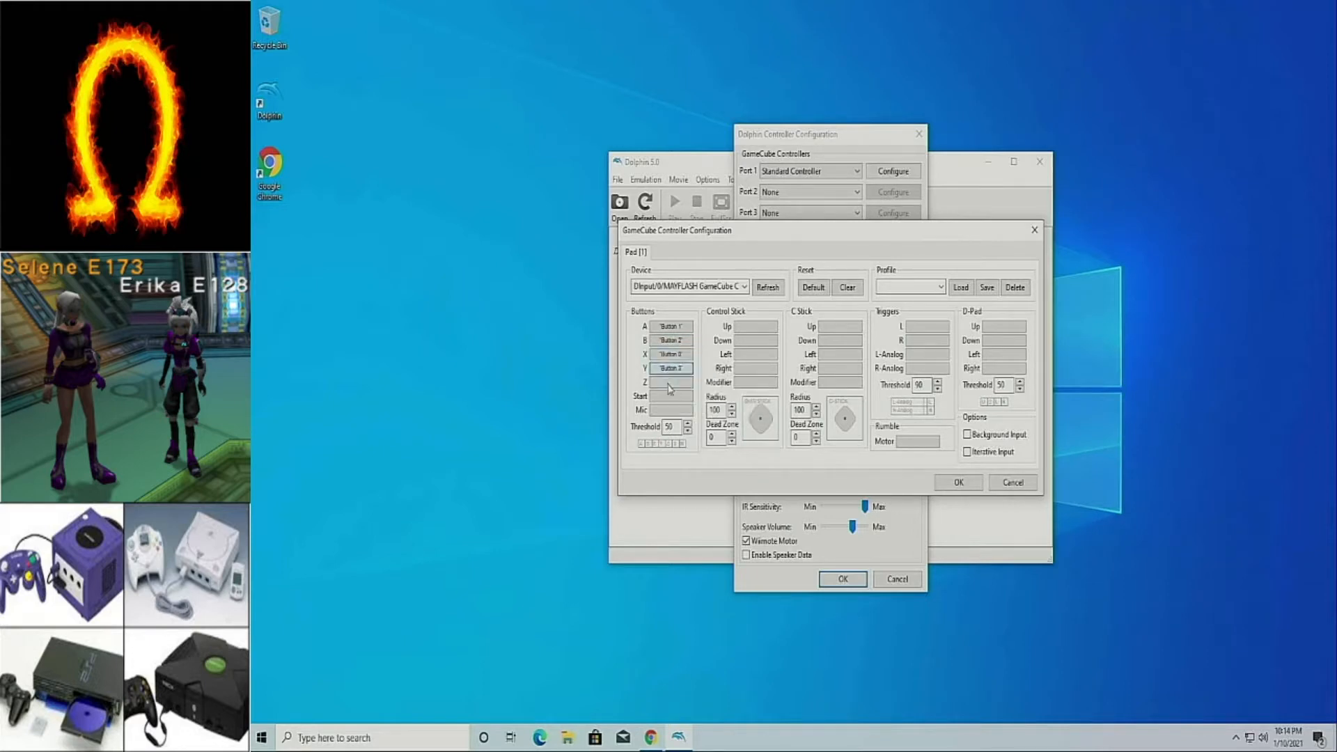
left_click(670, 384)
left_click(671, 396)
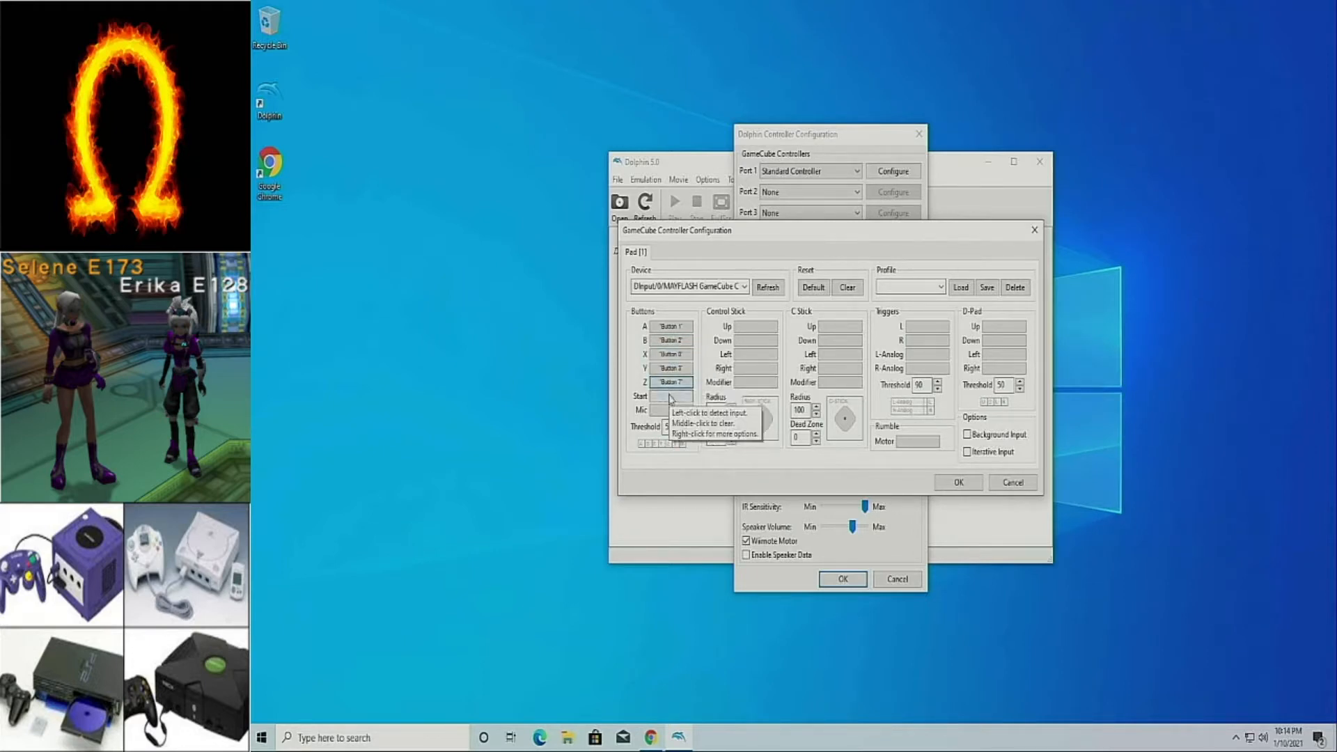
- Map the Control Stick's up, down, left and right to Axis Y-, Y+, X- and X+
left_click(761, 327)
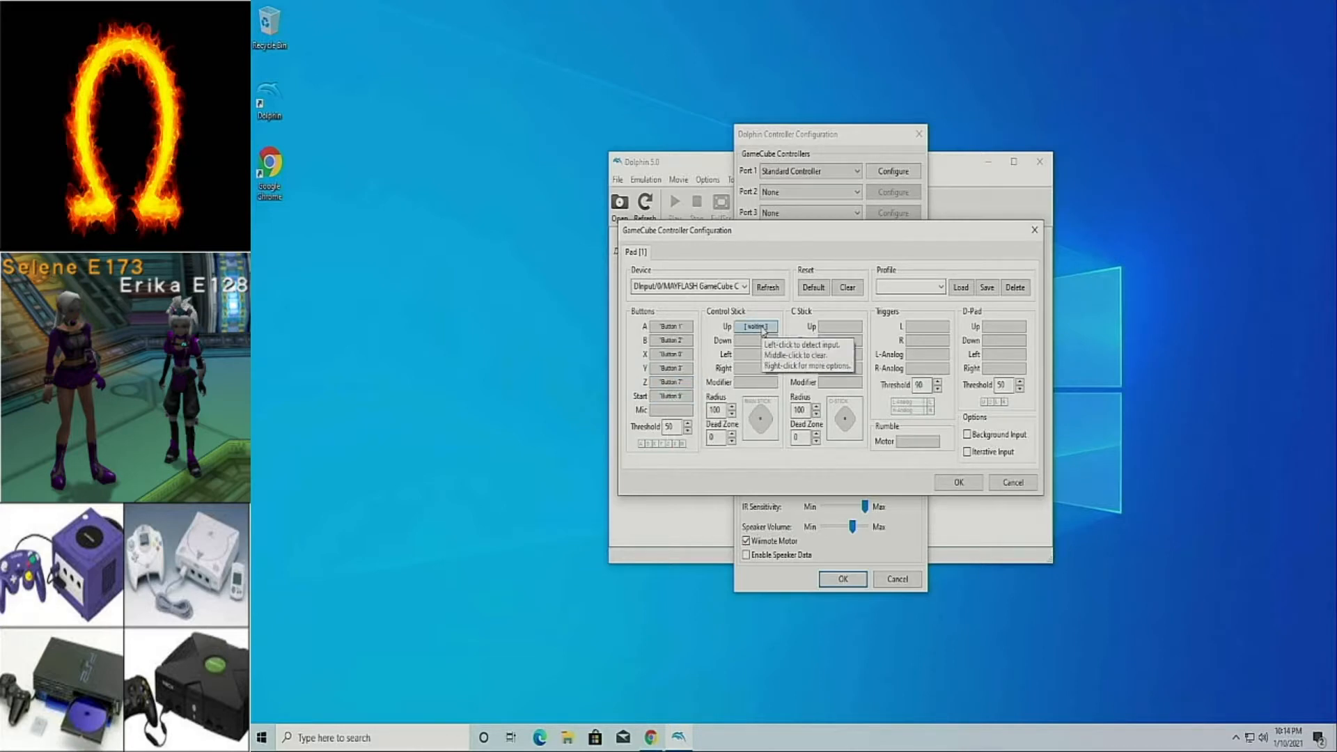
left_click(754, 341)
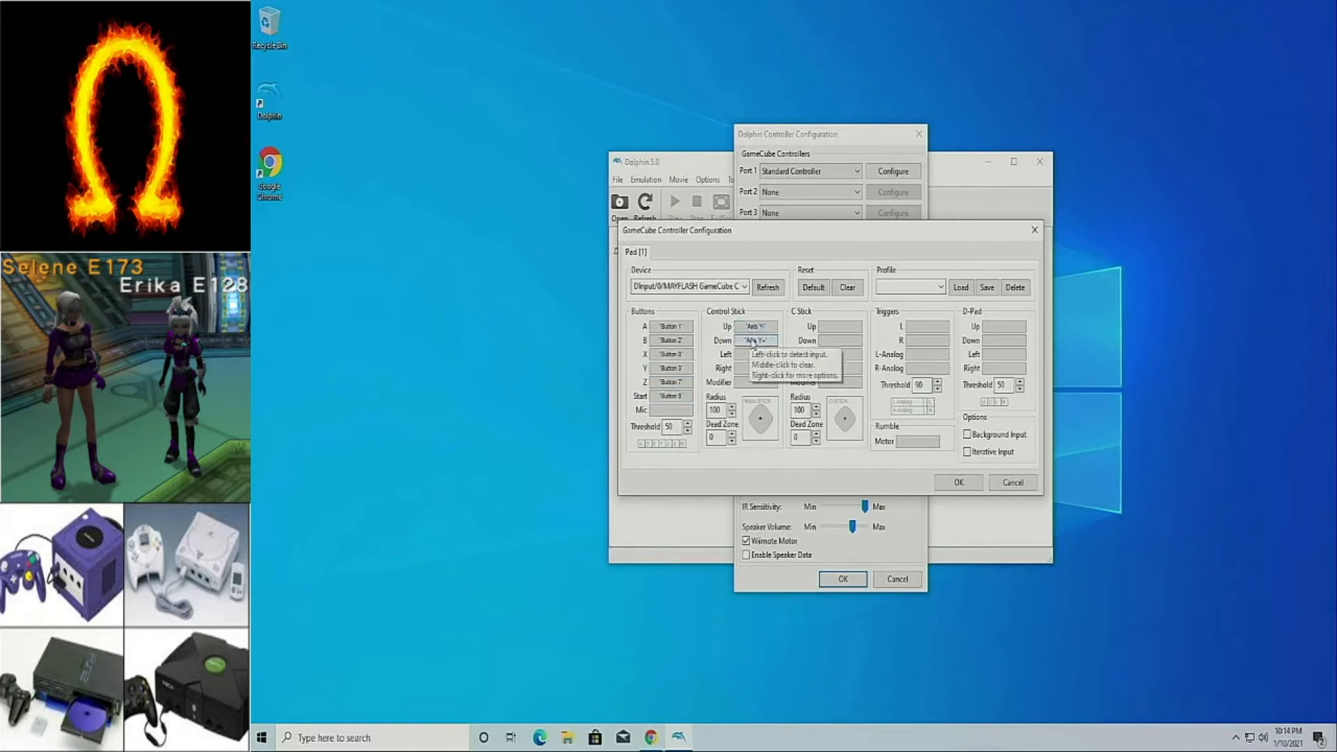
left_click(755, 355)
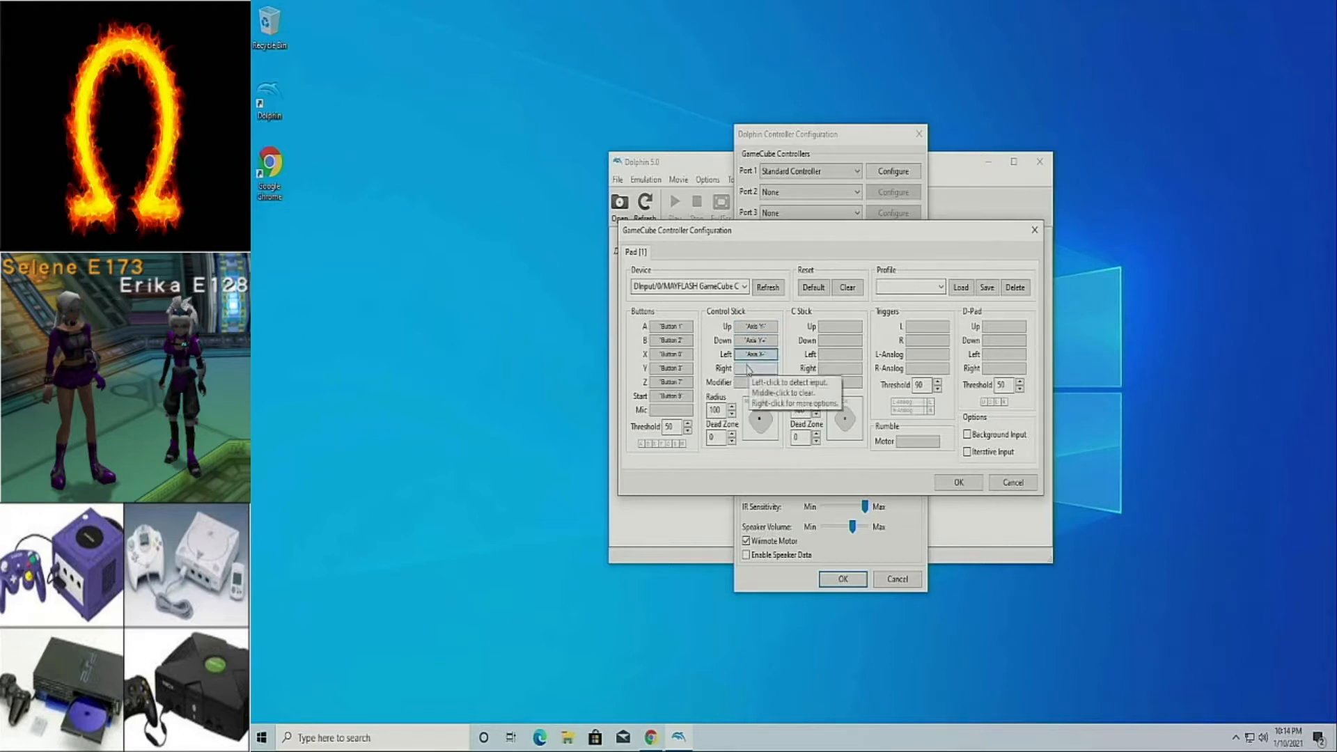
left_click(748, 369)
- Map the C Stick's up, down, left and right directions to the matching stick movements on the physical controller
left_click(841, 327)
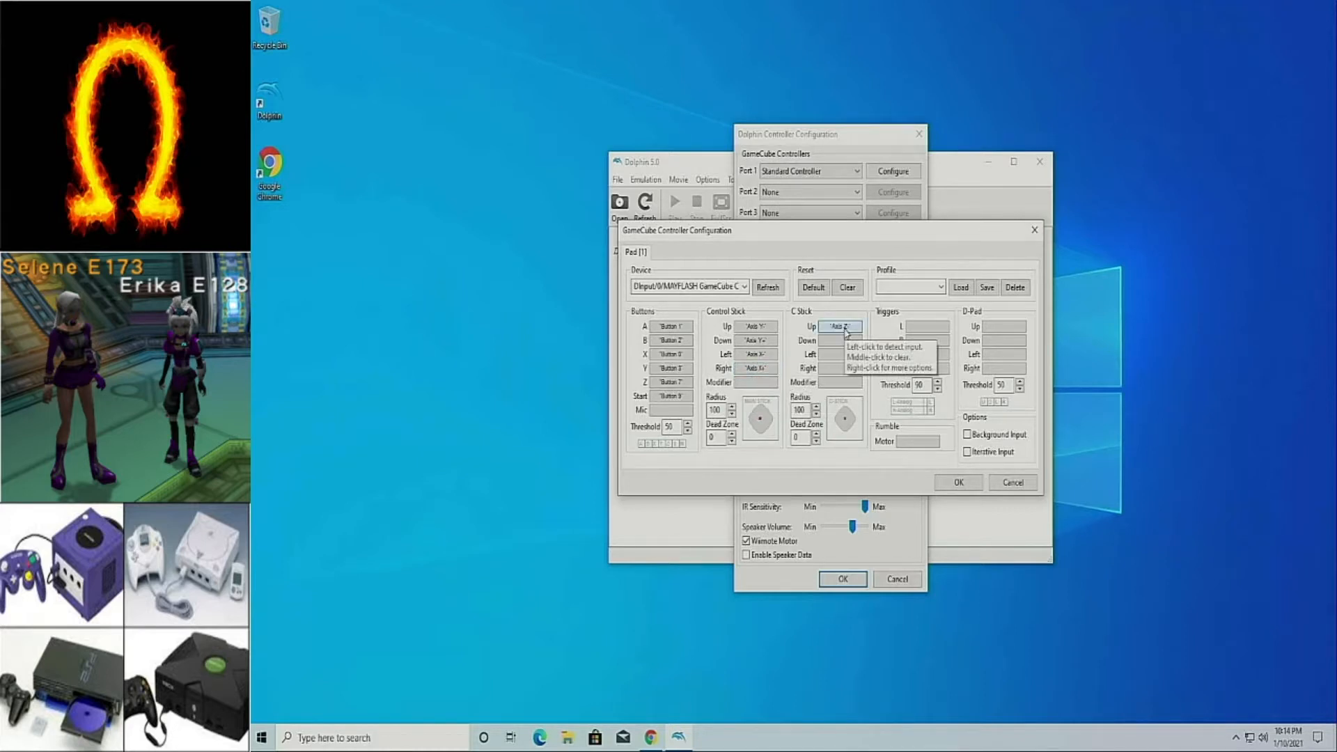
left_click(839, 340)
left_click(839, 355)
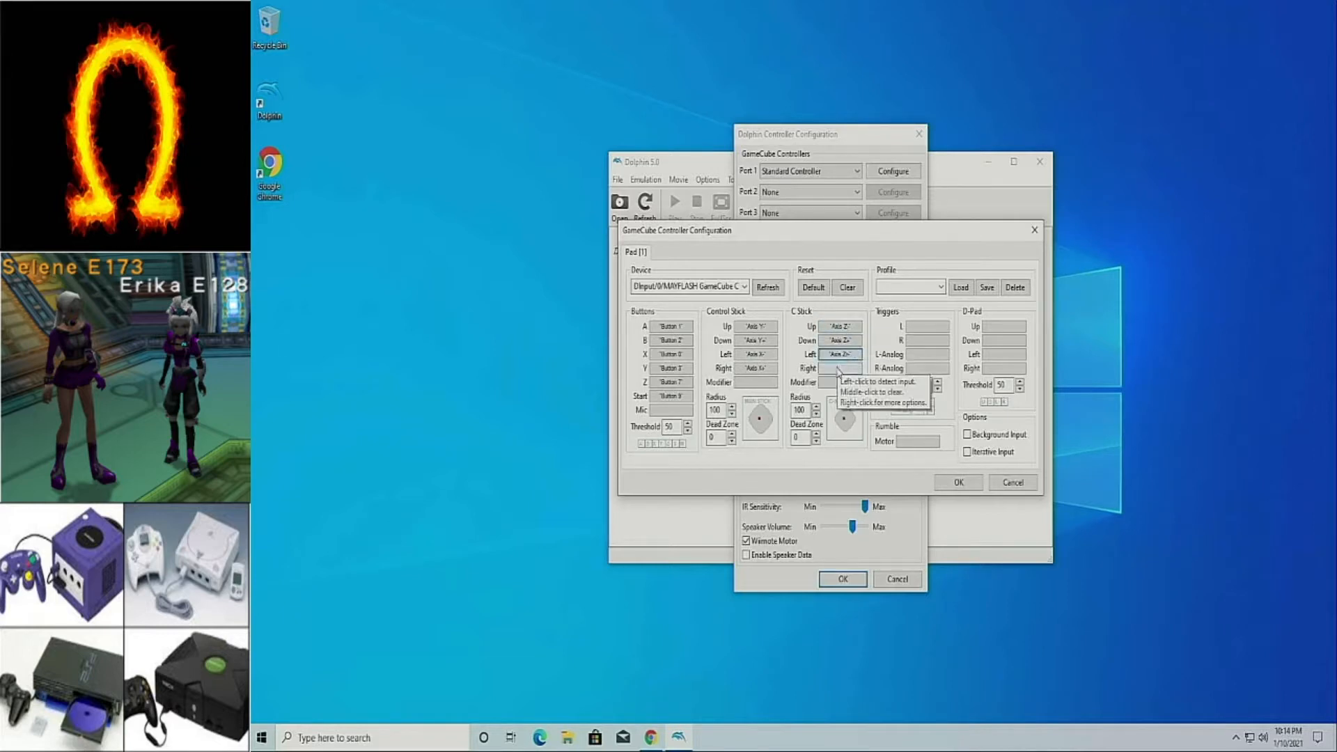
left_click(839, 368)
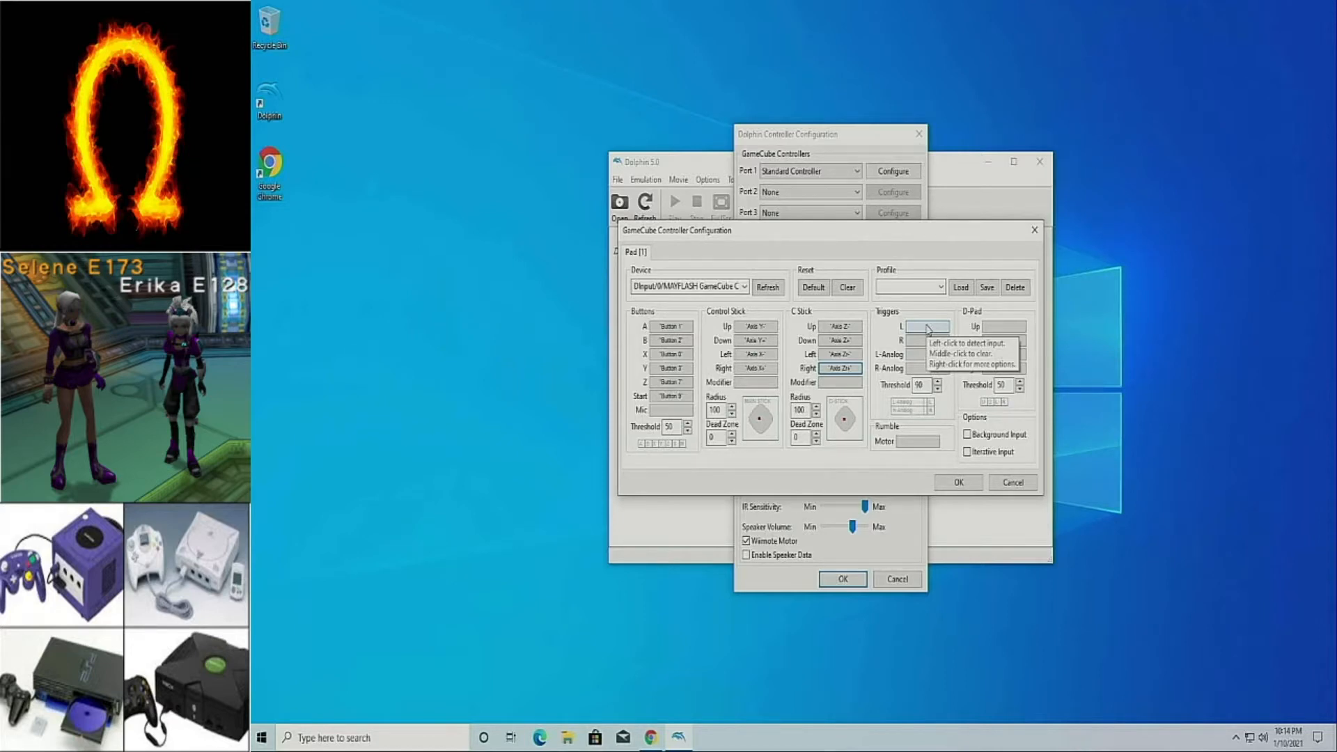
- Map the L and R triggers to Buttons 4 and 5, and L-Analog and R-Analog to Axis Xr+ and Yr+
left_click(927, 328)
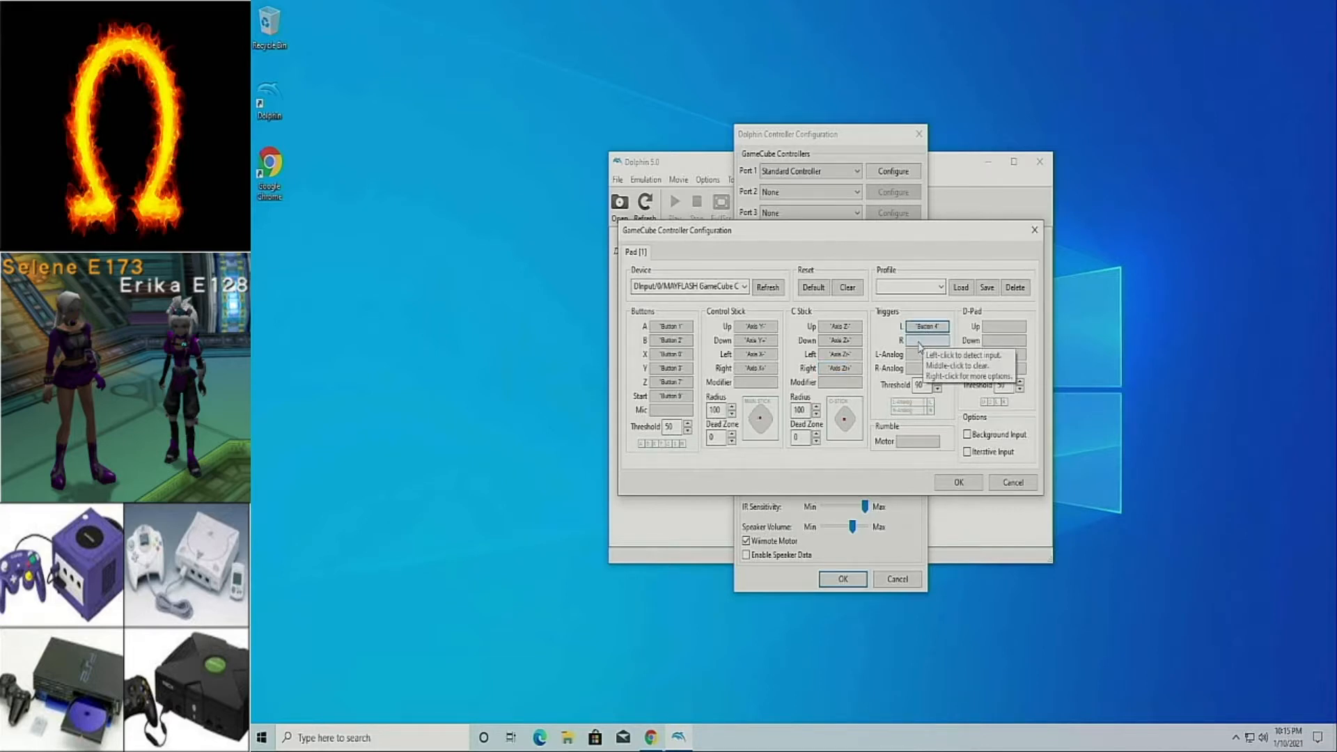
left_click(919, 343)
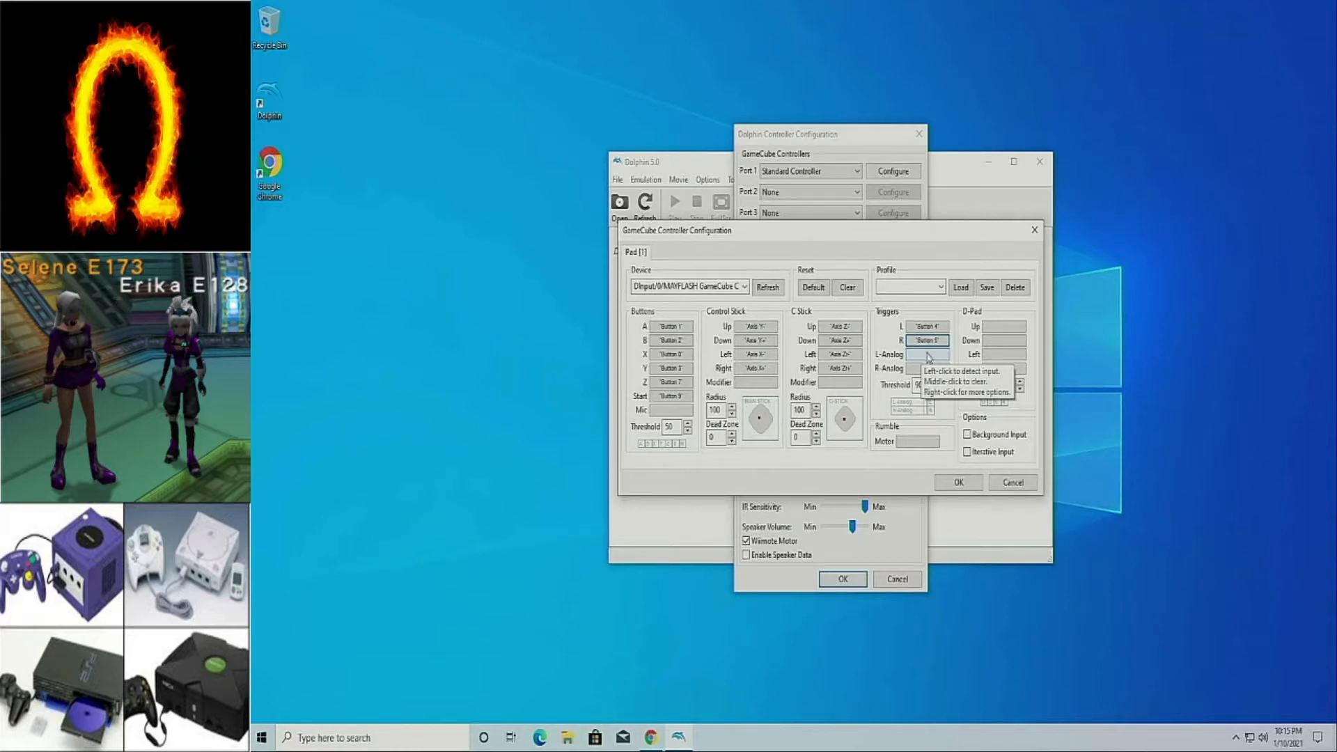
left_click(927, 355)
left_click(916, 369)
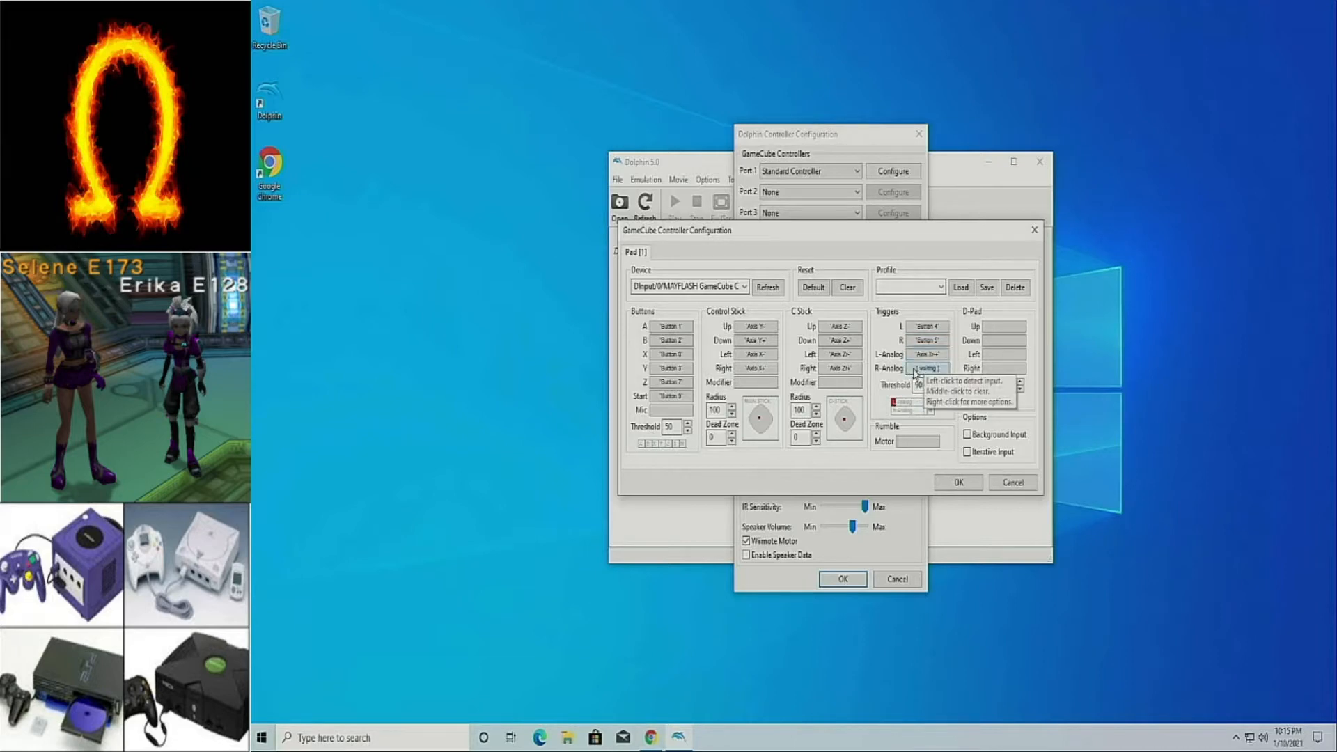
- Map the D-Pad's up, down, left and right to Buttons 12, 14, 15 and 13
left_click(1003, 329)
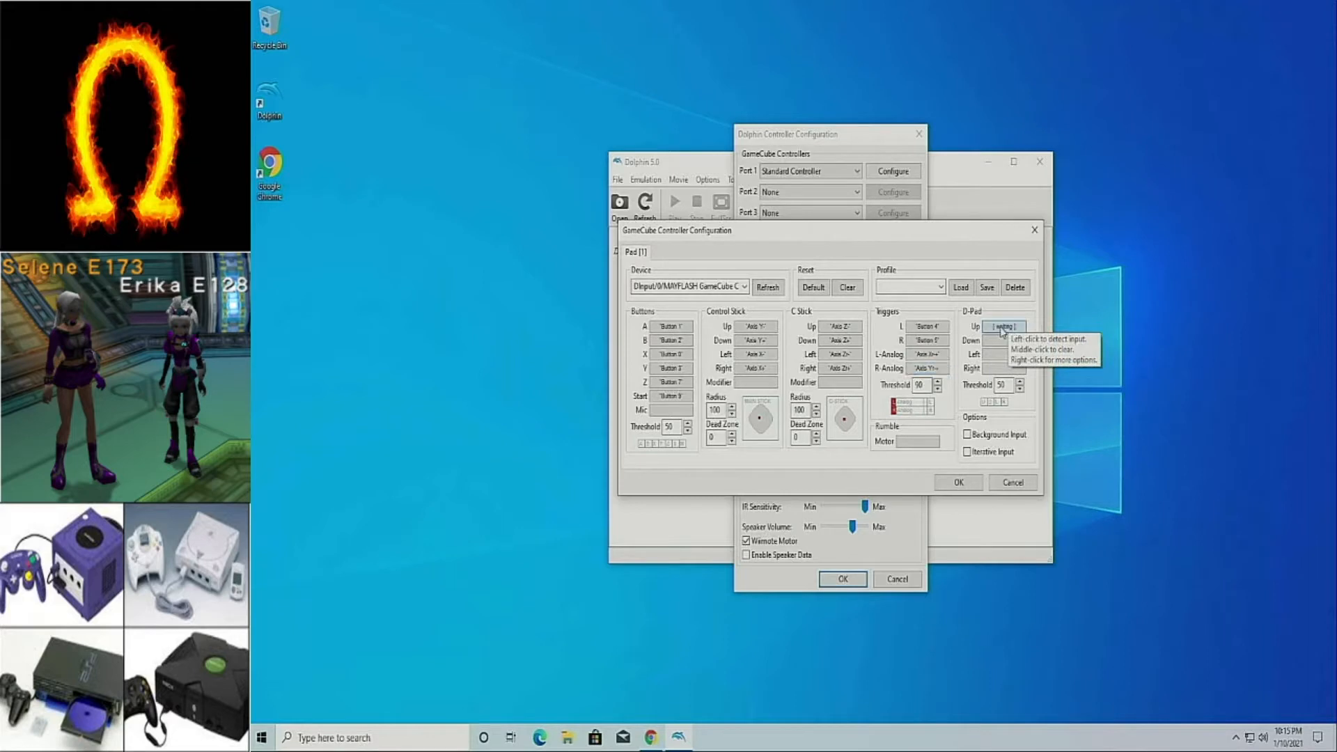
left_click(1003, 340)
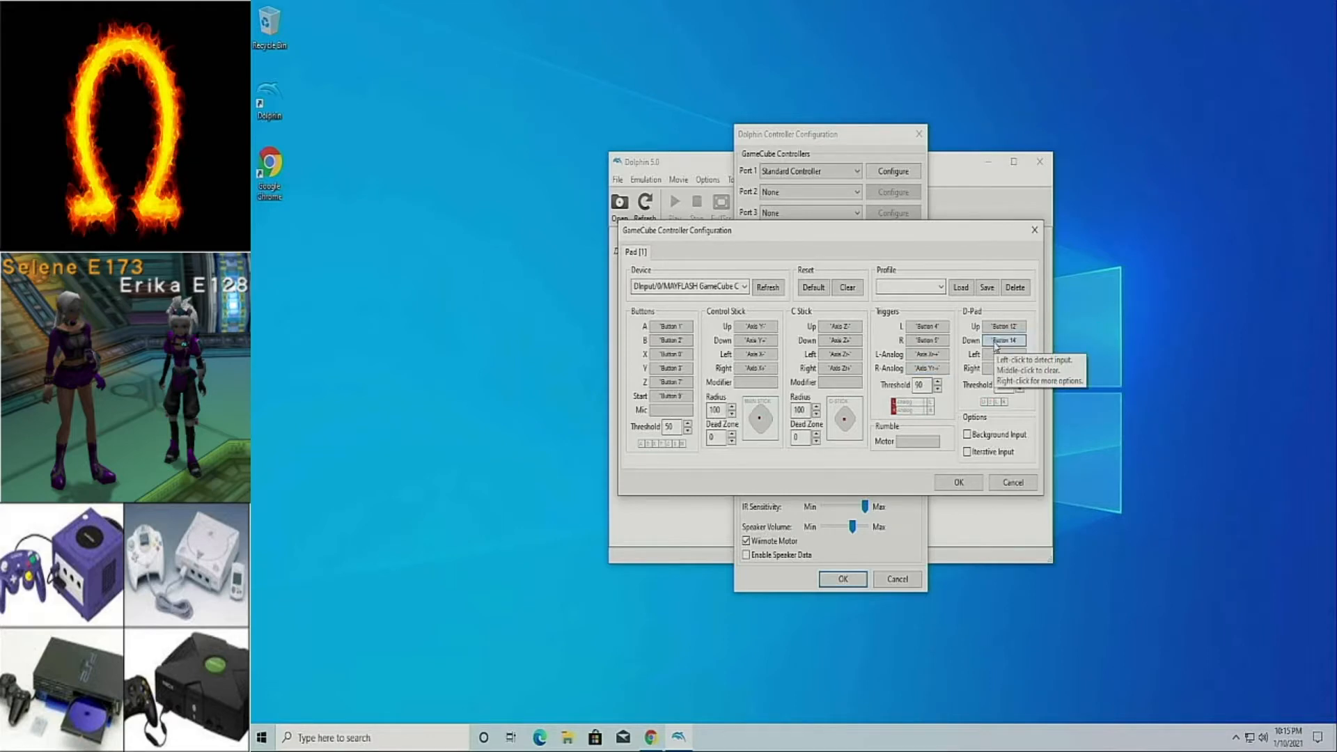
left_click(1000, 355)
left_click(996, 370)
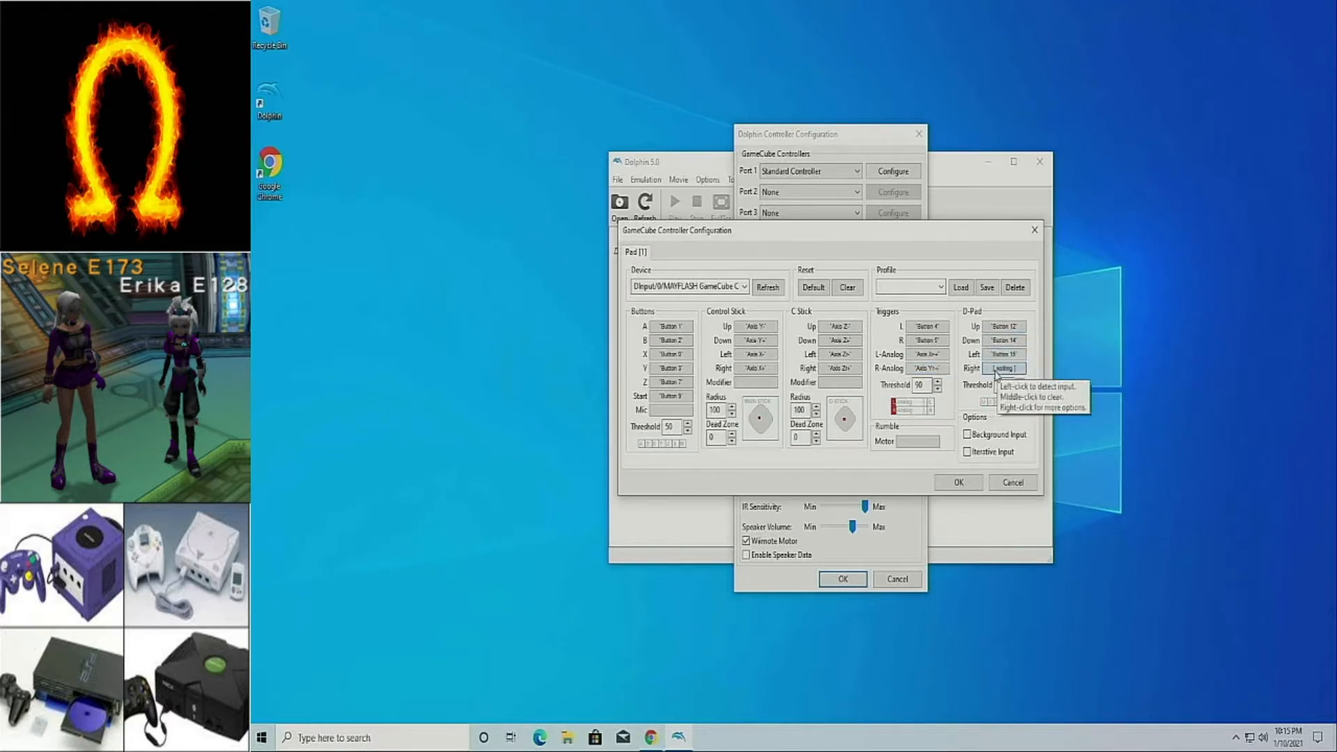
- Save the controller mapping as a profile named GC and accept the Port 1 controller configuration
left_click(895, 285)
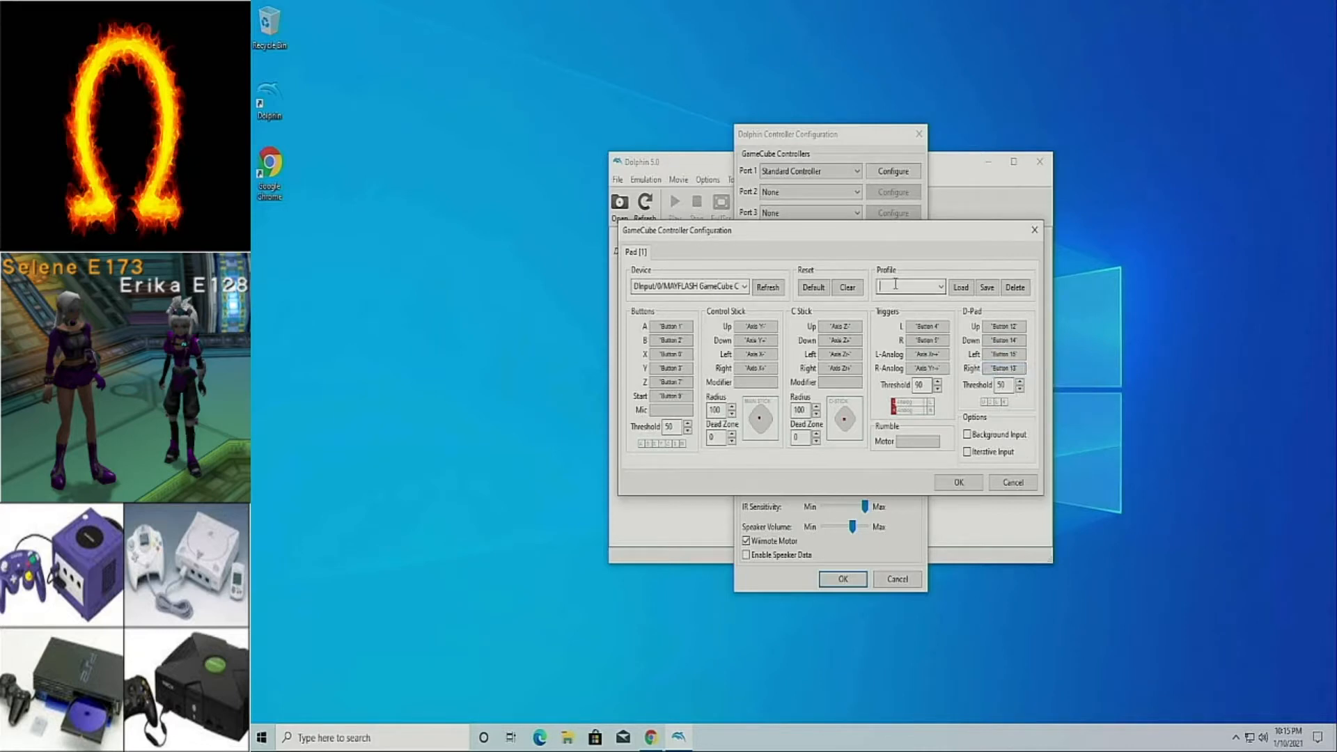
type("GC")
left_click(941, 287)
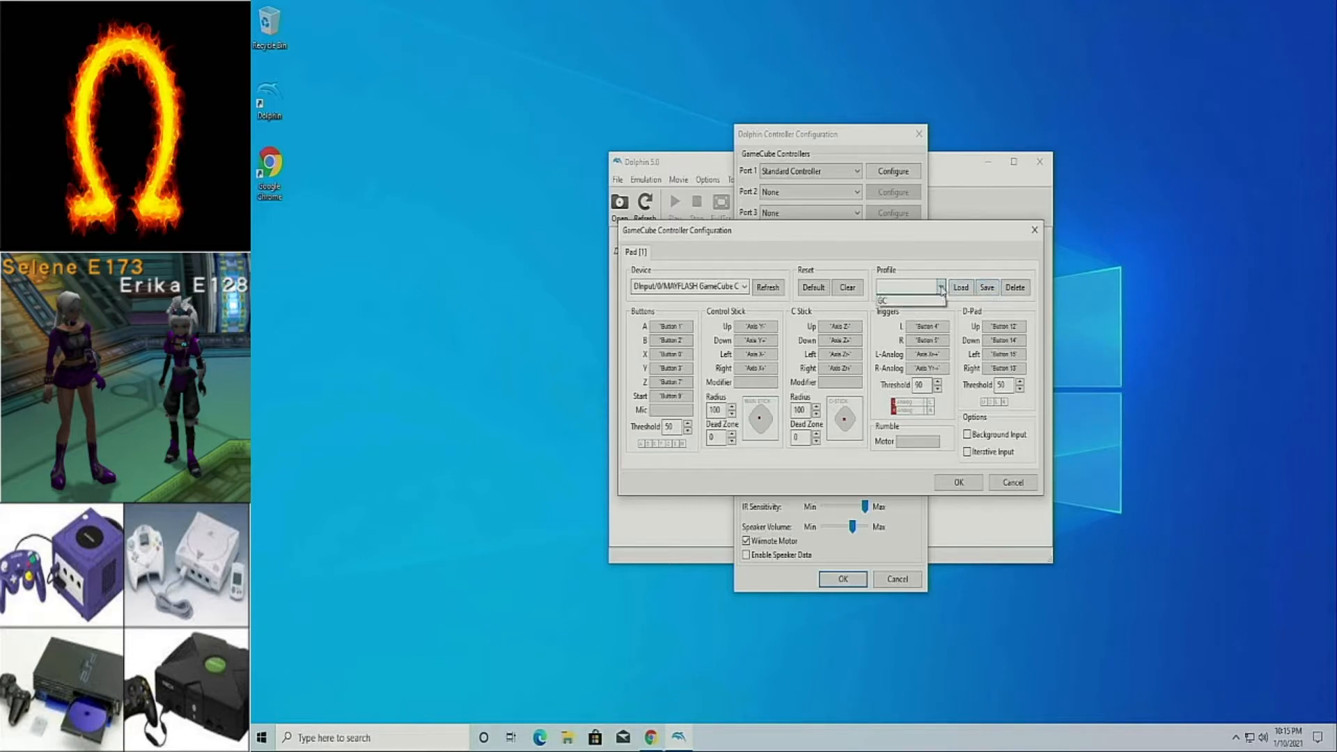
left_click(941, 289)
left_click(941, 289)
left_click(941, 287)
left_click(965, 485)
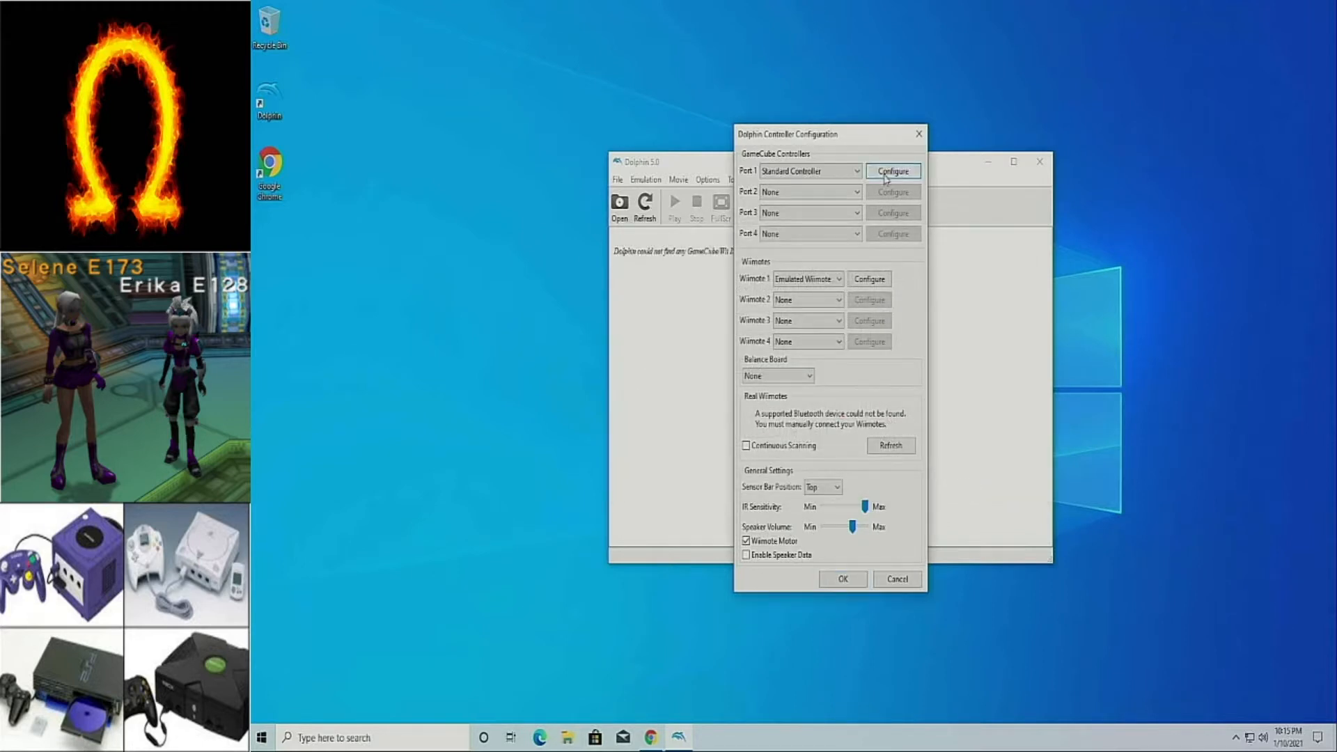
- Set the GameCube controller type on Port 2 to Keyboard, leaving Port 4 at None
left_click(862, 237)
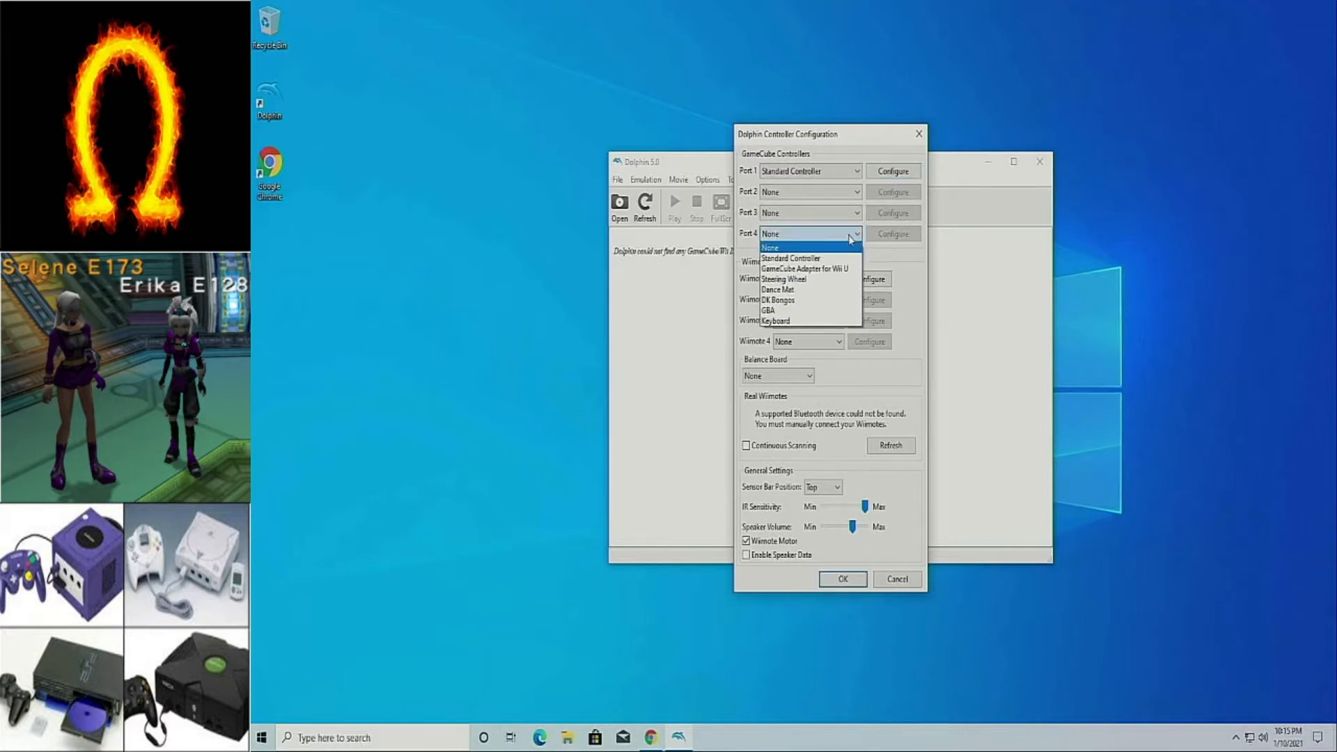
left_click(858, 195)
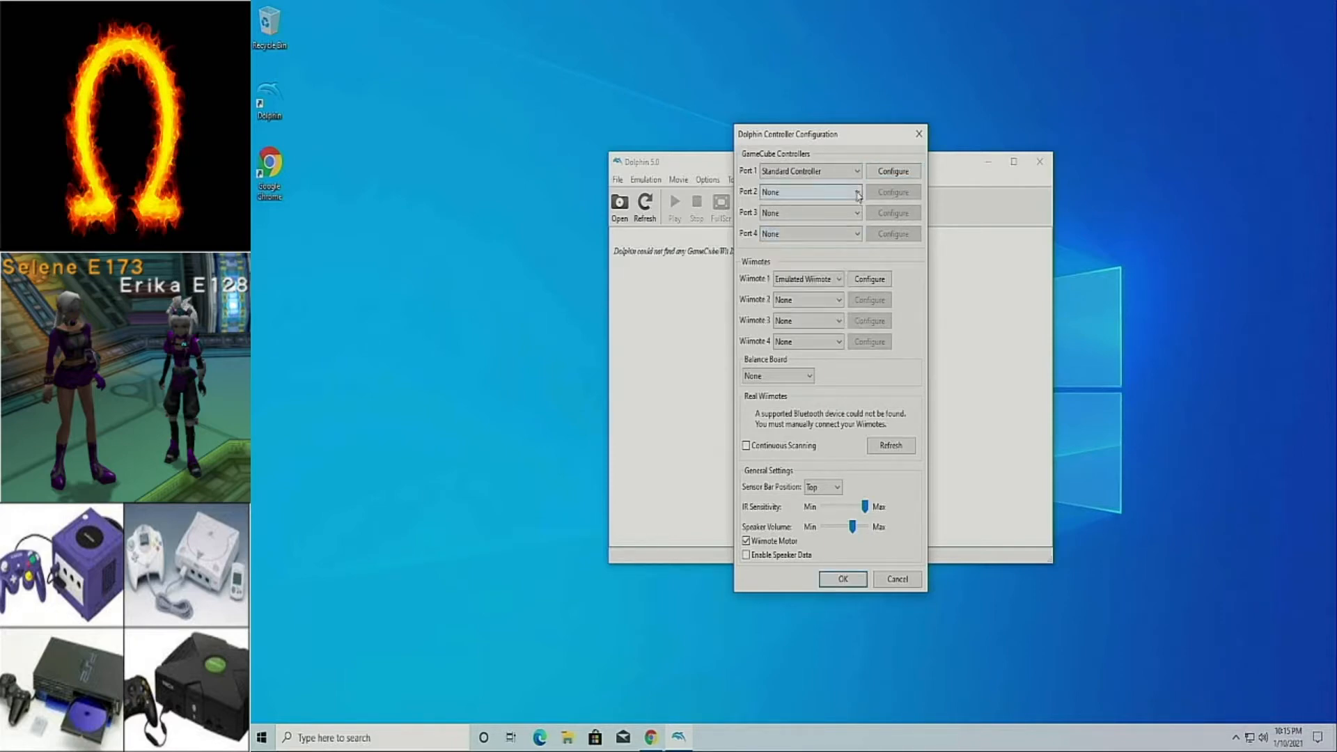
left_click(858, 195)
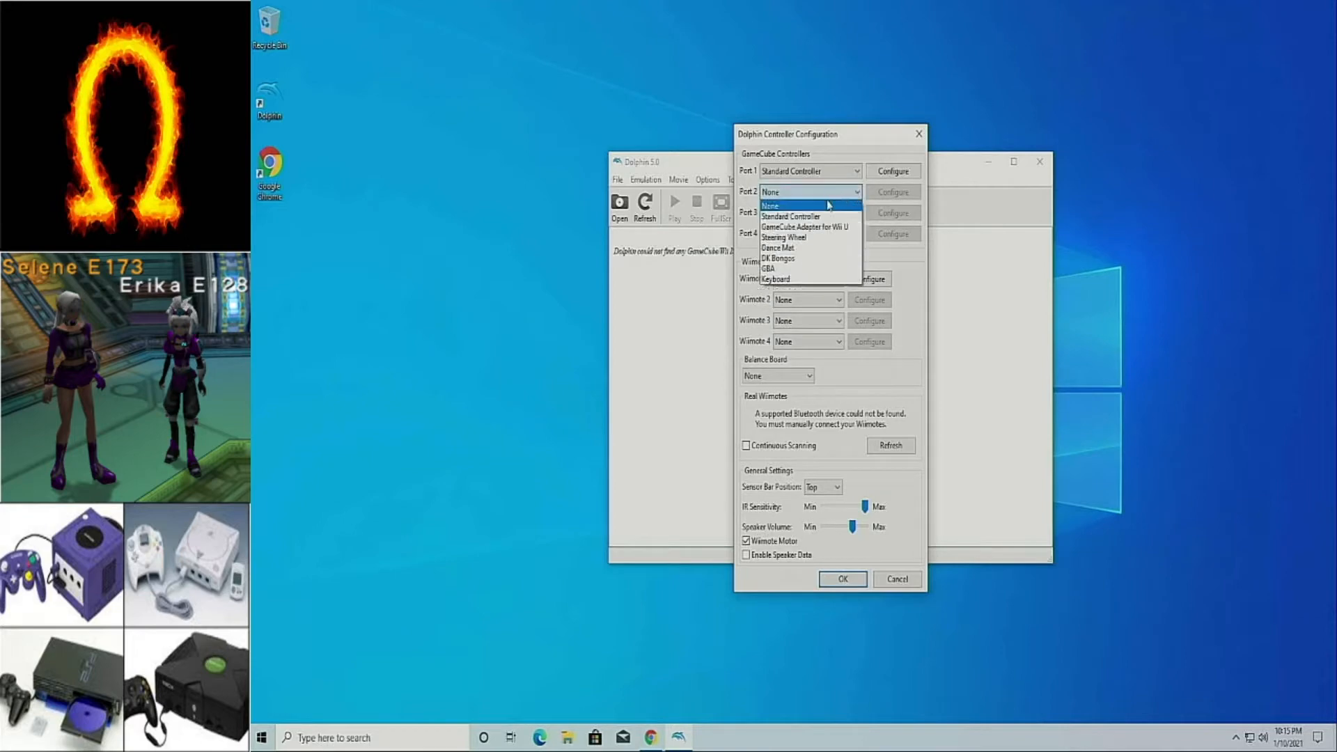
left_click(796, 279)
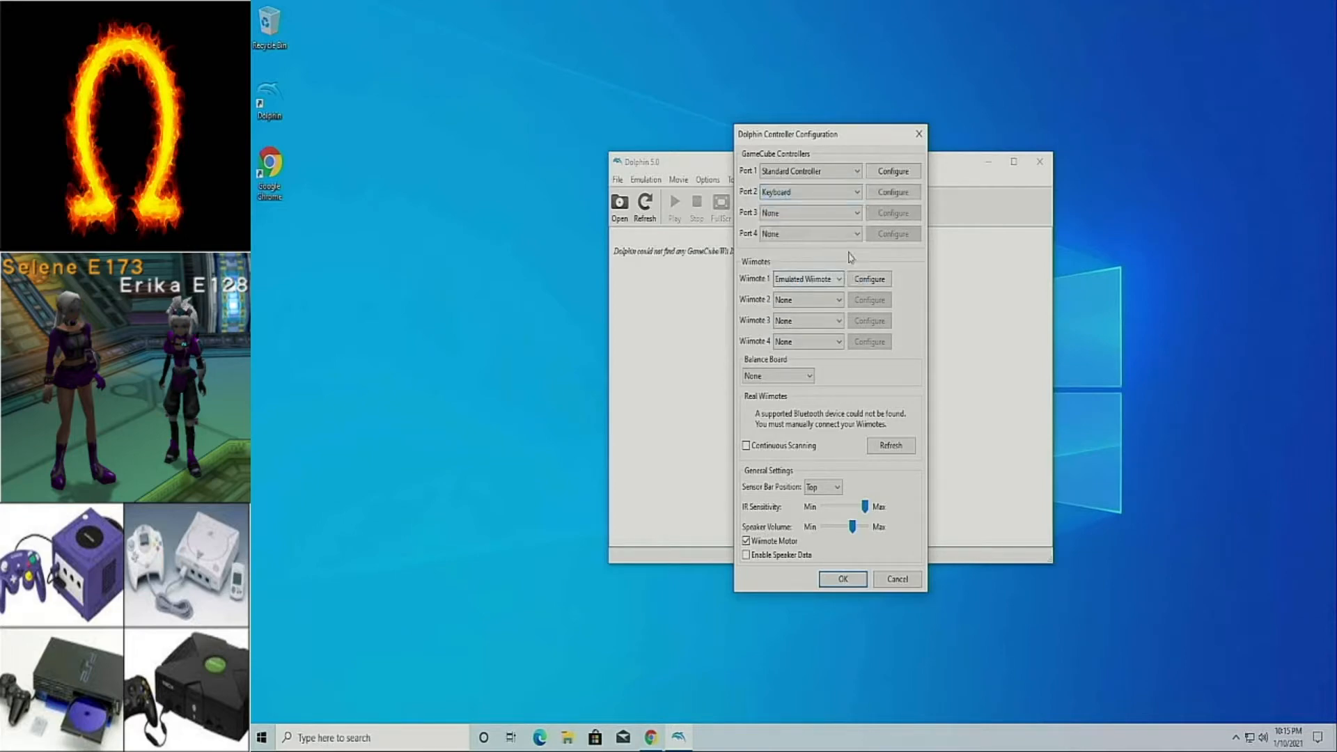
- Configure the Port 2 keyboard to use the DInput/0/Keyboard Mouse device with the default key mapping
left_click(895, 193)
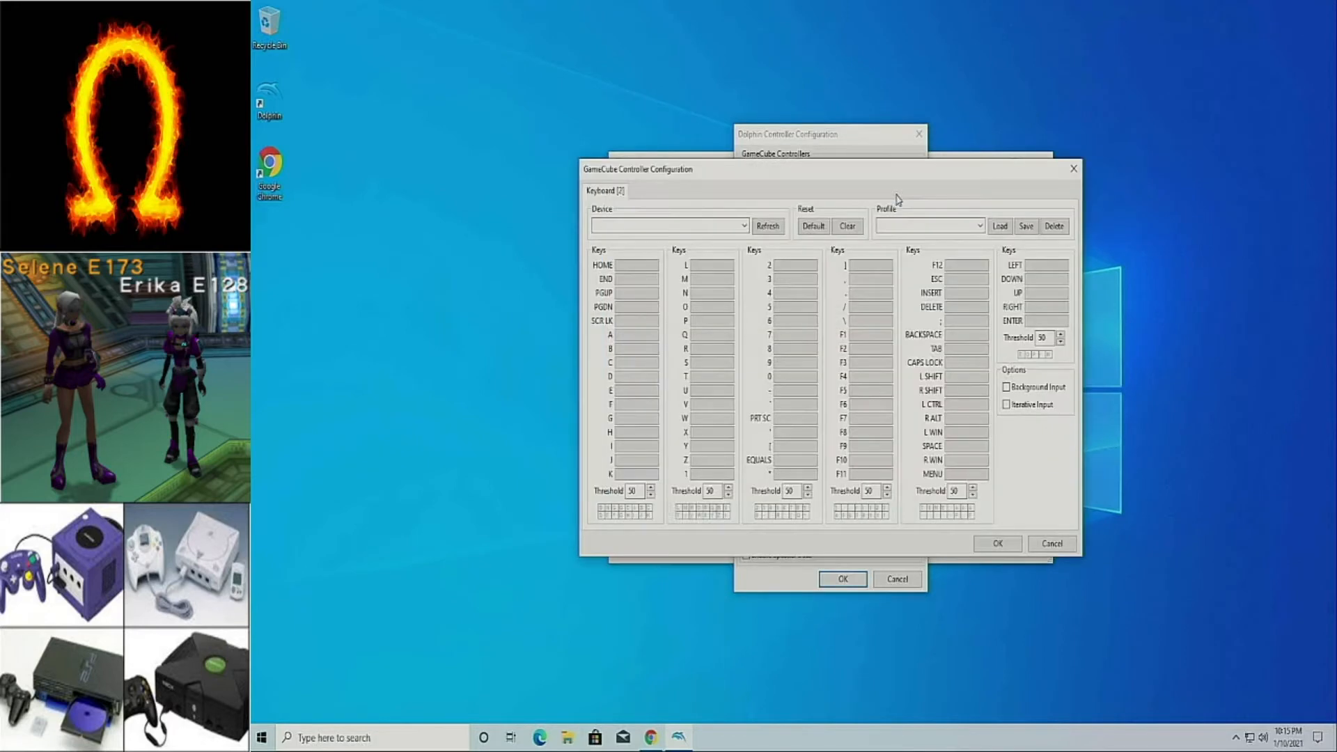
left_click(744, 226)
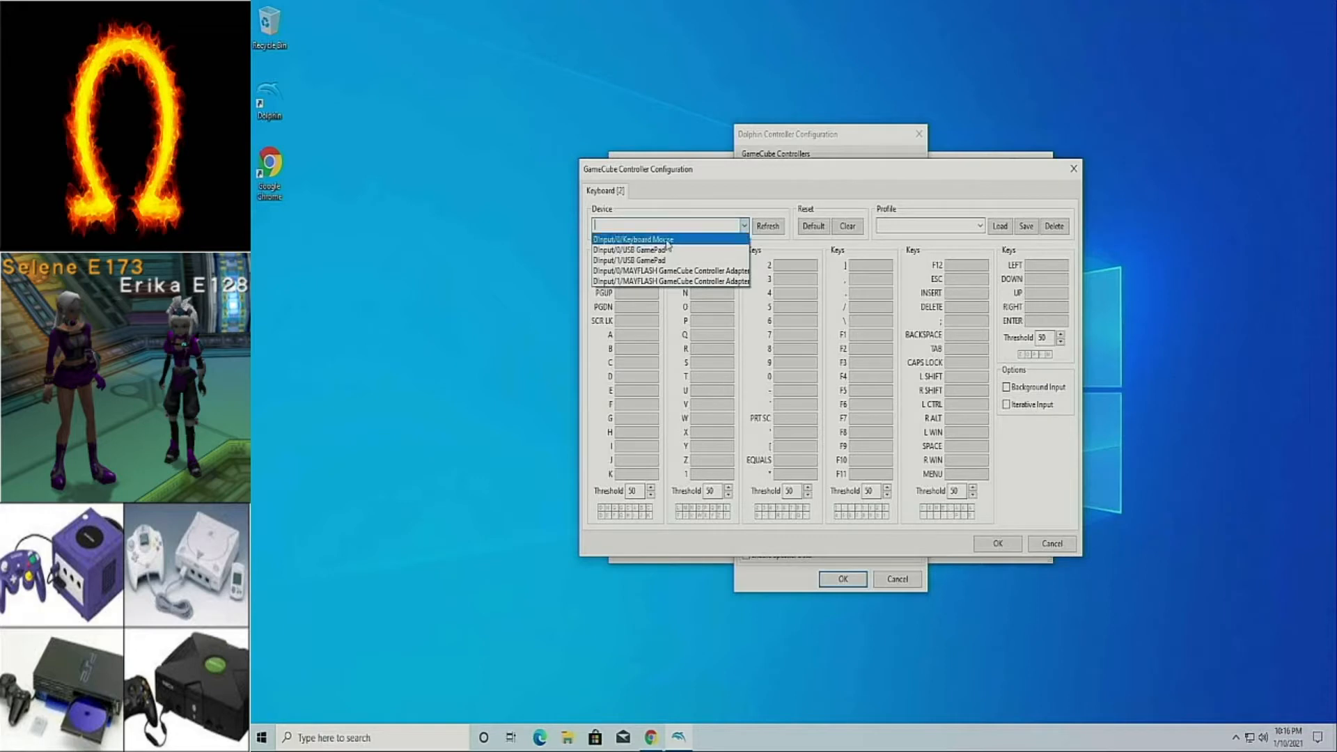
left_click(668, 241)
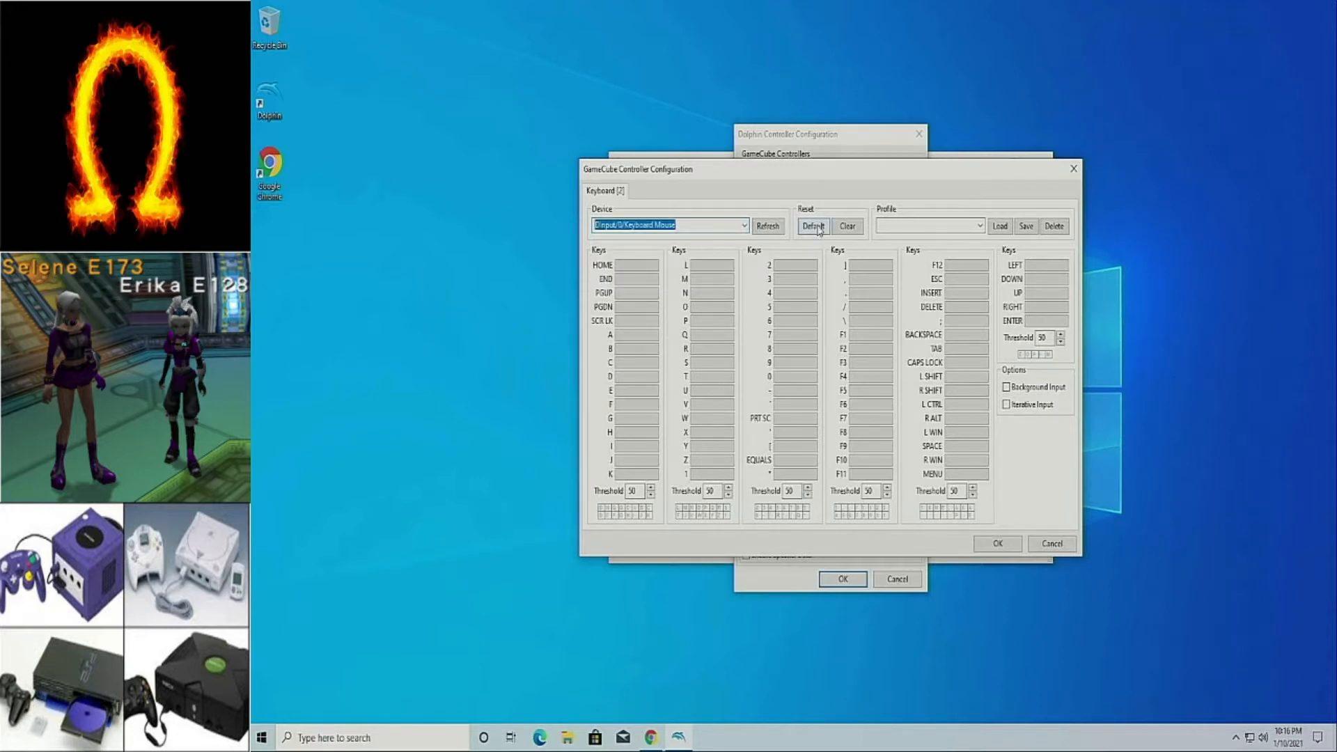
left_click(820, 229)
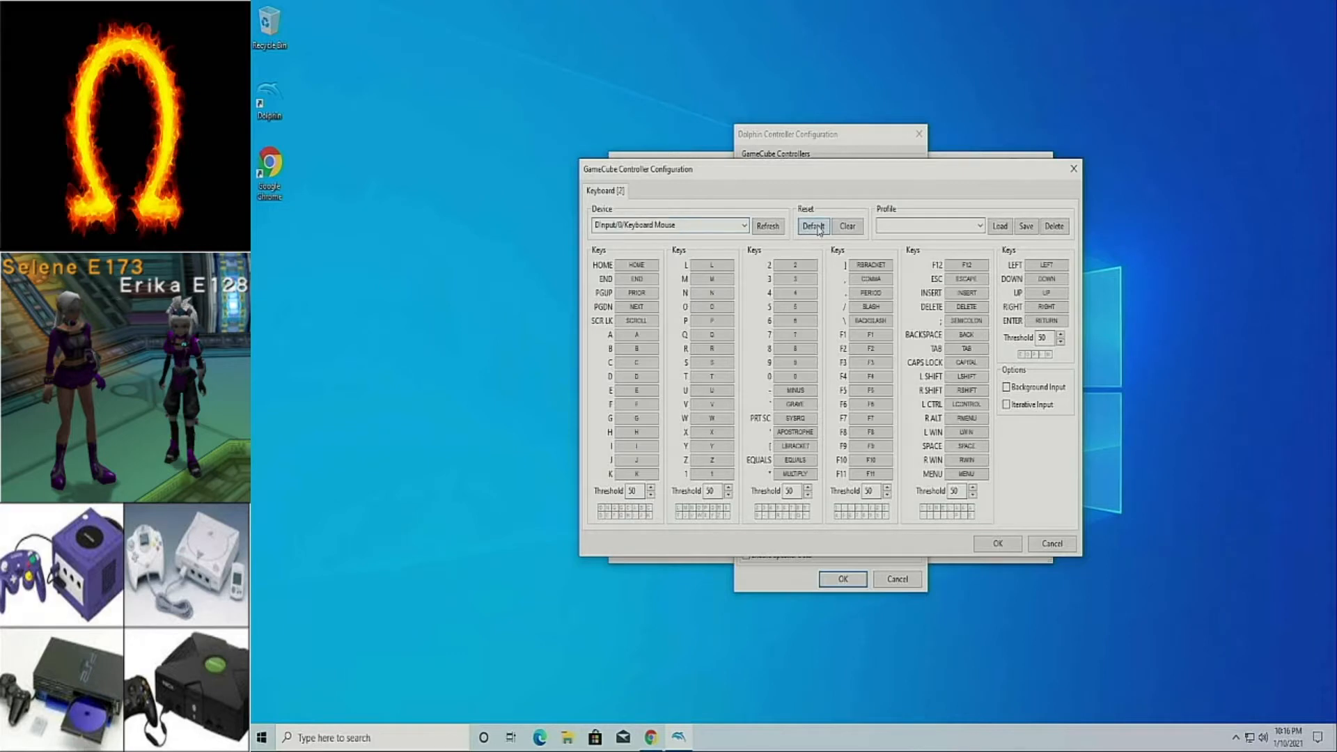
- Save the keyboard mapping as a profile named kb and accept the Port 2 and overall controller configurations
left_click(900, 222)
type("kb")
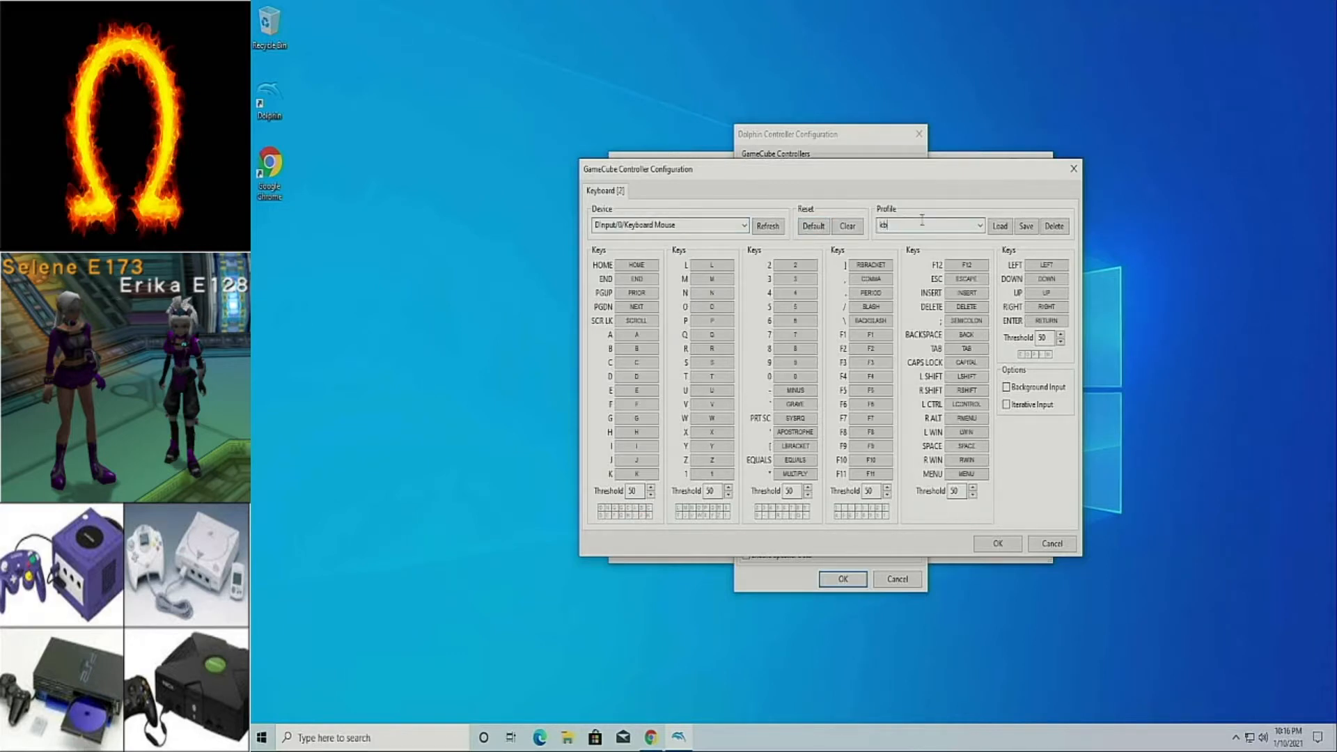
left_click(1026, 225)
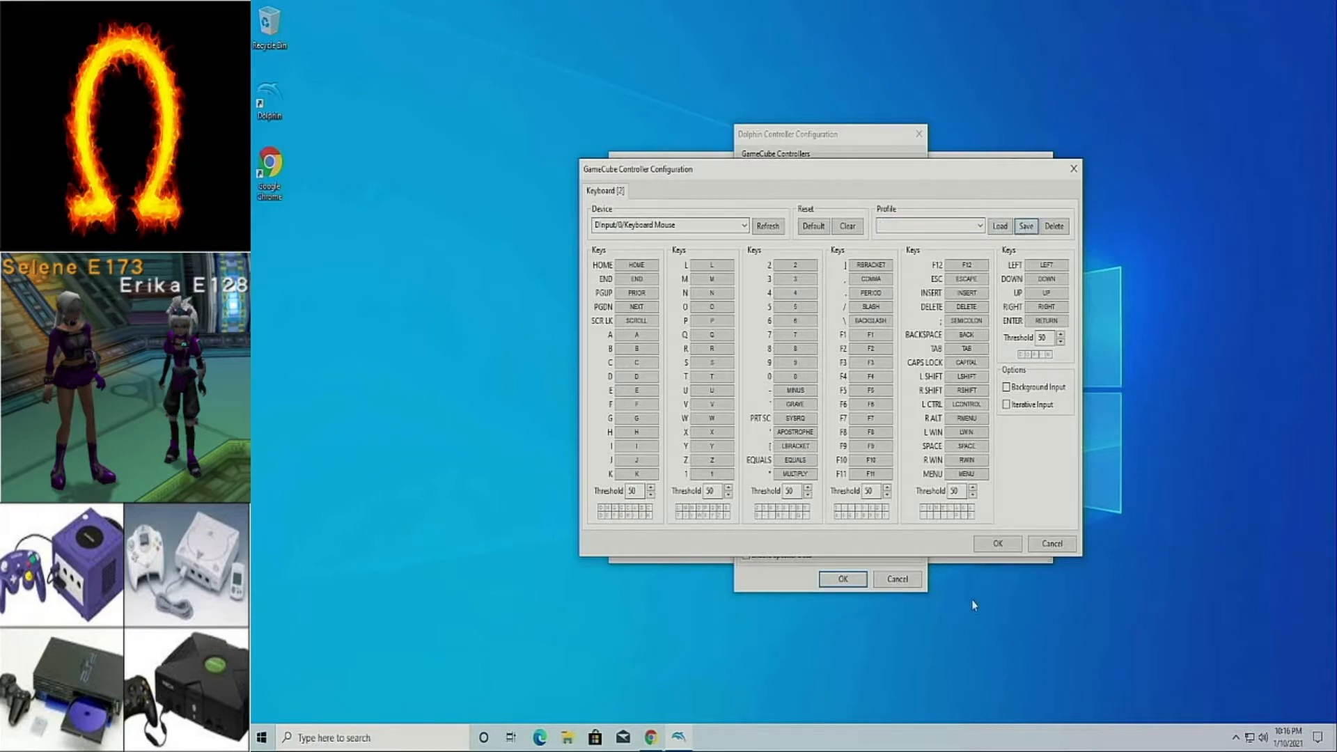
left_click(997, 543)
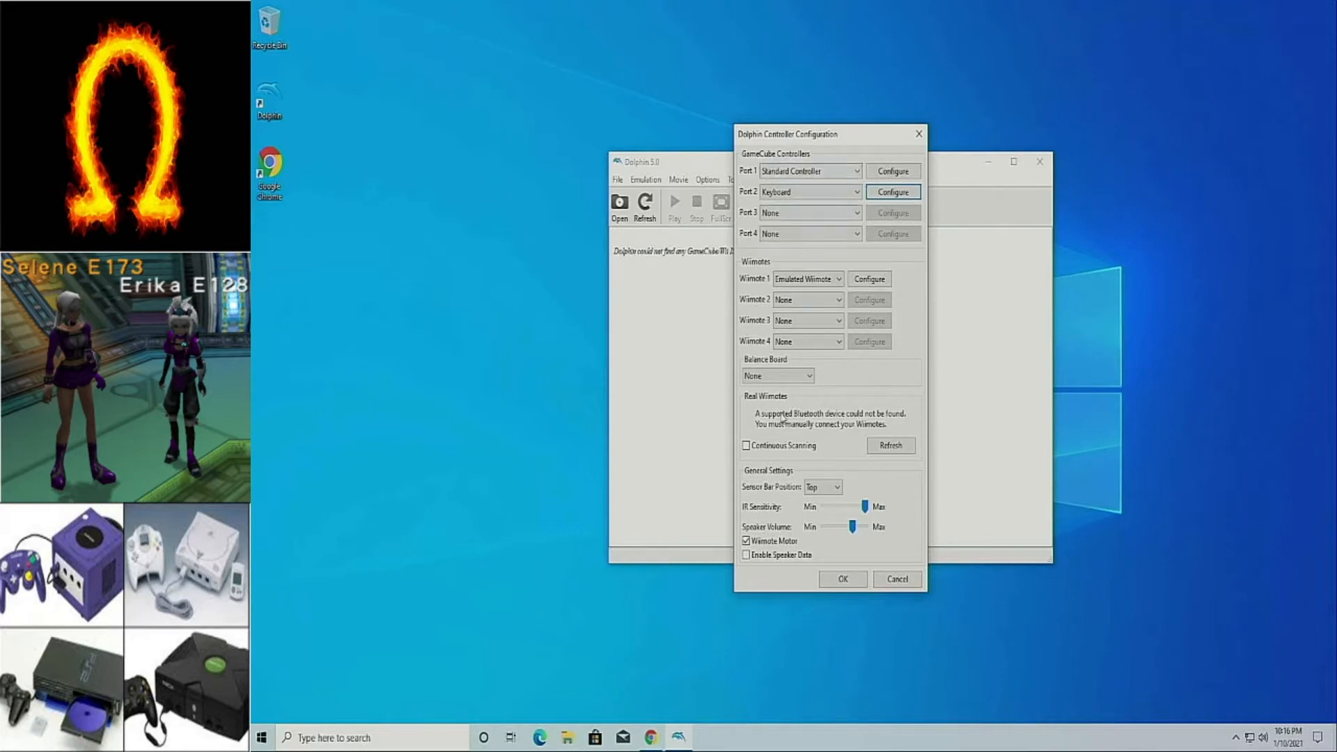
left_click(842, 579)
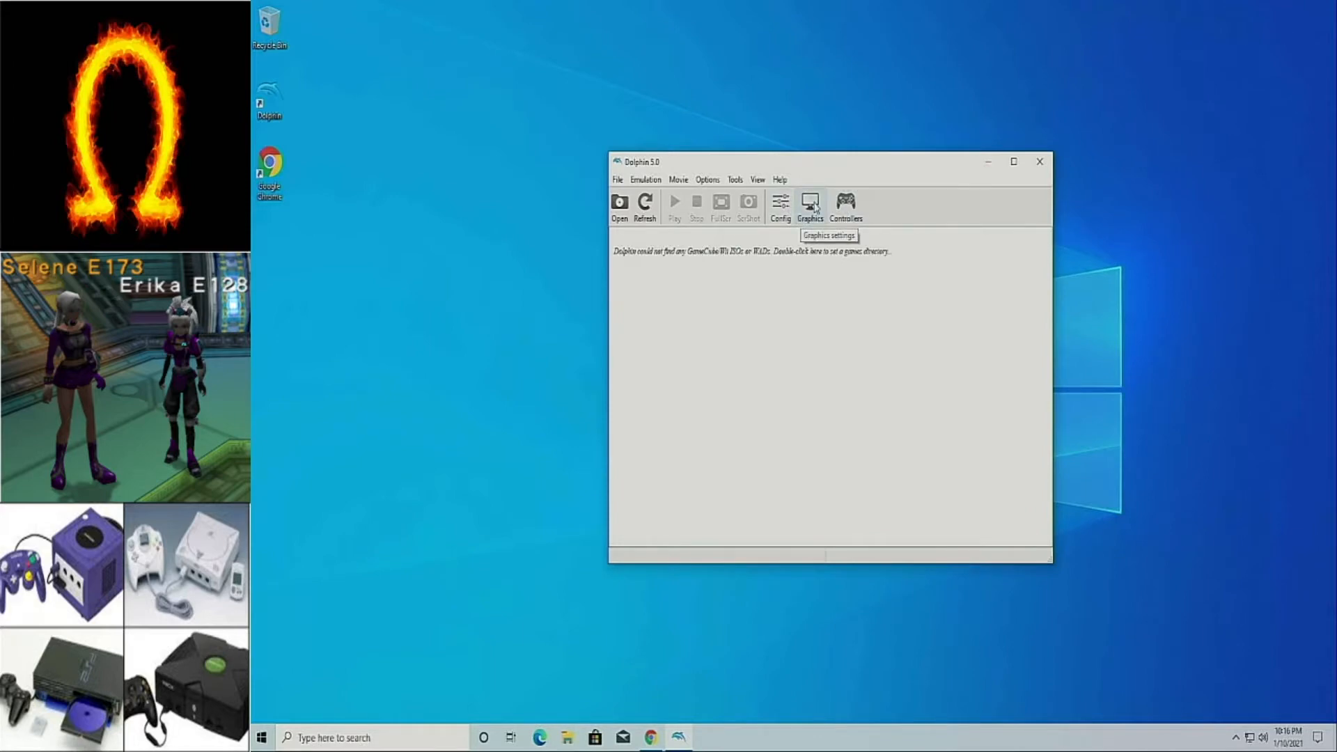
- In the emulator's GameCube device settings, set SP1 to Broadband Adapter, leaving Slot B at Nothing
left_click(780, 206)
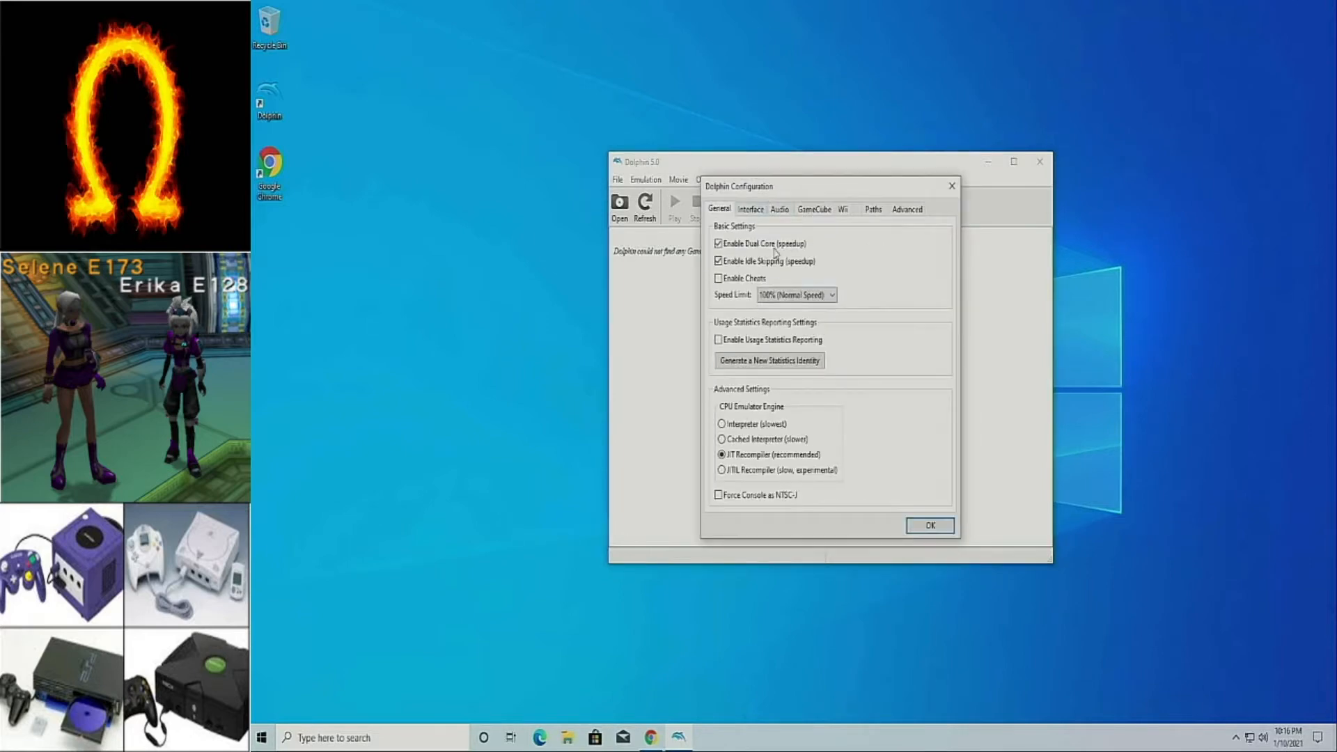
left_click(751, 209)
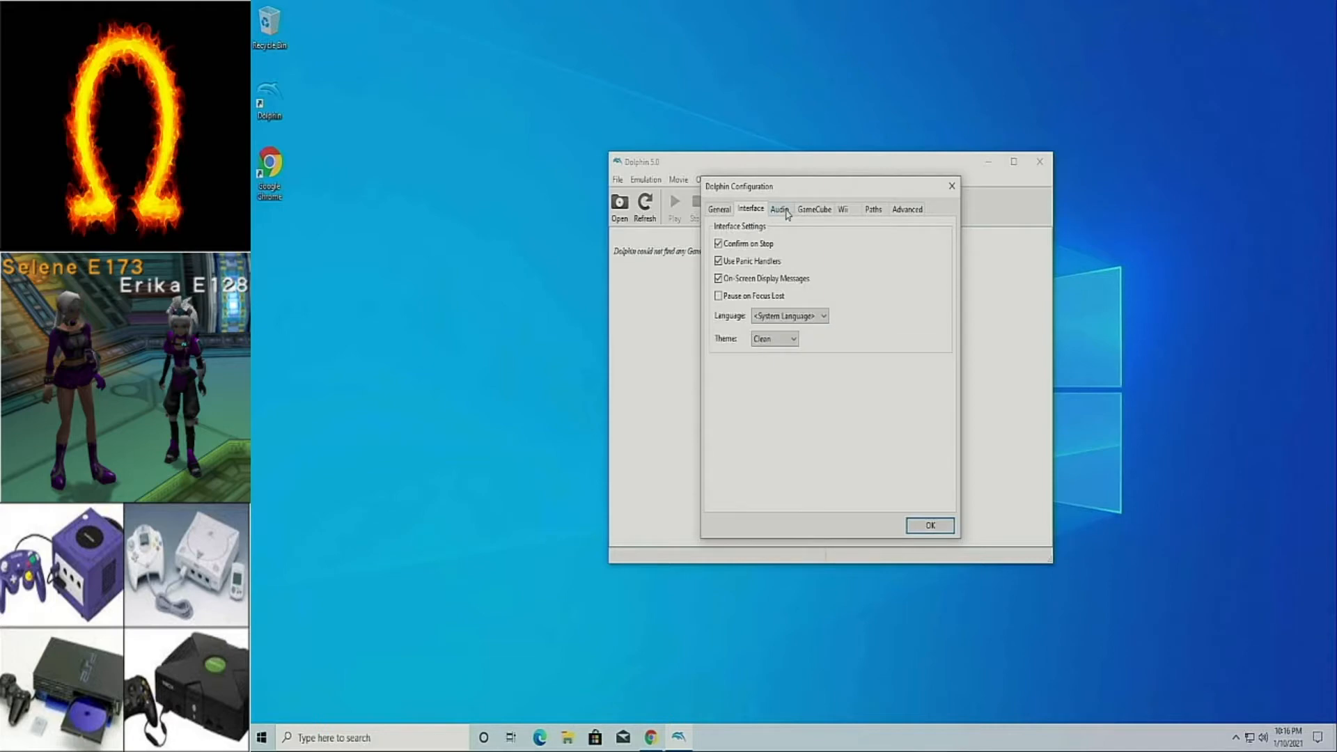
left_click(781, 210)
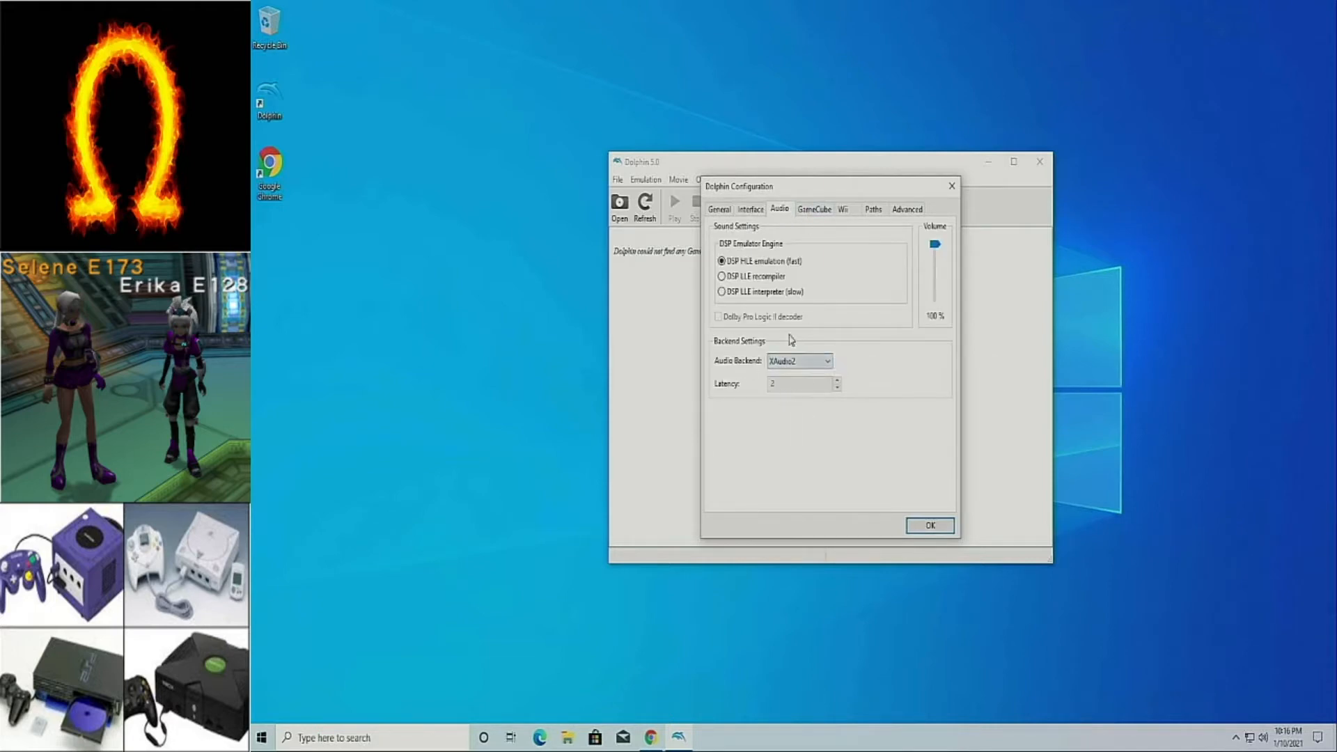
left_click(823, 217)
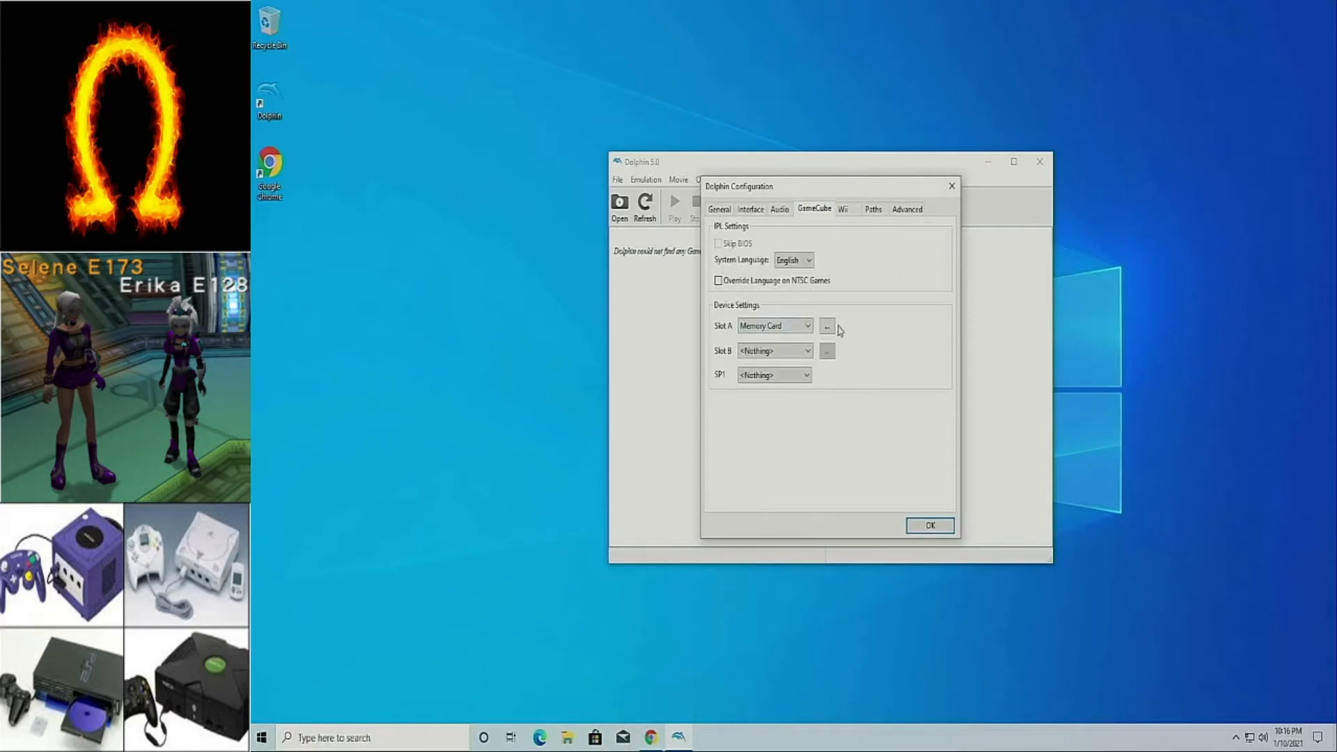
left_click(808, 352)
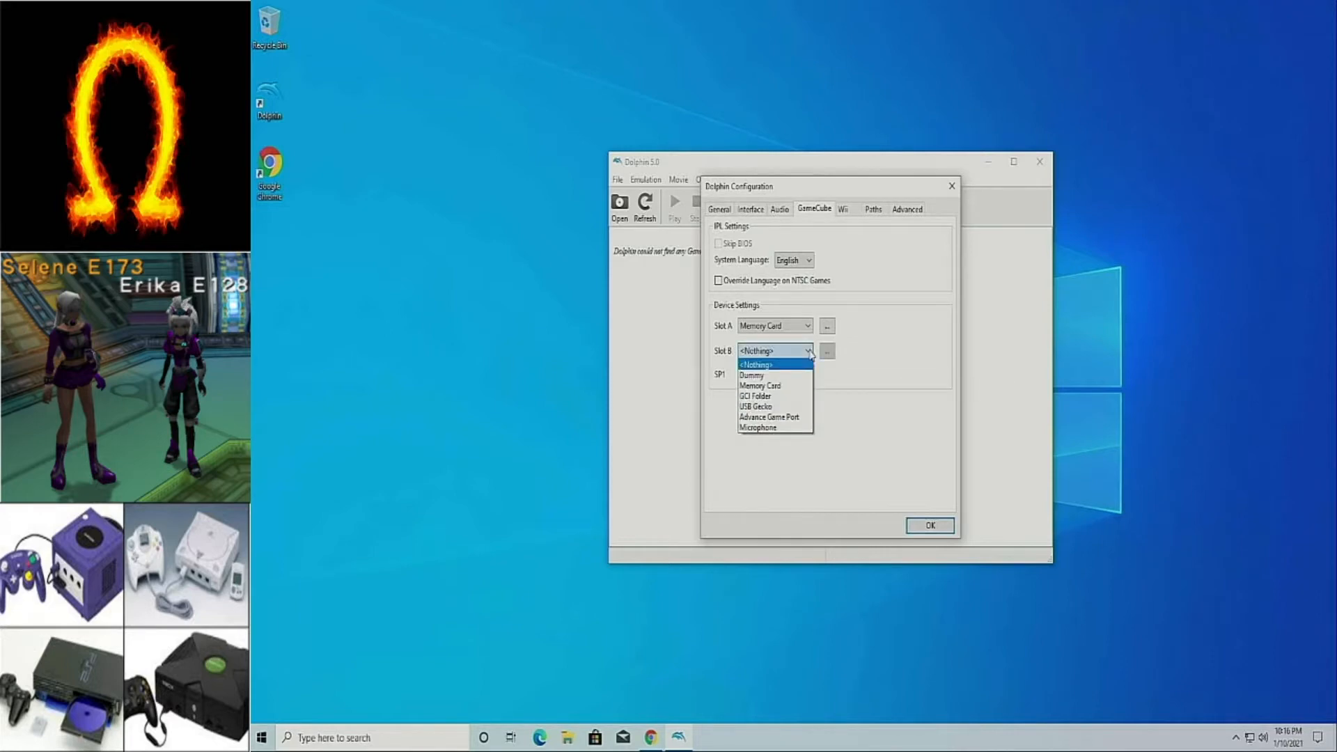
left_click(810, 352)
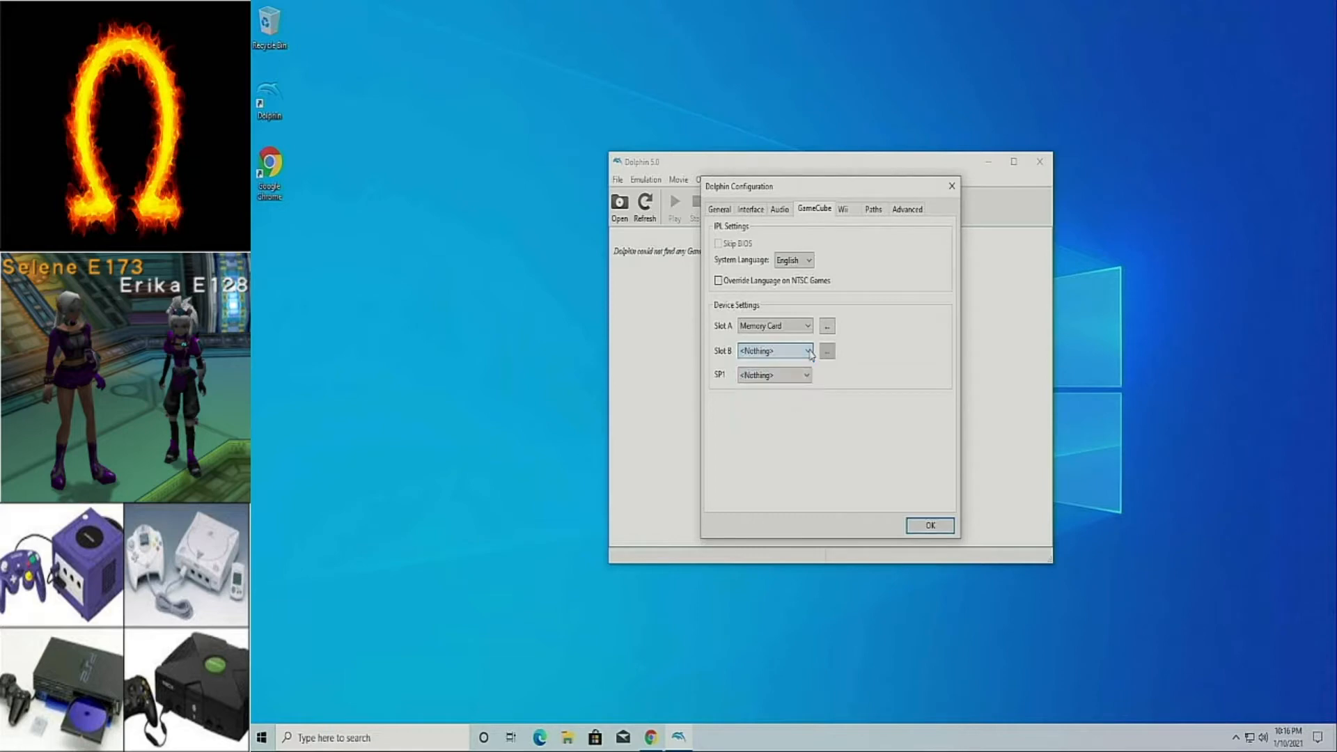
left_click(805, 377)
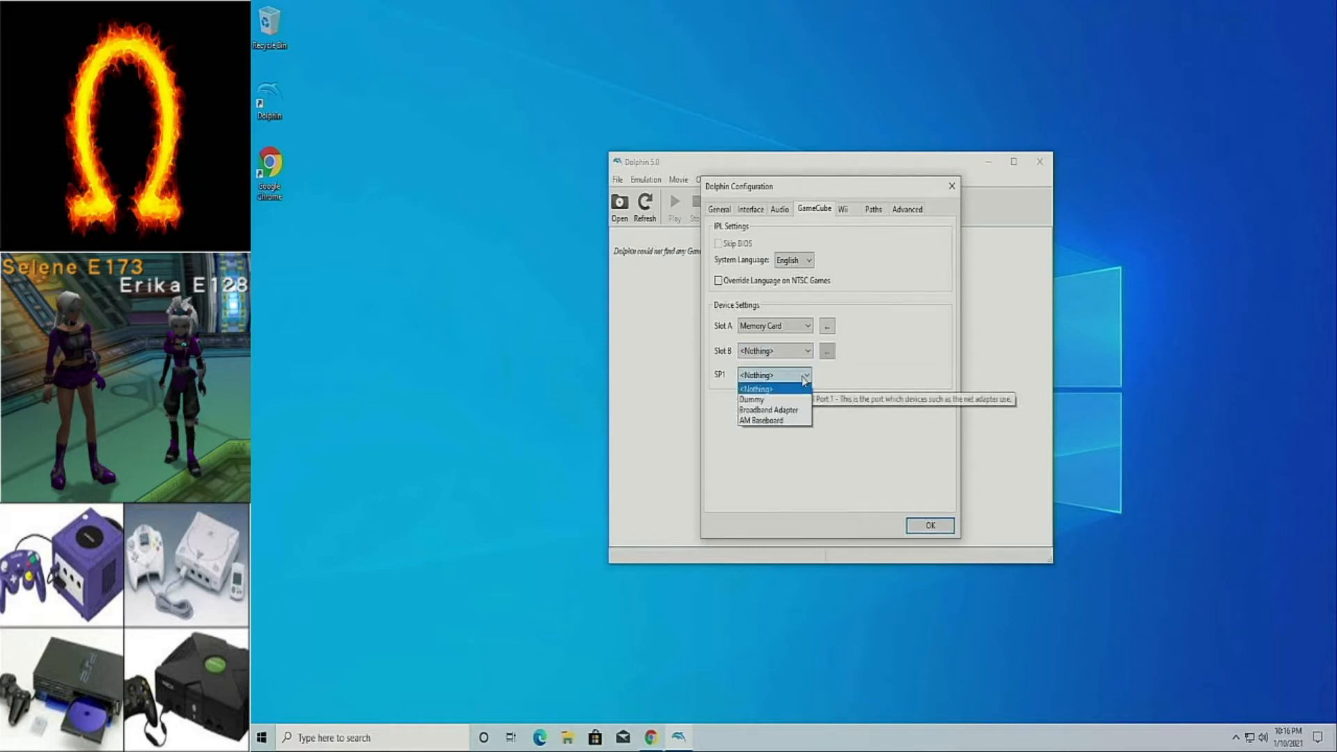
left_click(787, 411)
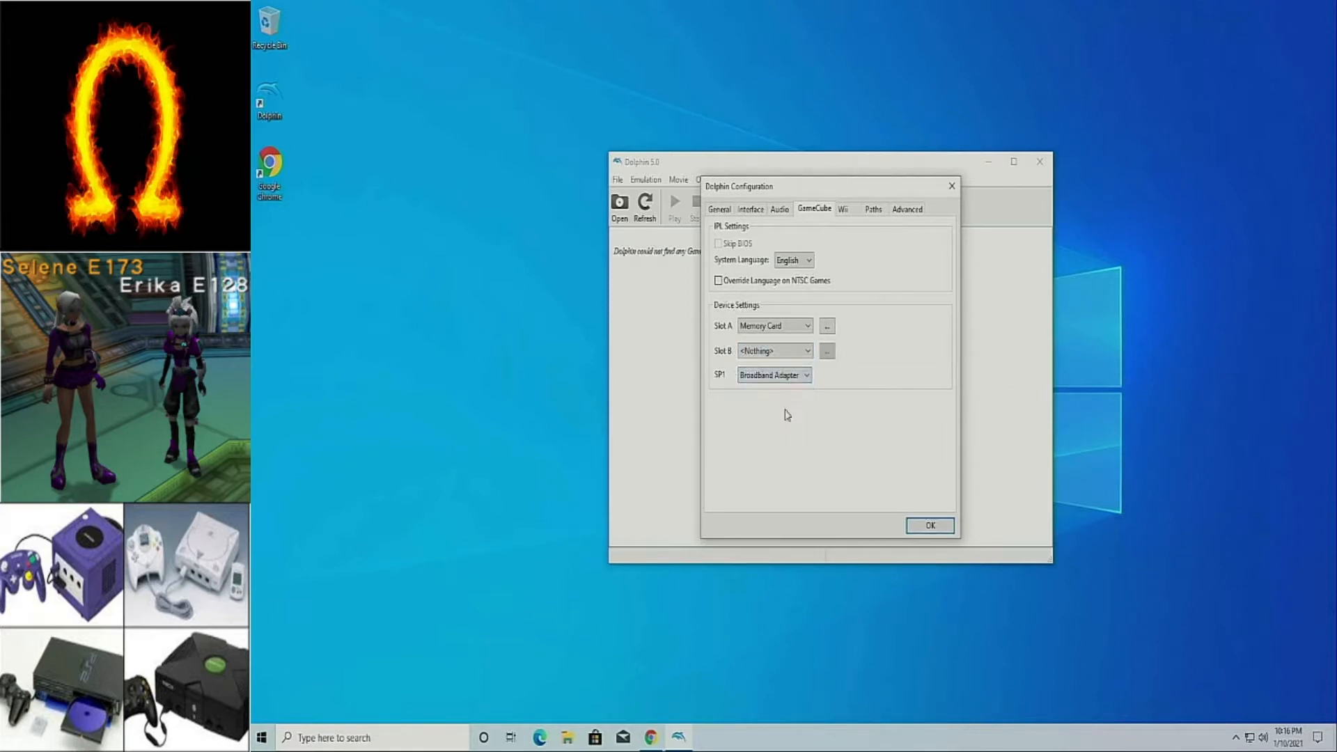
- Add the PSO_GC folder inside Backup on the Media (G:) drive as an ISO directory
left_click(874, 210)
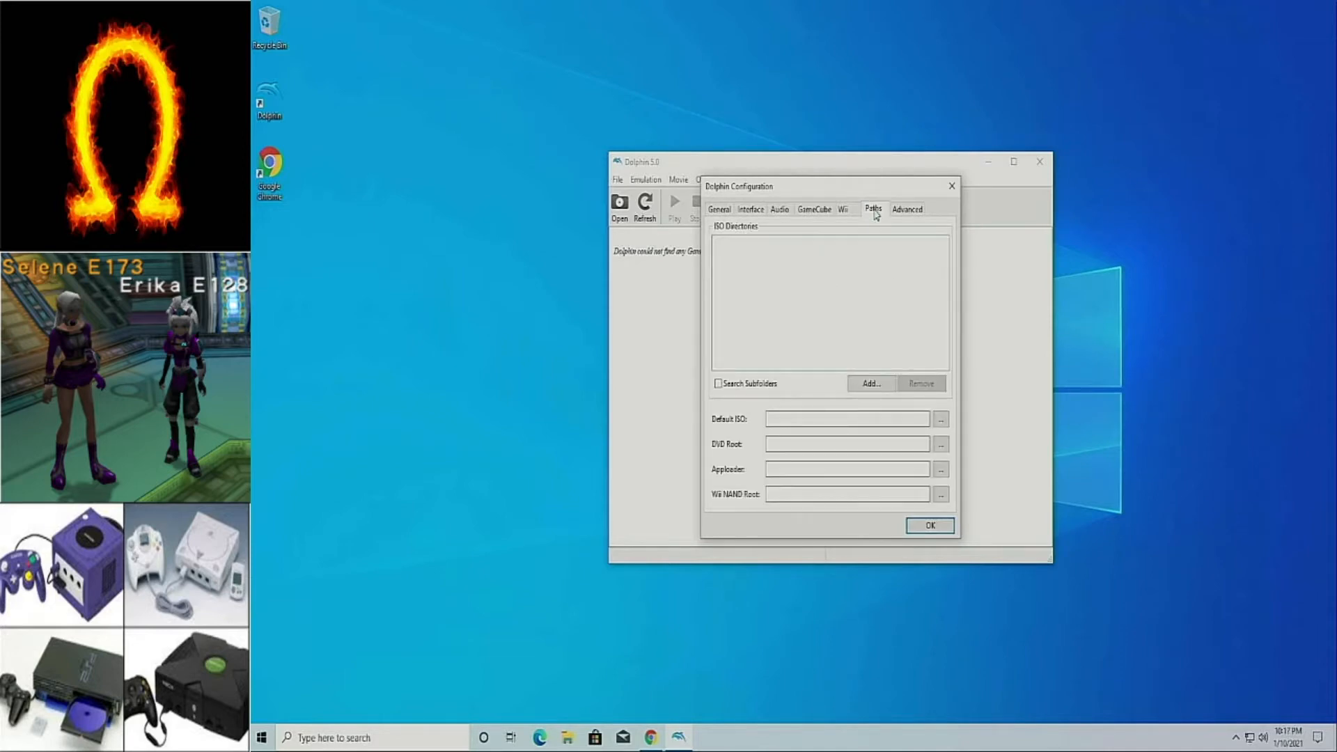
left_click(876, 387)
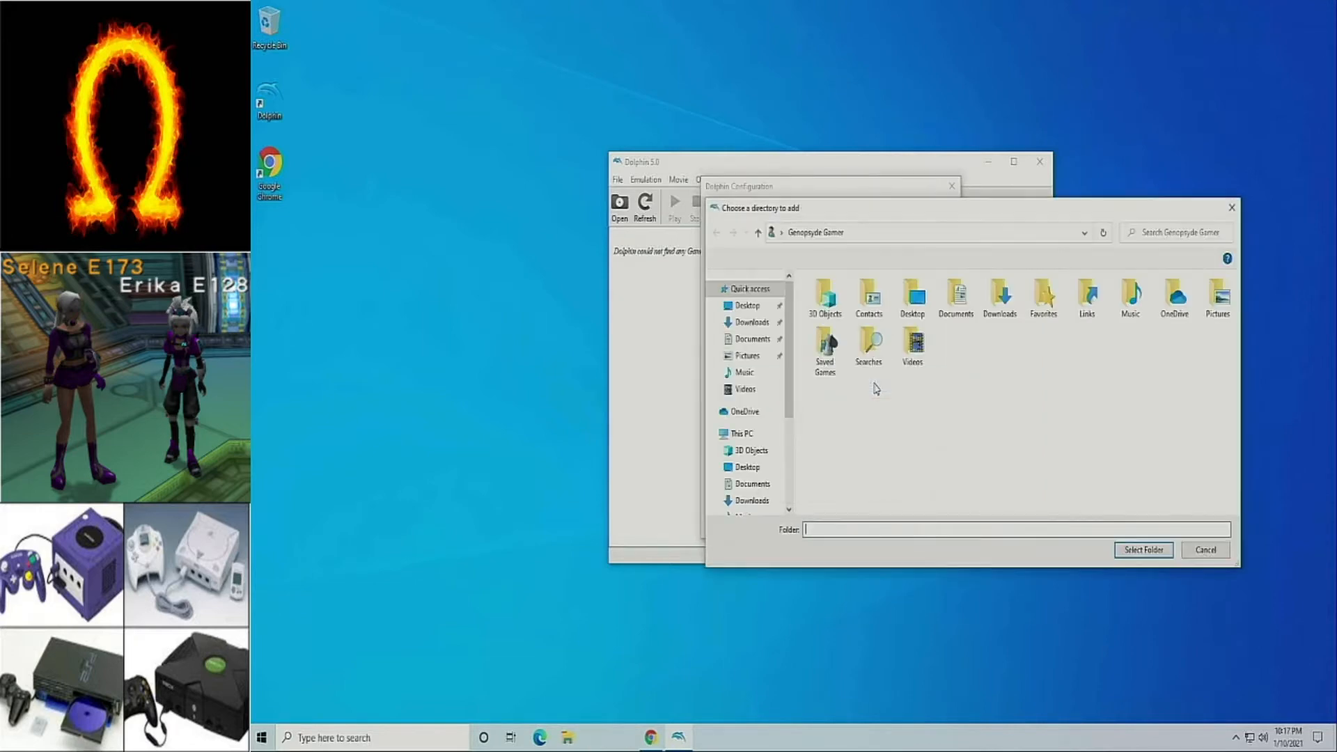
scroll(782, 419, "down", 3)
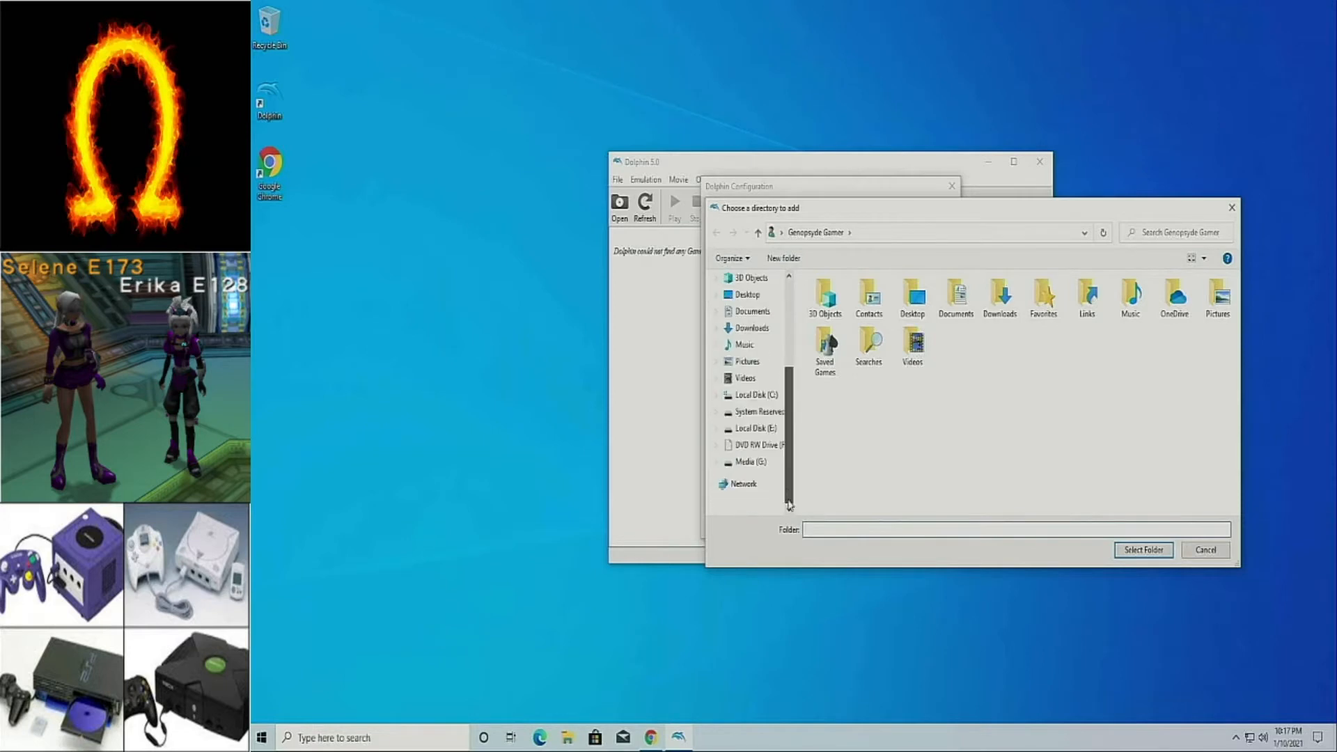
left_click(756, 463)
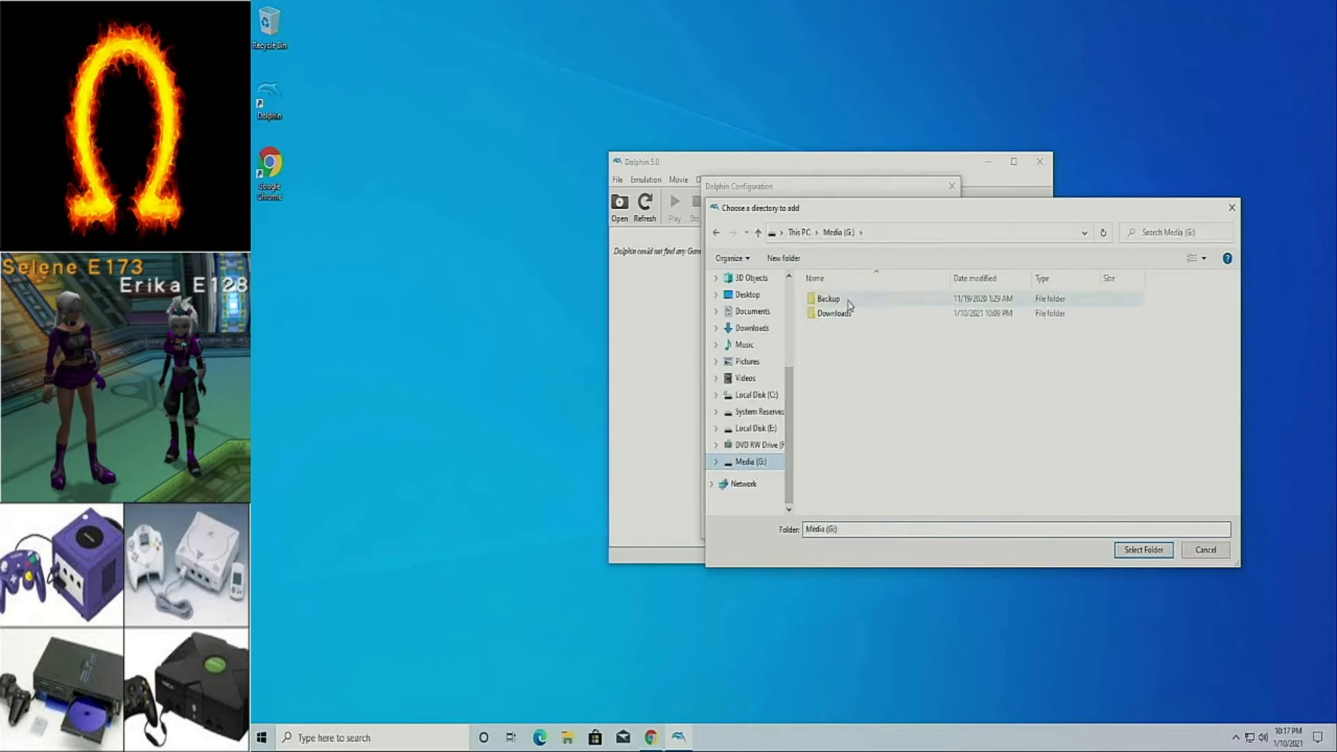
double_click(847, 302)
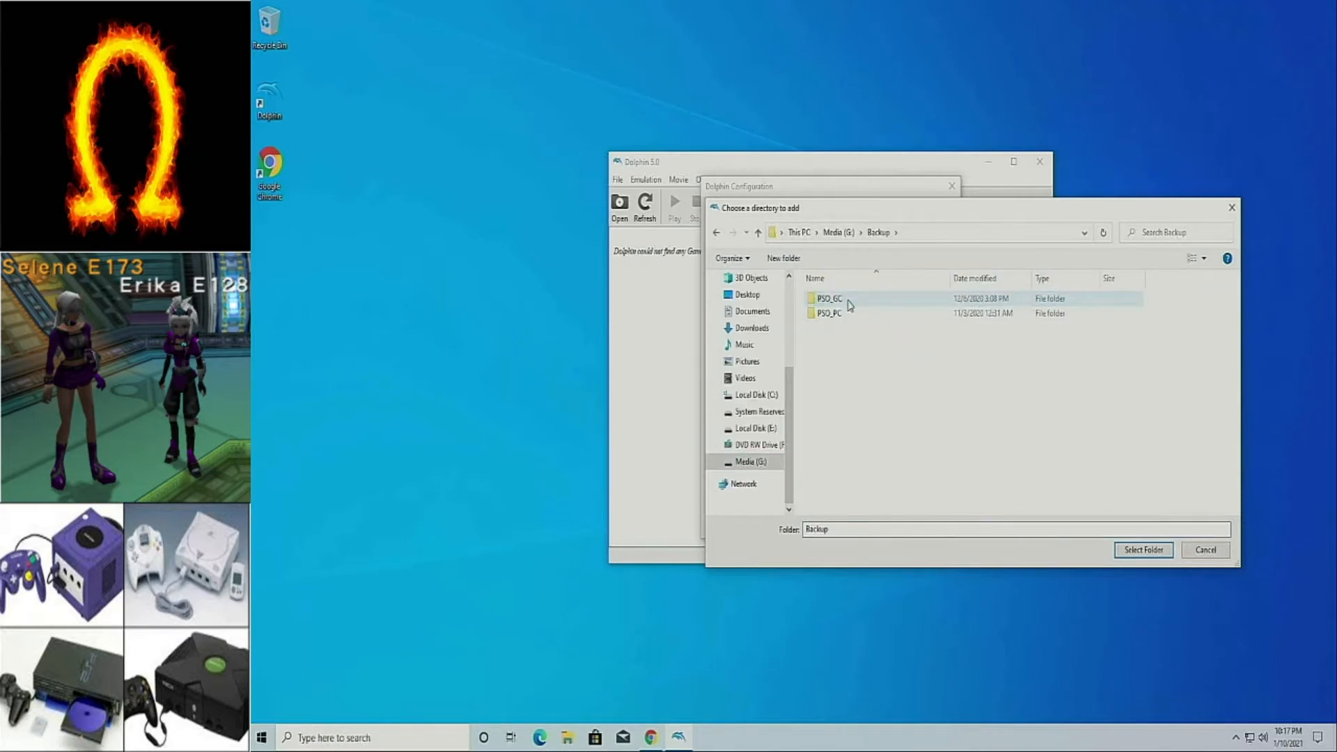
double_click(848, 302)
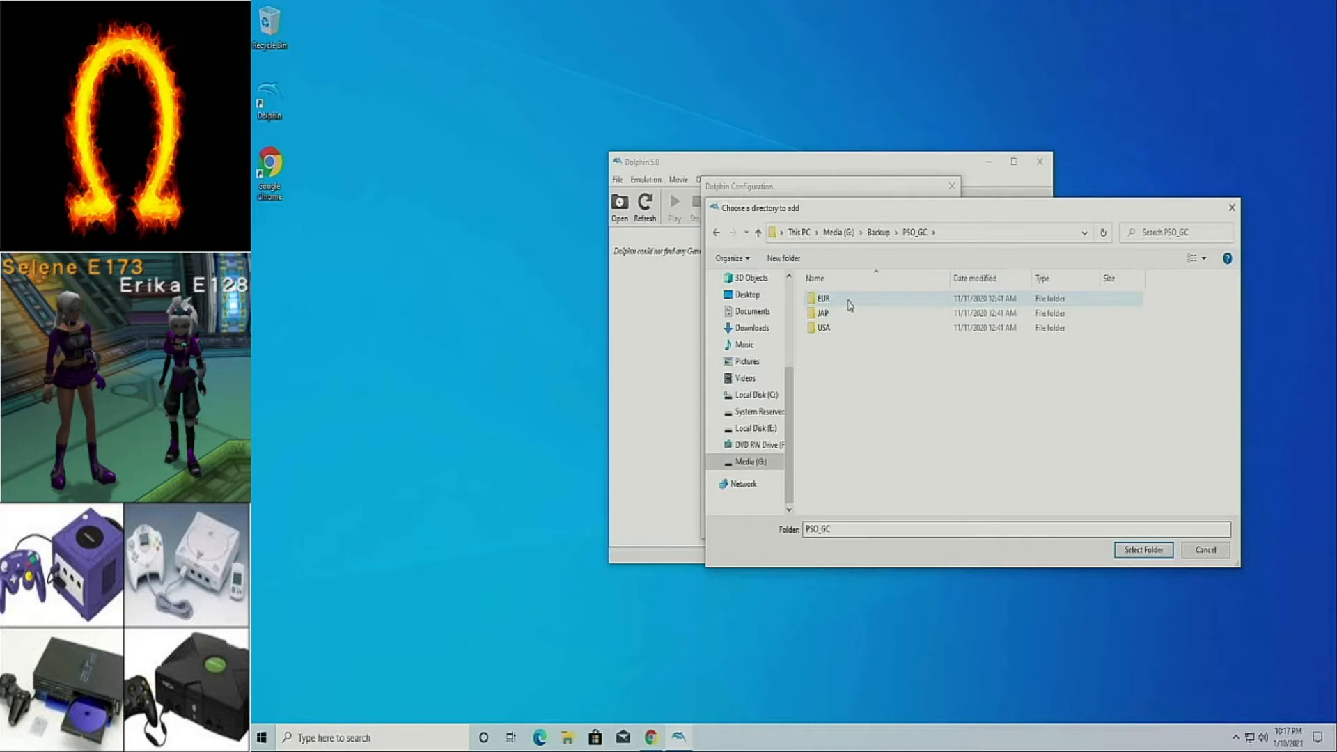
left_click(1144, 551)
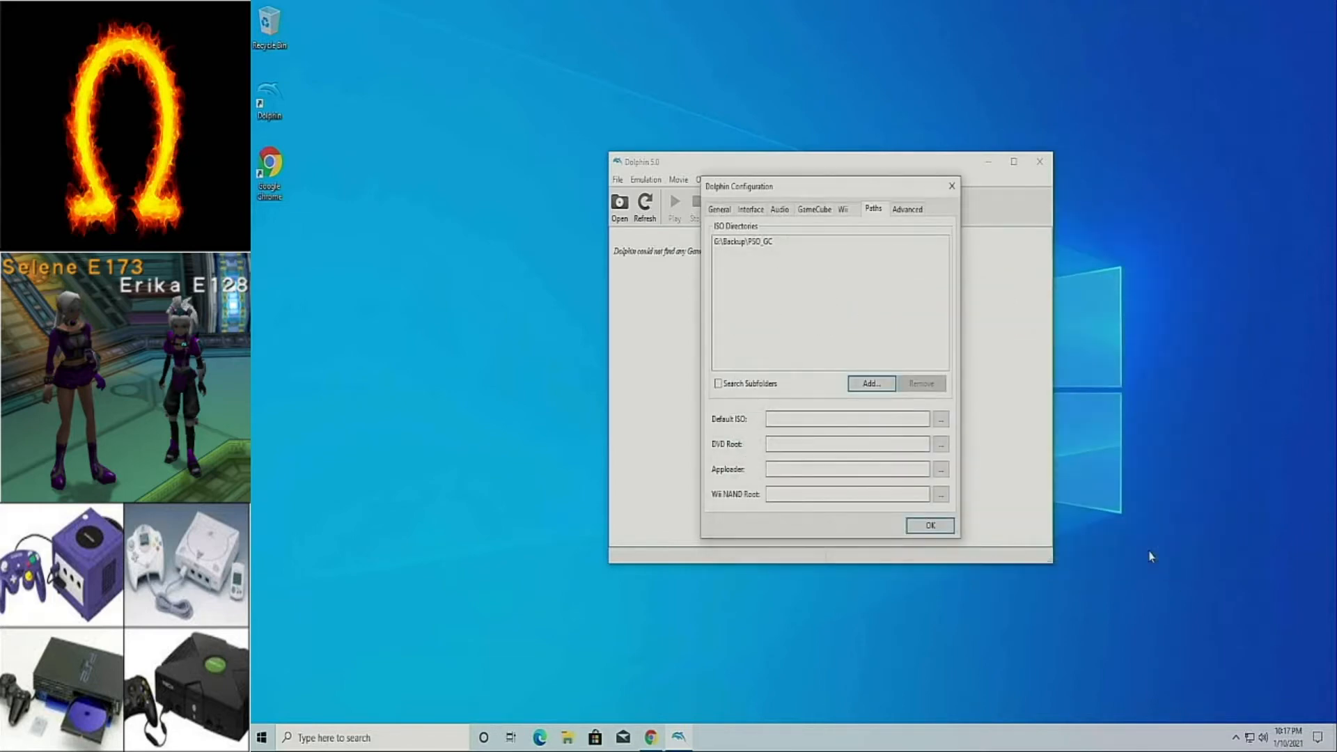
- Enable searching subfolders of the ISO directory and accept the emulator configuration
left_click(717, 384)
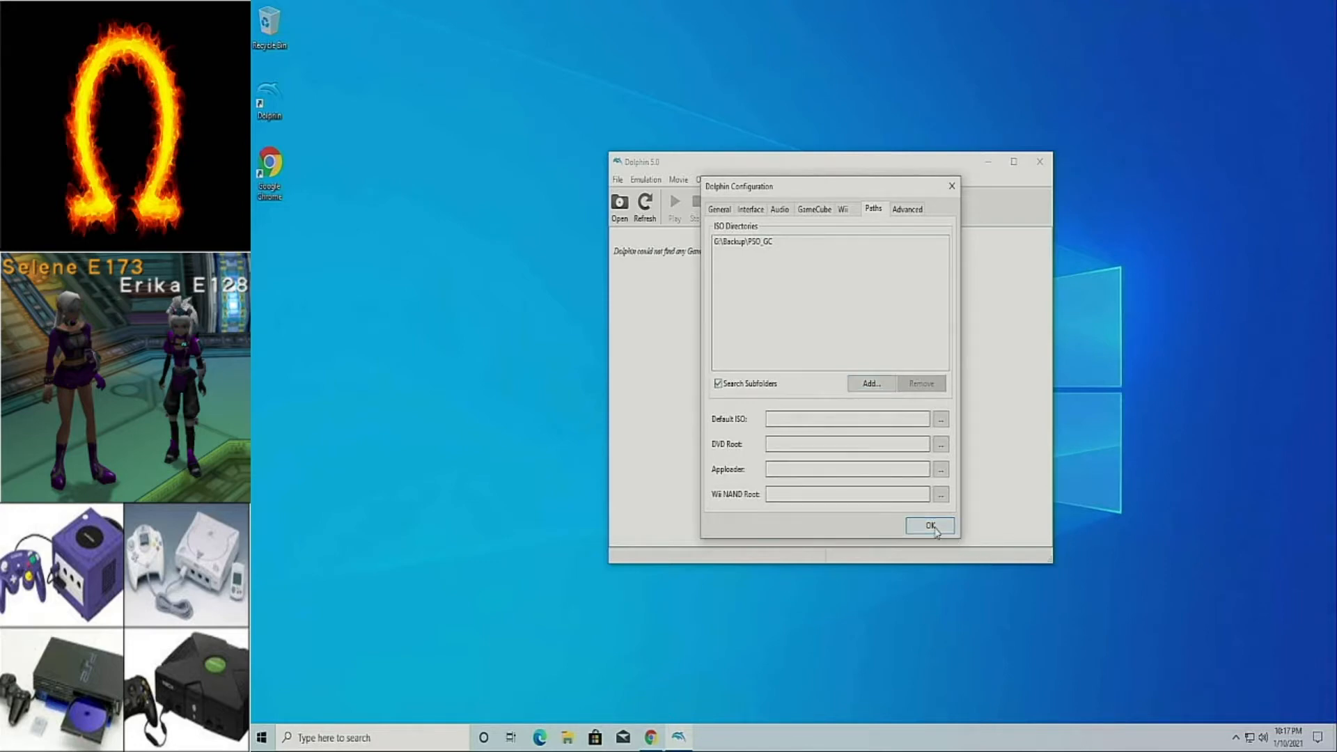
left_click(913, 212)
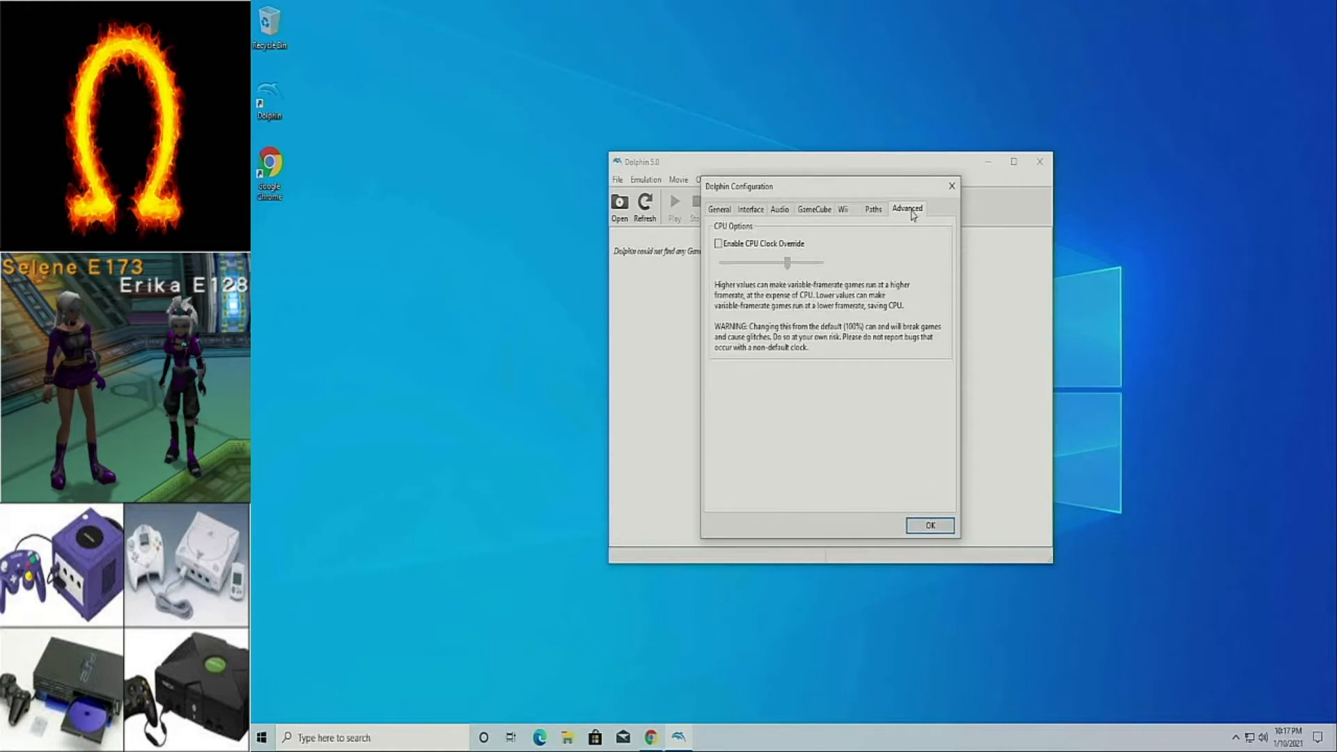
left_click(875, 209)
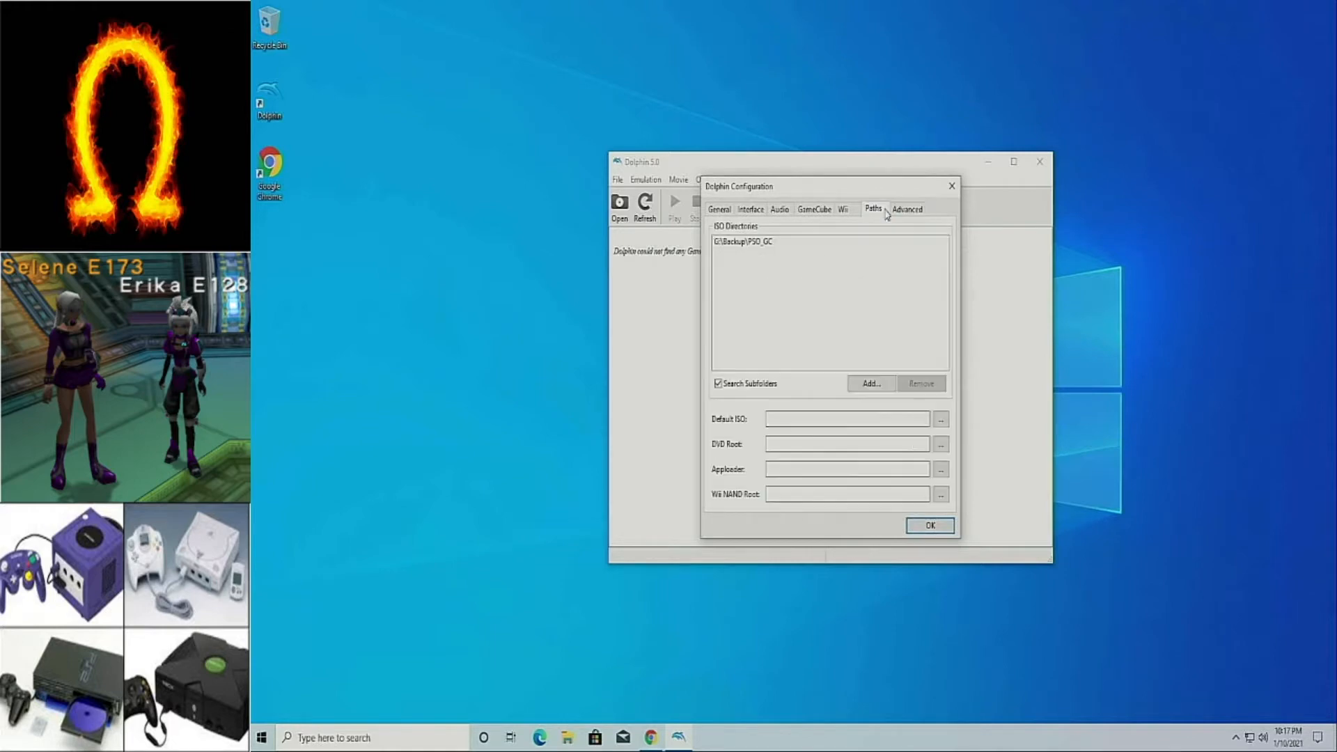
left_click(931, 527)
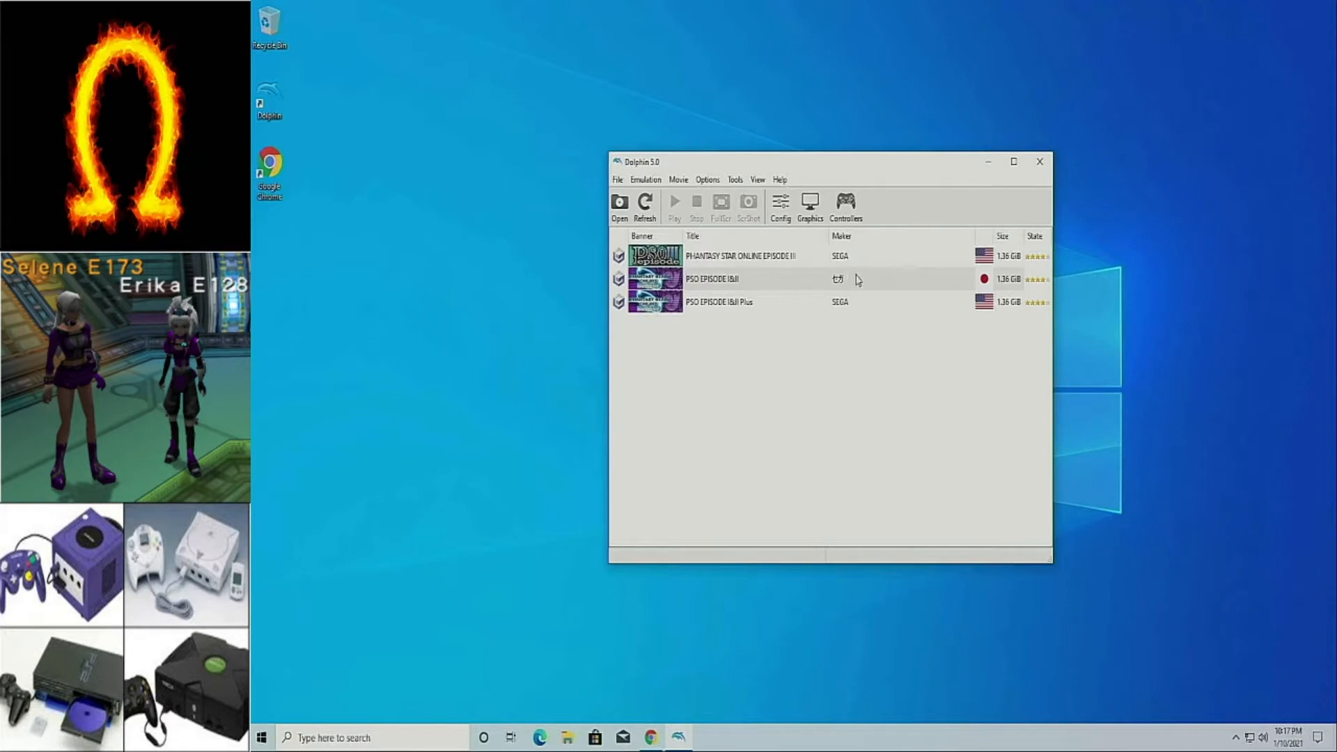
- In the graphics settings, enable Use Fullscreen and set the aspect ratio to Stretch to Window, keeping the fullscreen resolution at Auto
left_click(812, 208)
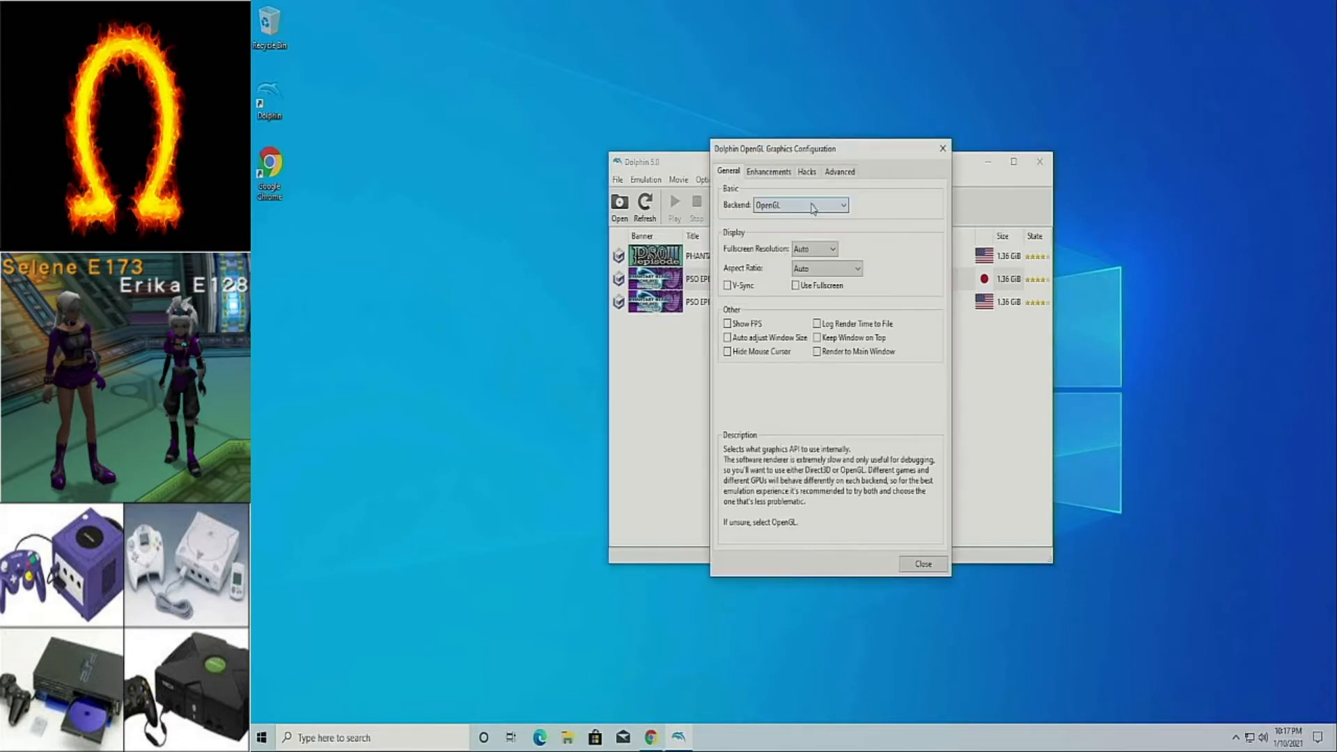
left_click(833, 249)
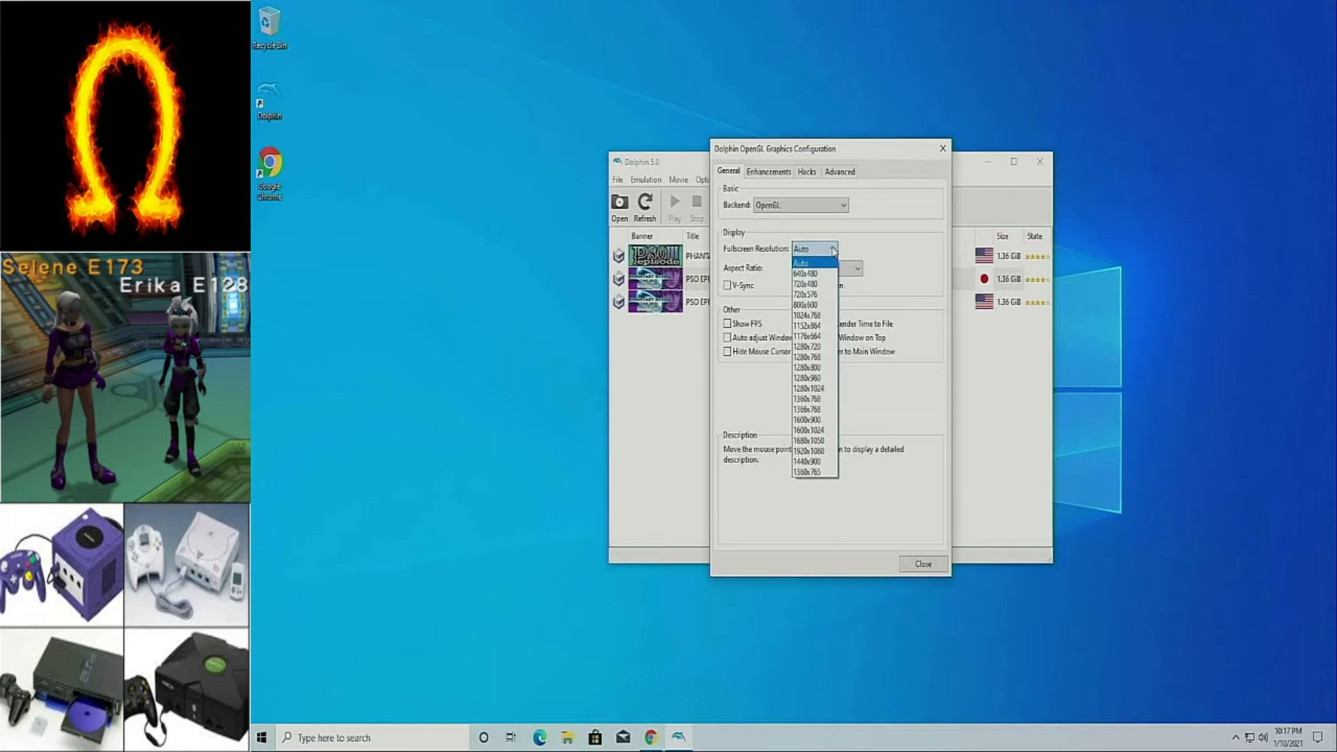
left_click(833, 249)
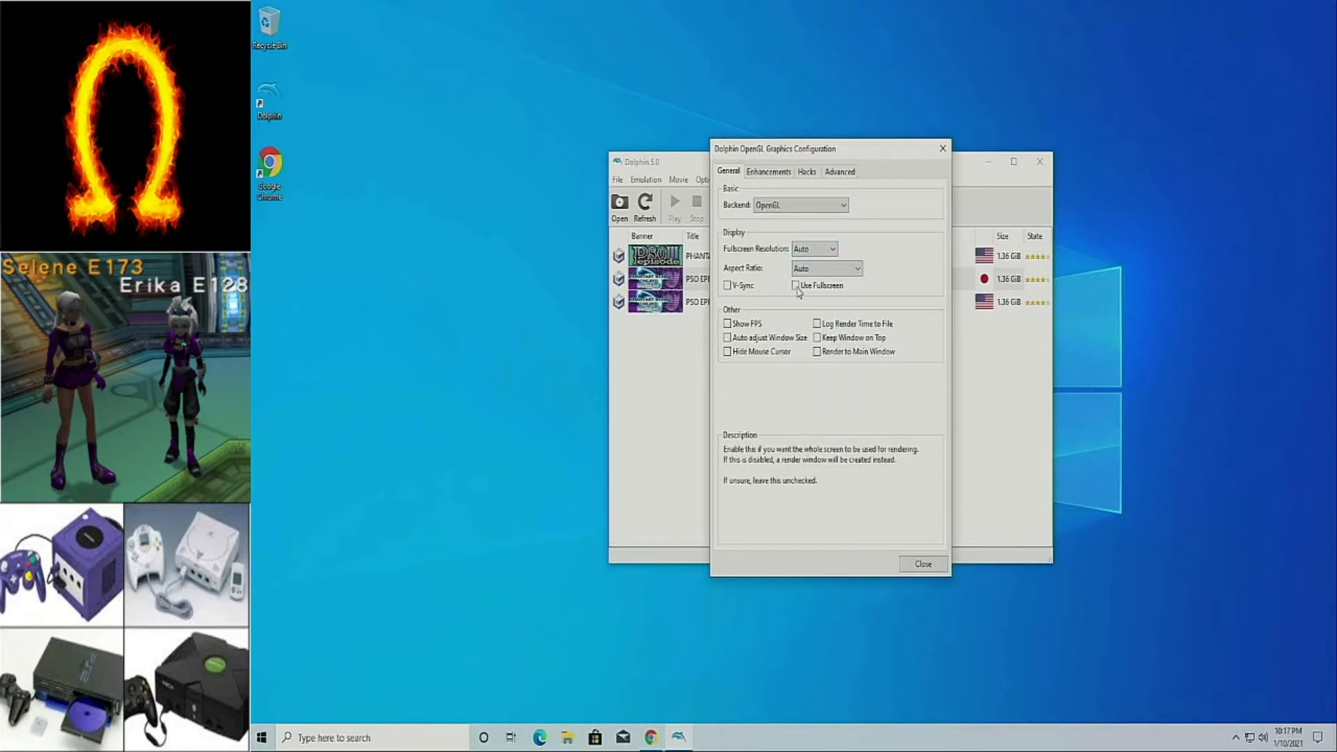
left_click(856, 269)
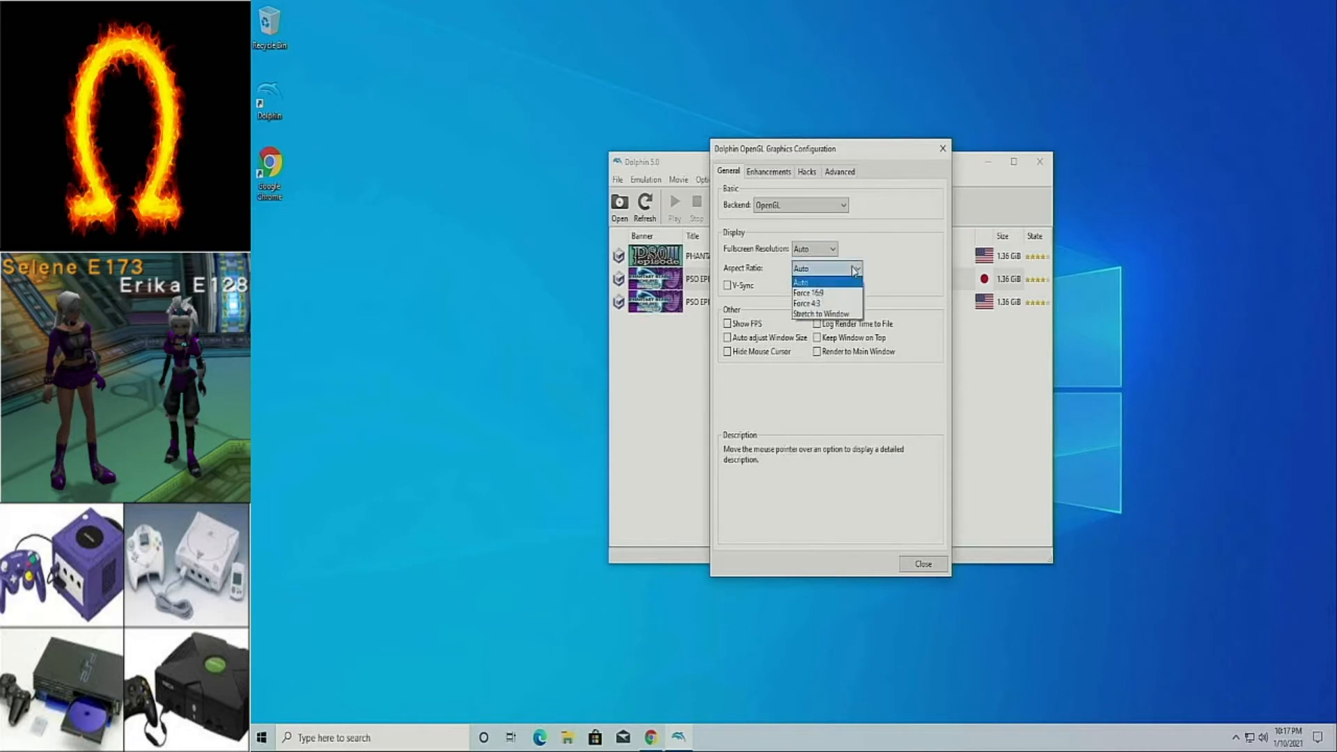
left_click(831, 315)
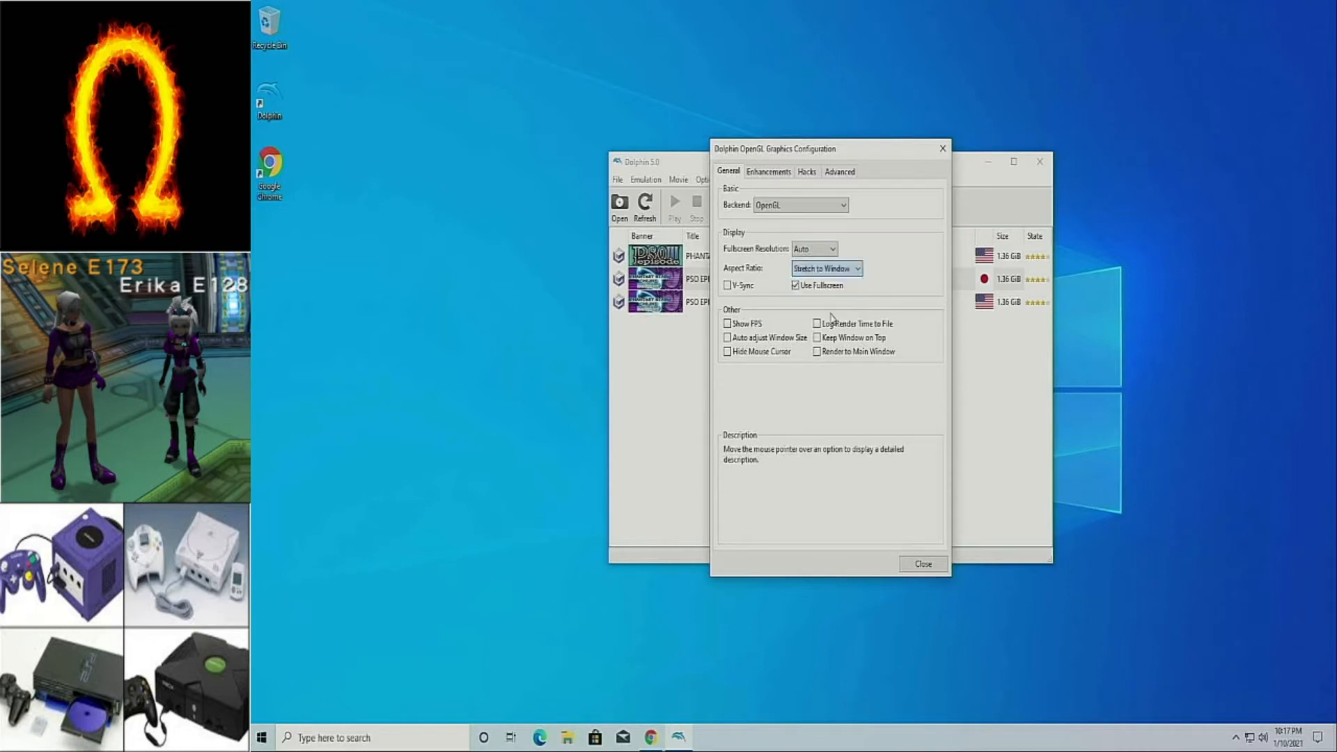
- Set the graphics enhancement's internal resolution to 3x Native (1920x1584) for 1080p
left_click(766, 172)
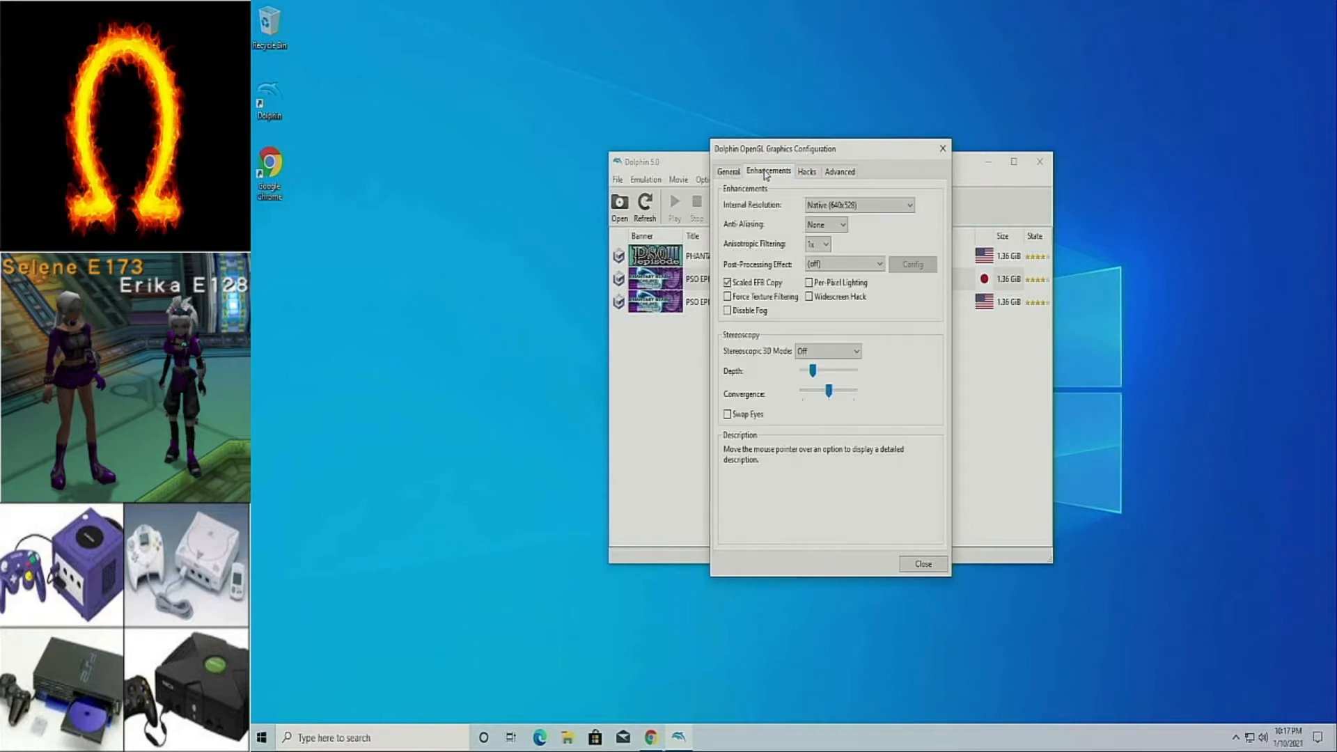
left_click(904, 207)
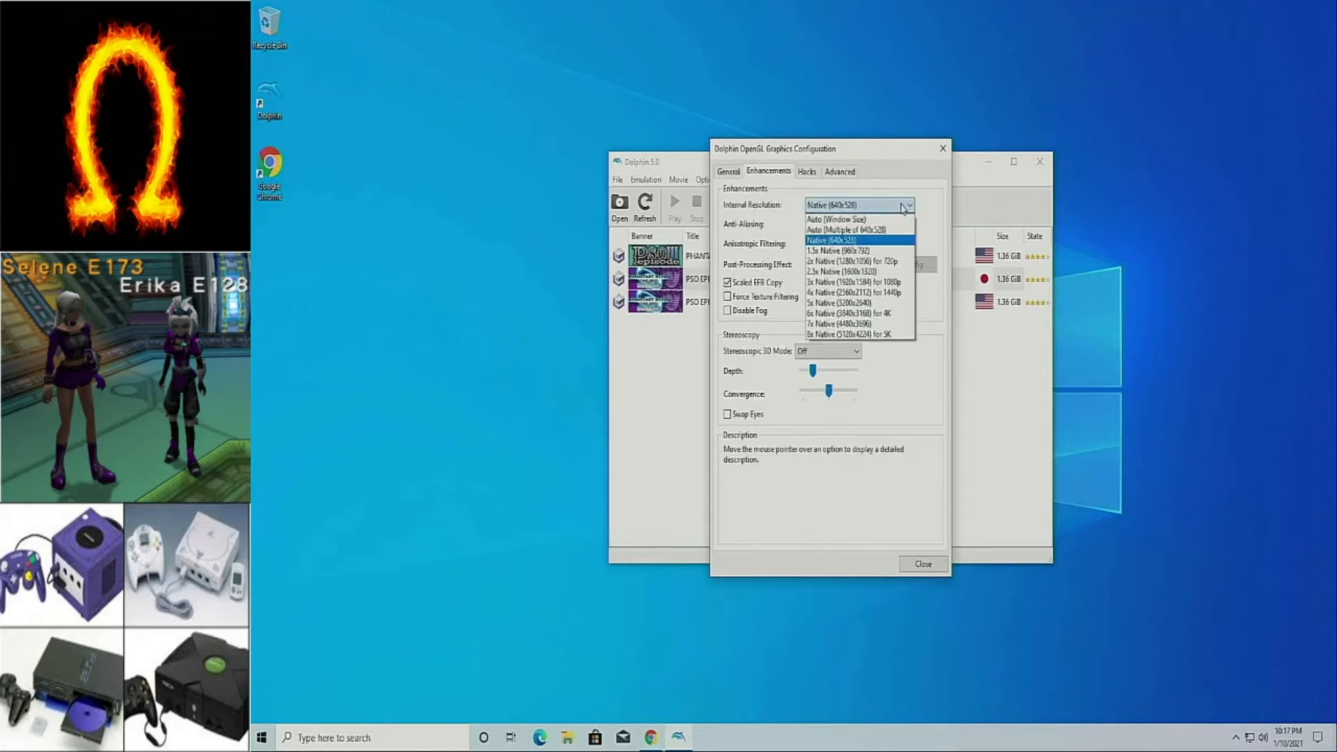
left_click(889, 282)
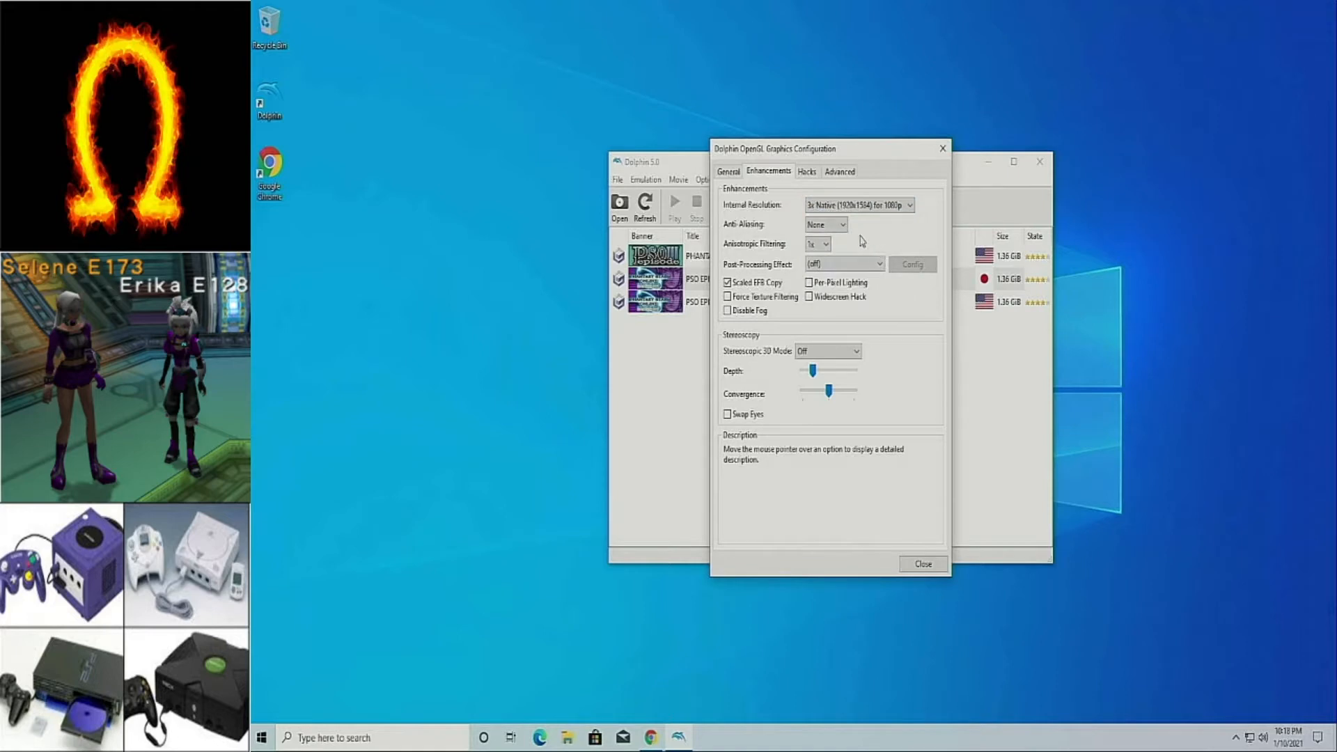
- Set anti-aliasing to 2x SSAA and anisotropic filtering to 2x, and close the graphics configuration
left_click(840, 225)
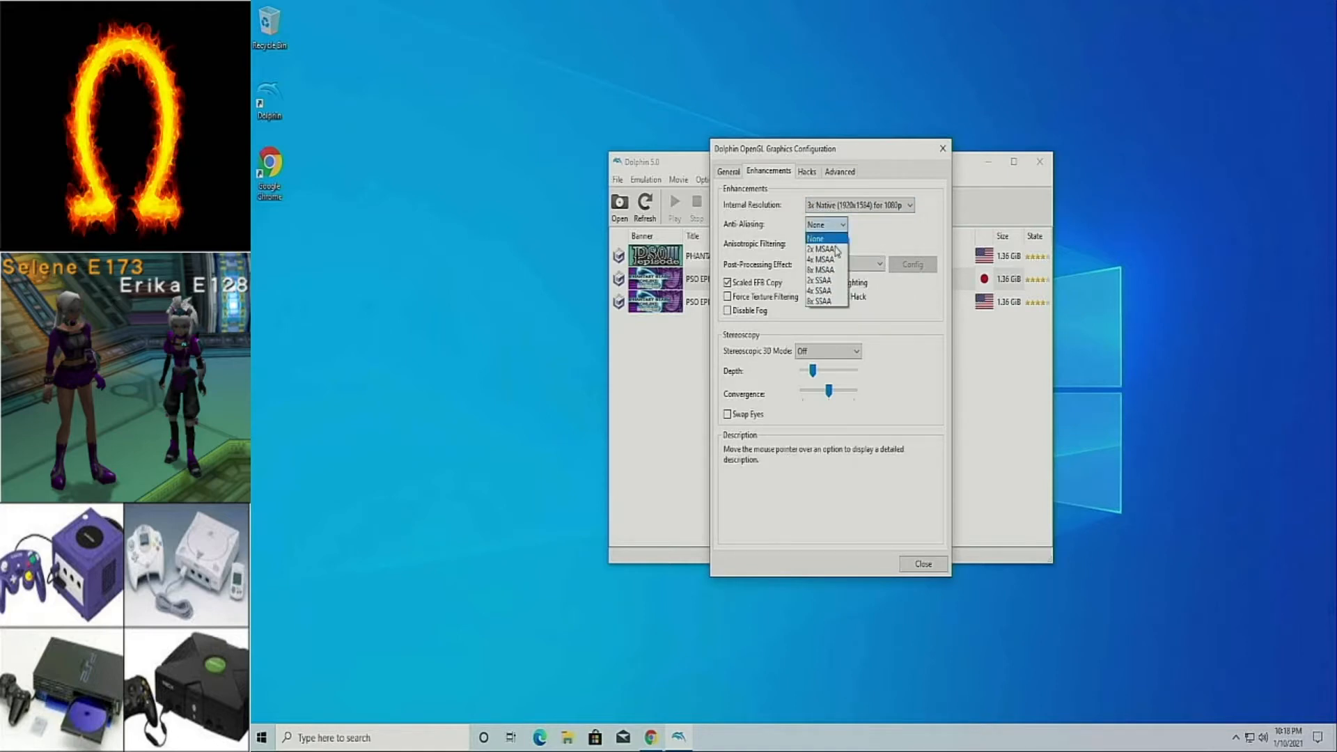
left_click(825, 280)
left_click(827, 245)
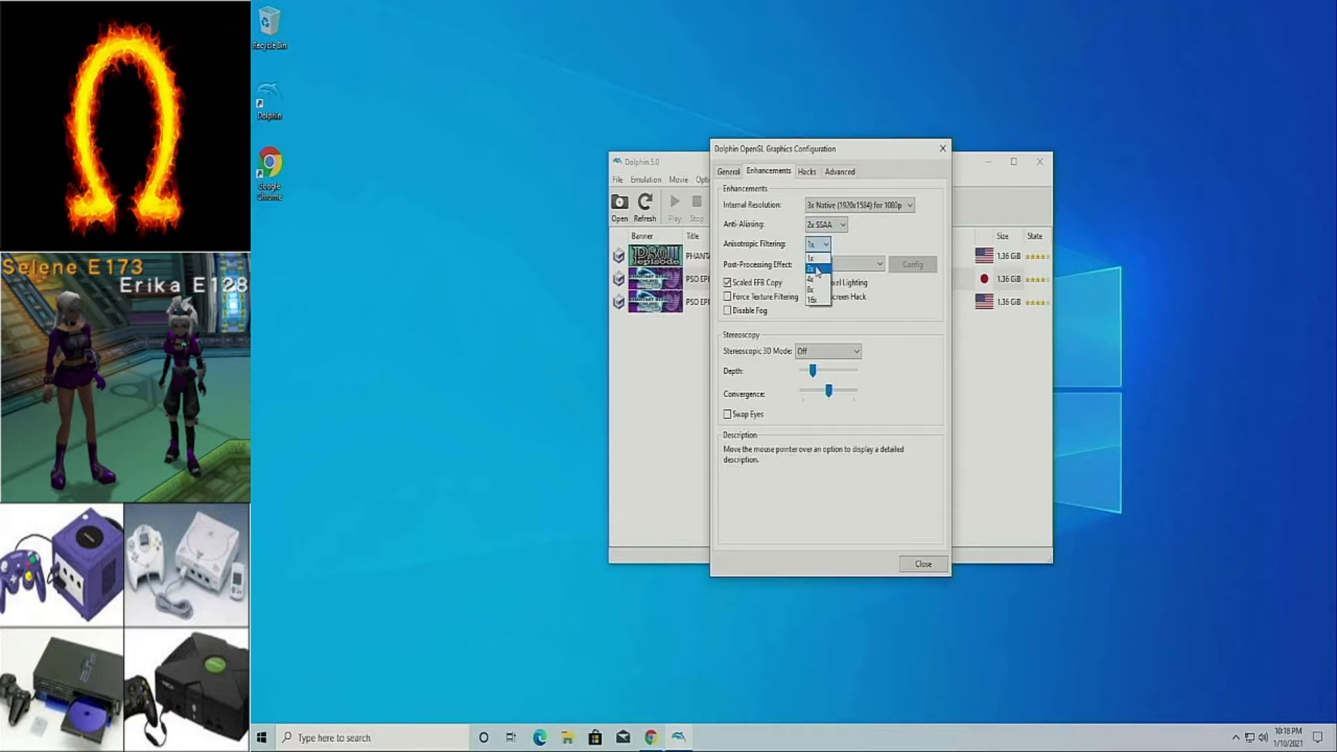
left_click(817, 270)
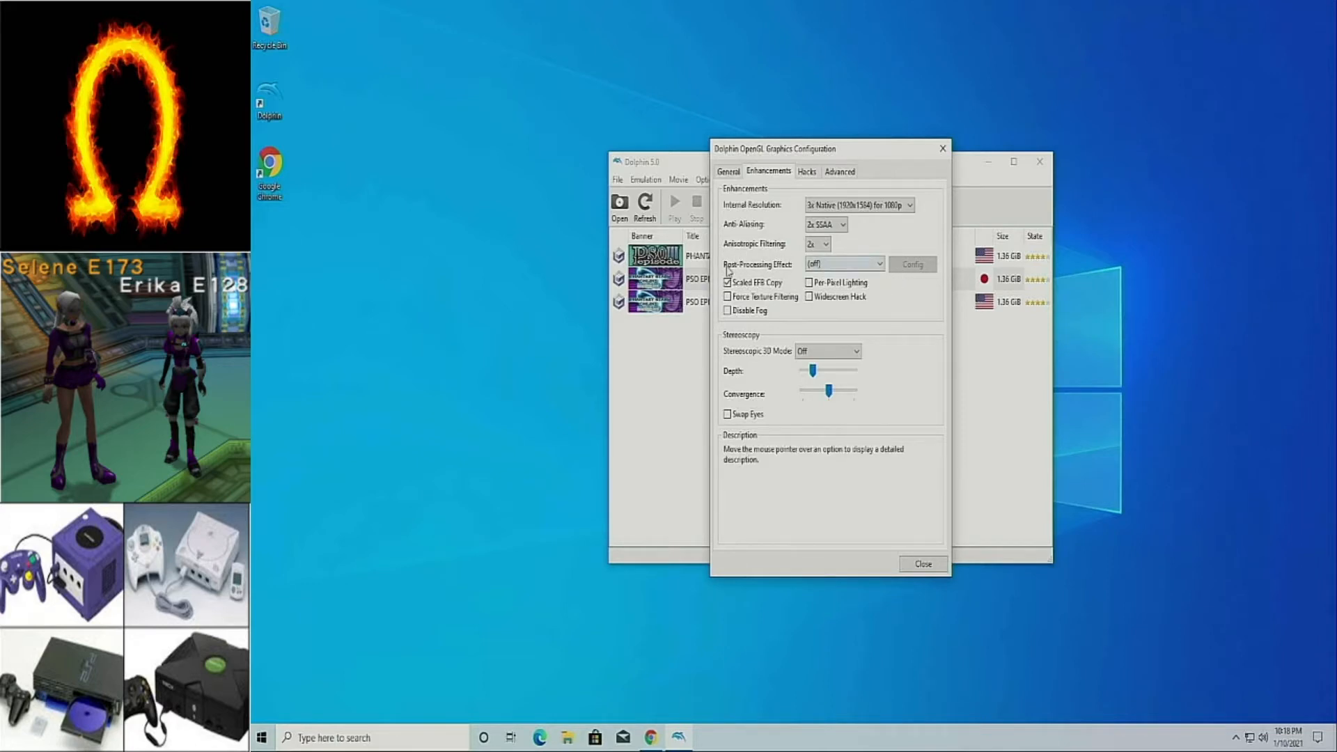
left_click(808, 174)
left_click(839, 172)
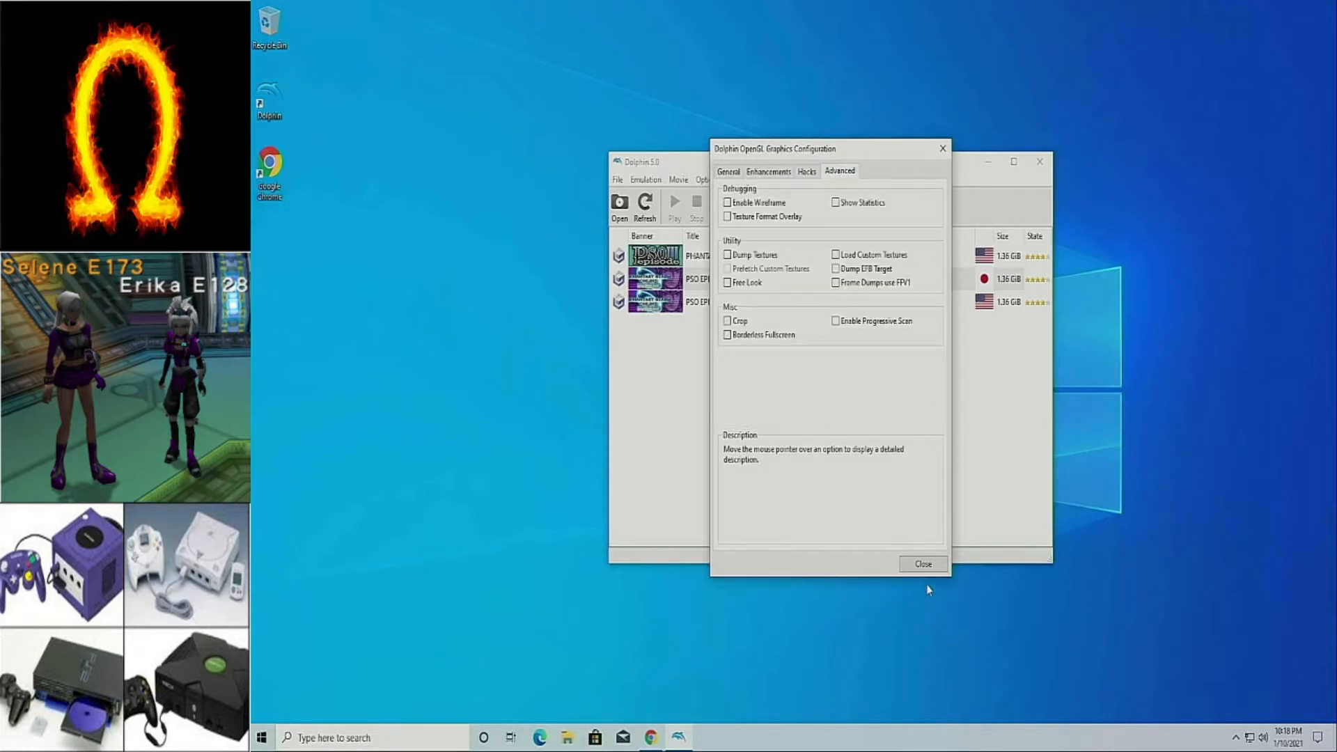
left_click(923, 564)
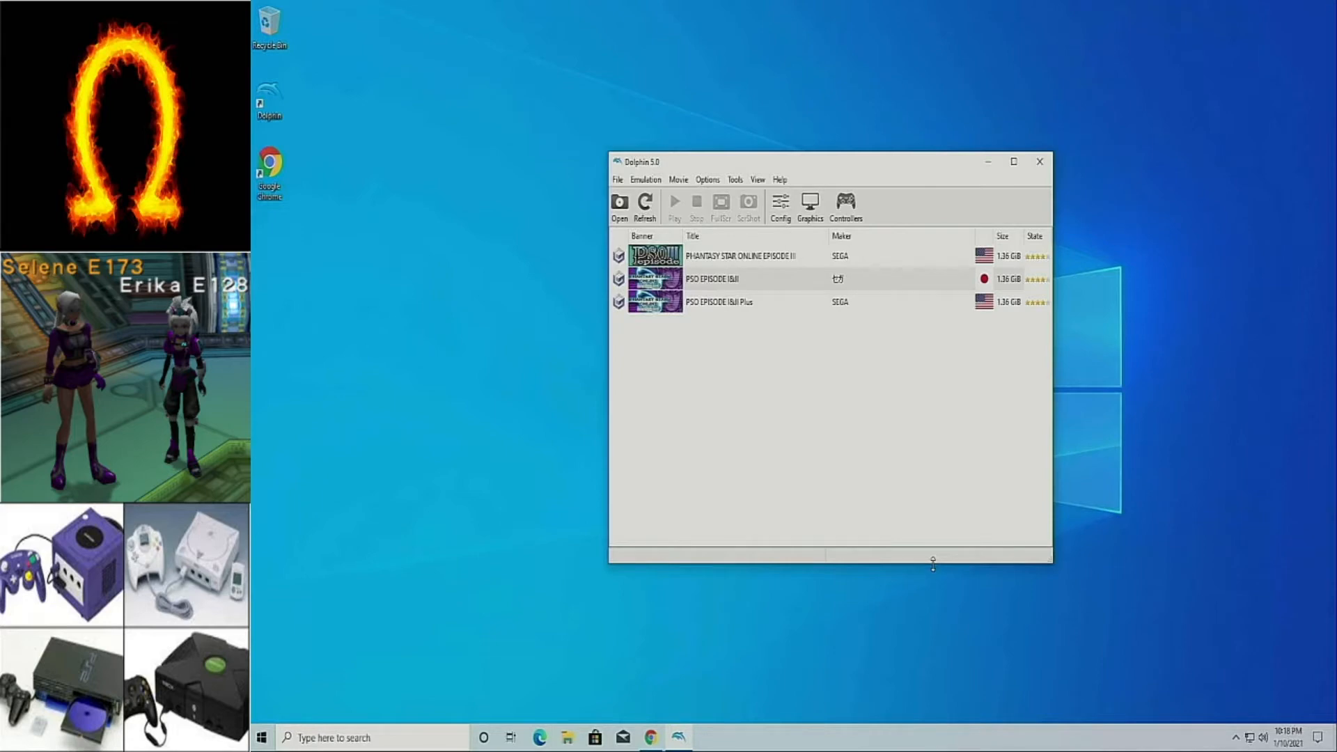
- Switch to the OpenVPN website in Chrome and open its community downloads page
left_click(652, 743)
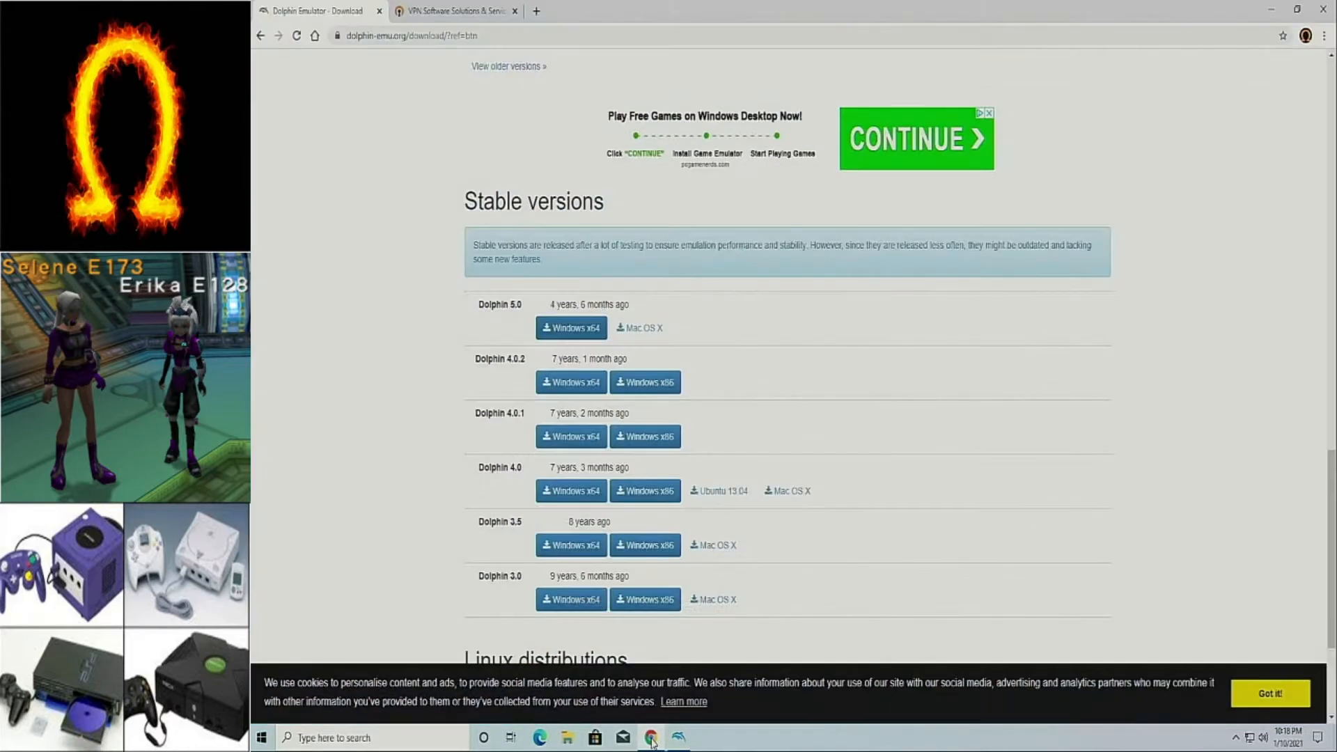
left_click(433, 12)
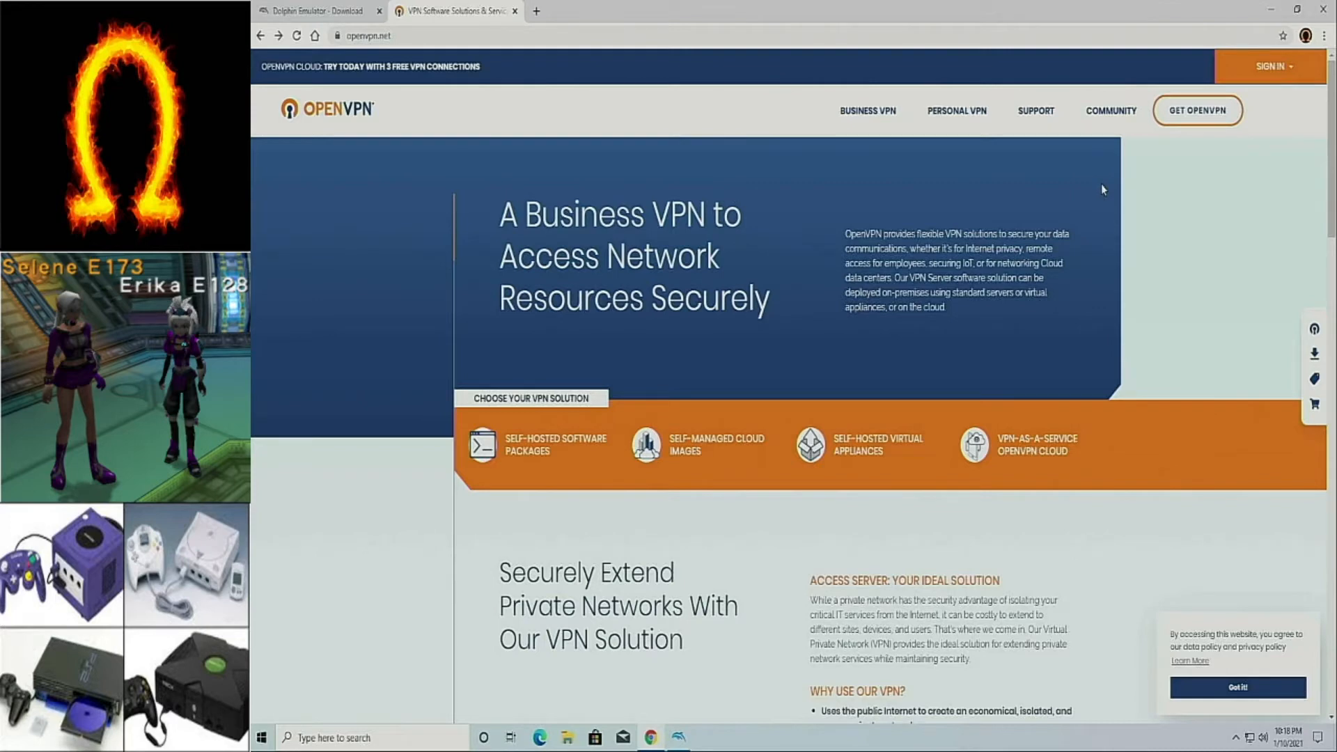
mouse_move(1121, 120)
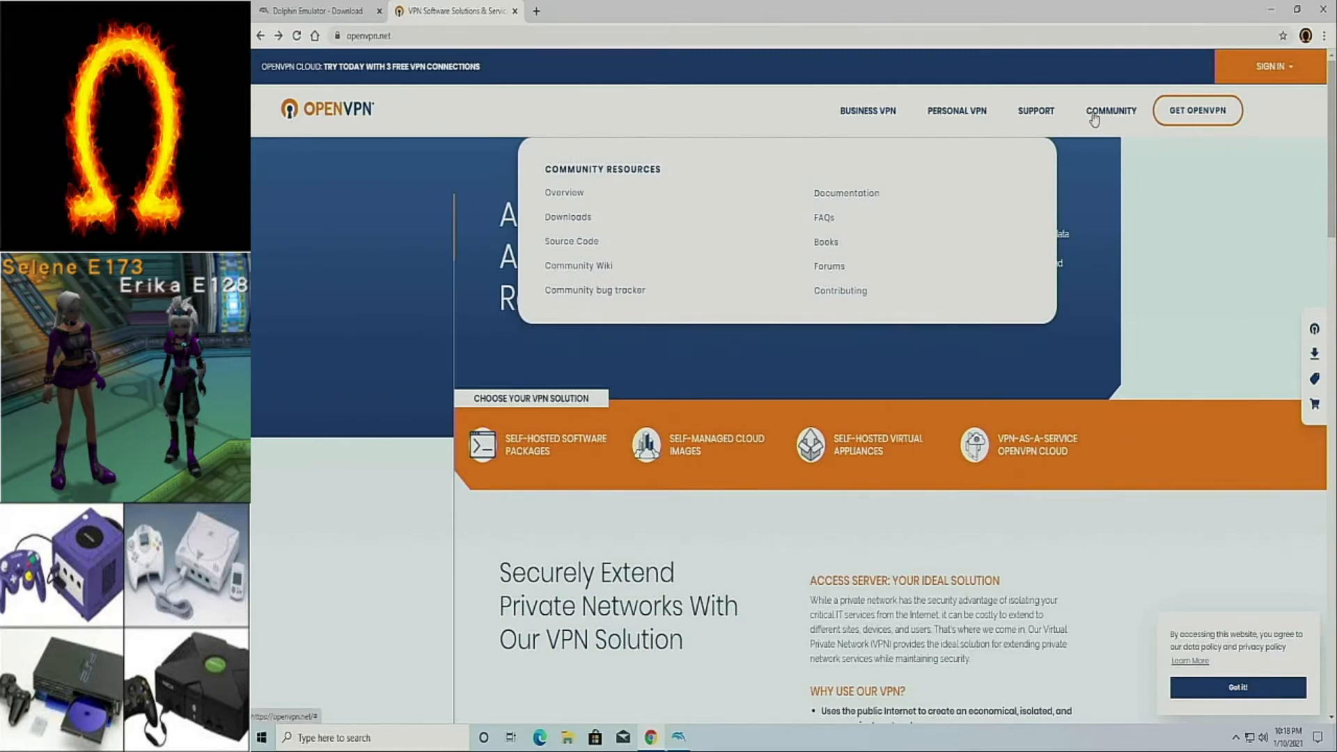
left_click(570, 218)
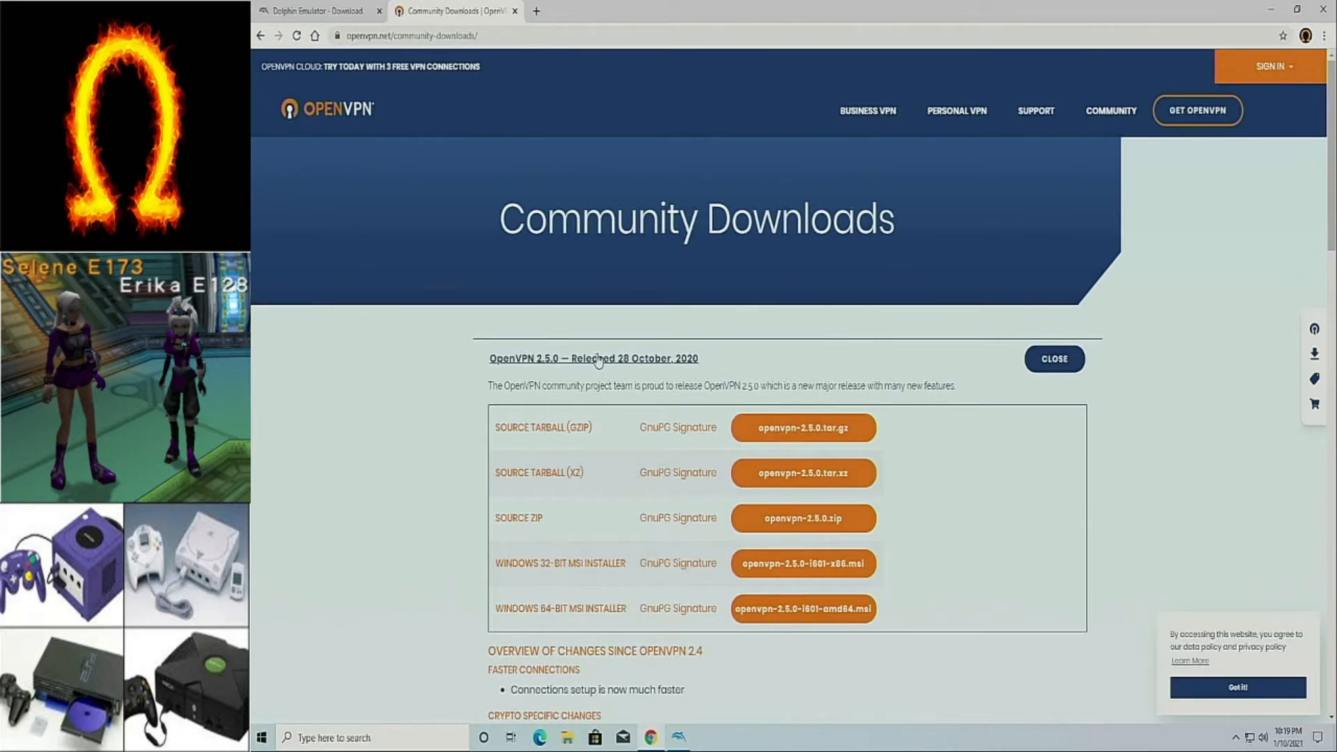
- Expand the details of the OpenVPN 2.4.8 release among the older versions
scroll(598, 359, "down", 2)
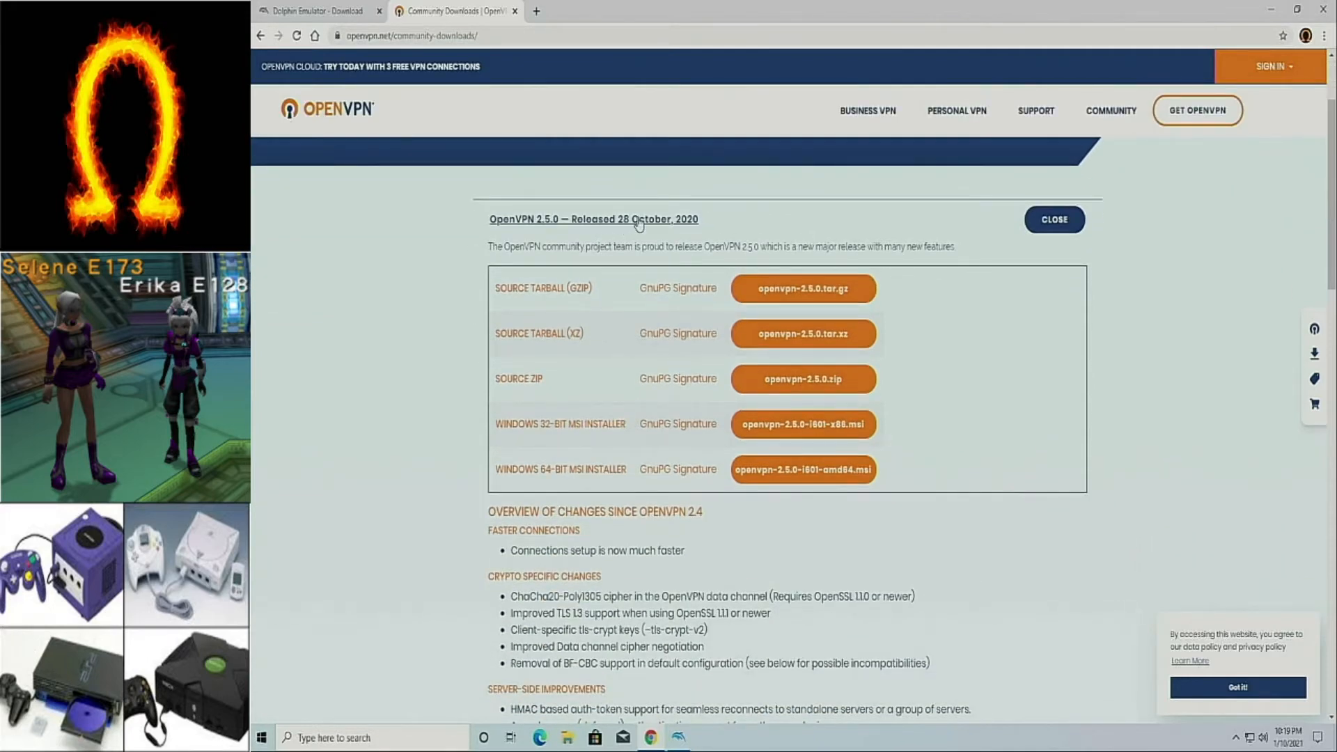
scroll(639, 225, "down", 10)
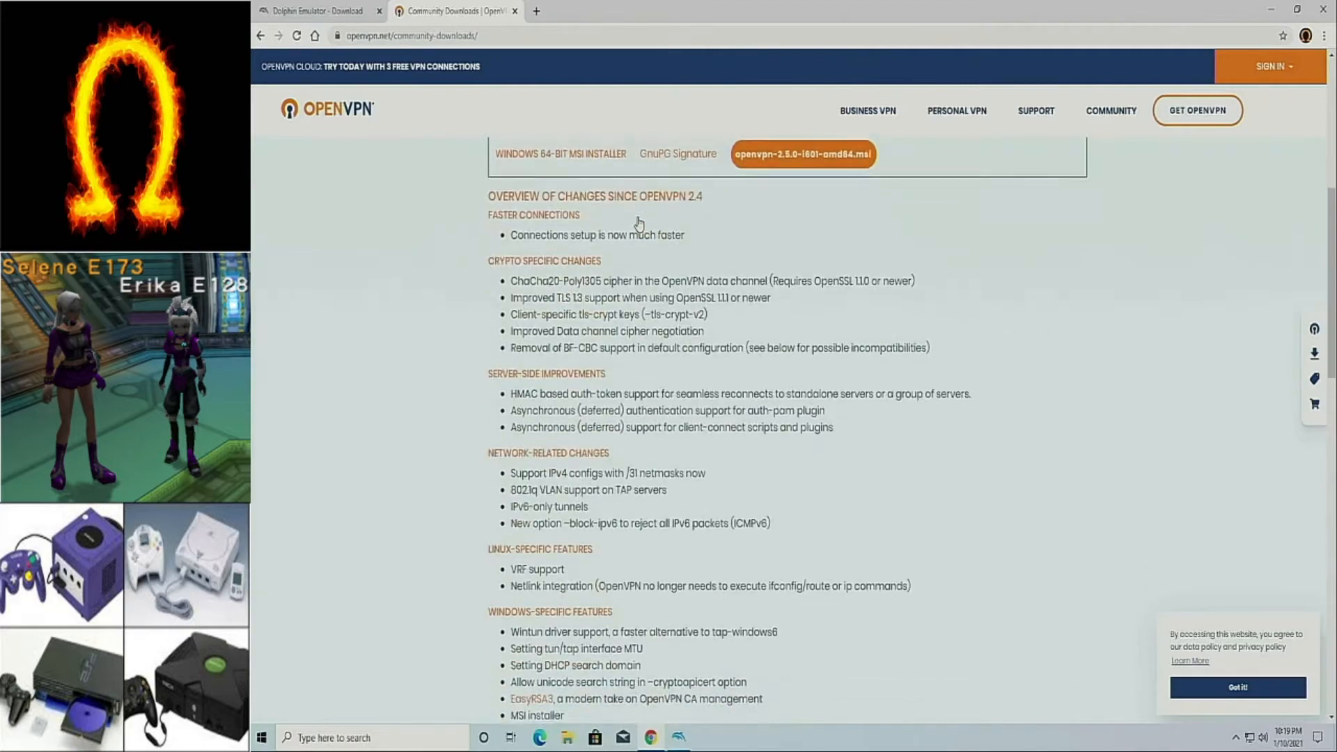
scroll(638, 229, "down", 8)
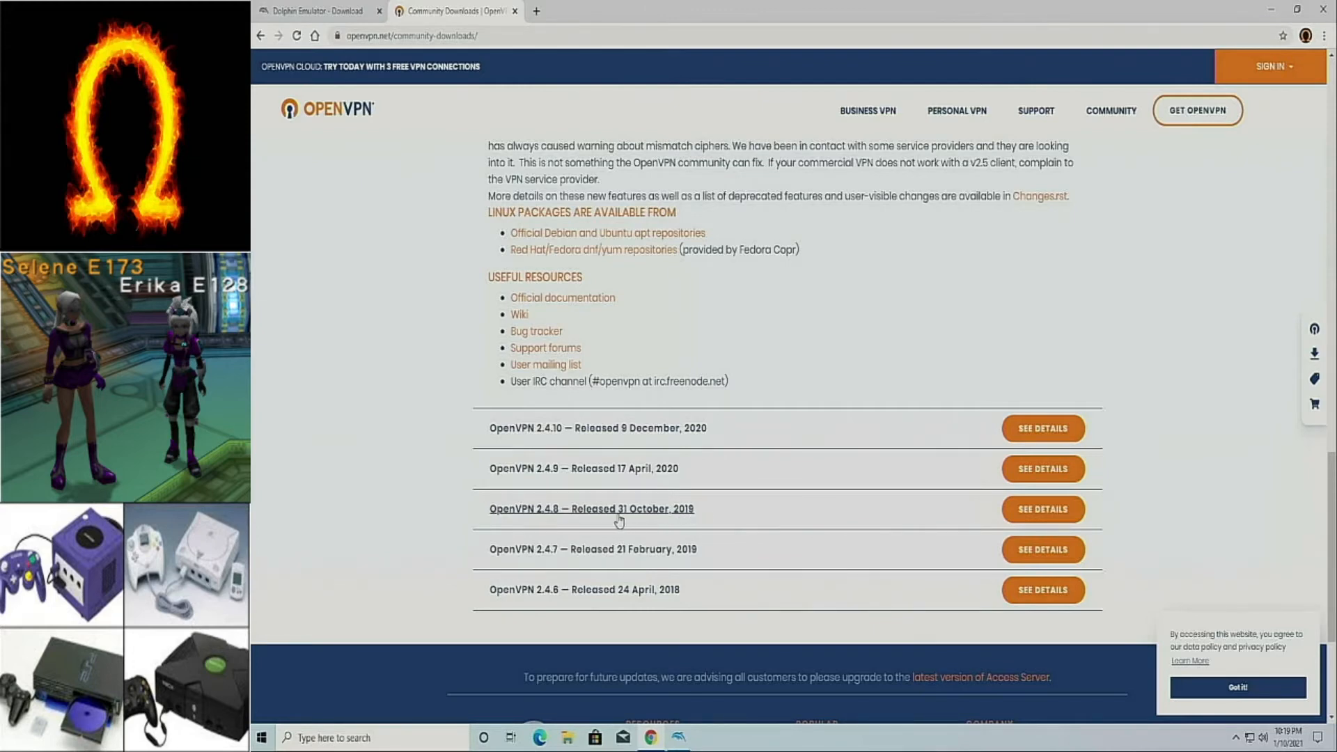
left_click(589, 514)
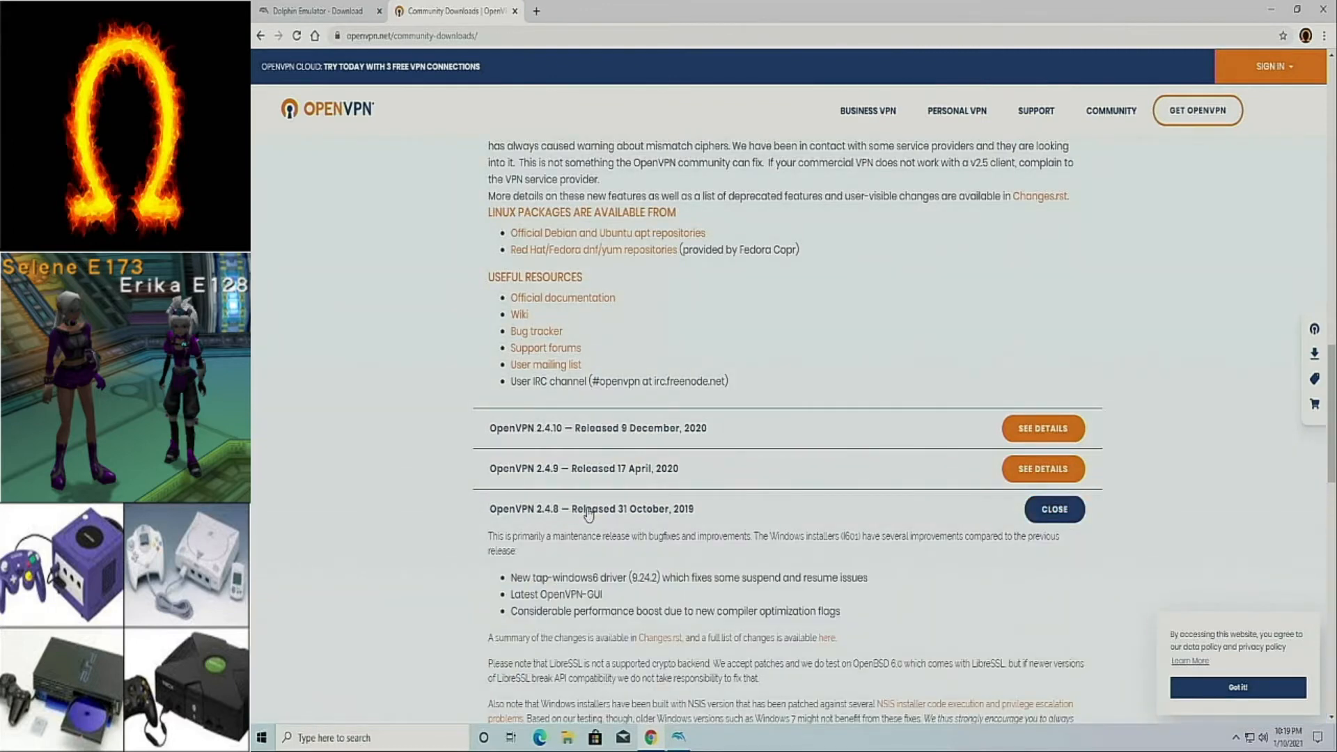
scroll(588, 514, "down", 1)
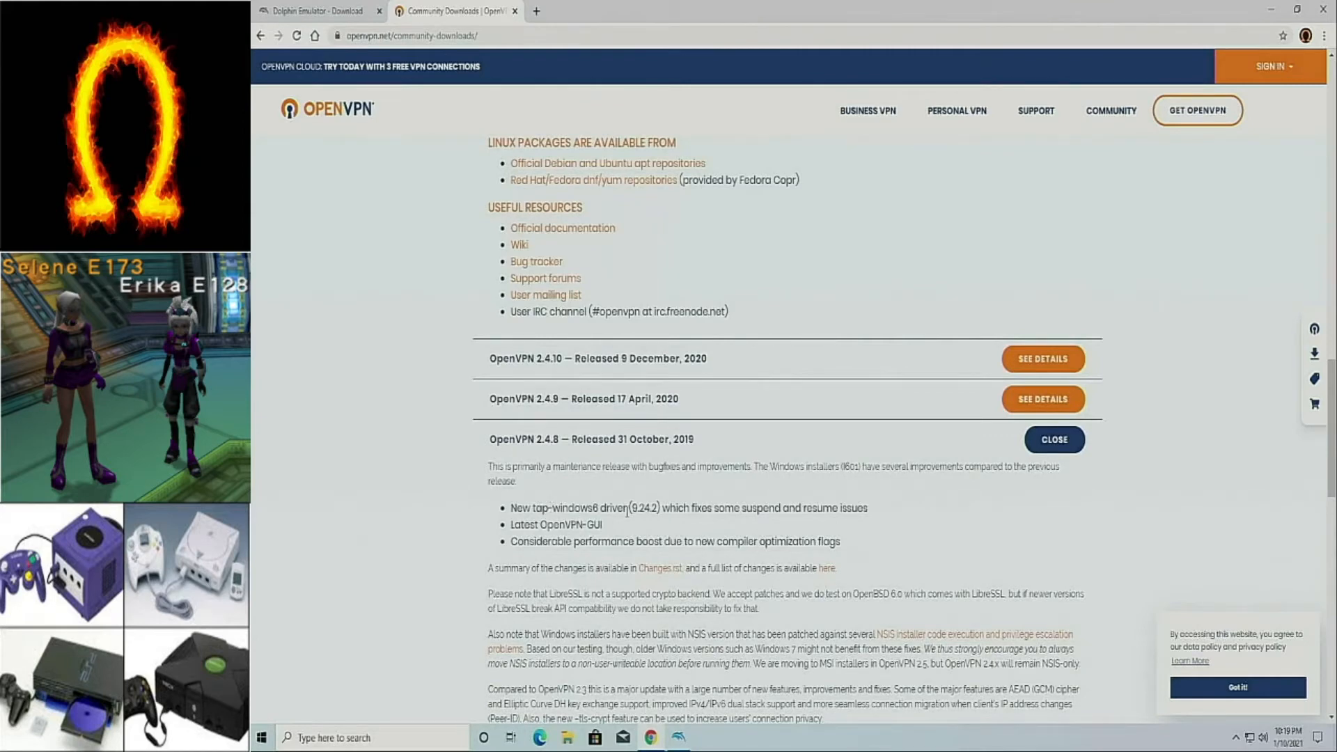
- Download the OpenVPN 2.4.8 installer for Windows 10 into the Downloads folder on the Media (G:) drive
left_click(597, 401)
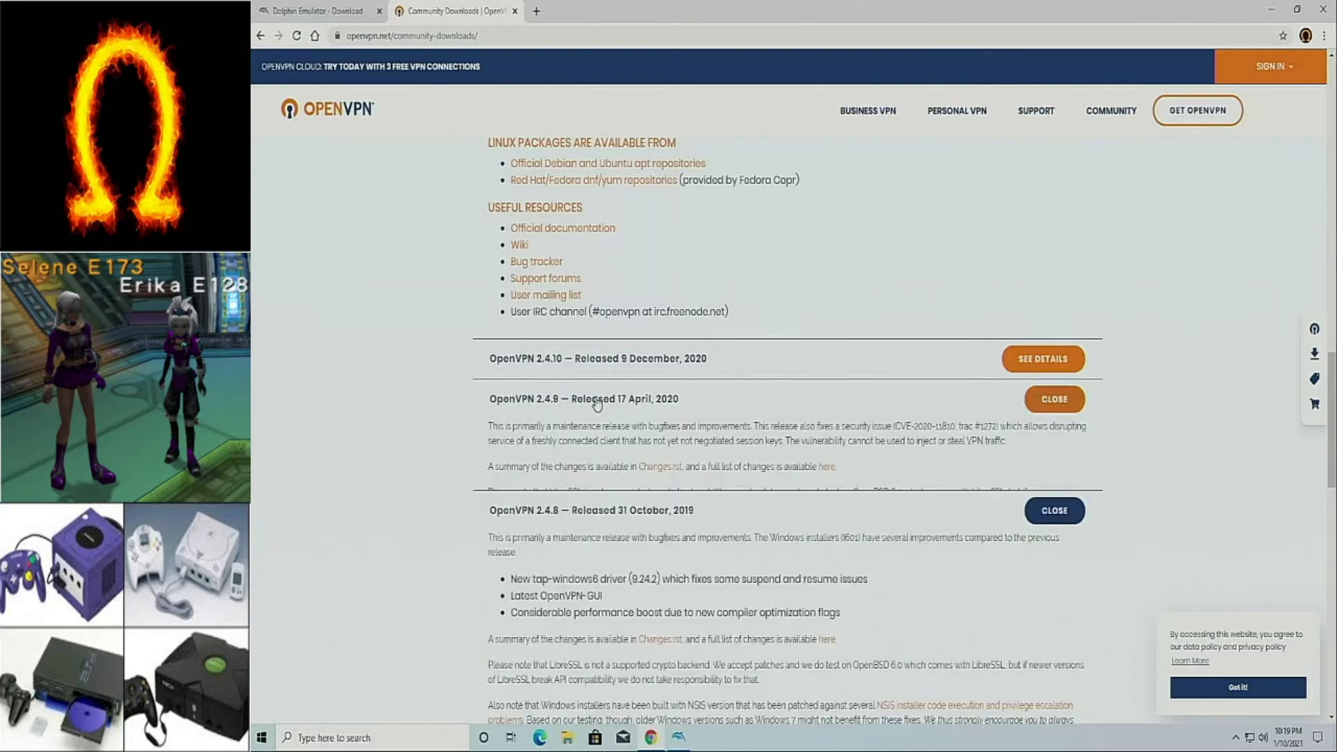
scroll(700, 511, "down", 4)
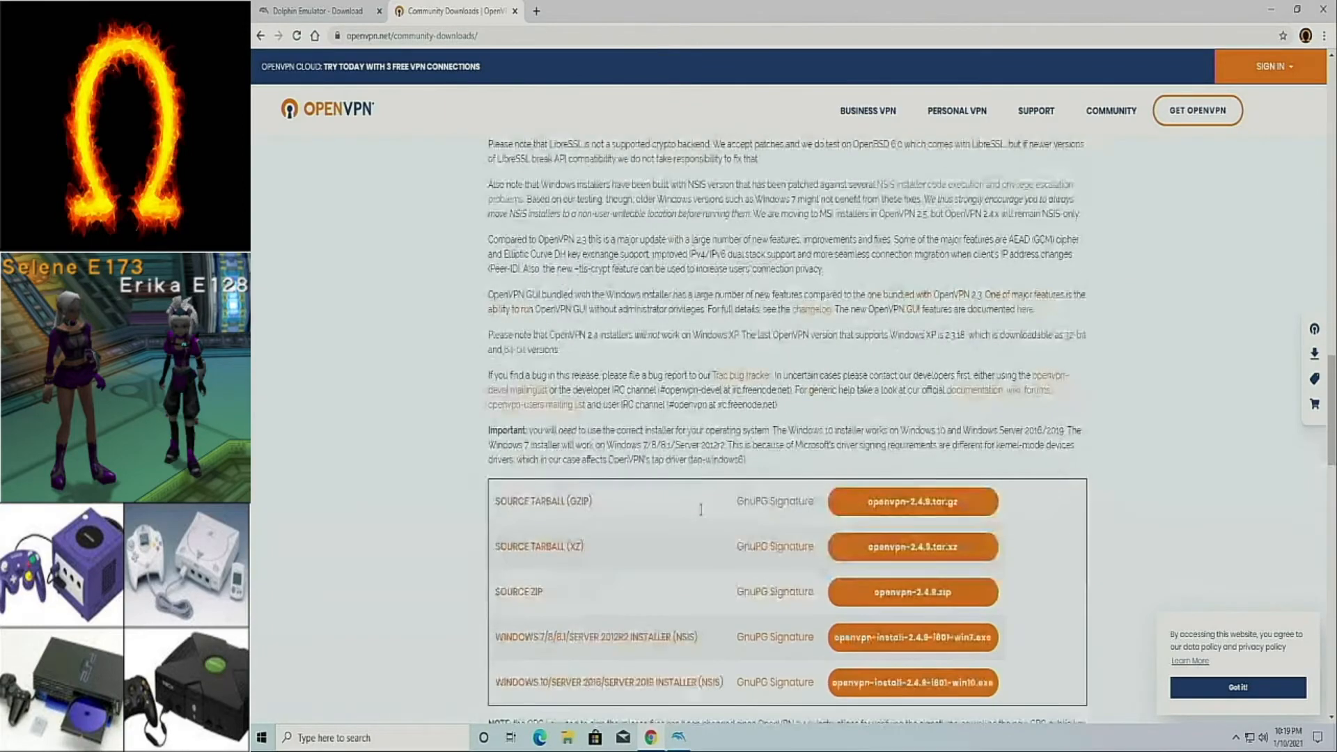
scroll(702, 511, "down", 4)
scroll(701, 510, "down", 6)
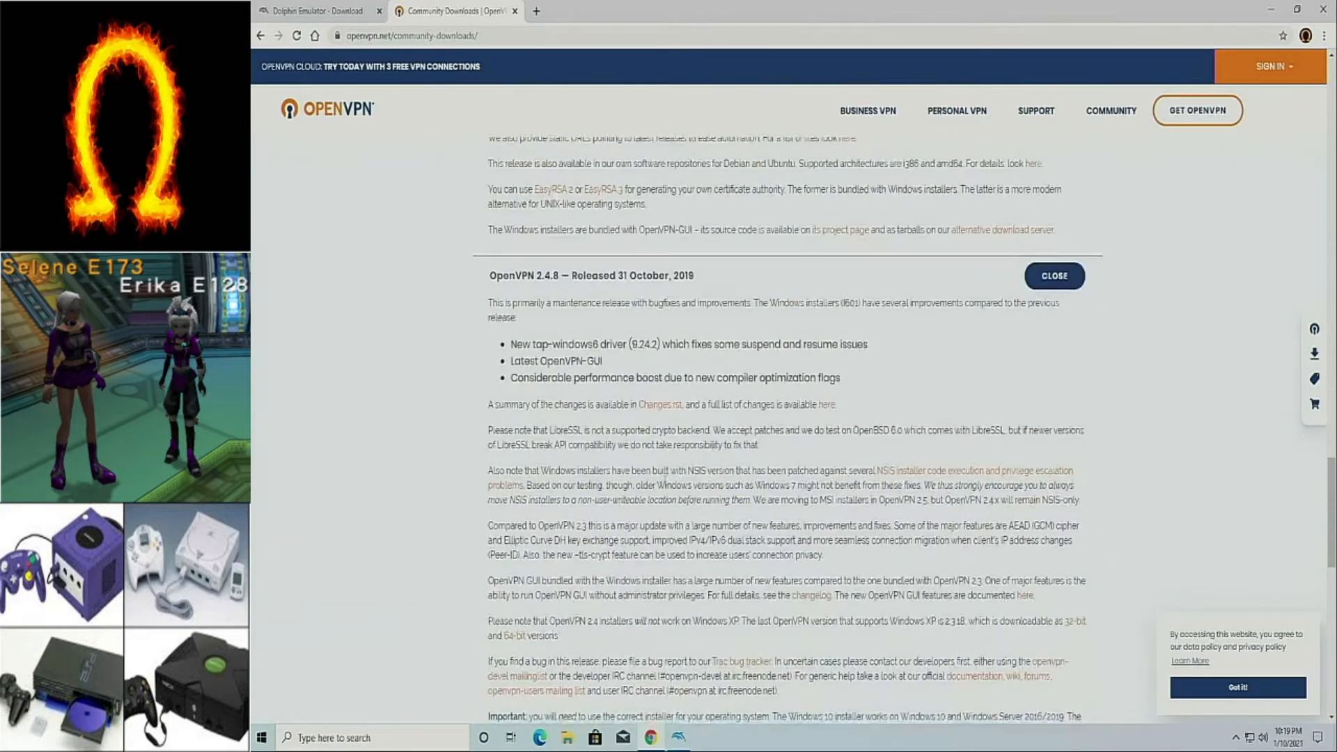
scroll(717, 473, "down", 1)
scroll(717, 473, "down", 3)
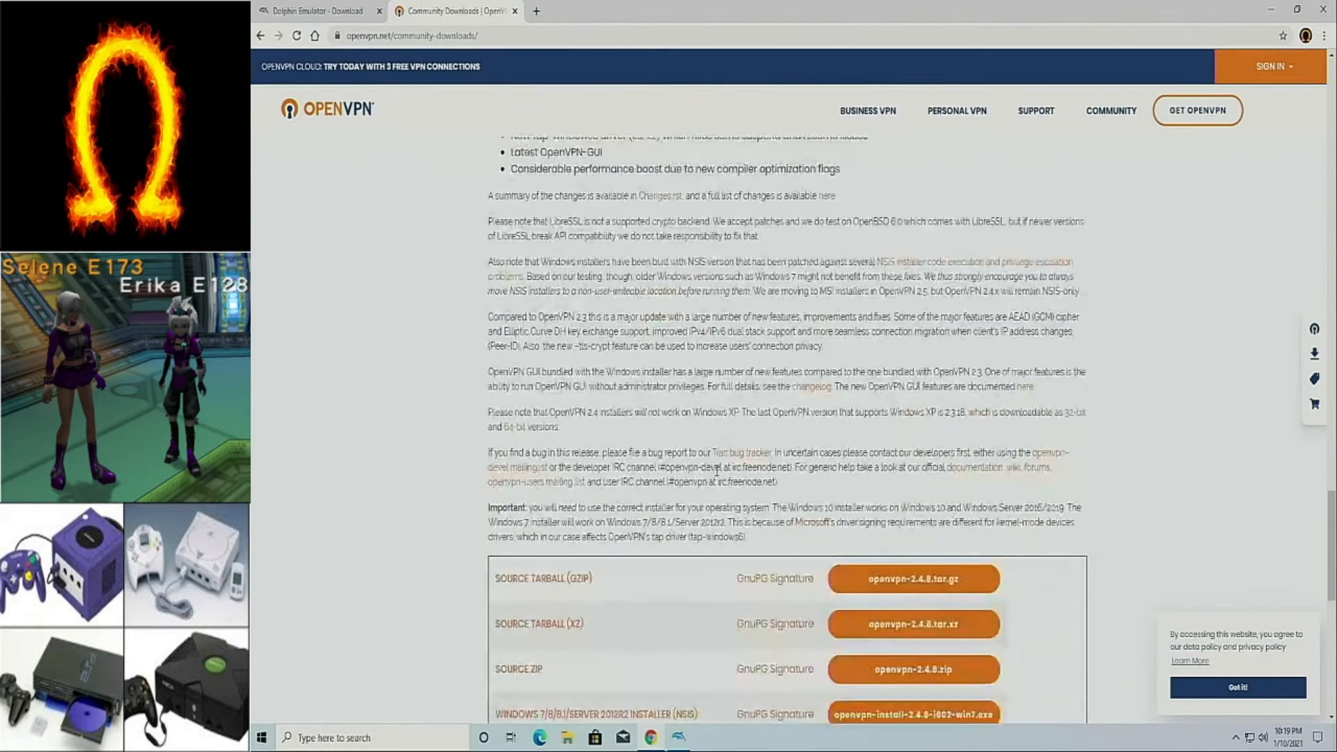
scroll(696, 425, "down", 4)
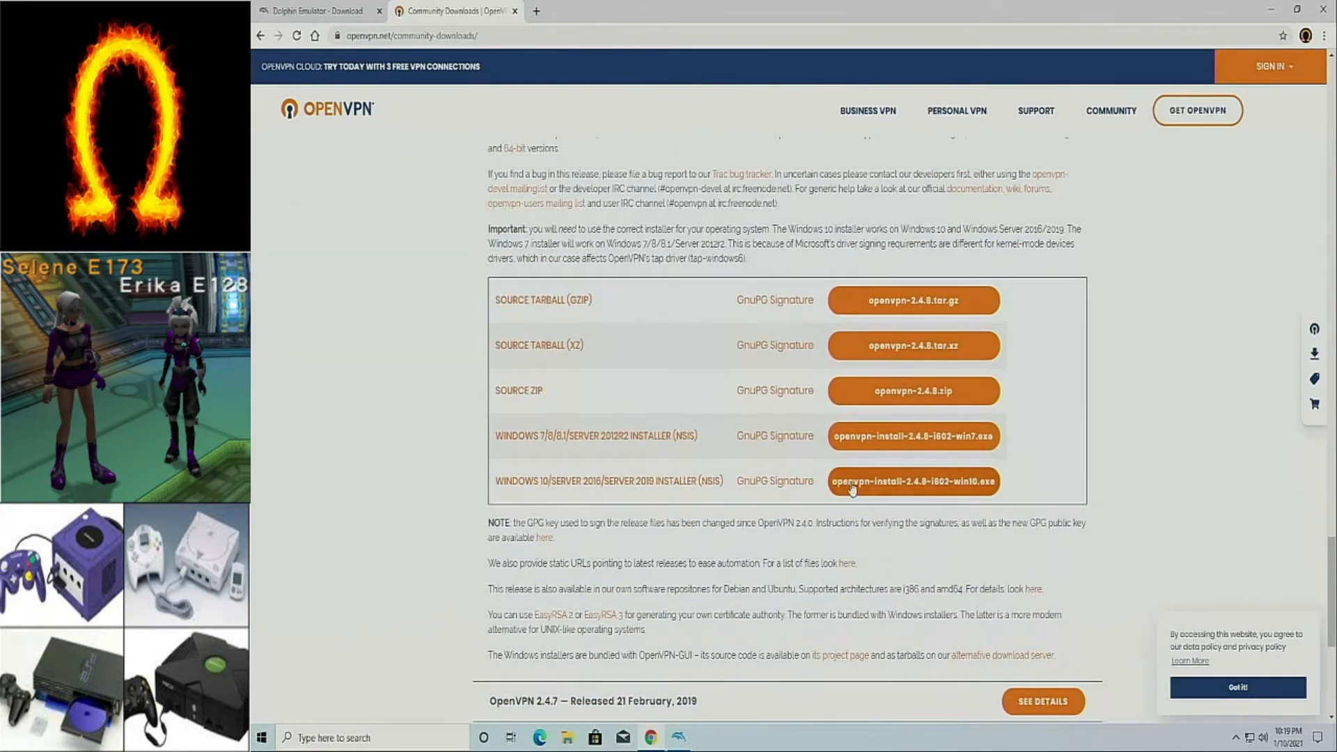
left_click(879, 482)
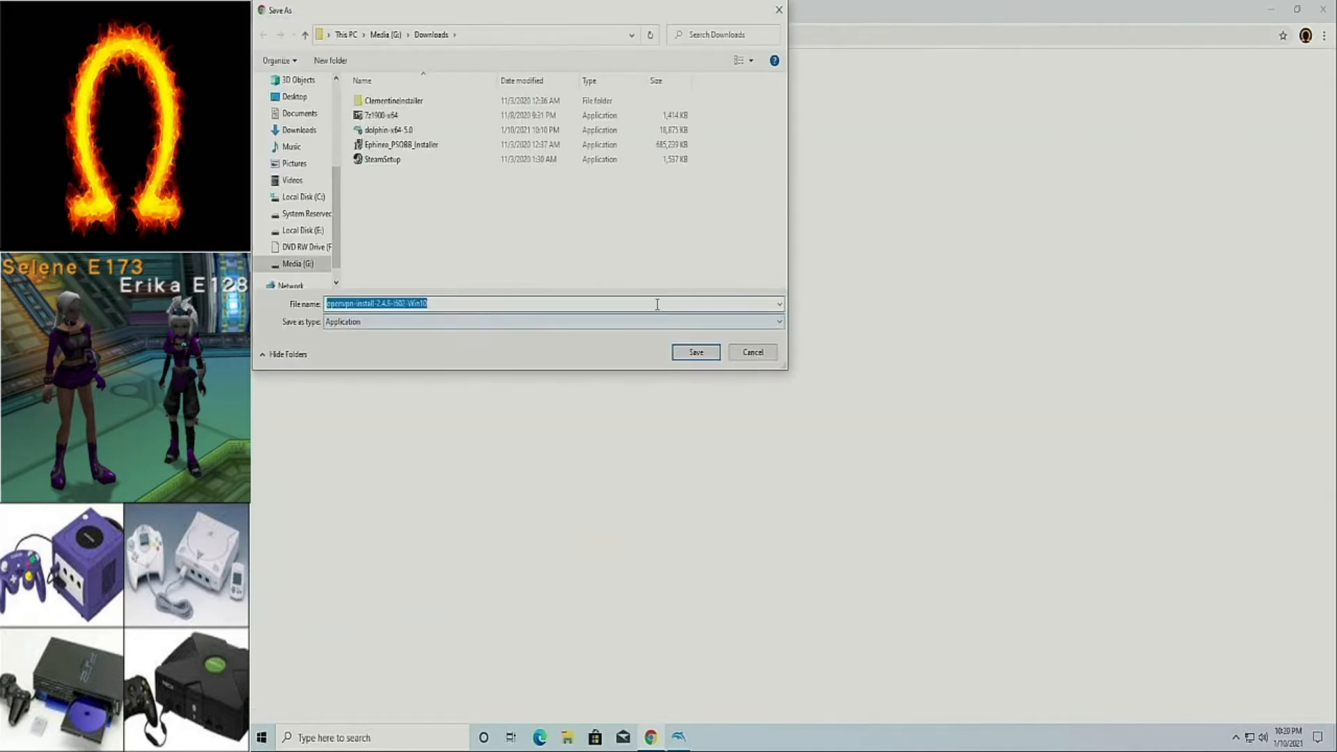
left_click(677, 352)
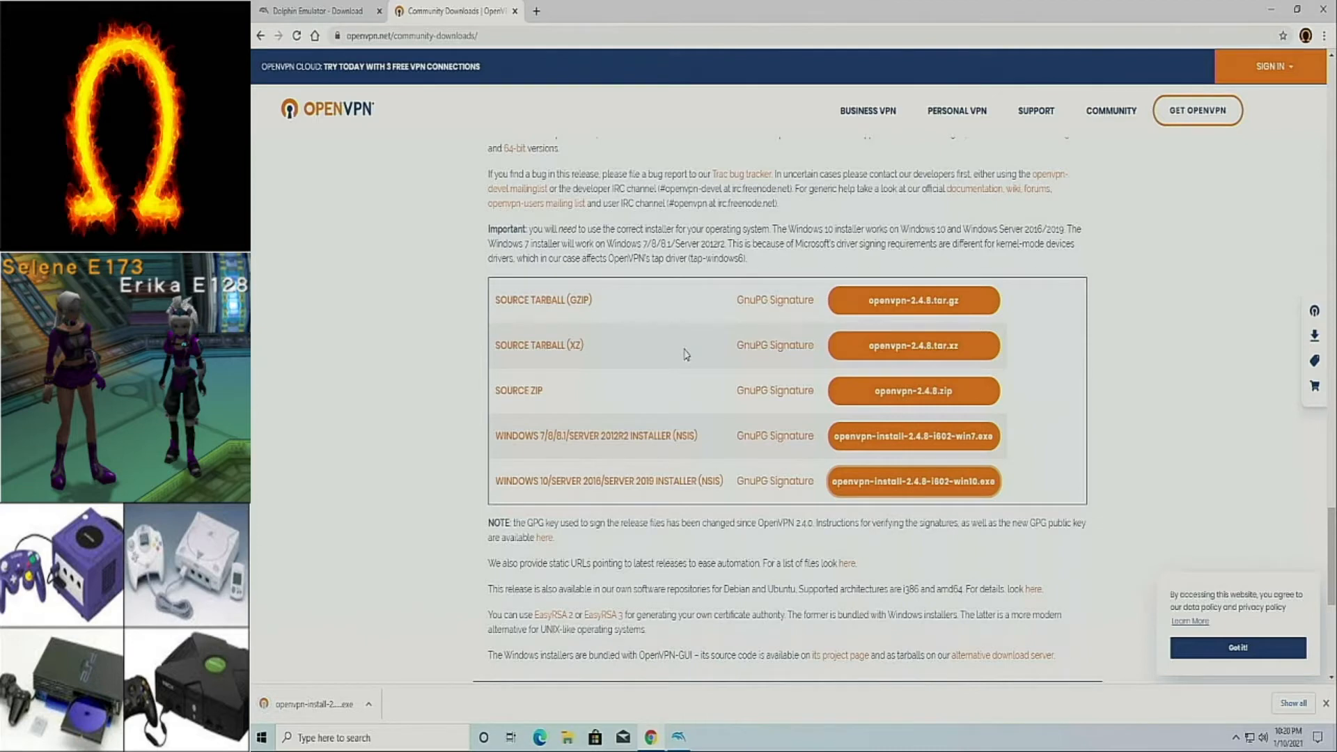
- Run the downloaded OpenVPN installer, allow it to make changes, and accept the license agreement
left_click(320, 705)
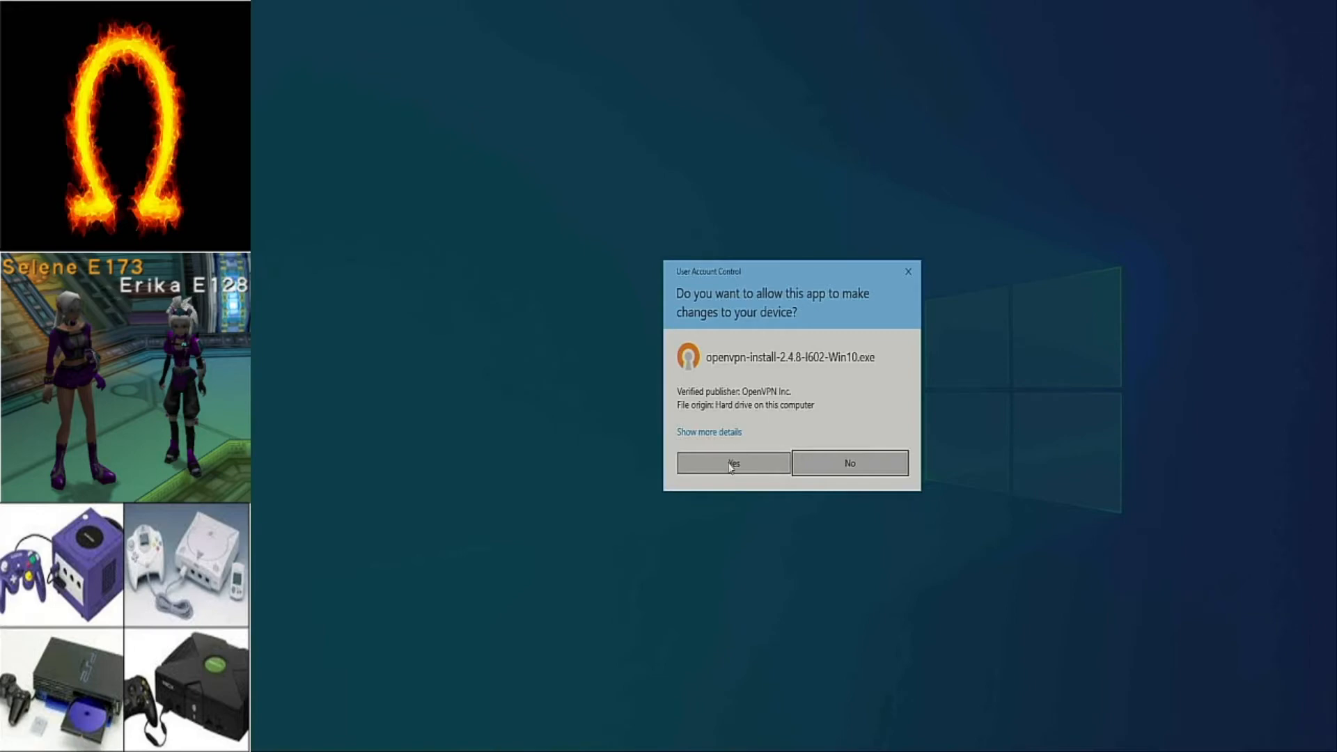
left_click(731, 466)
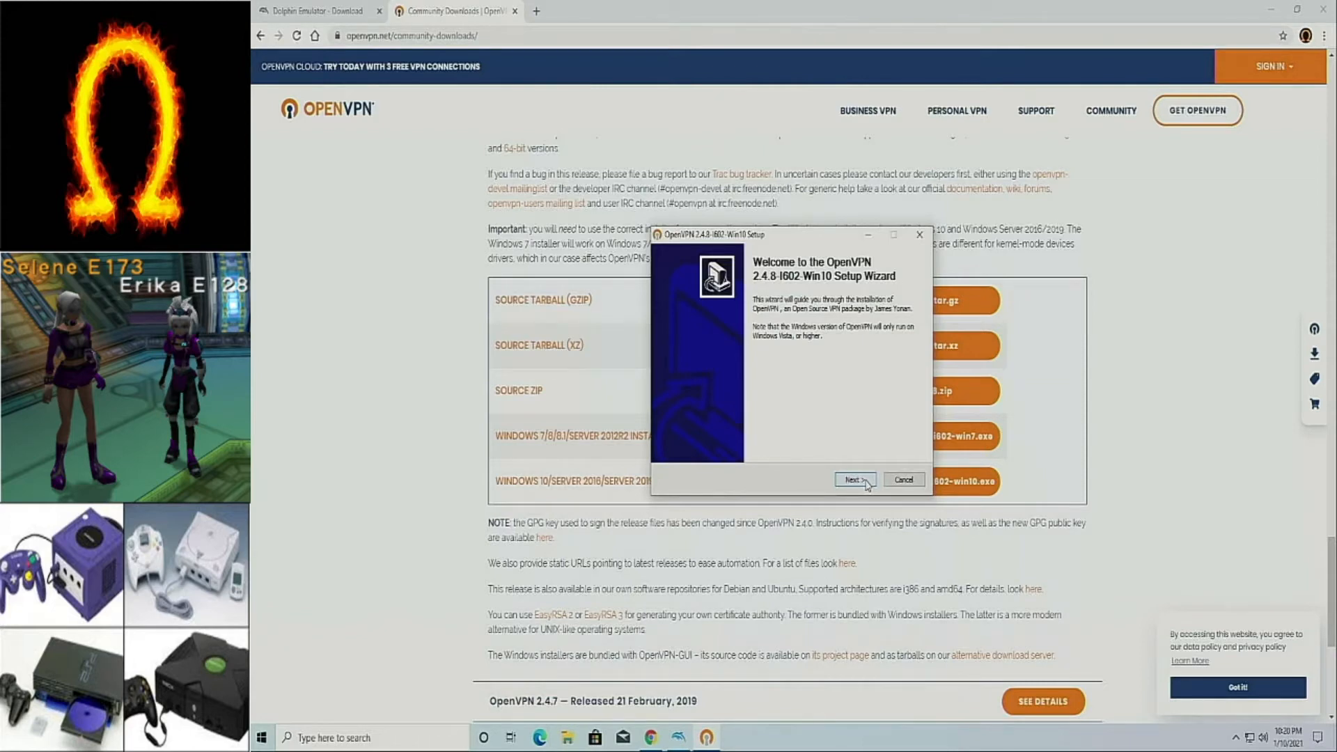
left_click(866, 482)
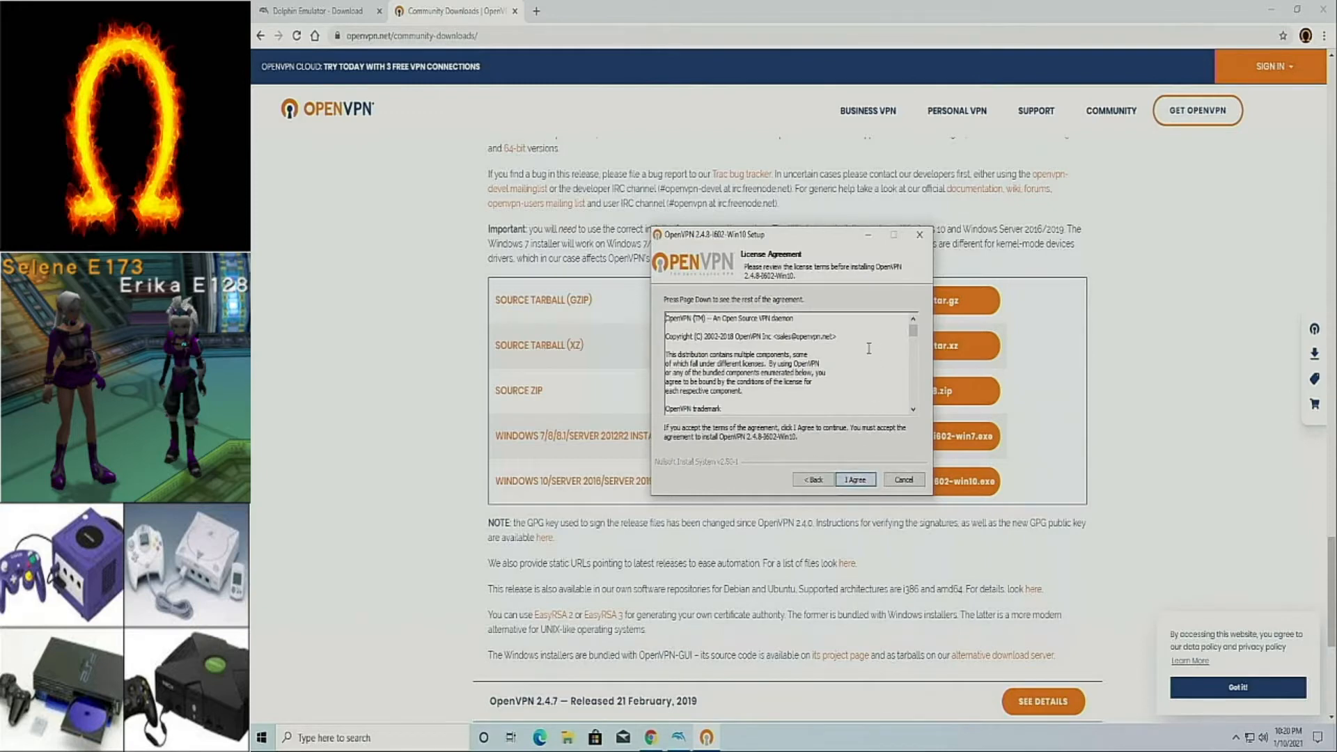
scroll(859, 343, "down", 10)
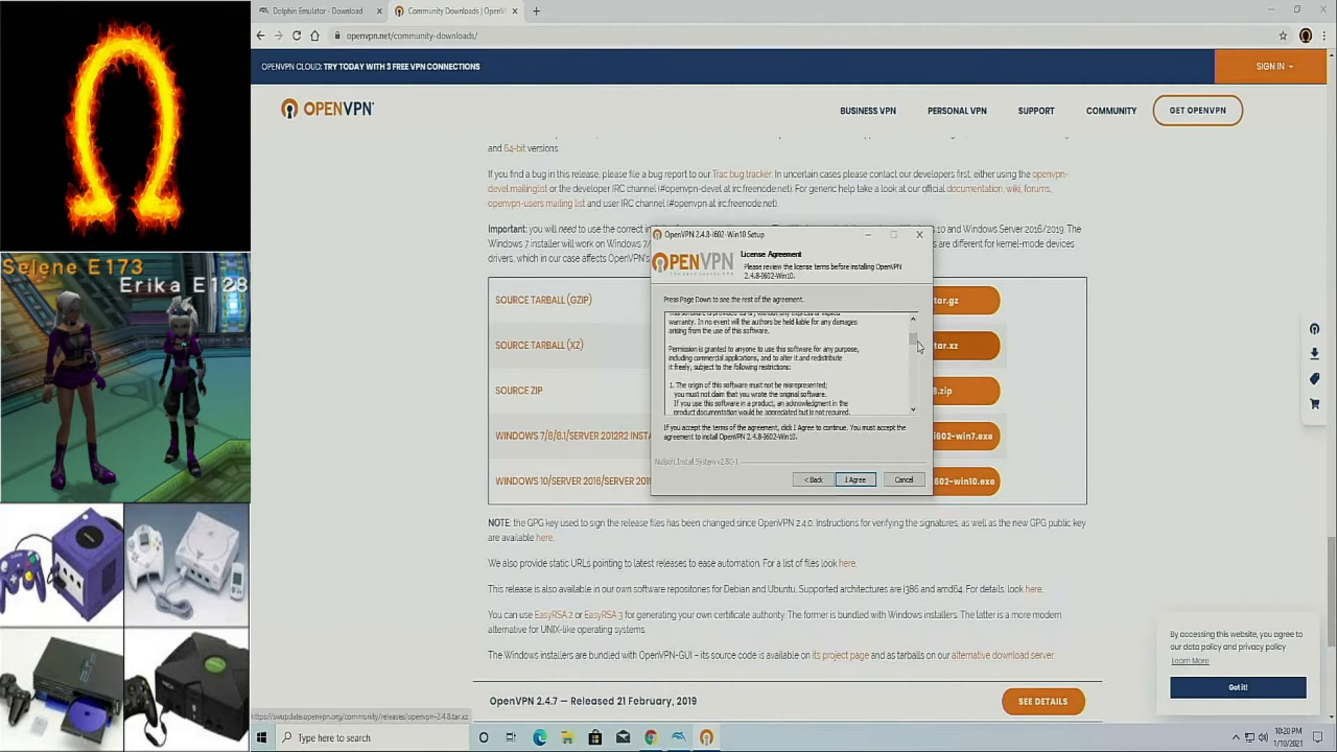
left_click_drag(916, 345, 914, 400)
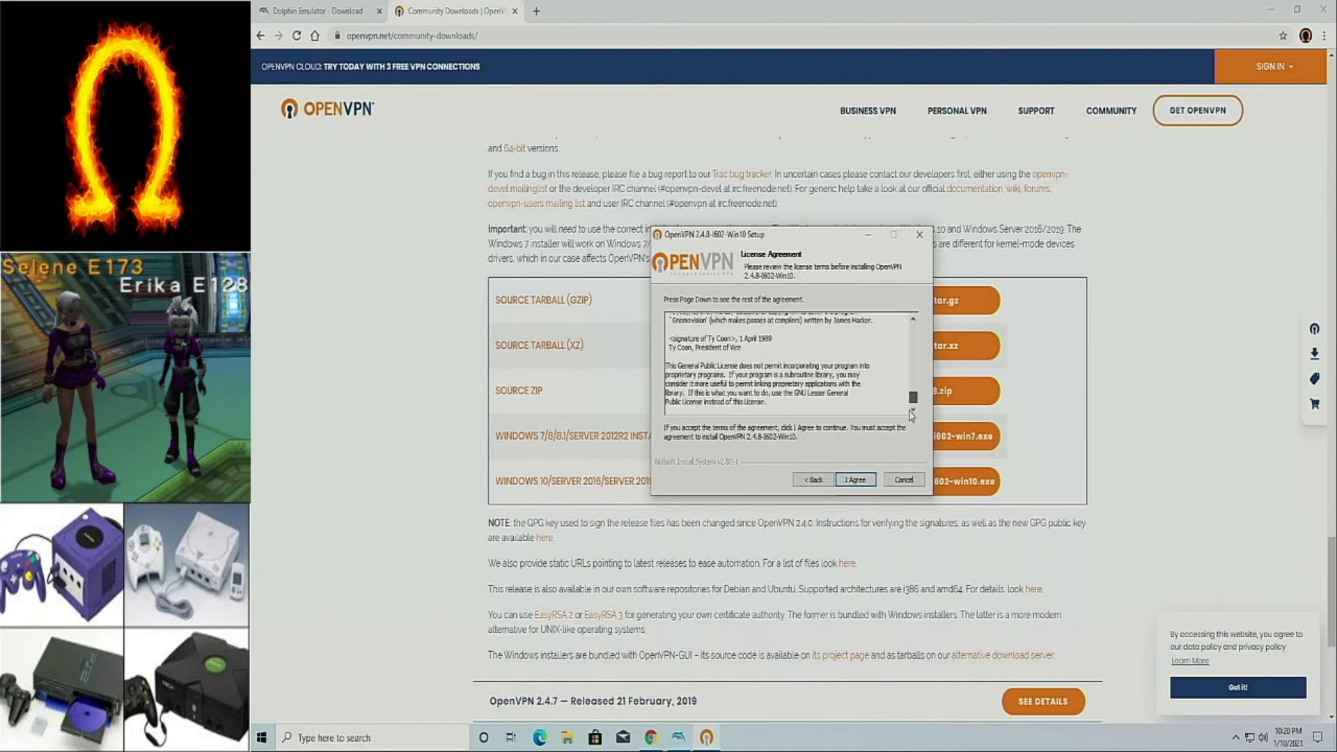
left_click(857, 480)
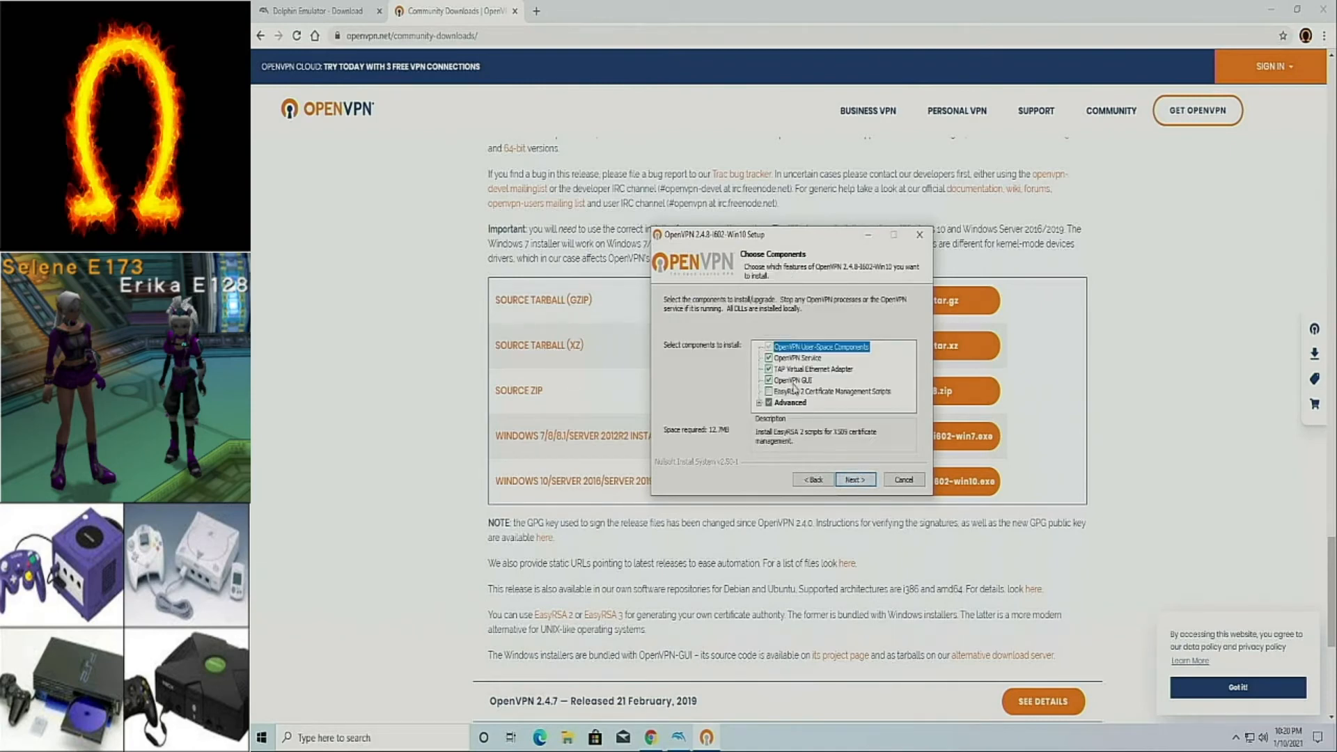
- Exclude OpenVPN Service and OpenVPN GUI from the installation, keeping TAP Virtual Ethernet Adapter and all Advanced components selected
left_click(770, 360)
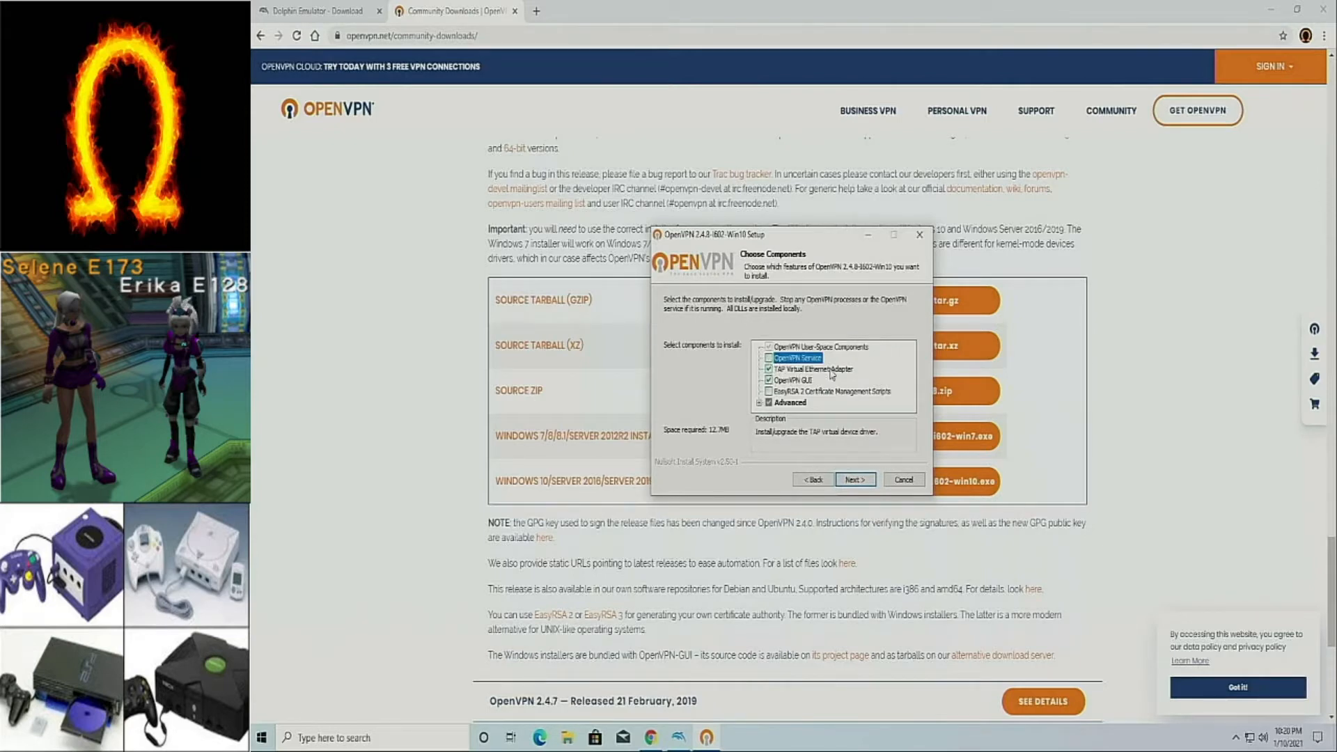
left_click(769, 381)
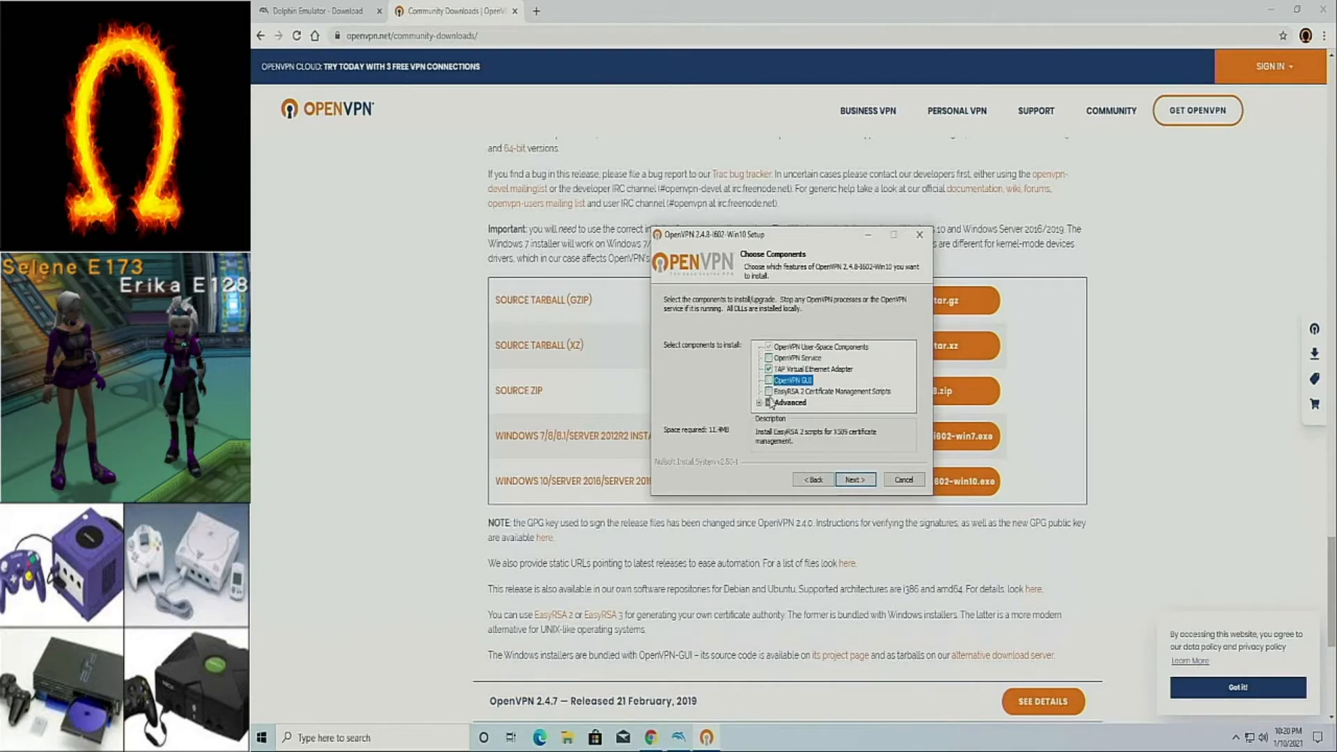
left_click(771, 403)
left_click(769, 404)
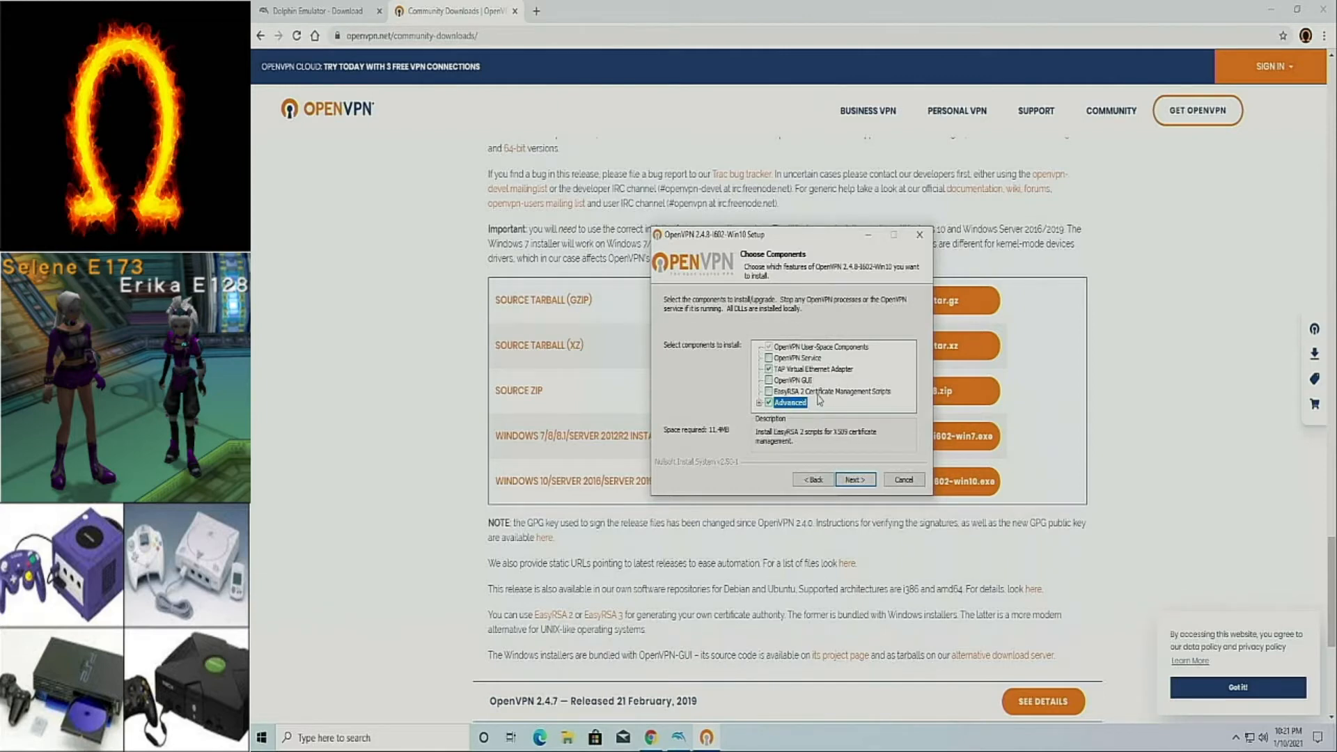
left_click(854, 480)
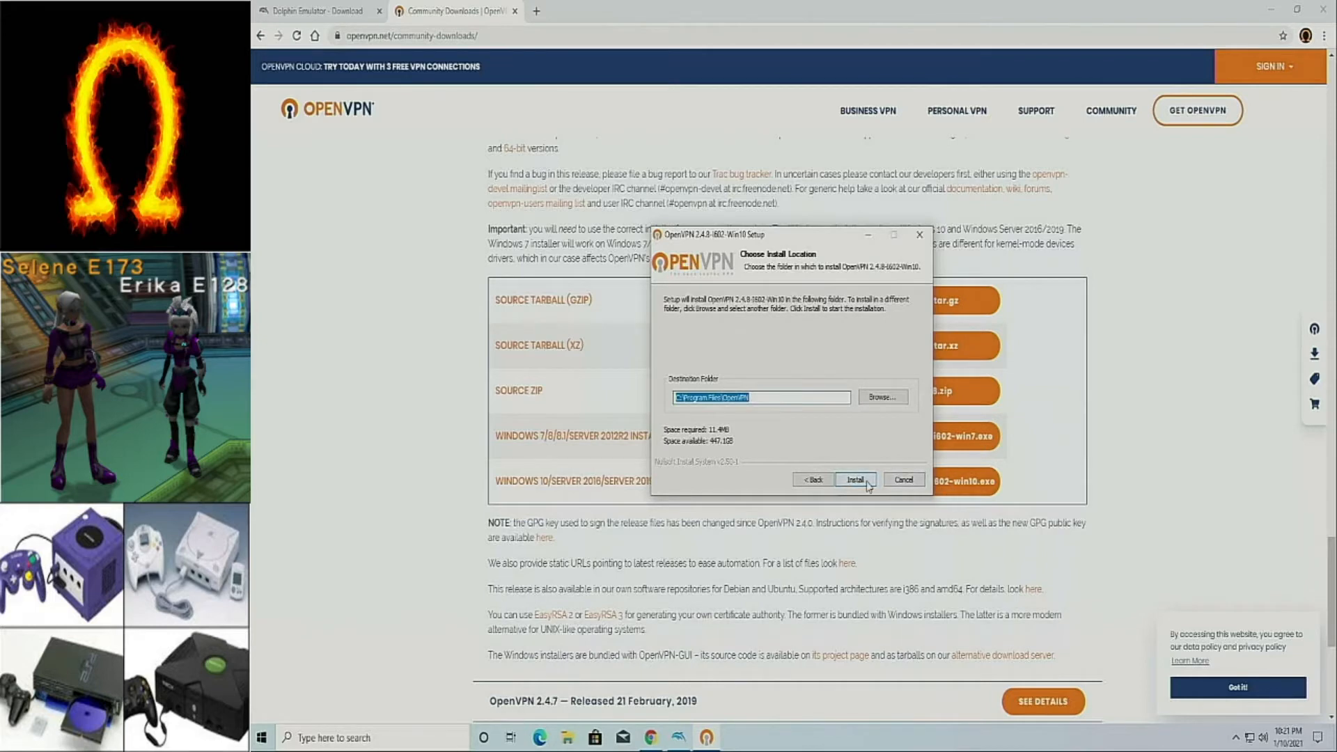
- Install OpenVPN into C:\Program Files\OpenVPN and finish the setup wizard without showing the readme
left_click(868, 486)
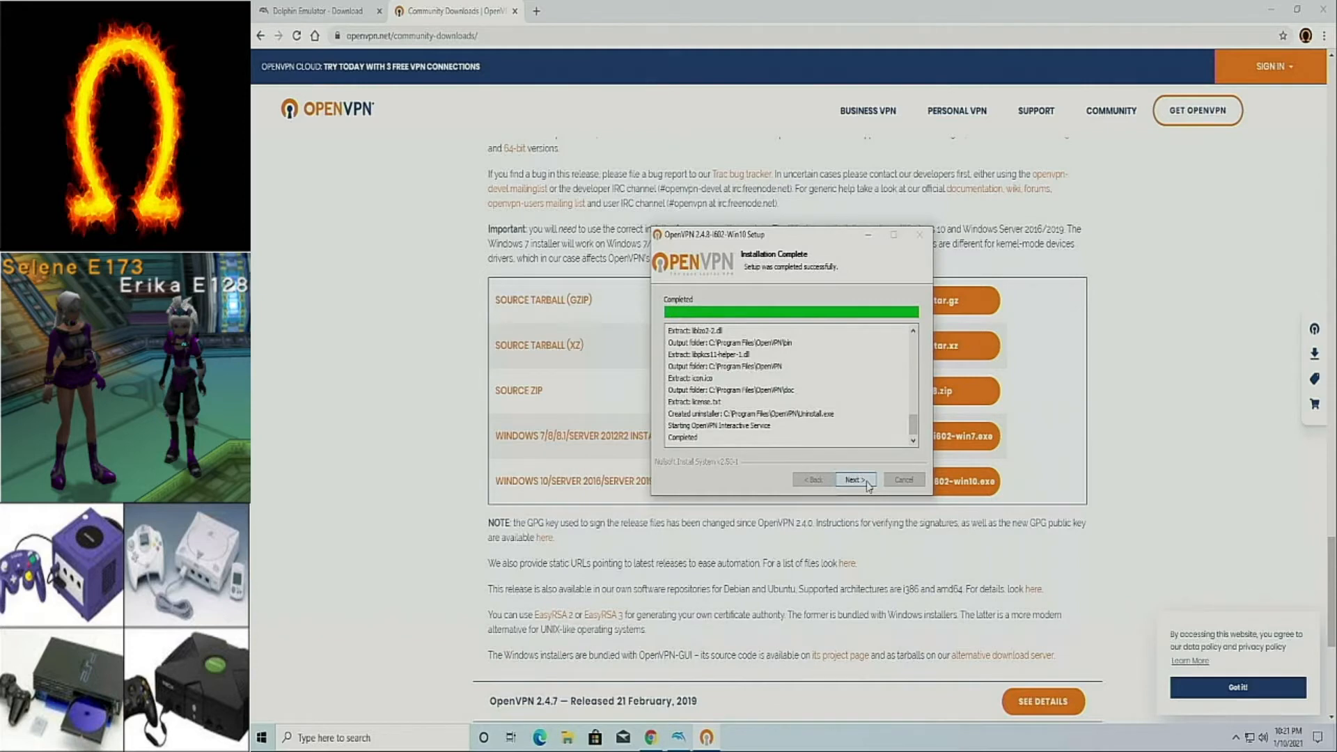
left_click(866, 482)
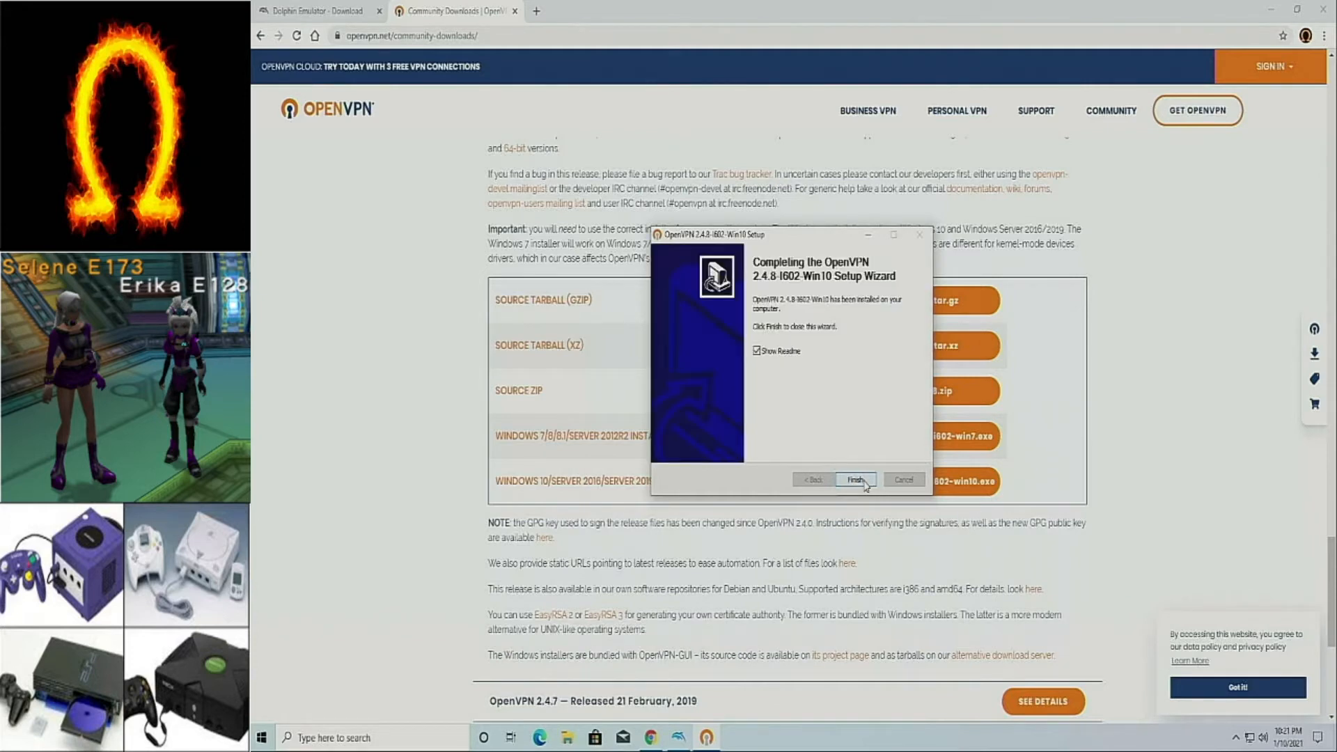
left_click(776, 351)
left_click(855, 481)
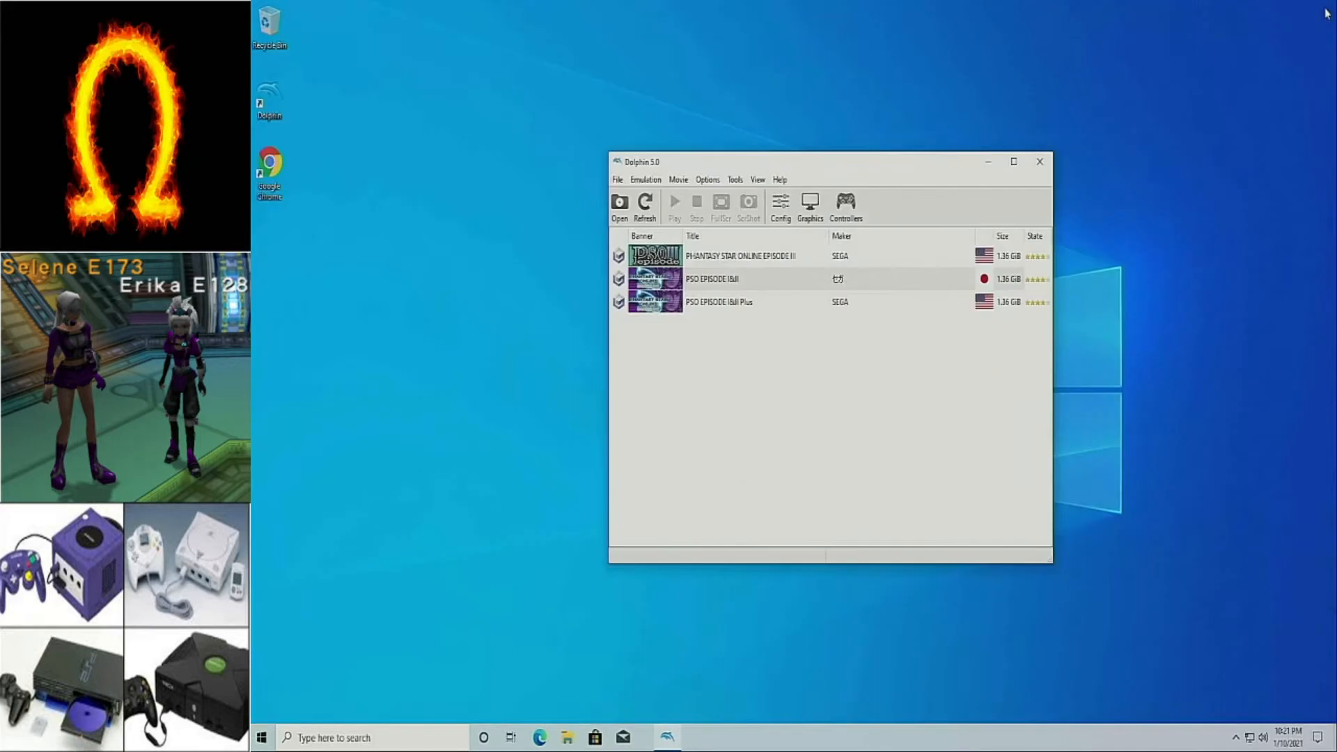
- Search Windows for "network", open the list of network connections and move its window lower on the desktop
left_click(1325, 12)
left_click(356, 737)
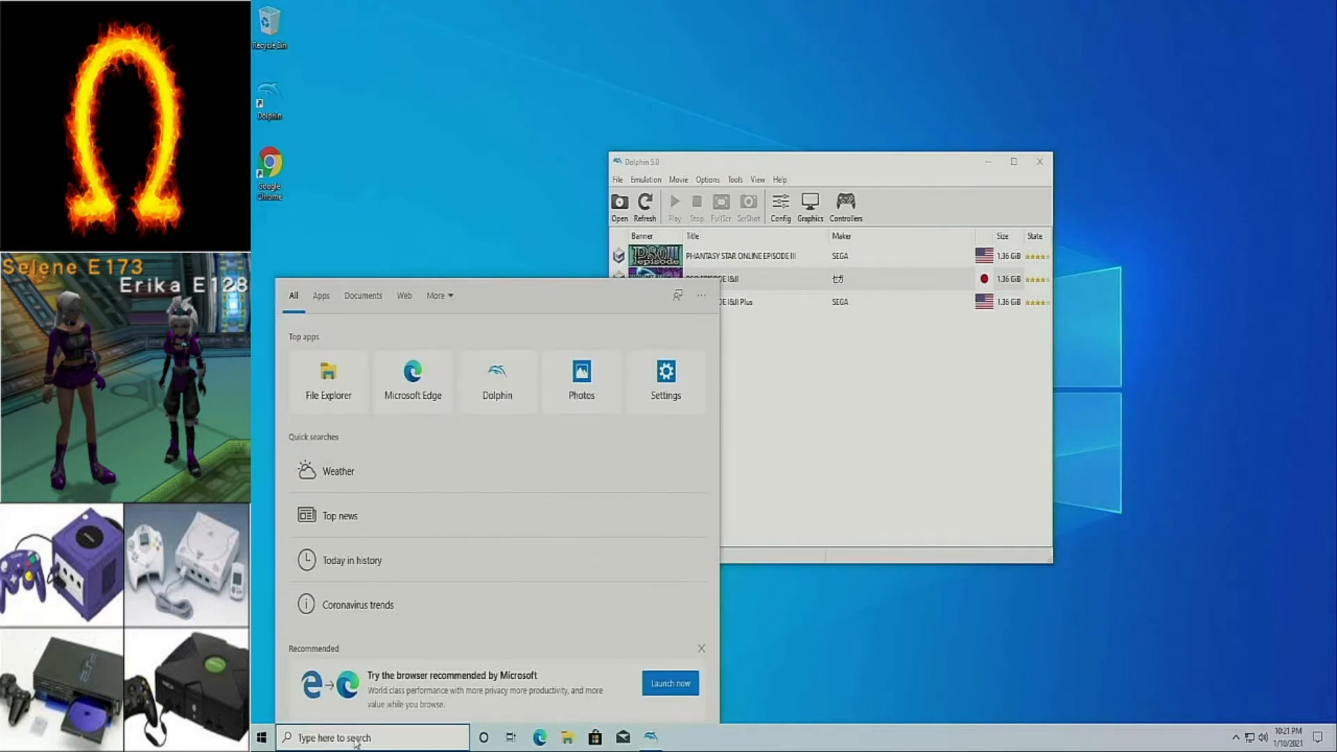
type("network")
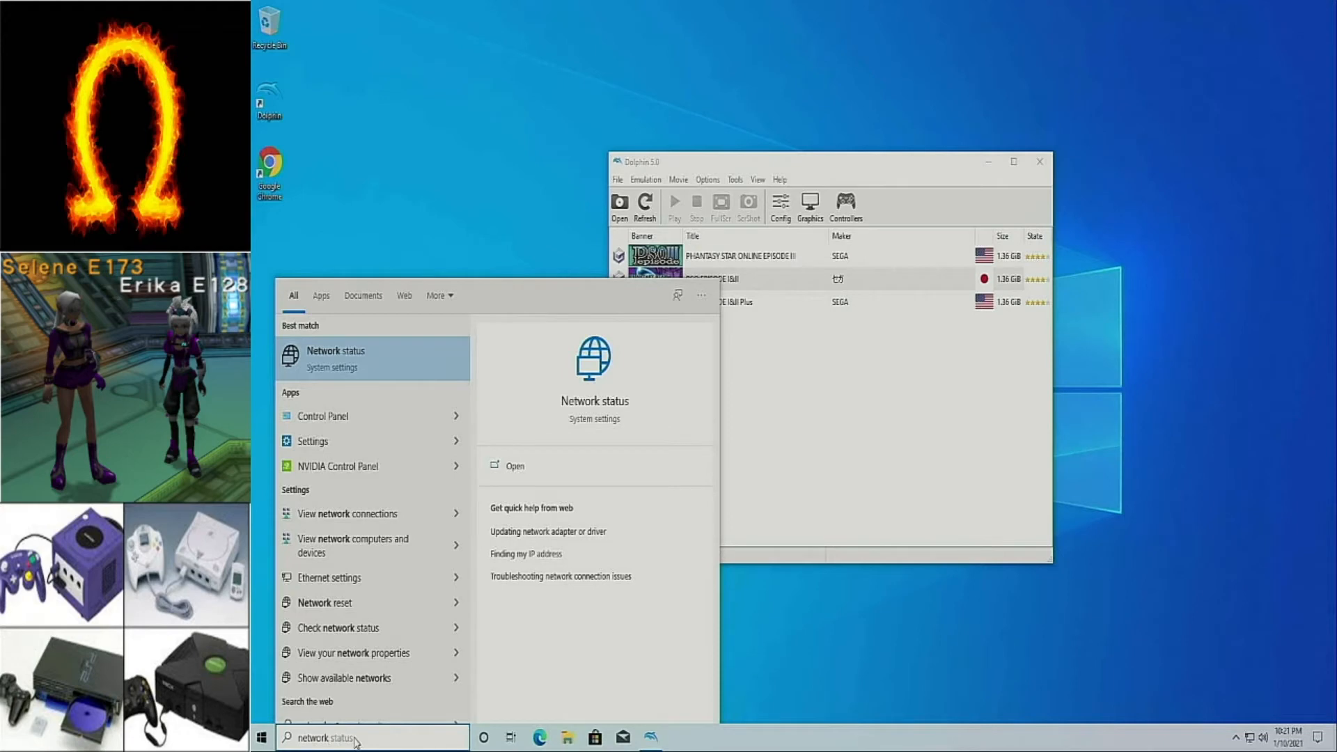
left_click(347, 515)
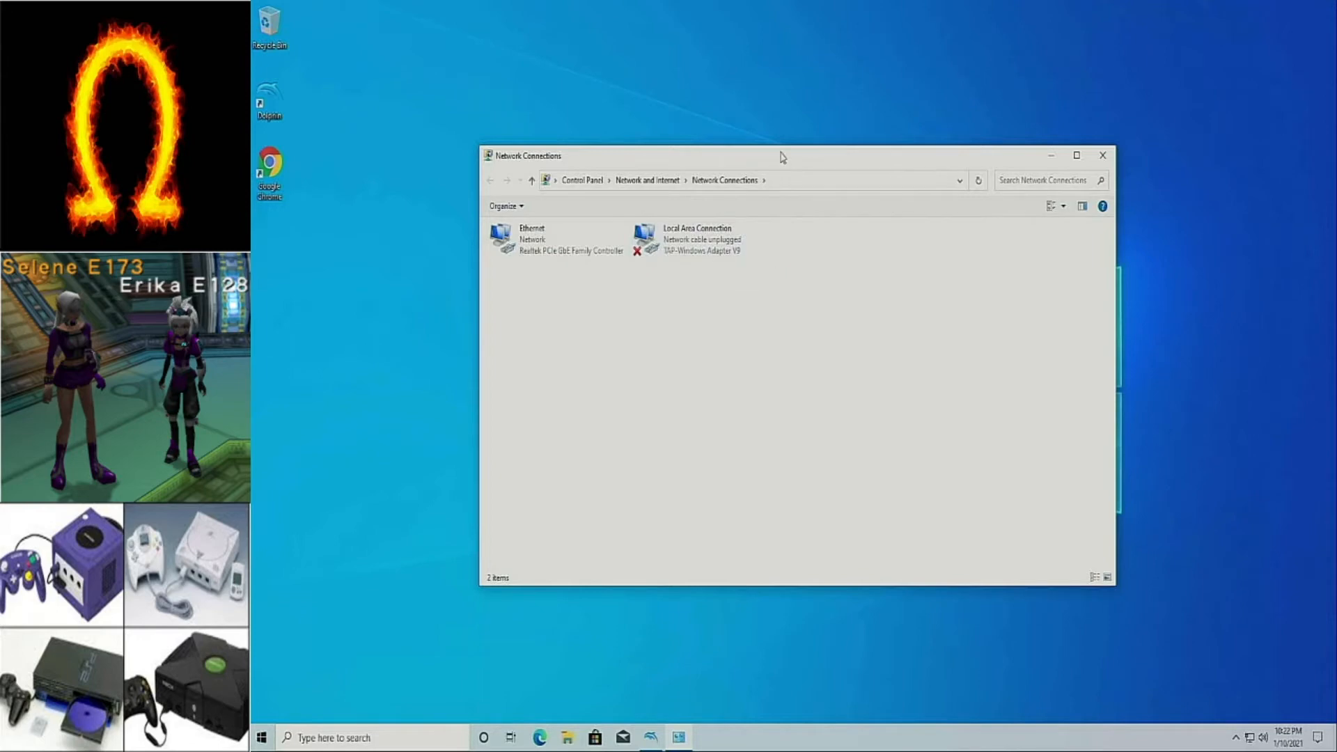
left_click_drag(784, 157, 776, 253)
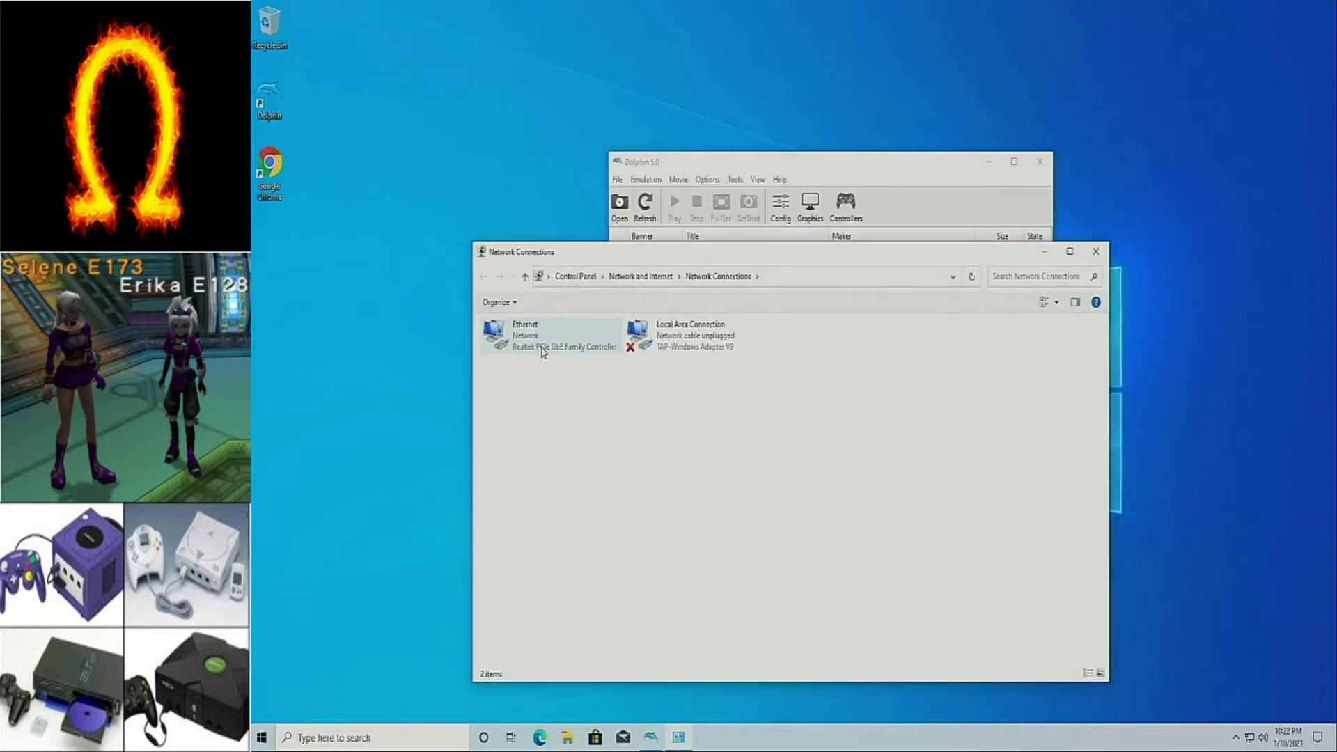
- Bridge the Ethernet connection with the TAP-Windows Adapter V9 Local Area Connection
left_click(524, 330)
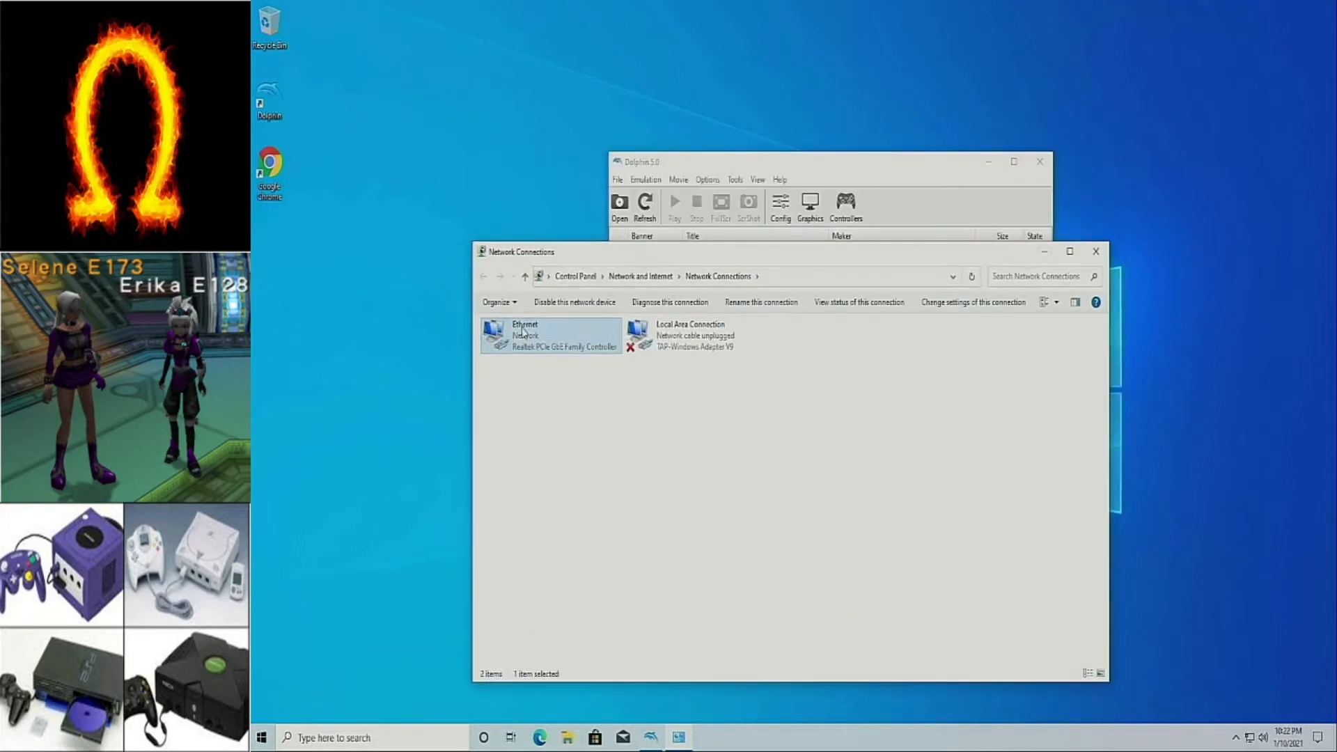
left_click_drag(500, 448, 768, 317)
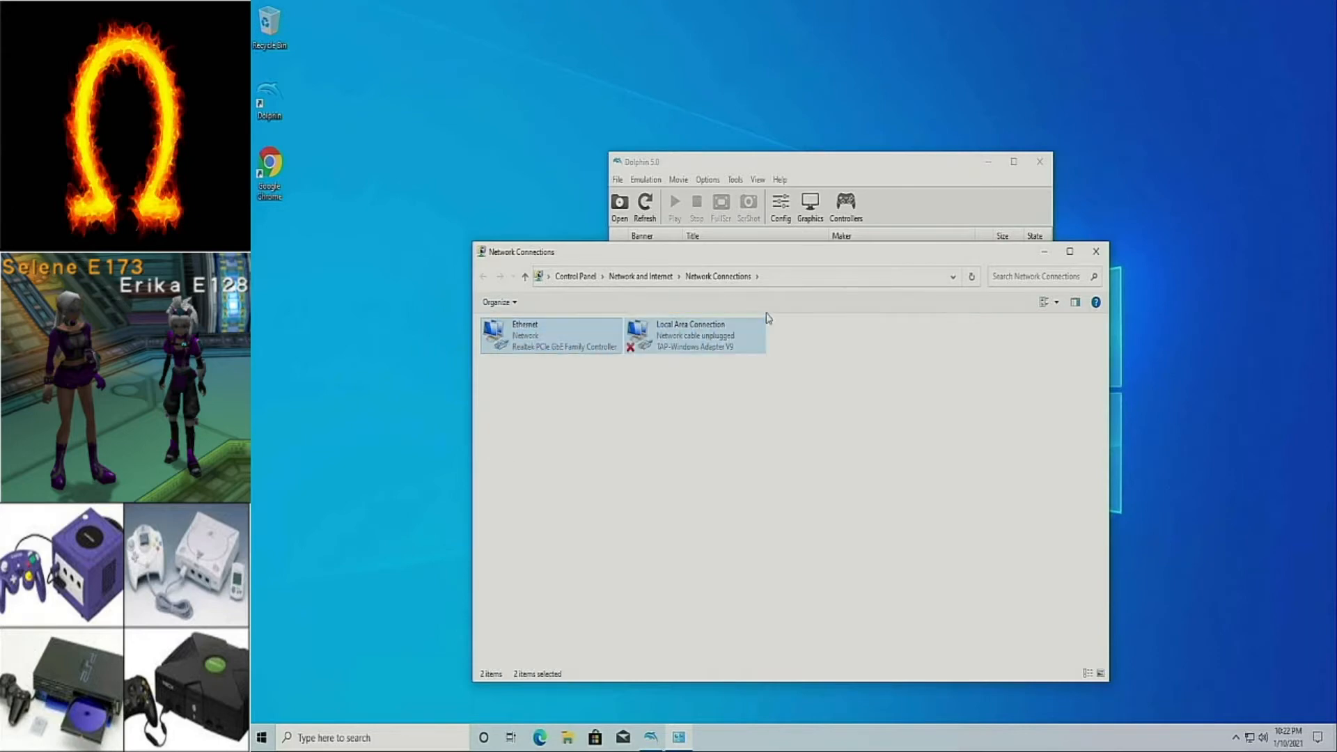
left_click(530, 532)
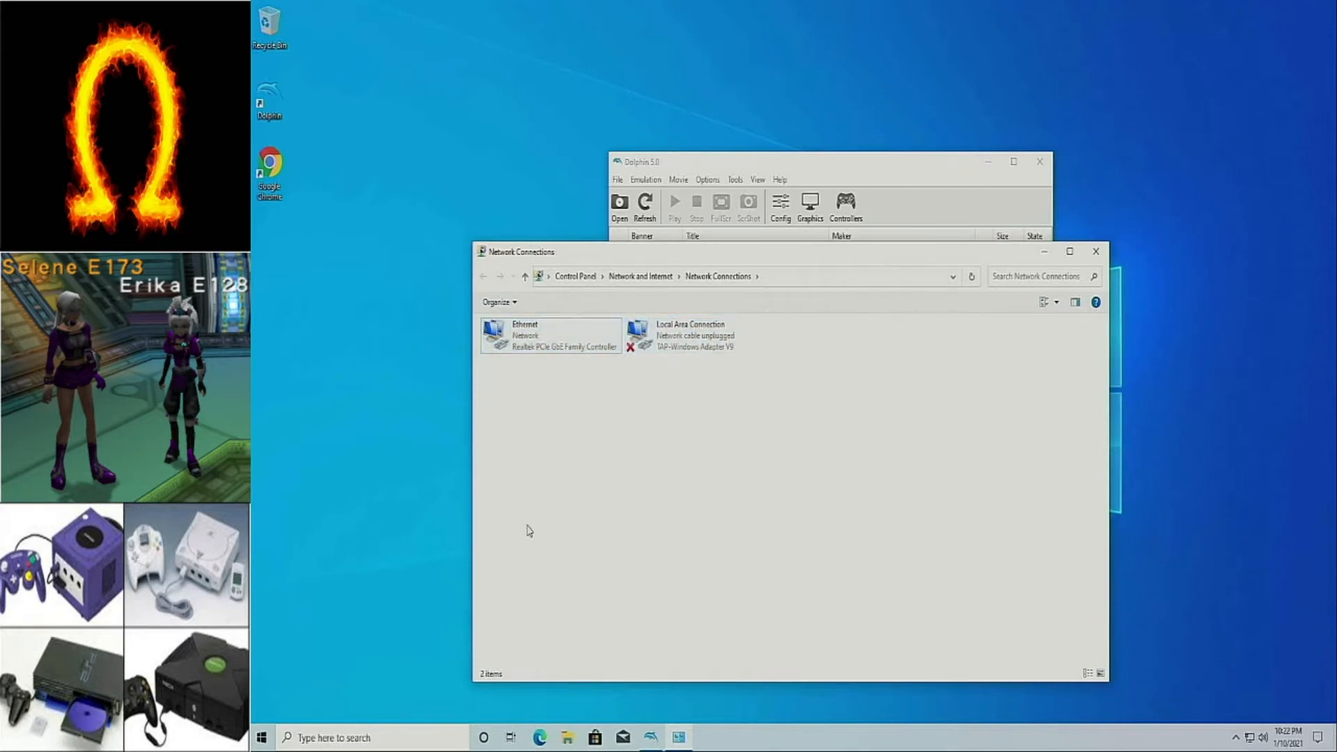
left_click(497, 347)
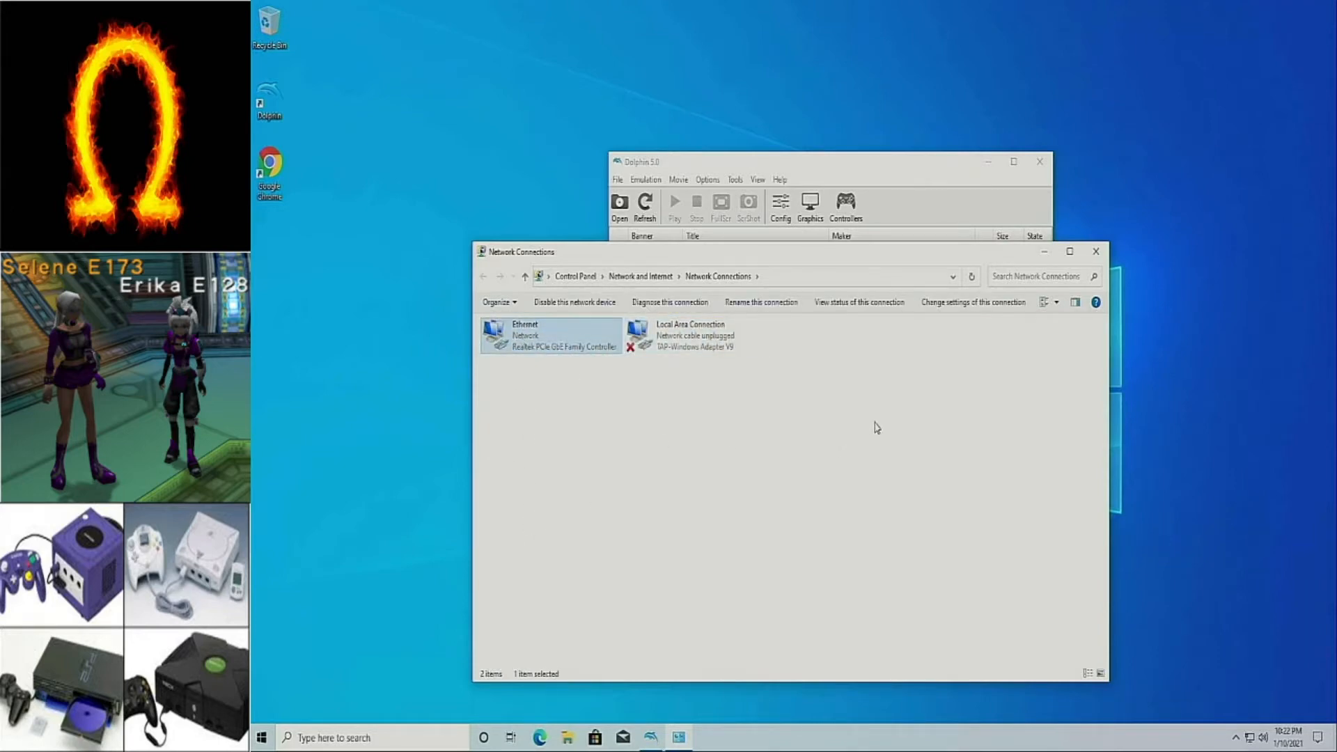
left_click(673, 342, "ctrl")
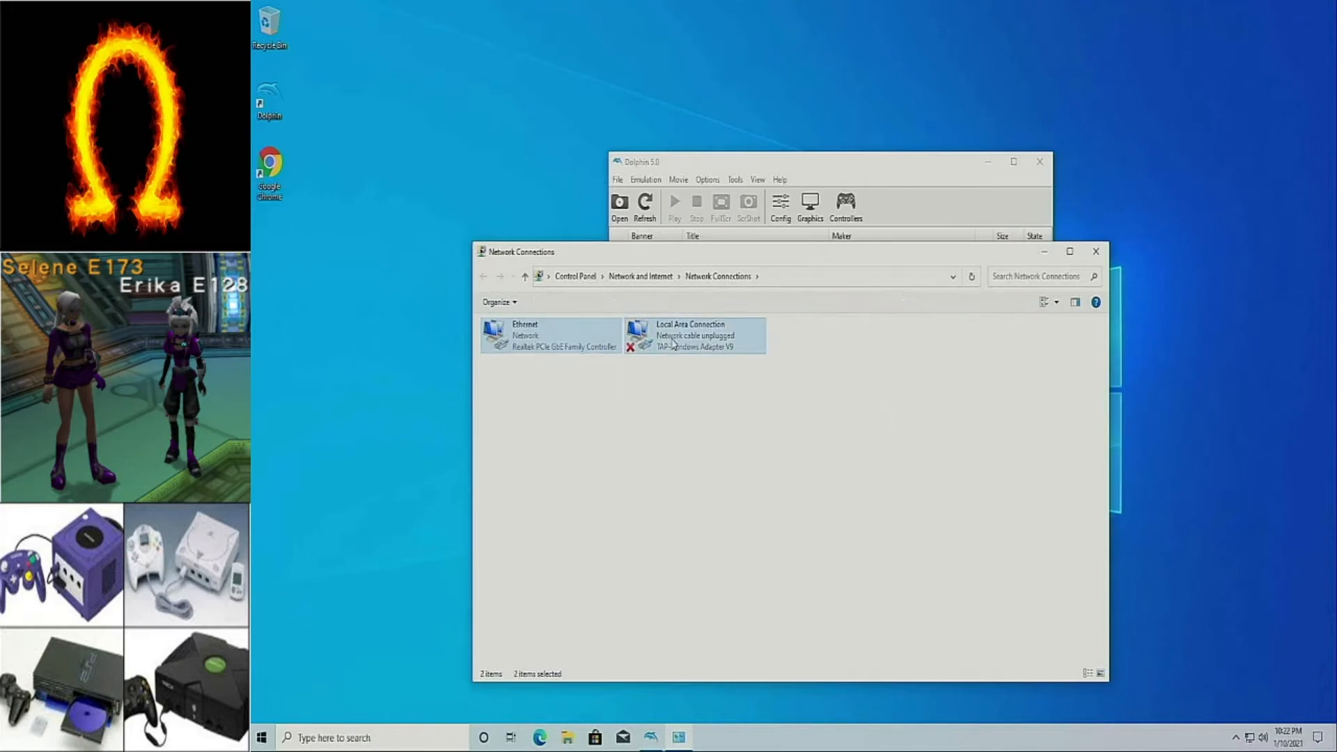
right_click(681, 339)
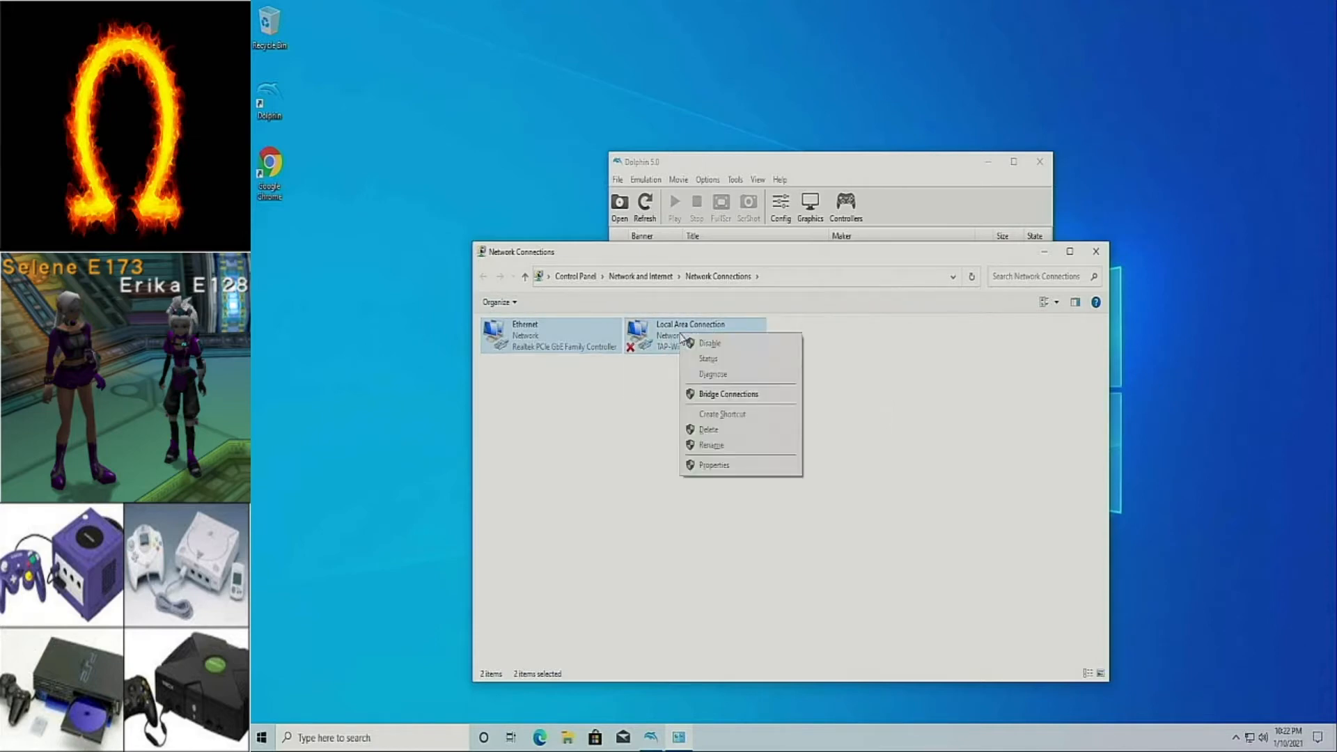
left_click(715, 394)
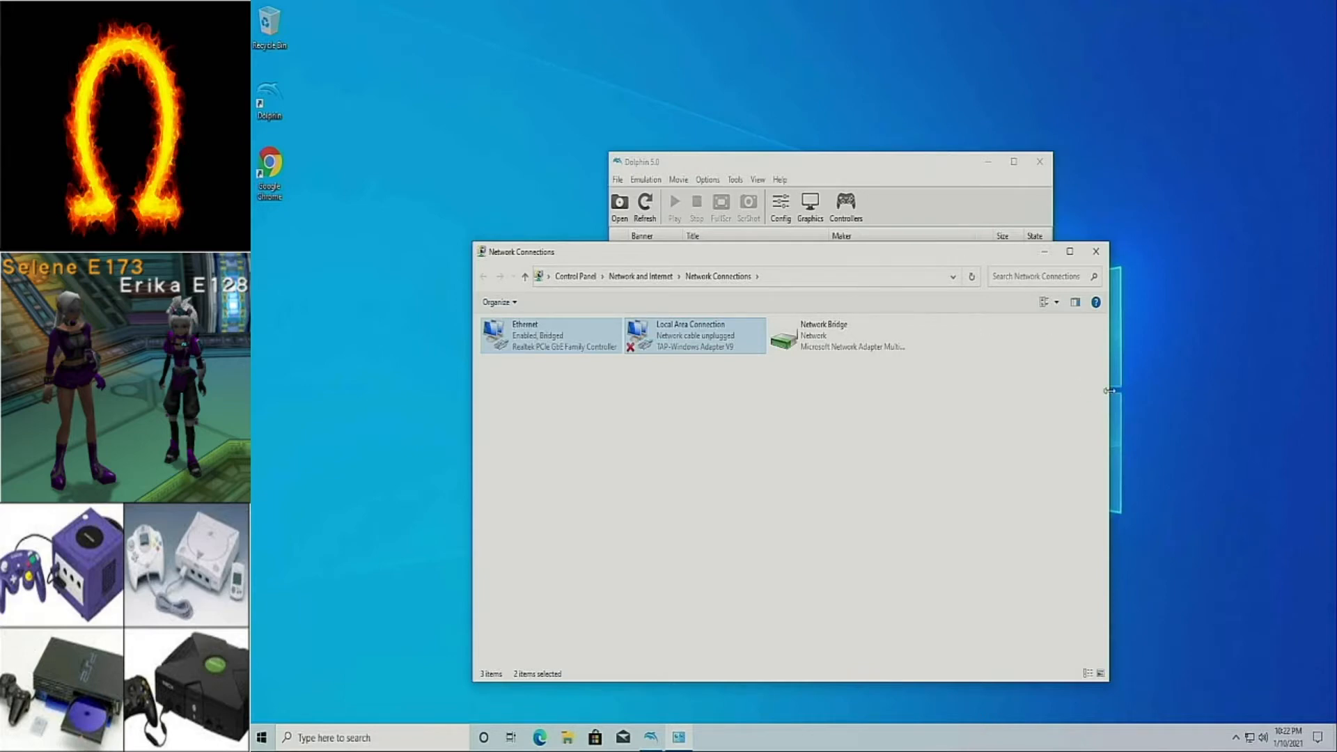
- Shrink the Network Connections and Dolphin windows, placing them in the desktop's lower-left and upper-right areas respectively
left_click_drag(1109, 393, 905, 393)
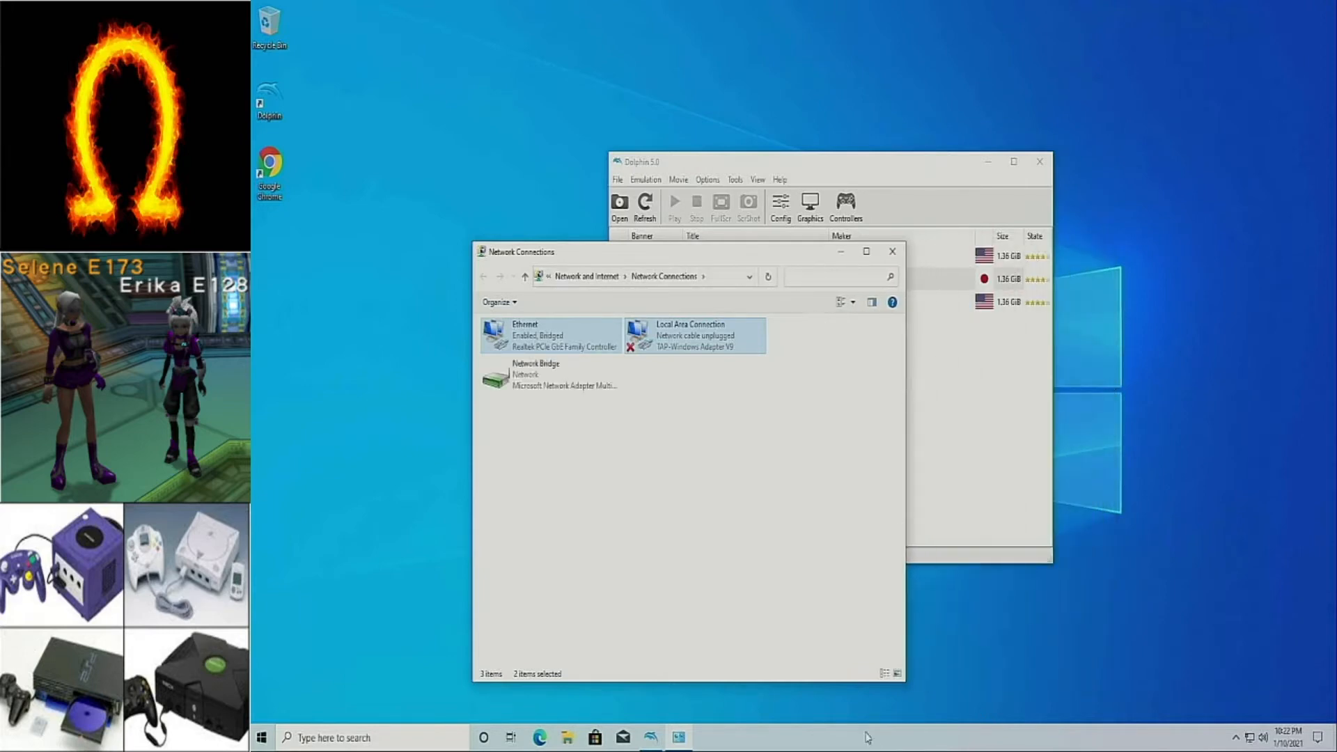
left_click_drag(906, 565, 648, 569)
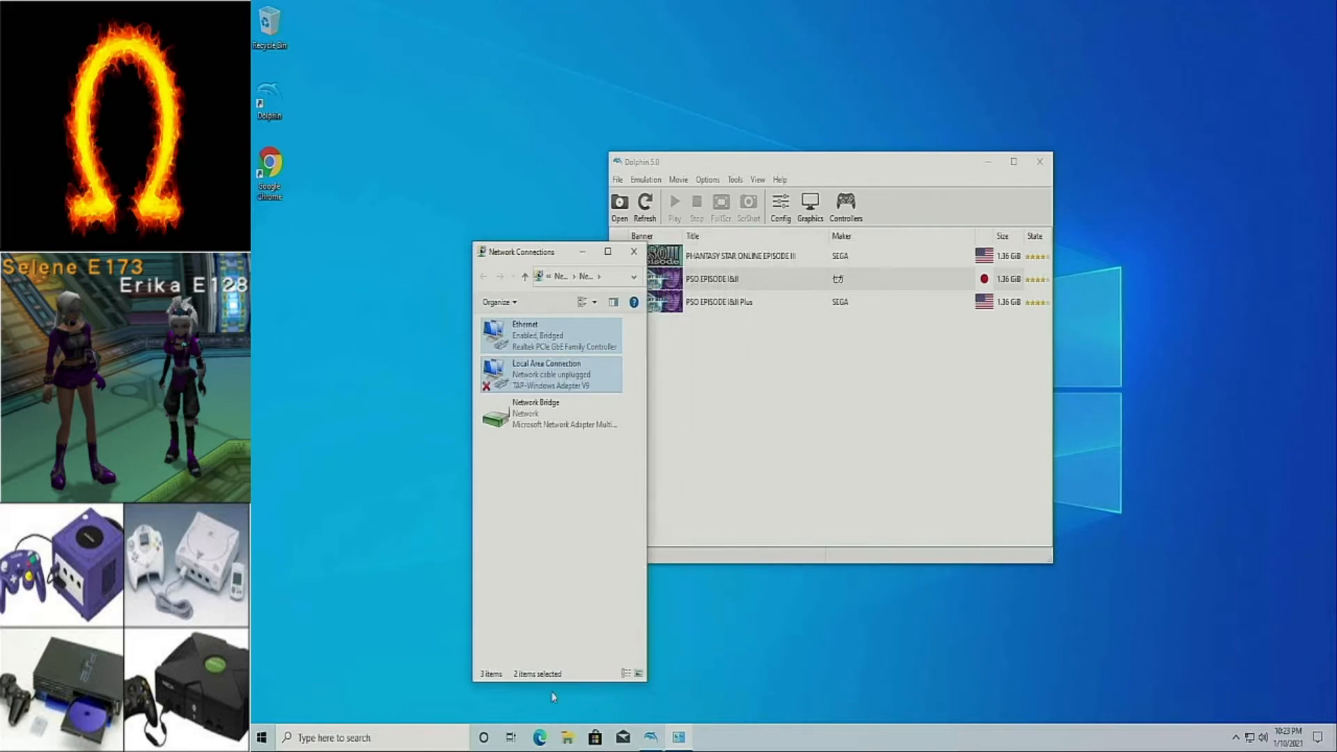
left_click_drag(554, 684, 548, 457)
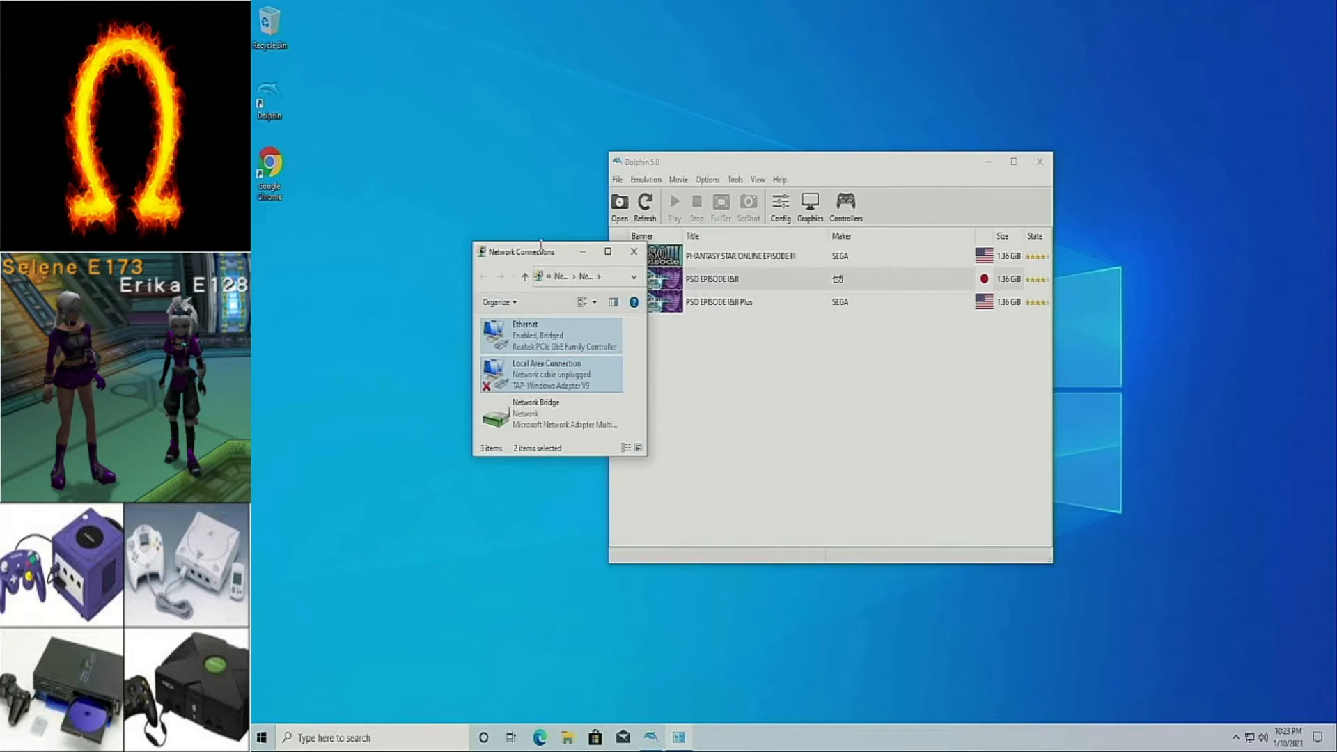
left_click_drag(540, 257, 349, 497)
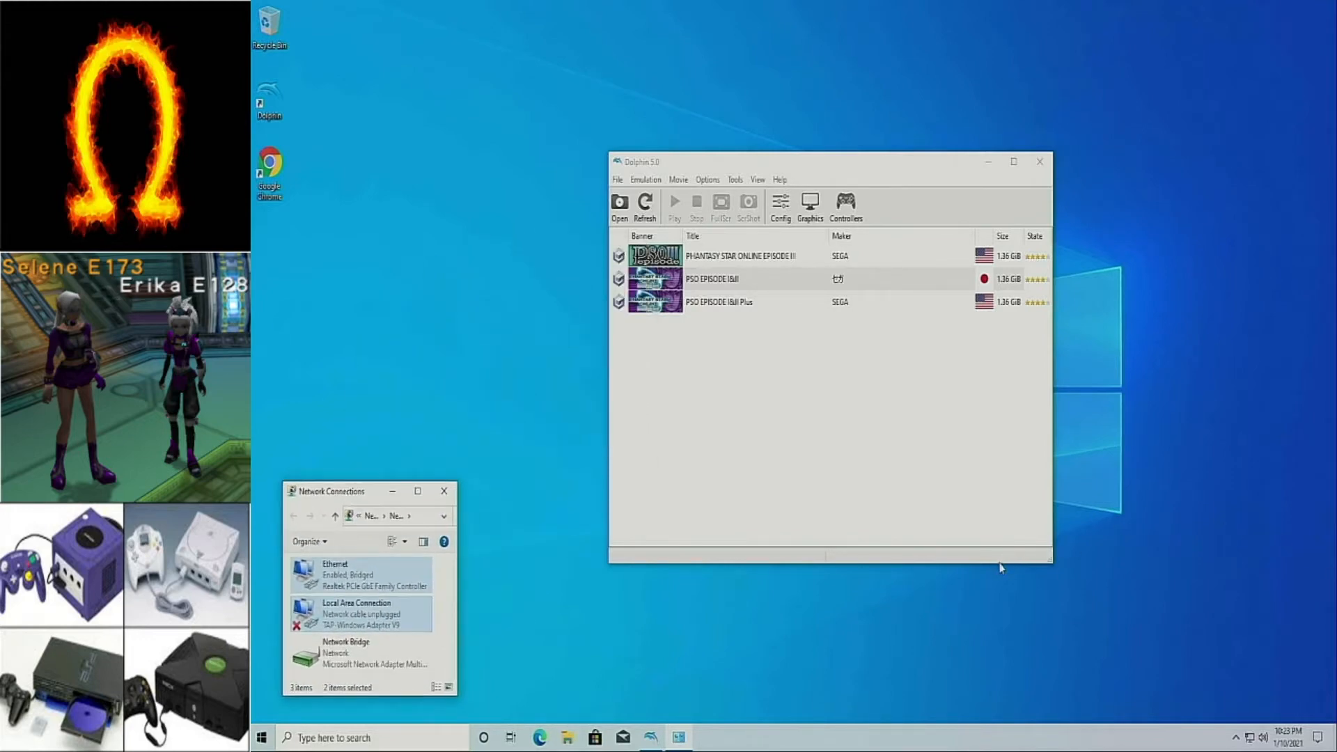
left_click_drag(996, 563, 977, 355)
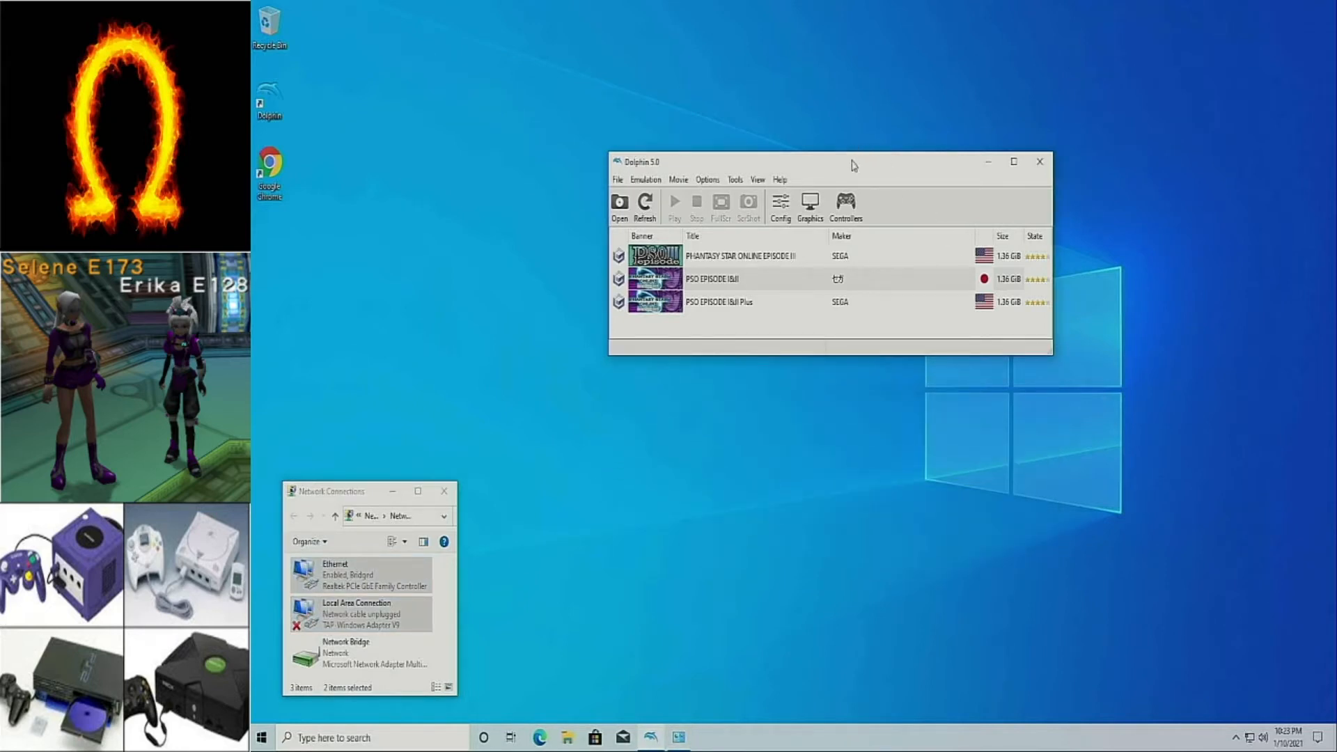
left_click_drag(852, 165, 1073, 64)
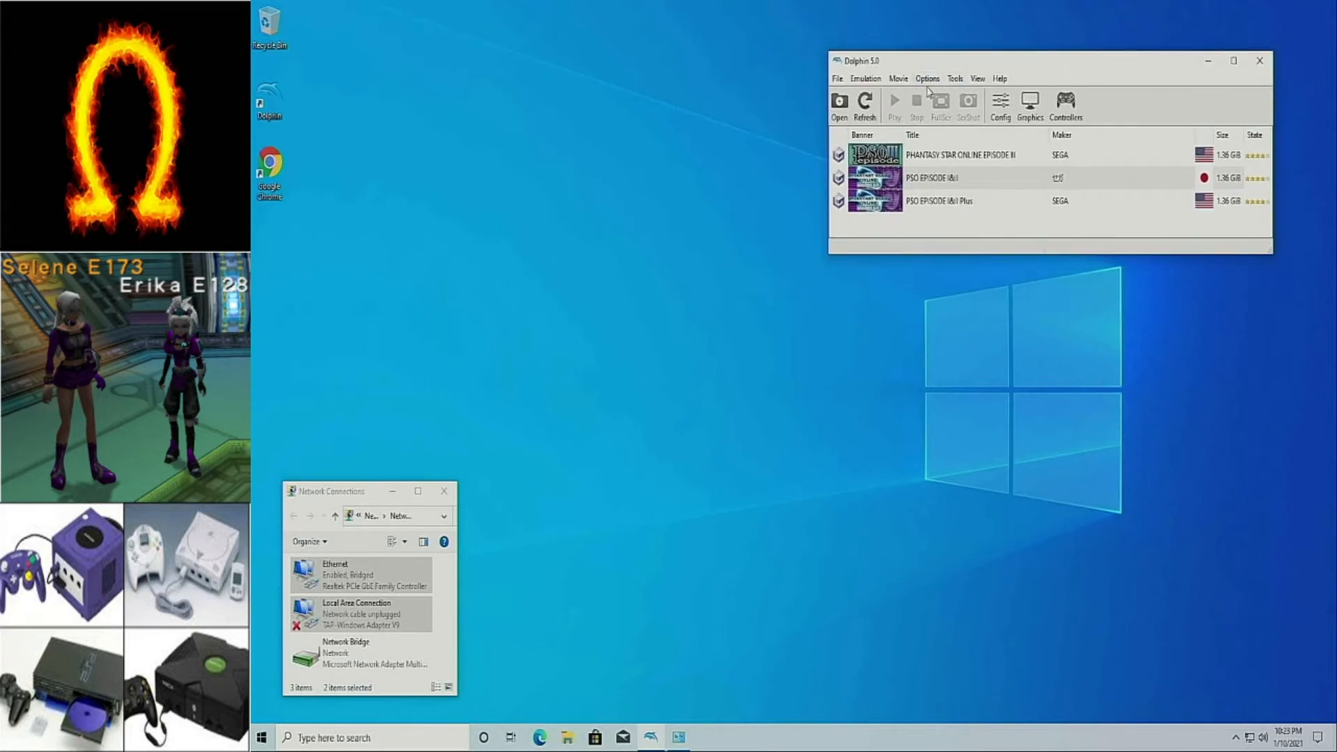
left_click(954, 78)
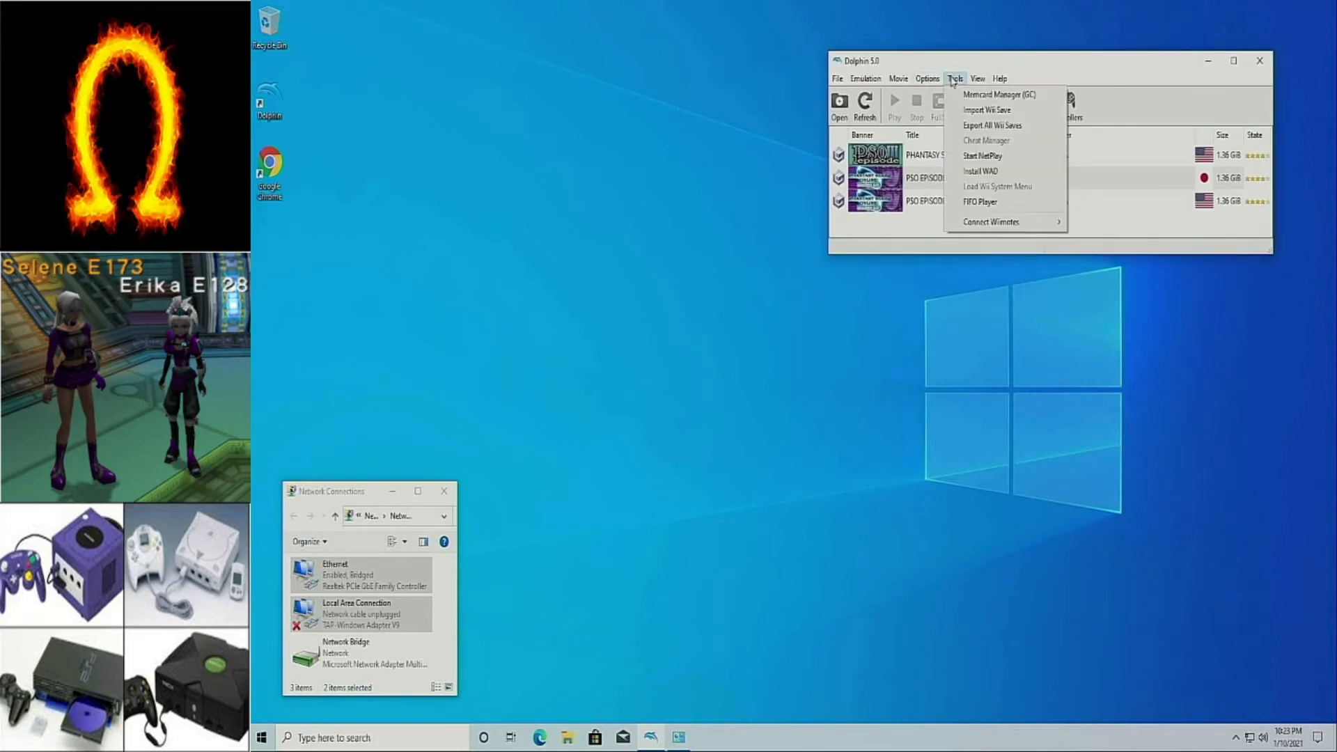
left_click(981, 95)
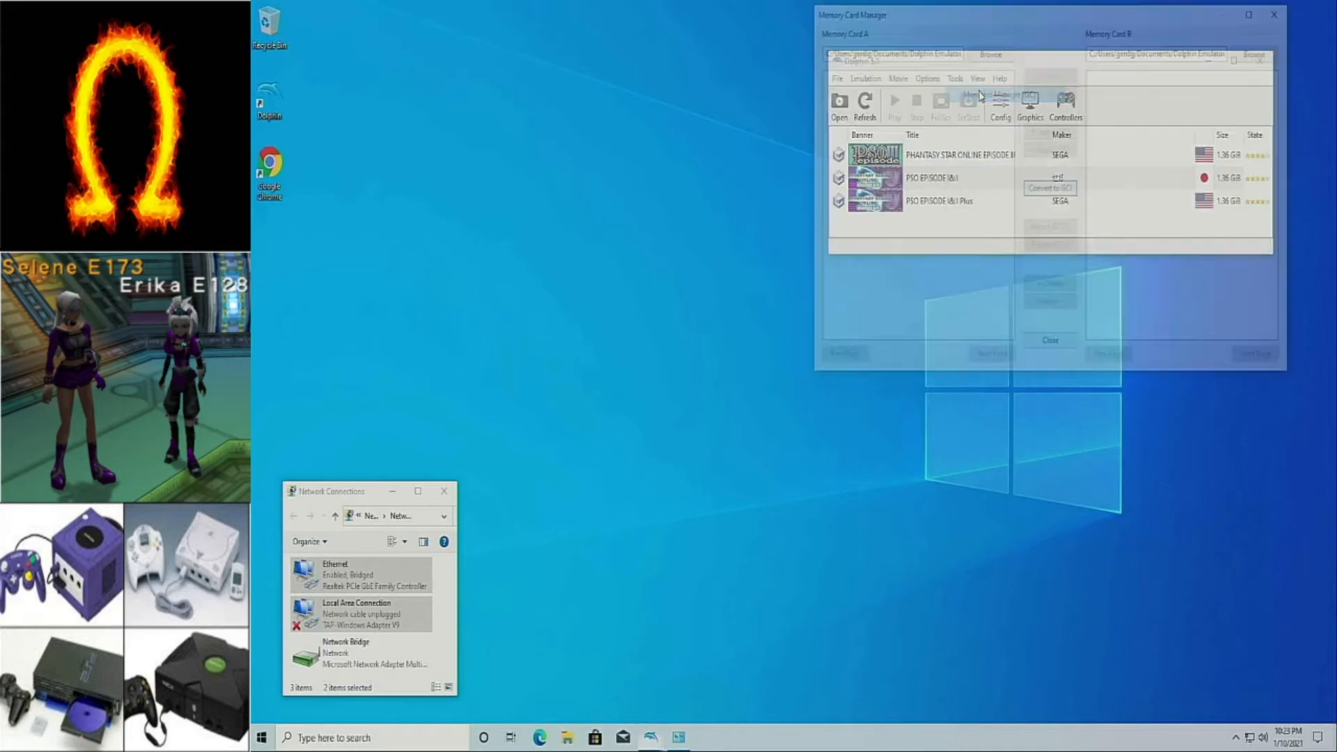
left_click(1281, 10)
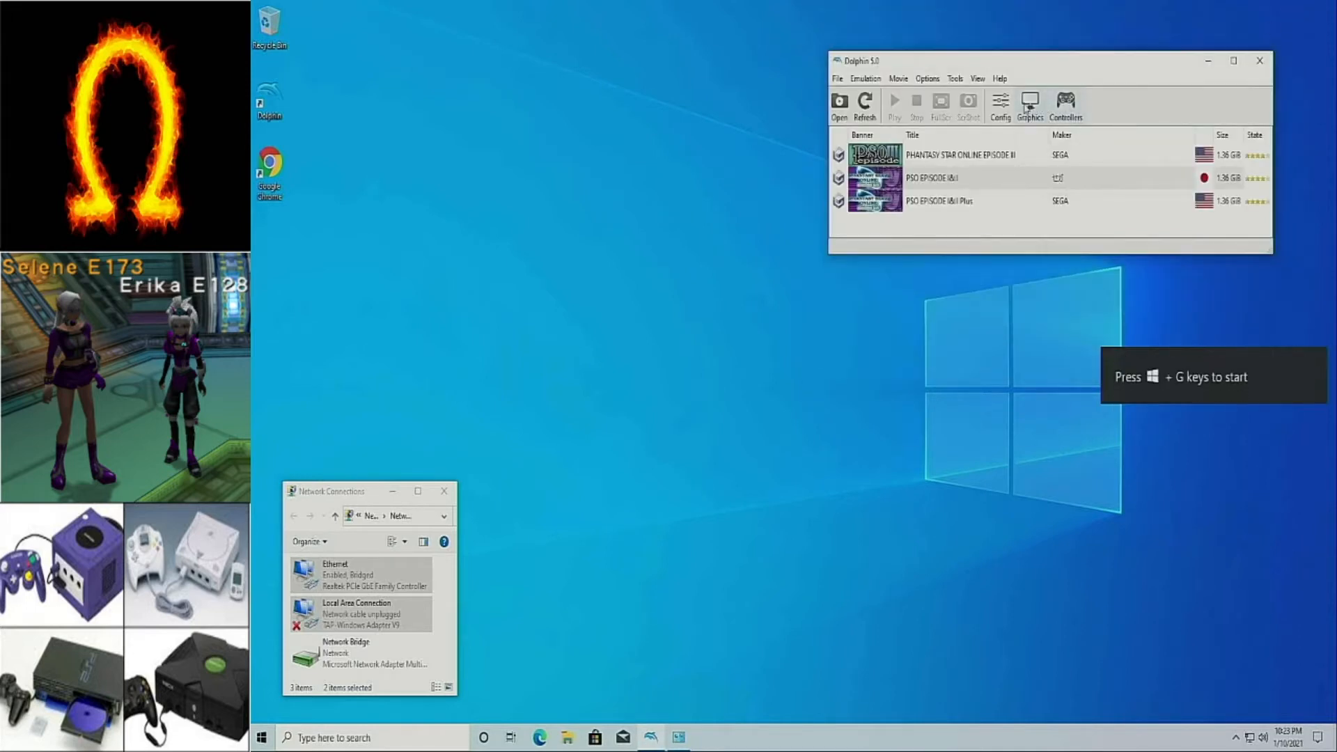
- Review Dolphin's GameCube device settings and the memory card files offered for Slot A in the PSO_GC backup folder, without choosing one
left_click(1001, 105)
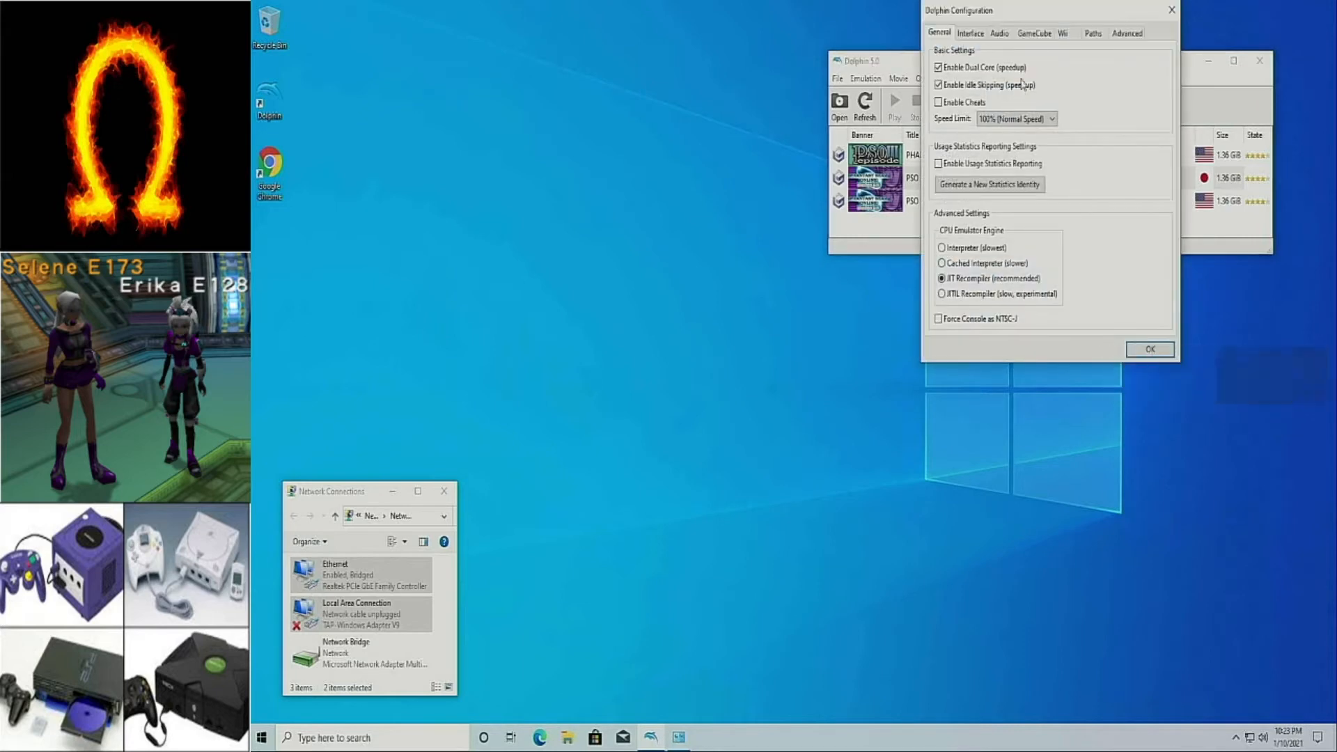
left_click(1035, 33)
left_click(1047, 150)
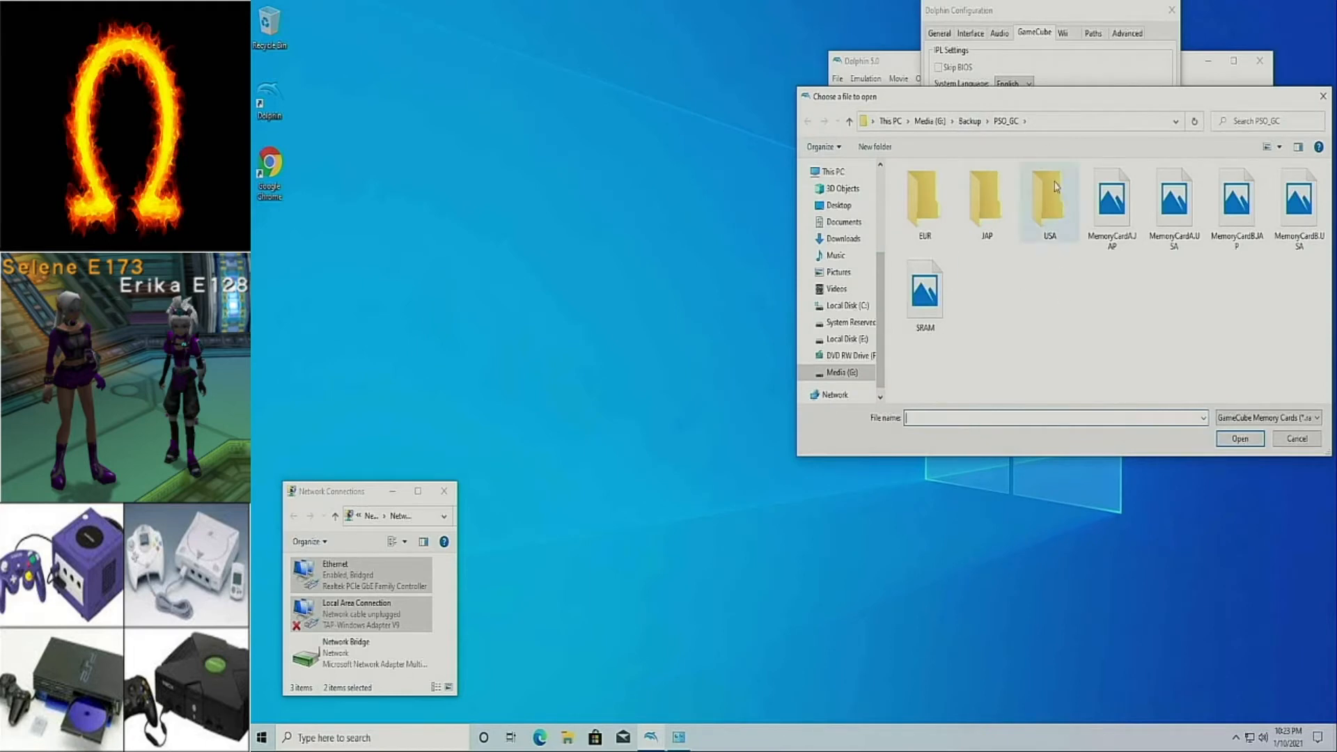
left_click(1243, 444)
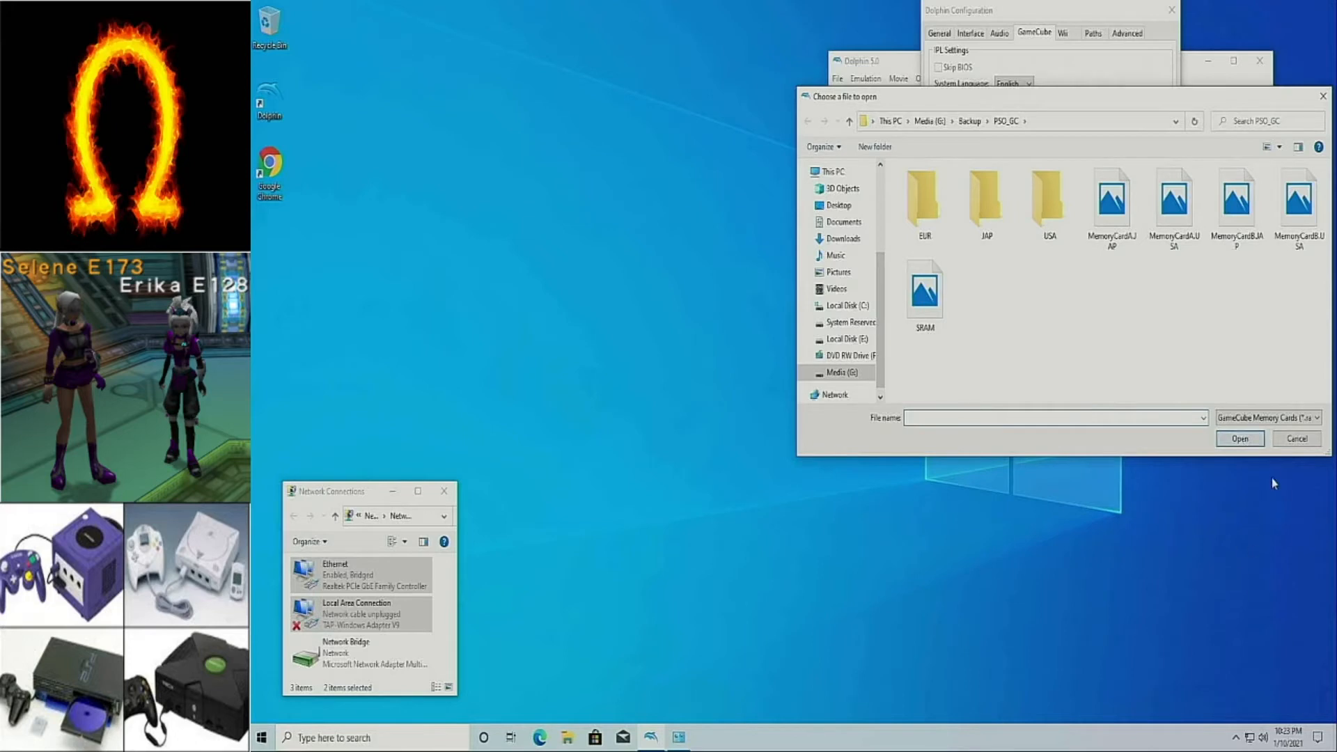
left_click(1293, 443)
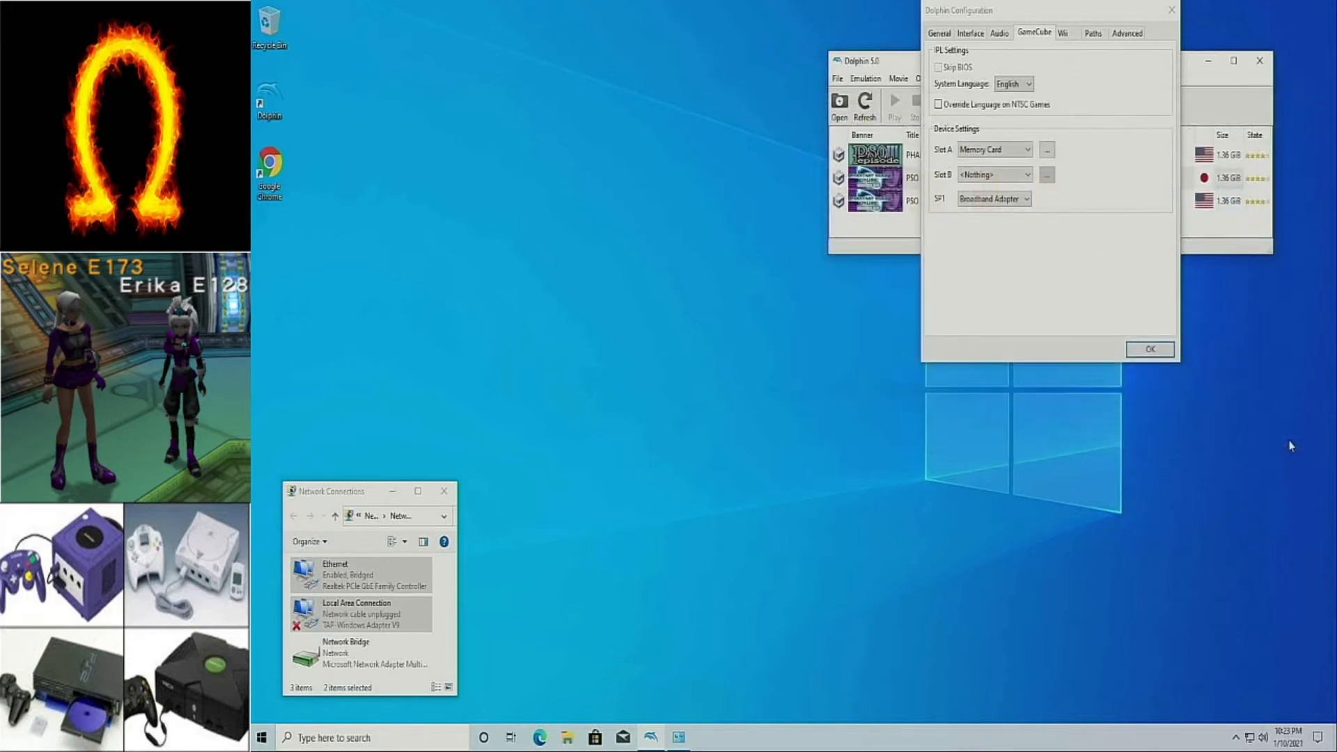
left_click(1147, 352)
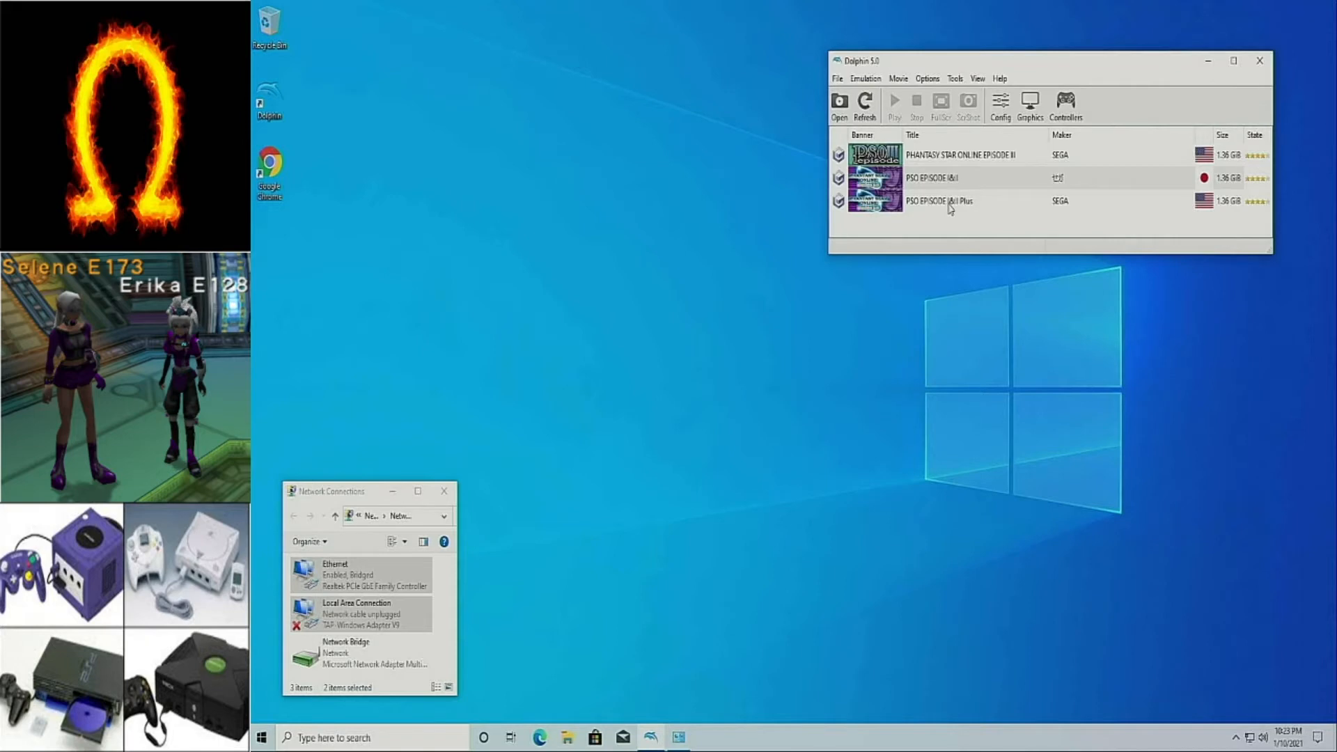
- Launch the Japanese PSO EPISODE I&II, switch between the game and the game list, and confirm stopping the emulation
left_click(967, 185)
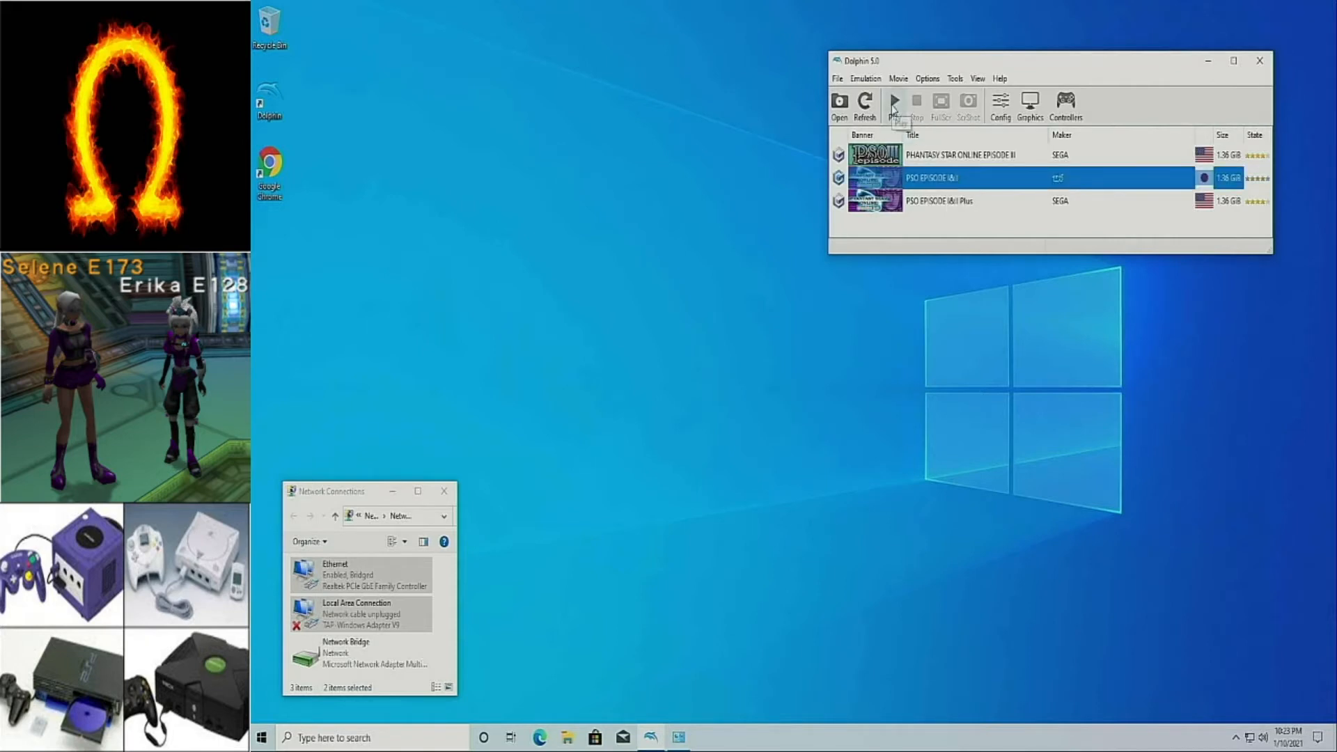
left_click(895, 104)
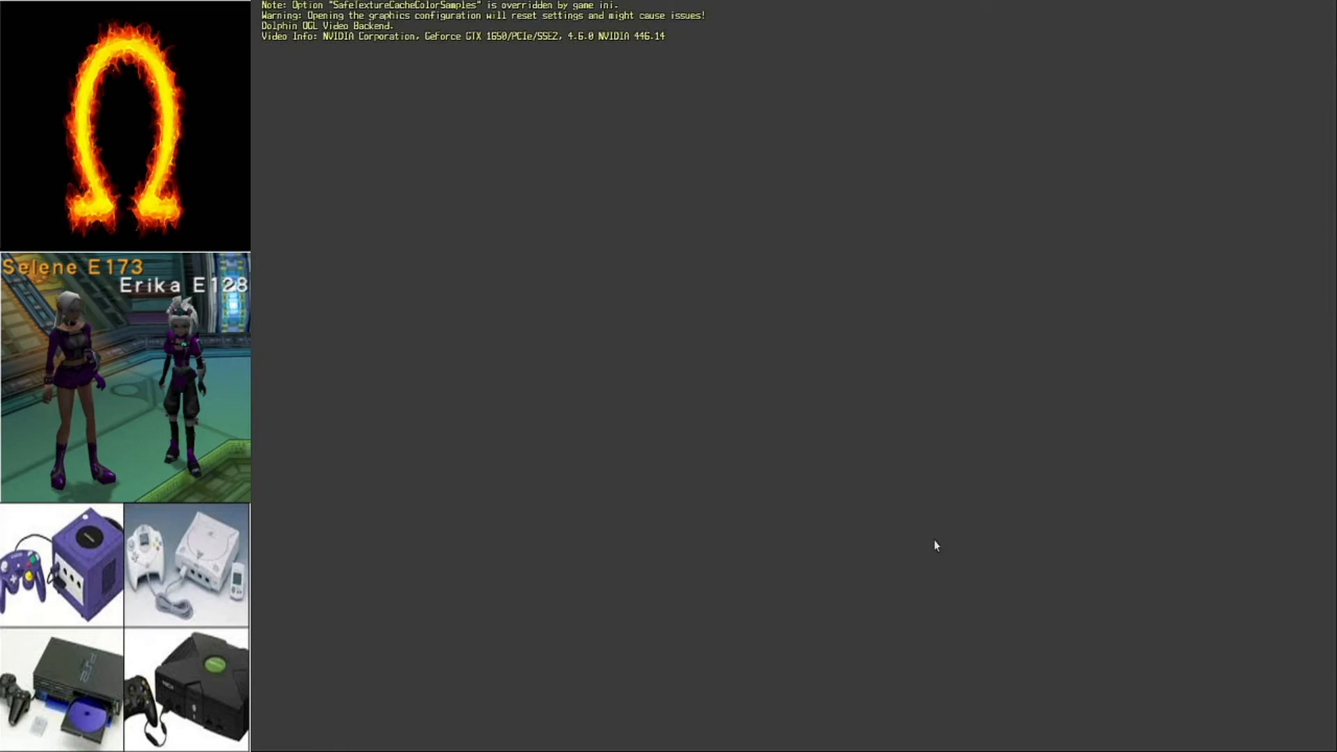
key("alt+Tab")
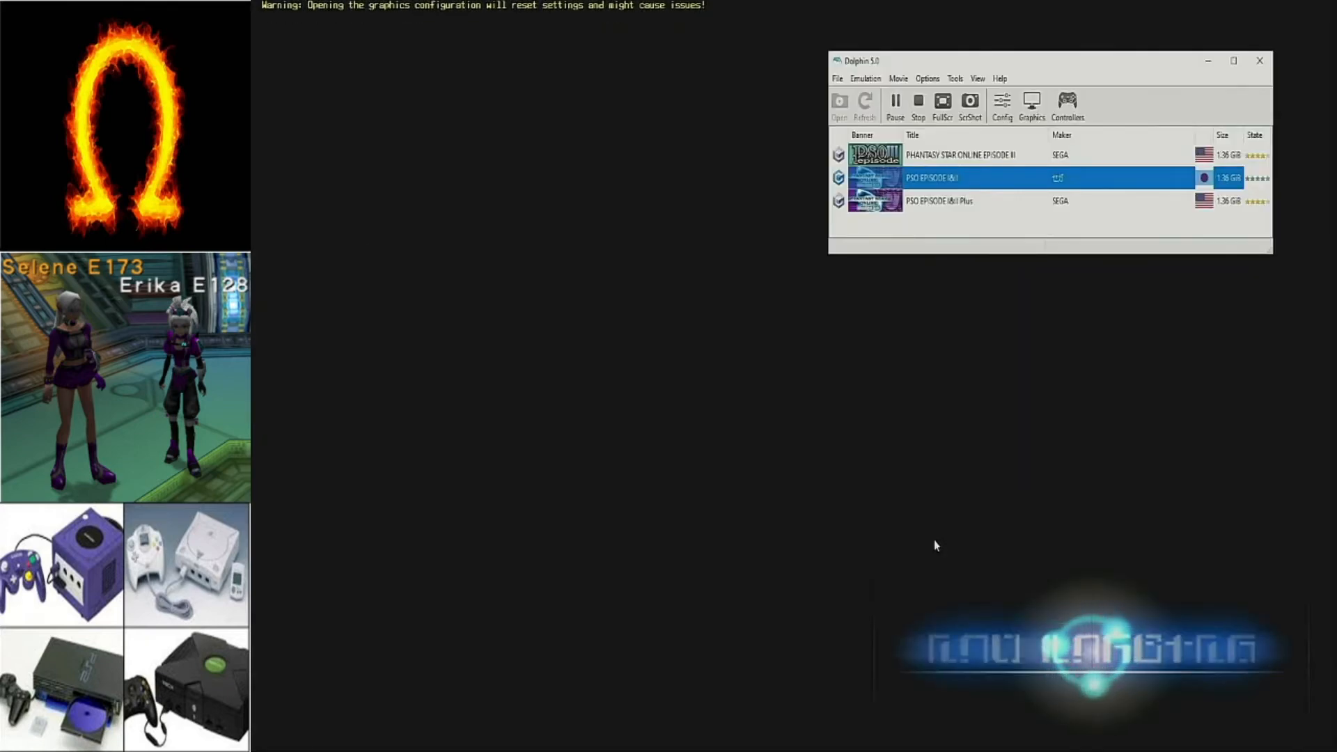
key("alt+Tab")
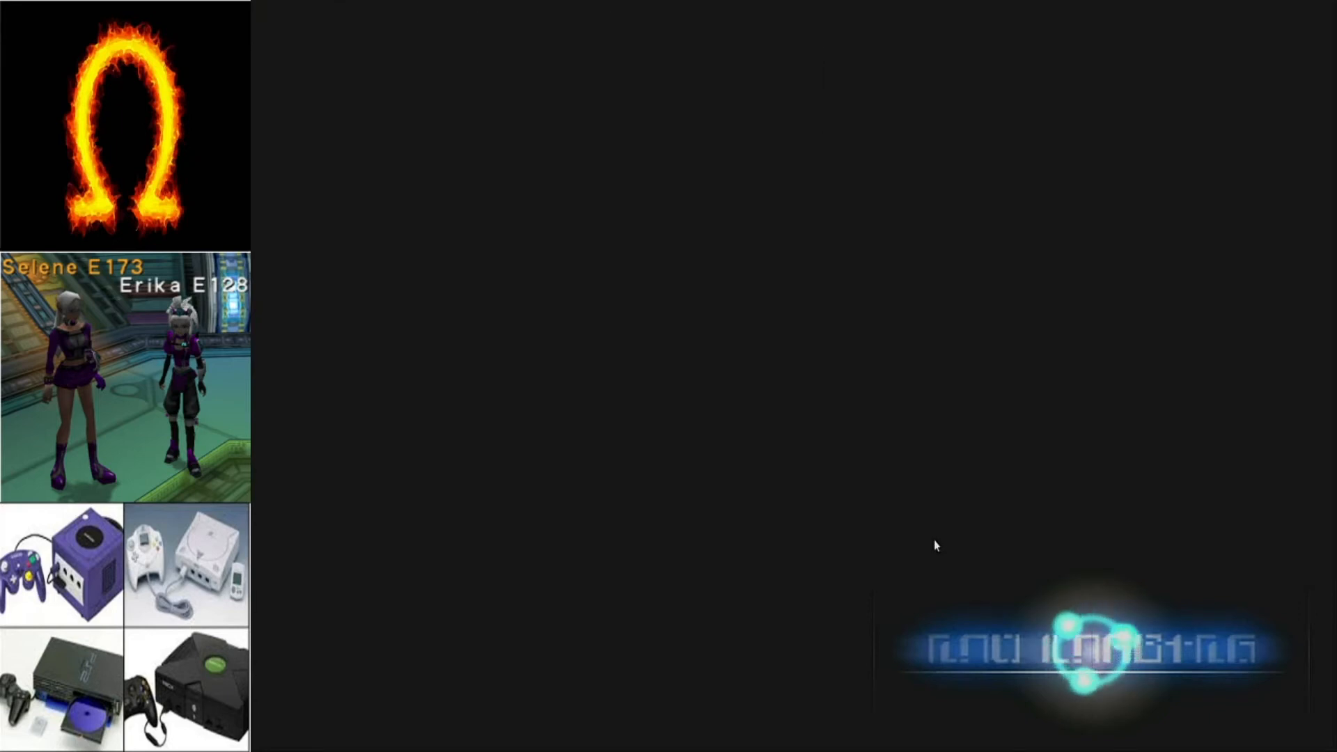
key("alt+Tab")
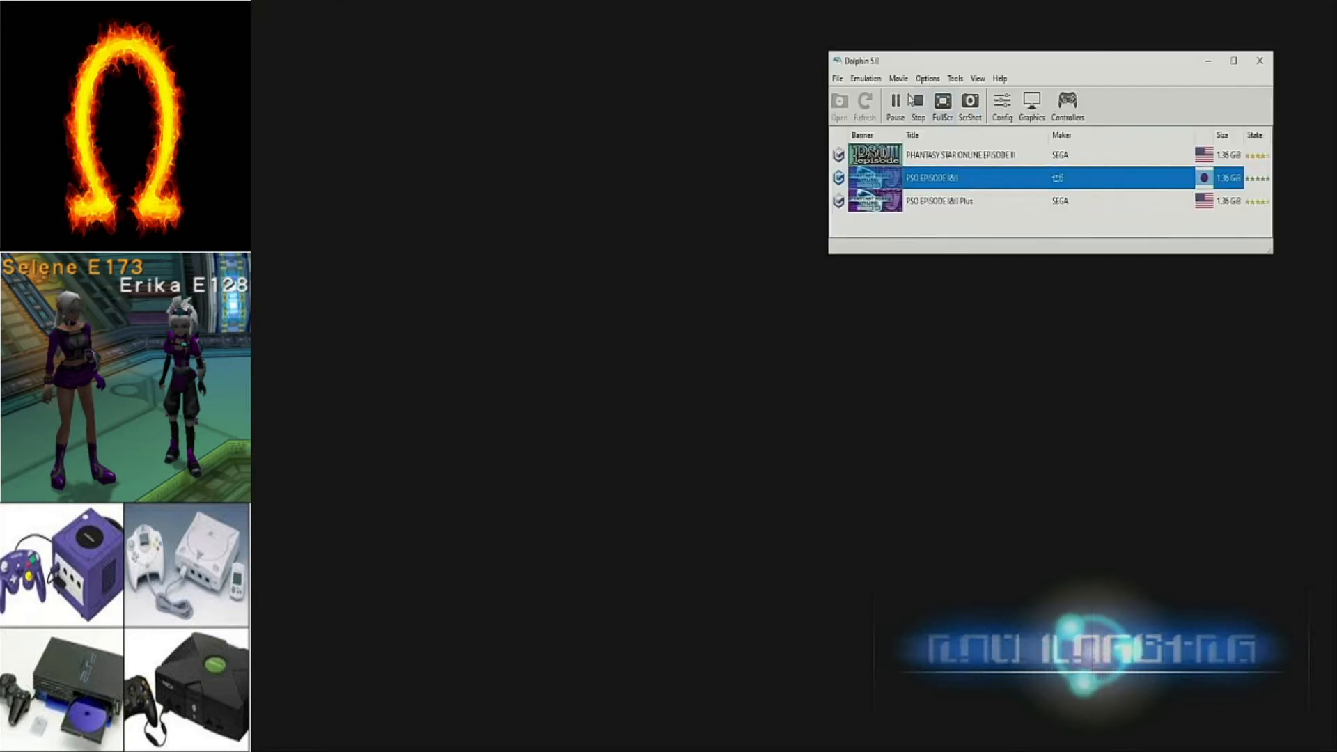
left_click(918, 105)
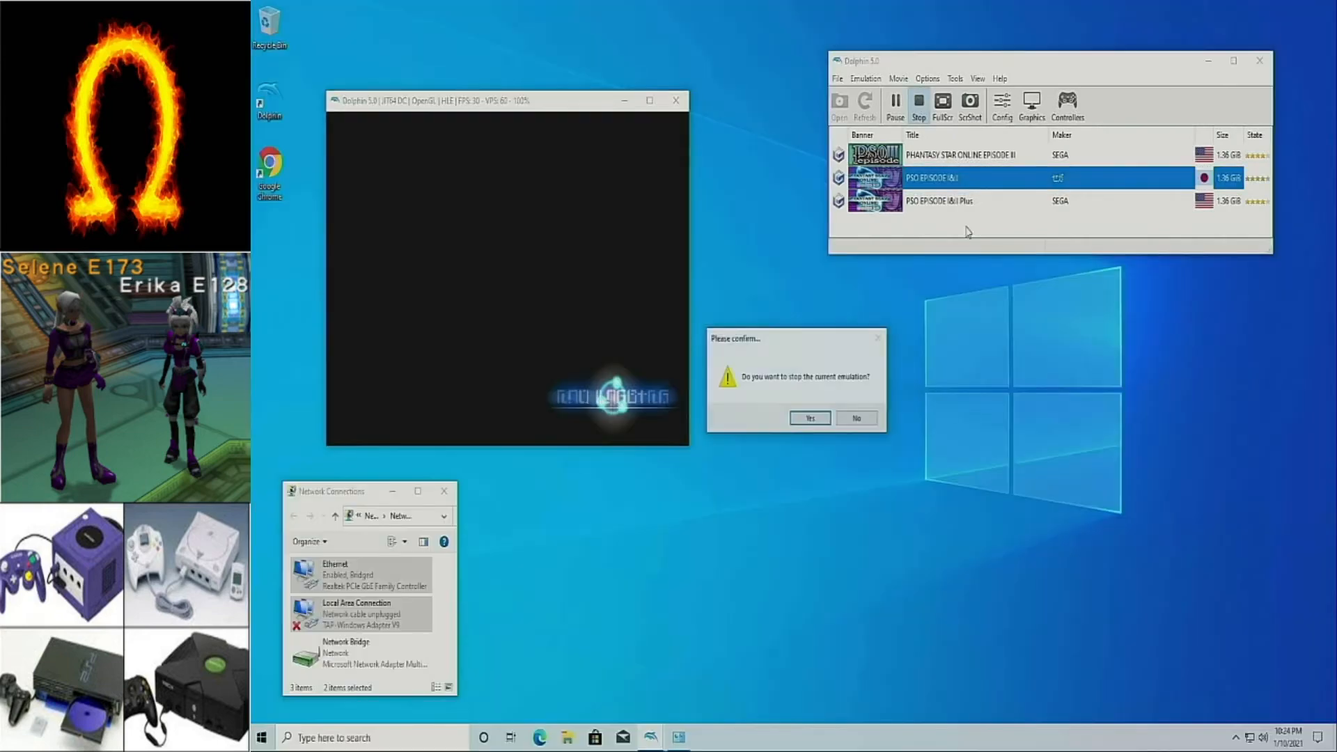
left_click(810, 419)
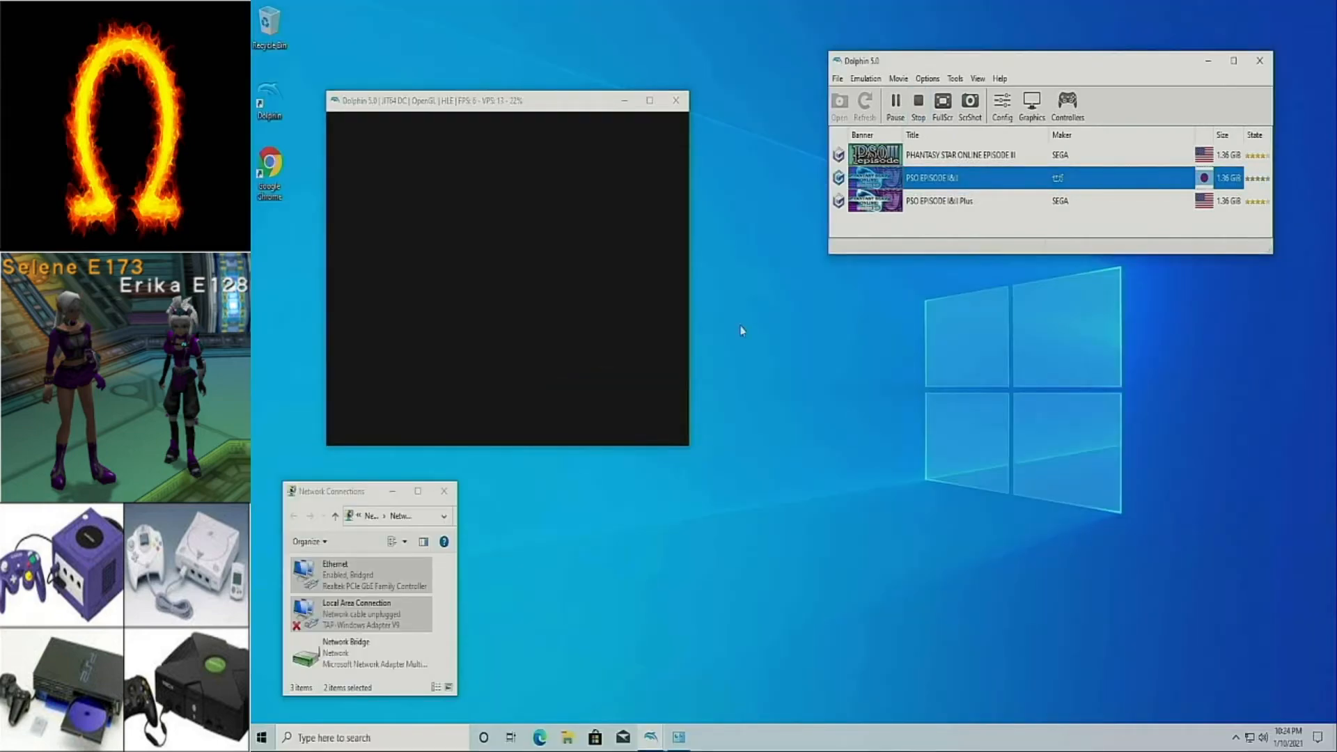
- Move the running game's window below the Dolphin game list and stop the emulation
left_click_drag(482, 103, 1028, 313)
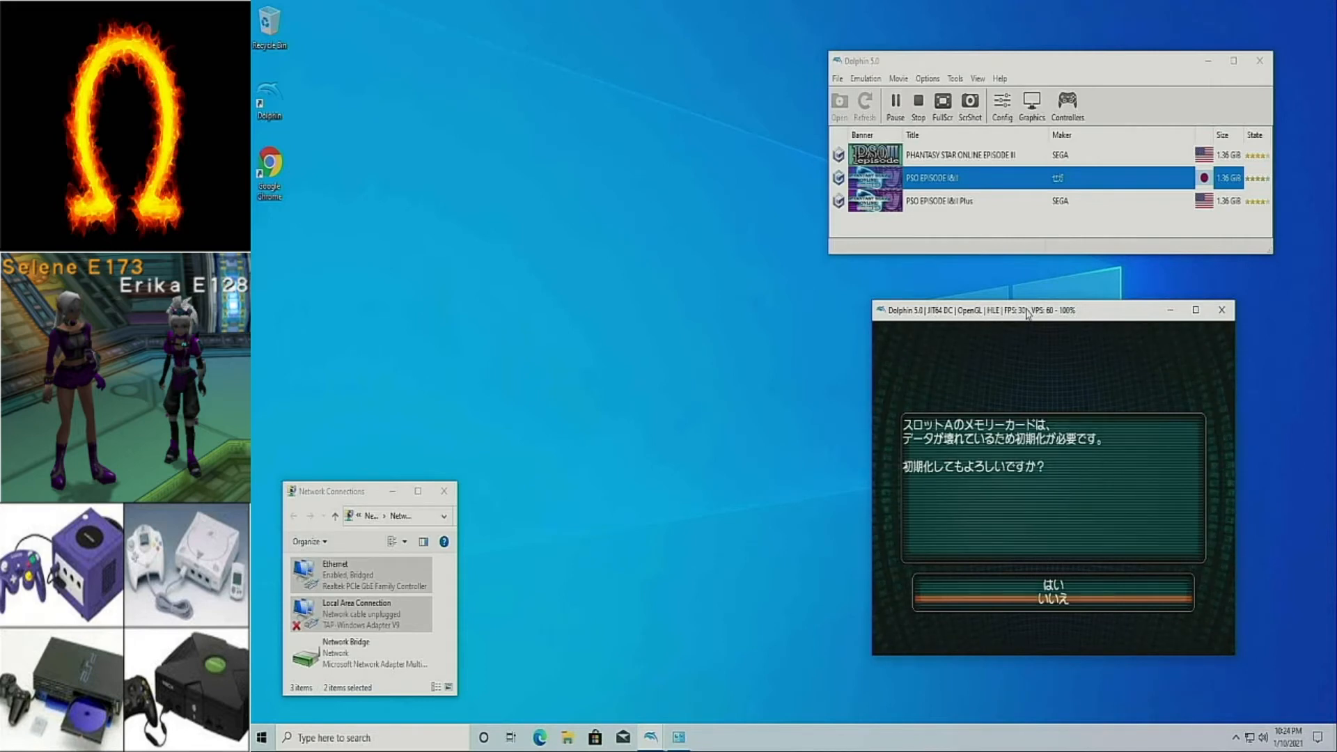
left_click(916, 100)
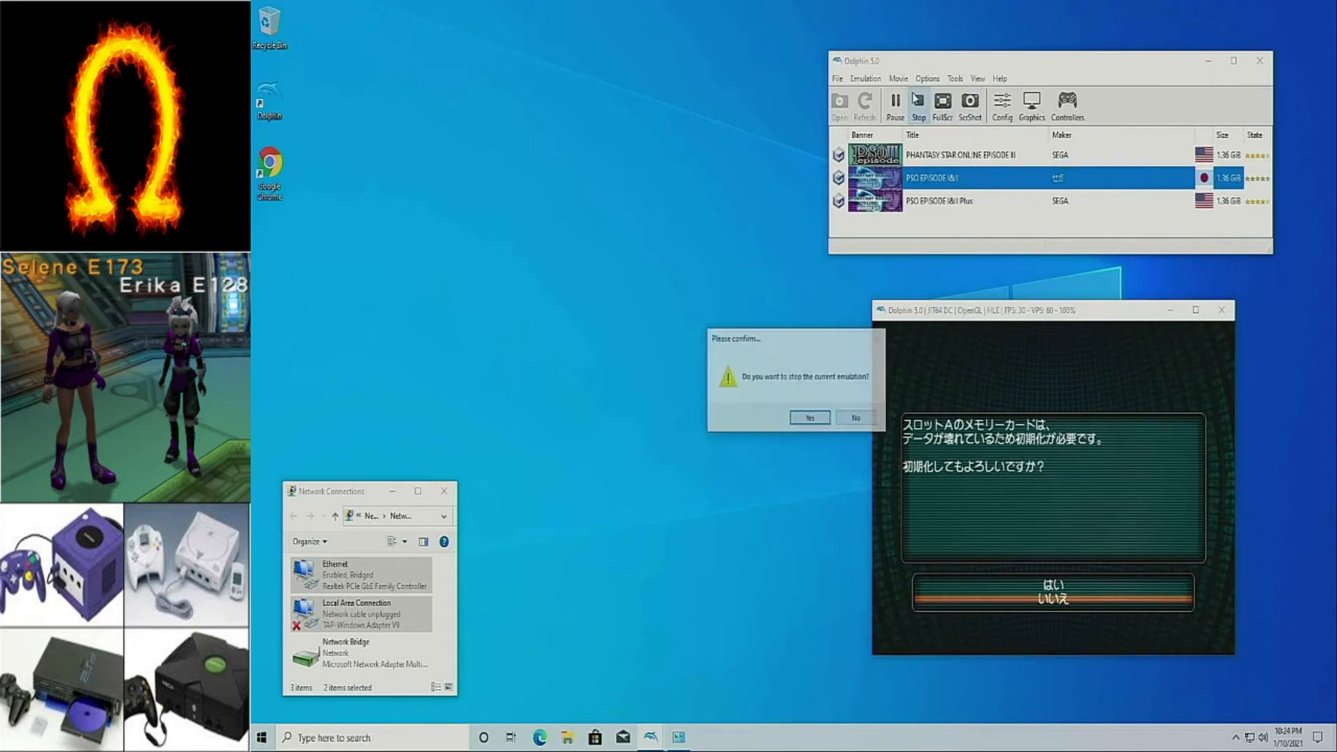
left_click(813, 419)
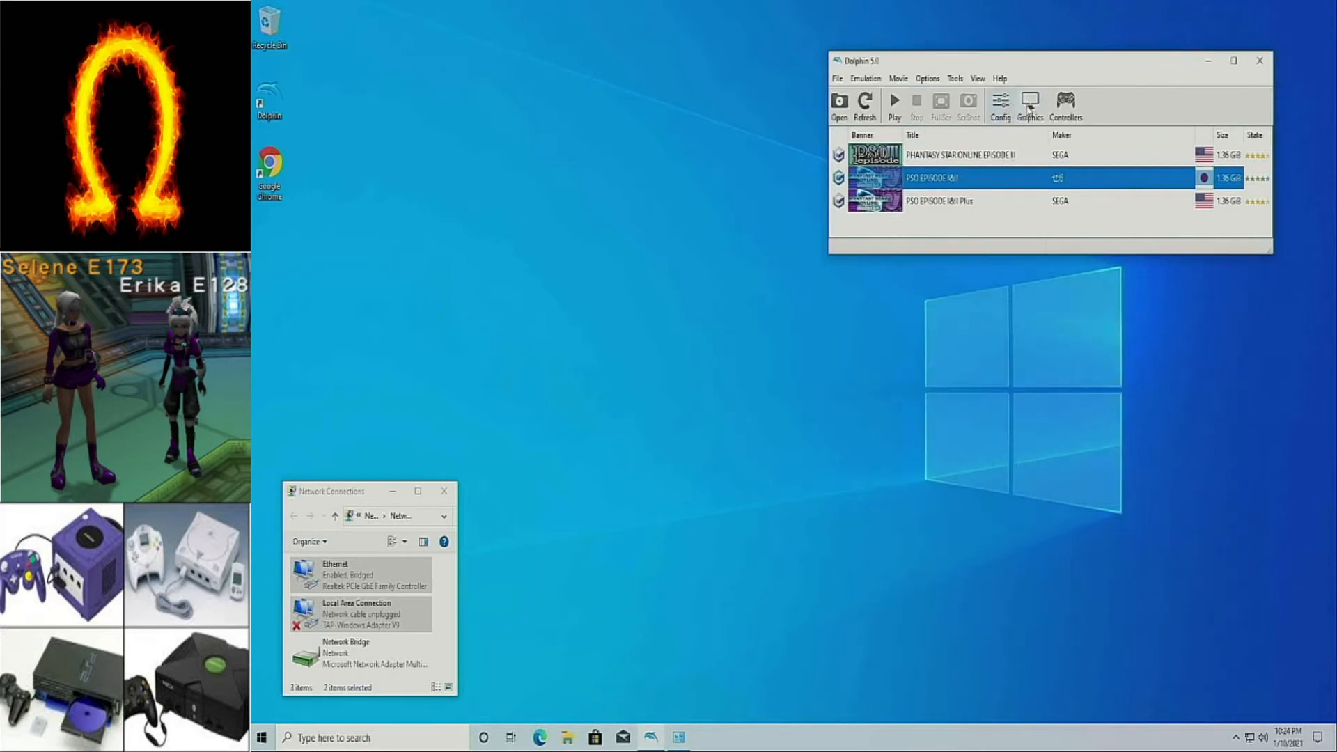
- Turn off Use Fullscreen in Dolphin's graphics configuration and close it
left_click(1029, 106)
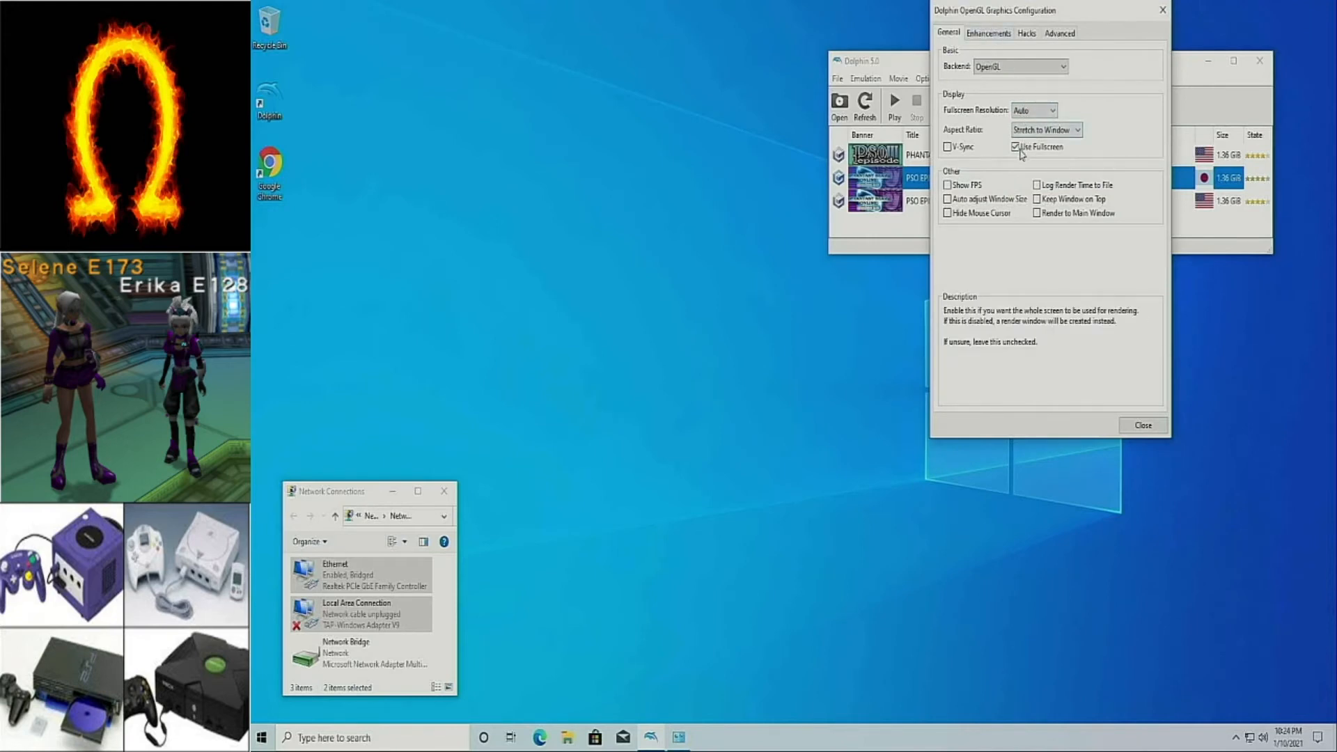
left_click(1015, 147)
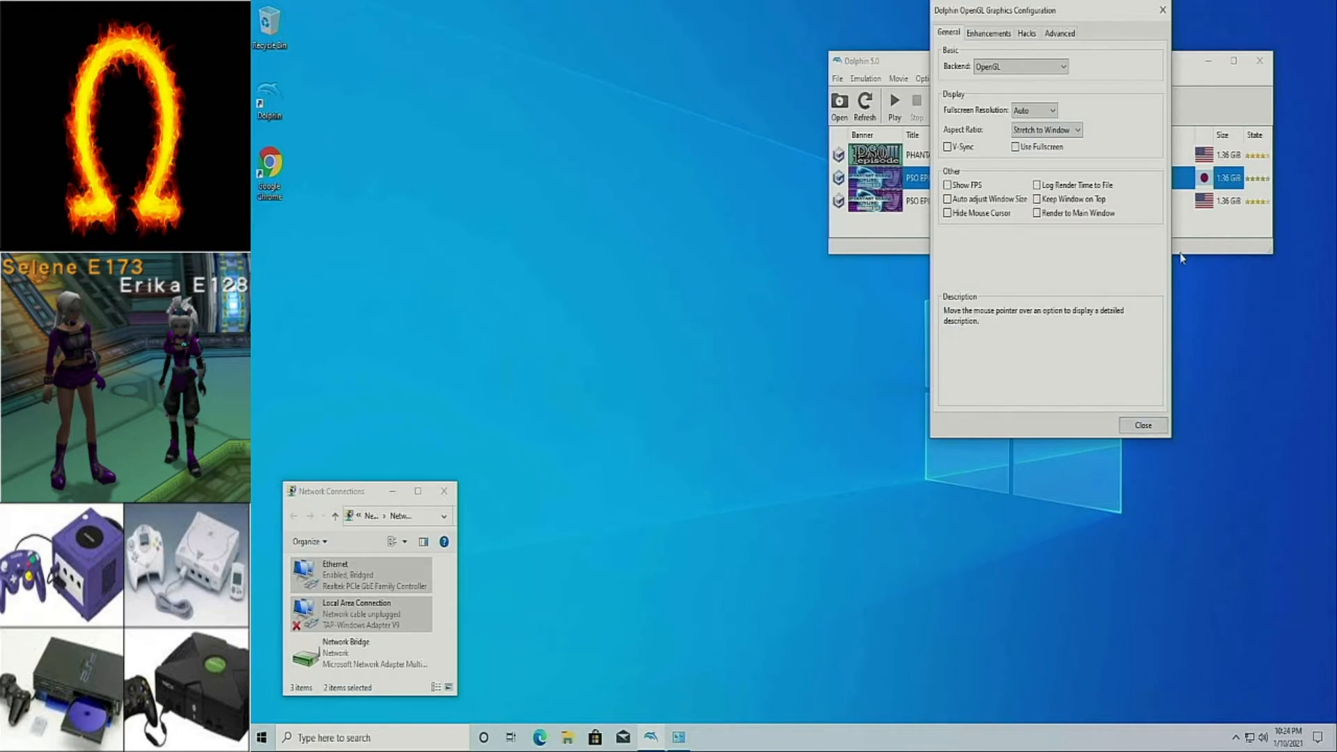
left_click(1142, 428)
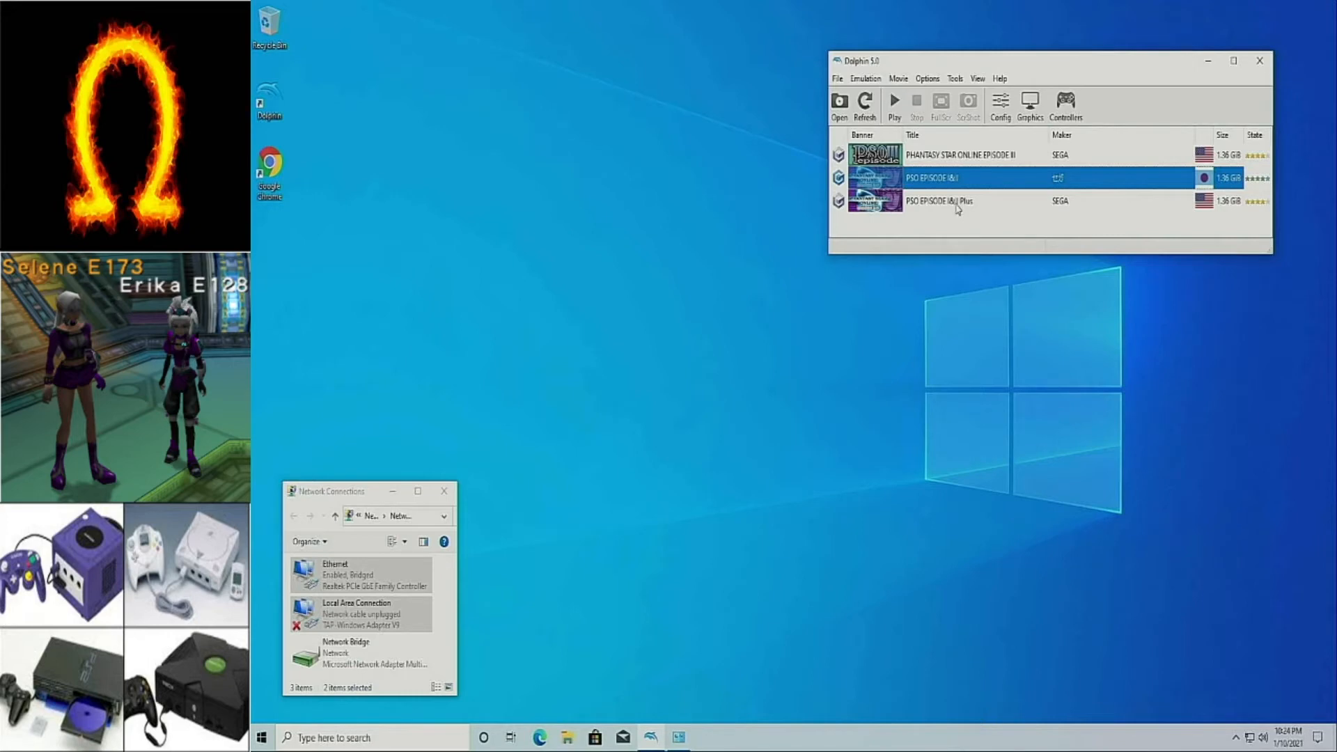
- Launch PSO EPISODE I&II Plus and place the Network Connections window beside the game window near the desktop's centre
left_click(947, 206)
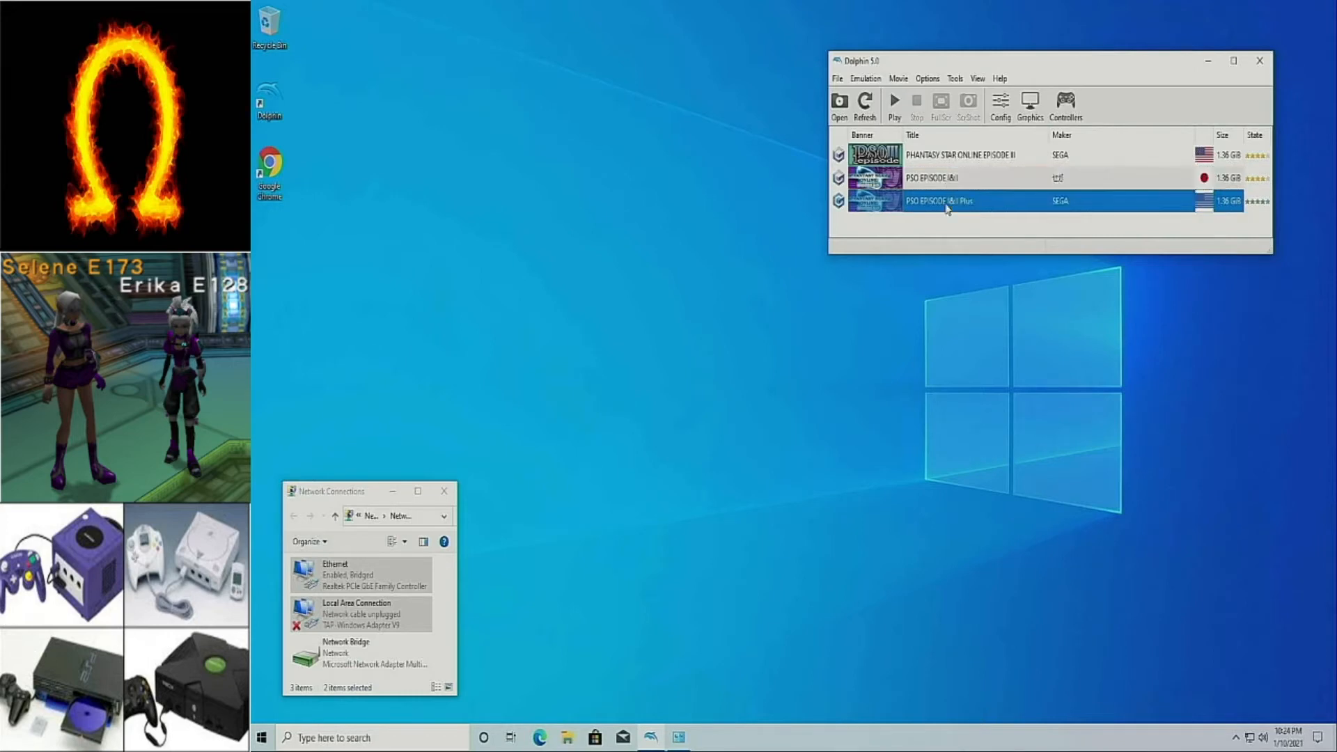
left_click(896, 108)
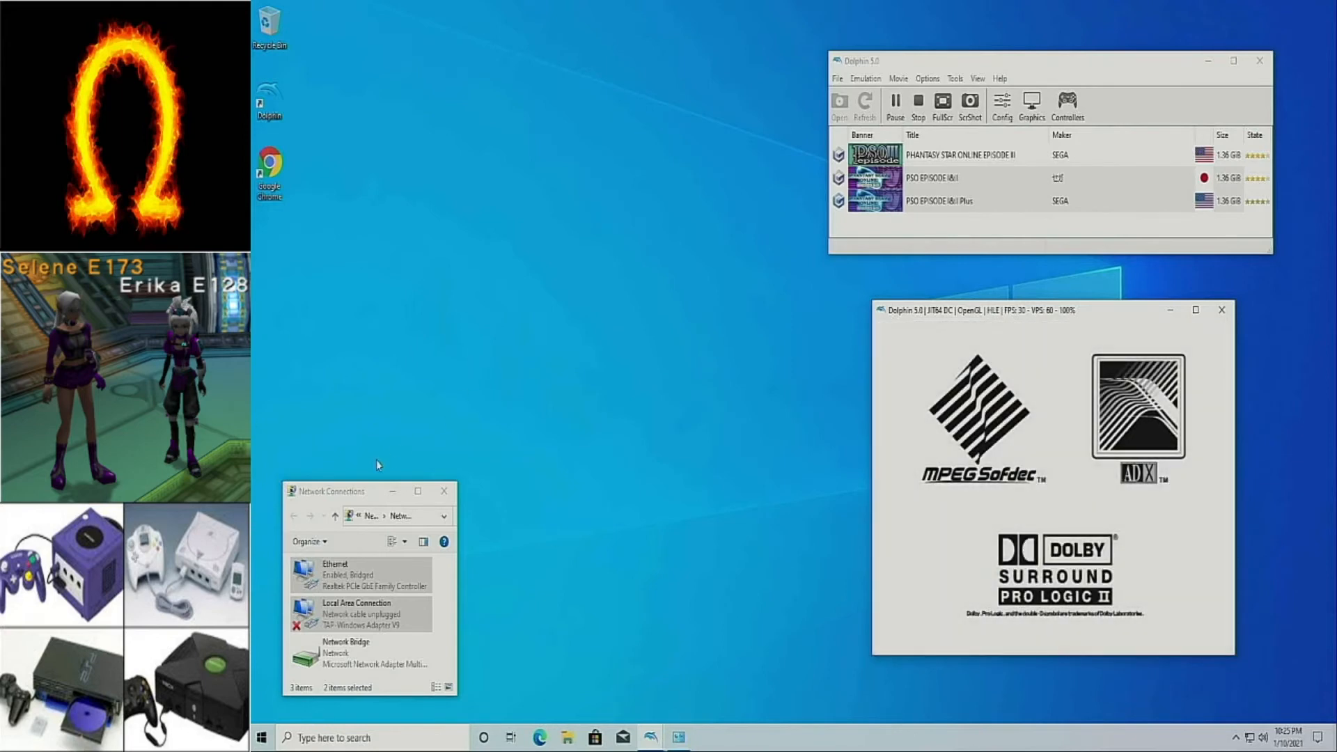
left_click_drag(345, 493, 600, 305)
left_click_drag(1027, 312, 876, 263)
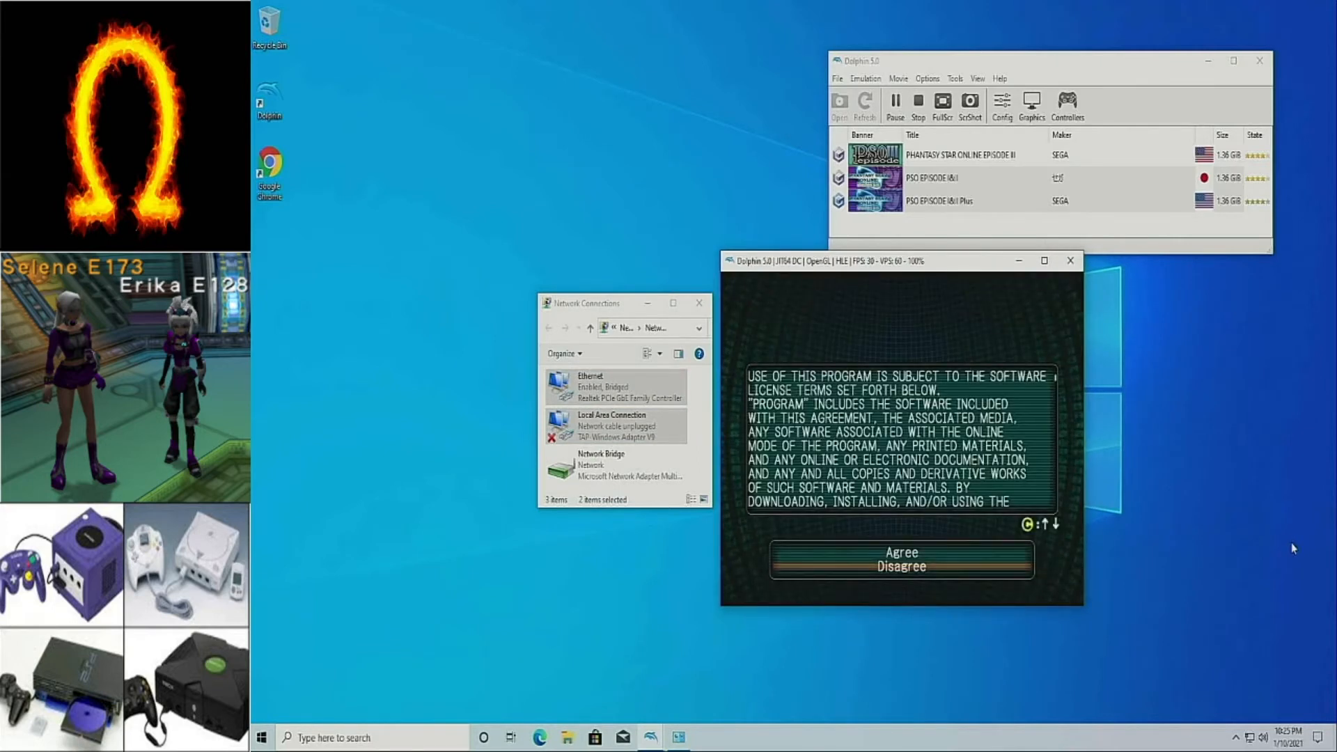
- Agree to the game's license terms and format the Memory Card in Slot A
key("Up")
key("x")
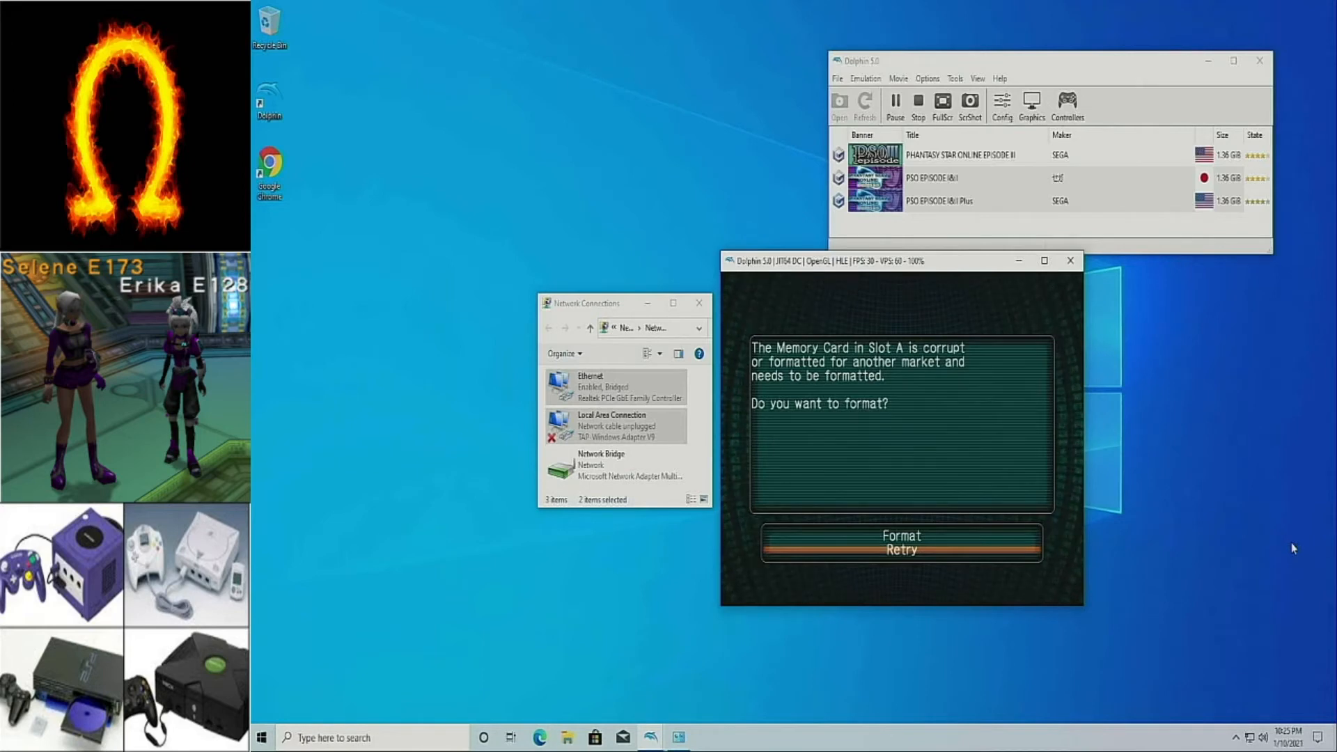
key("Up")
key("x")
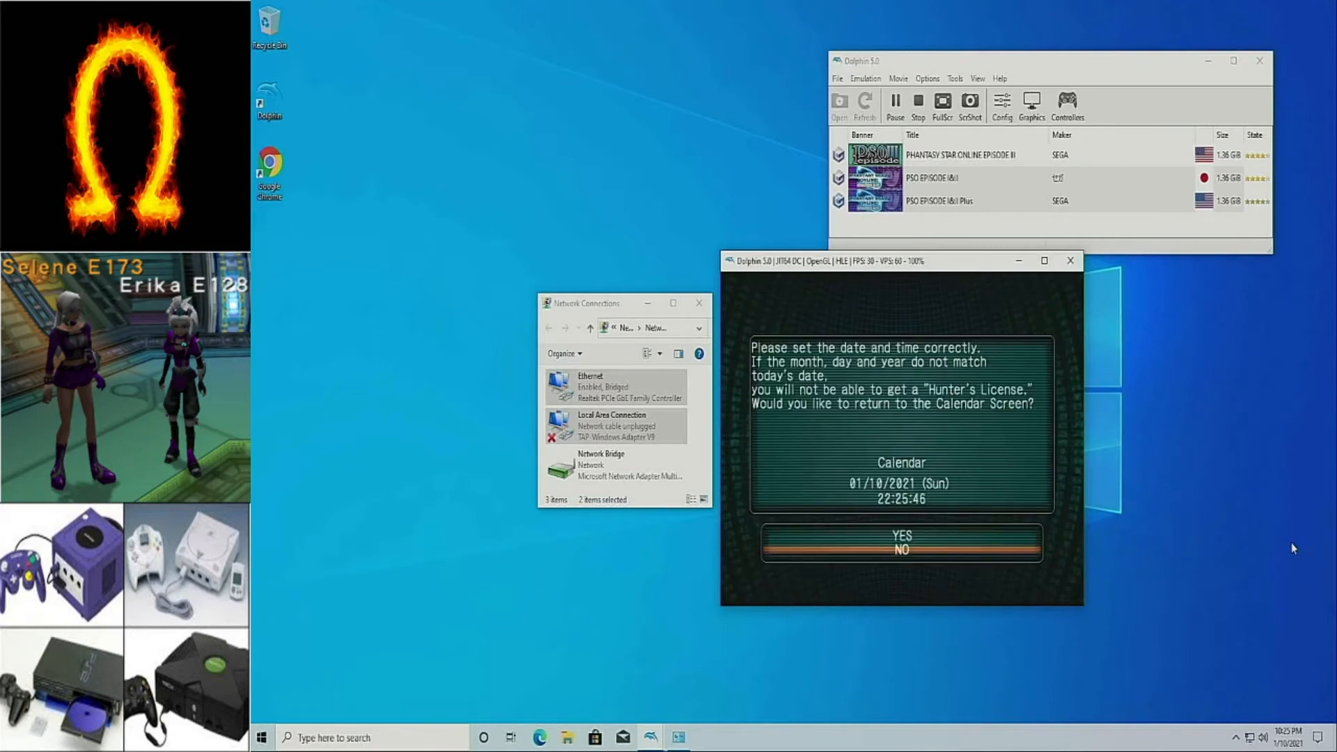
- Decline returning to the Calendar Screen and enter the game's Options from the title screen
key("x")
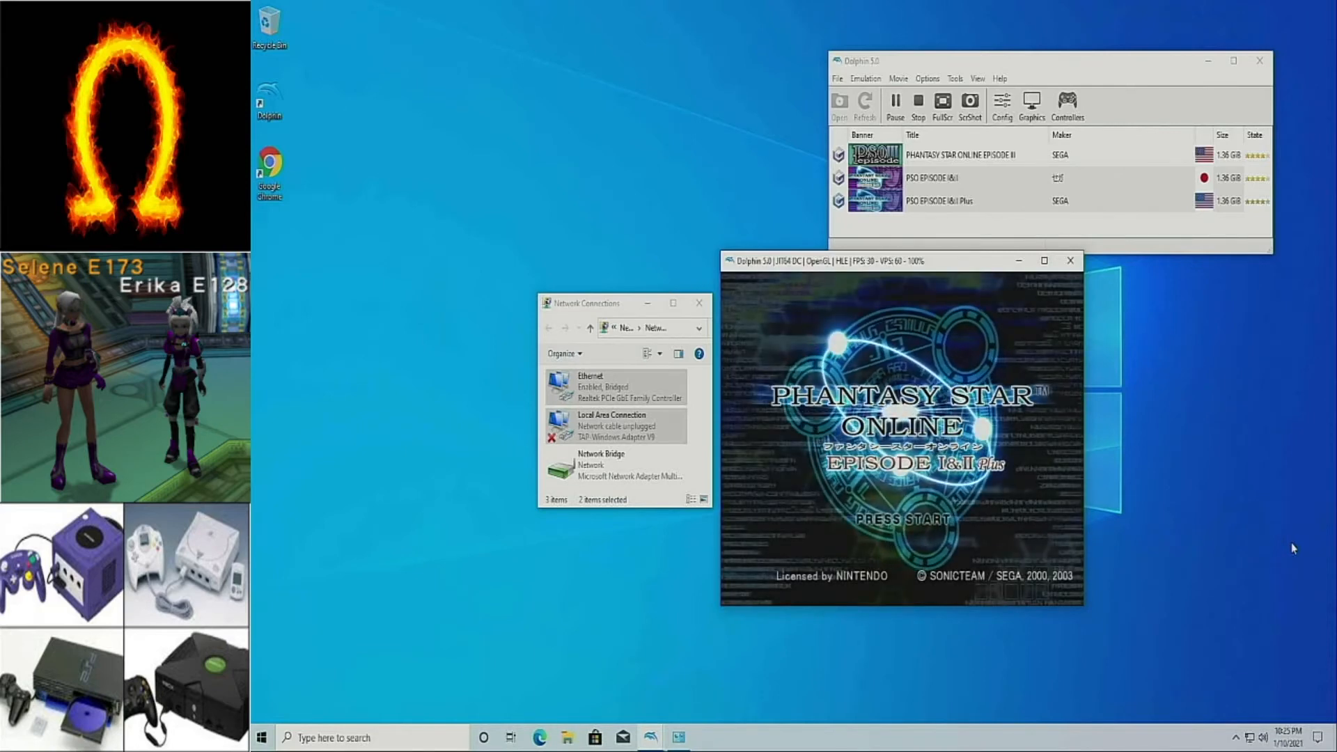
key("Return")
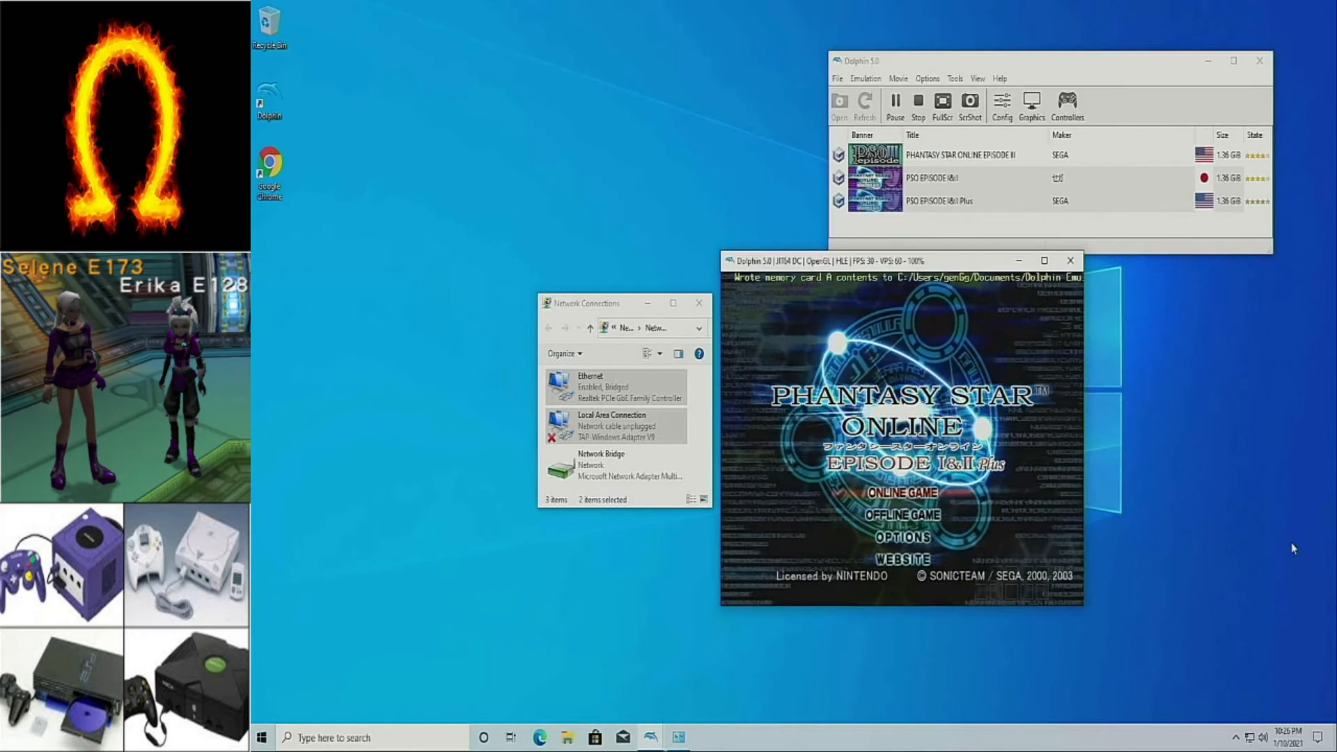
key("Return")
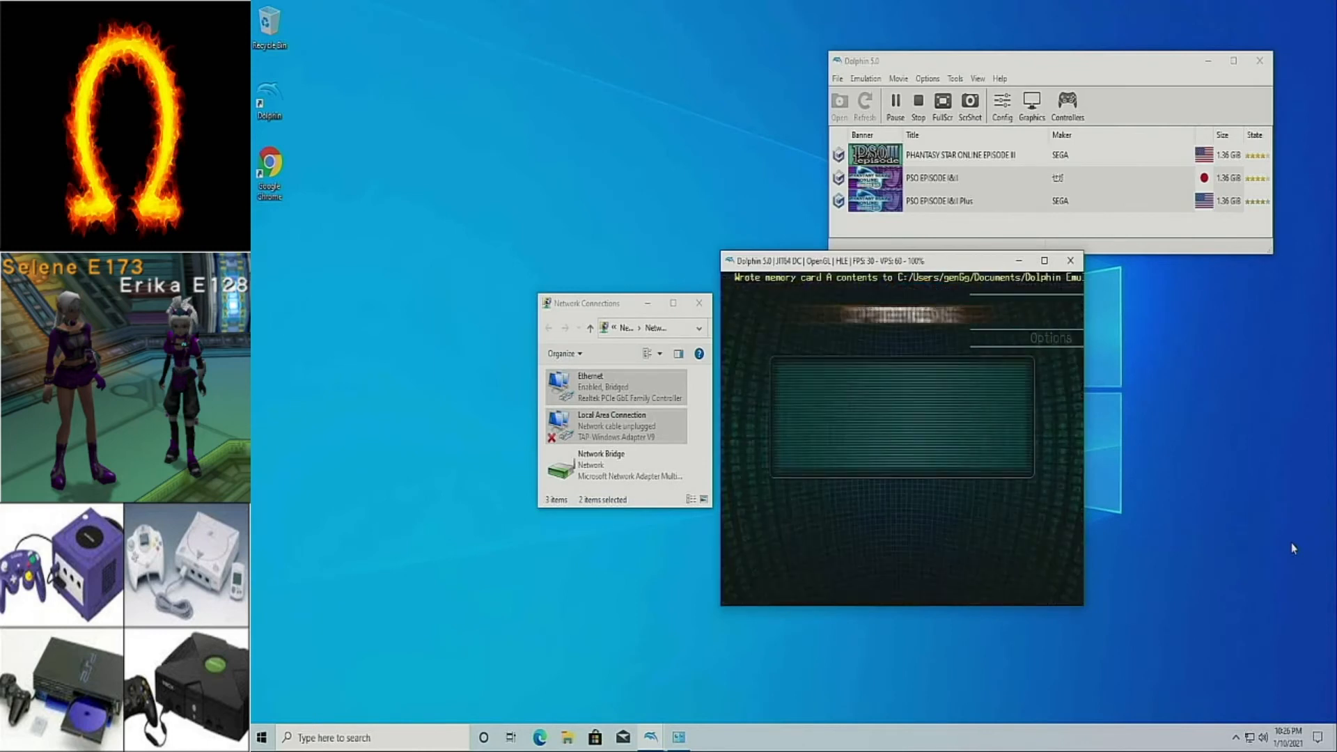
- Open Provider Option under Network Option and agree to go to the Network Setup Screen
key("Down")
key("Down")
key("Down")
key("Down")
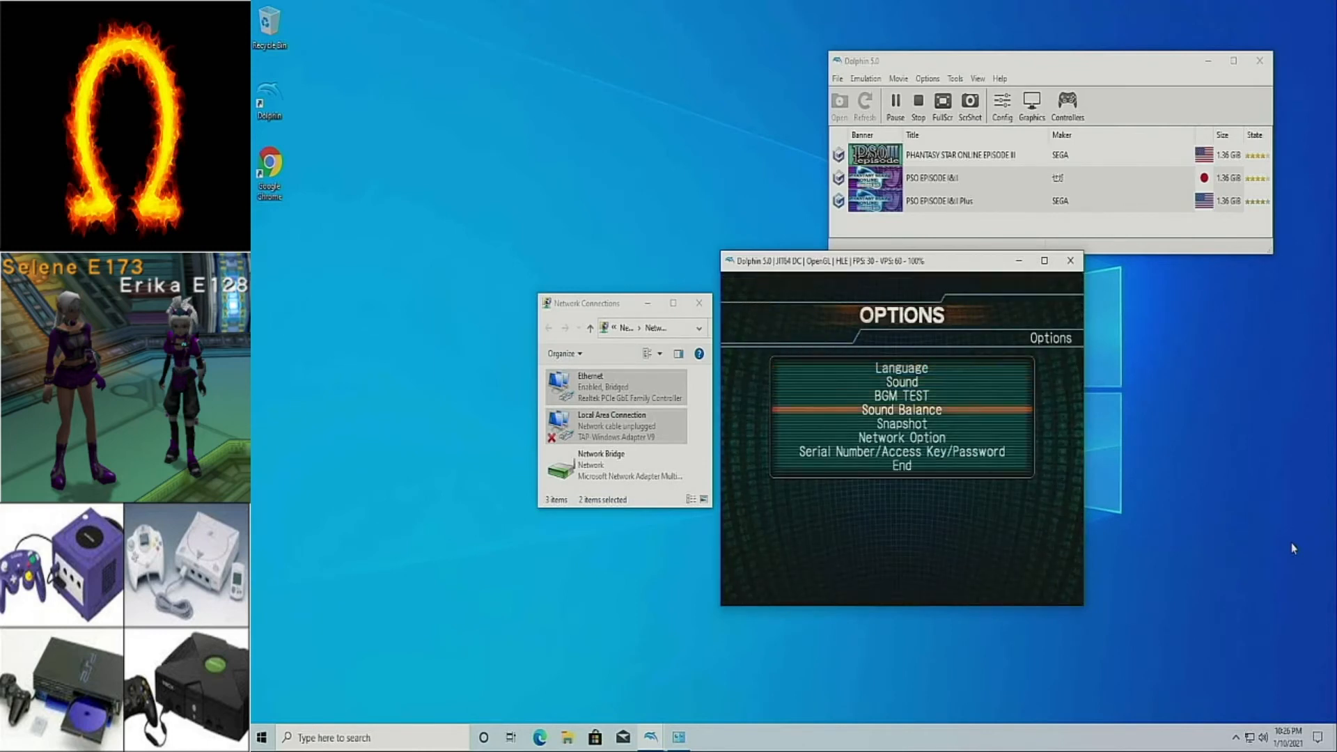
key("Down")
key("Return")
key("Down")
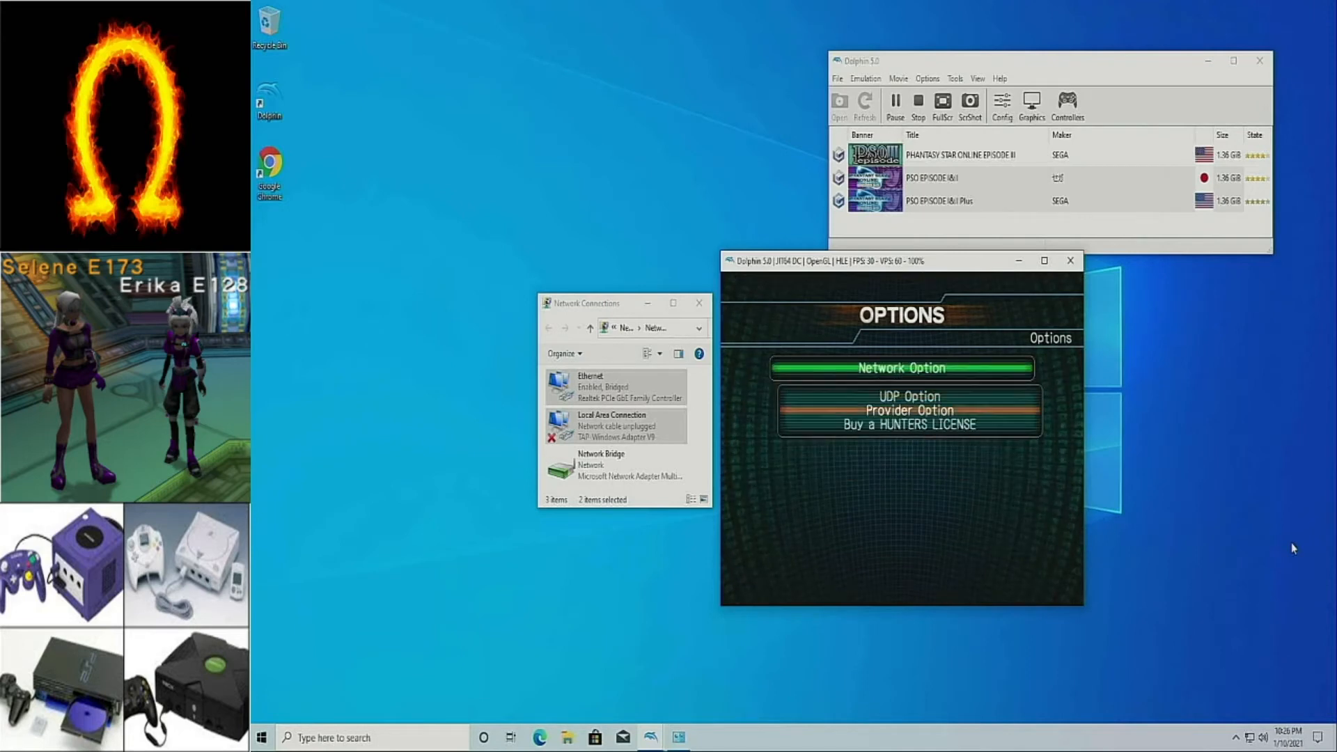
key("Return")
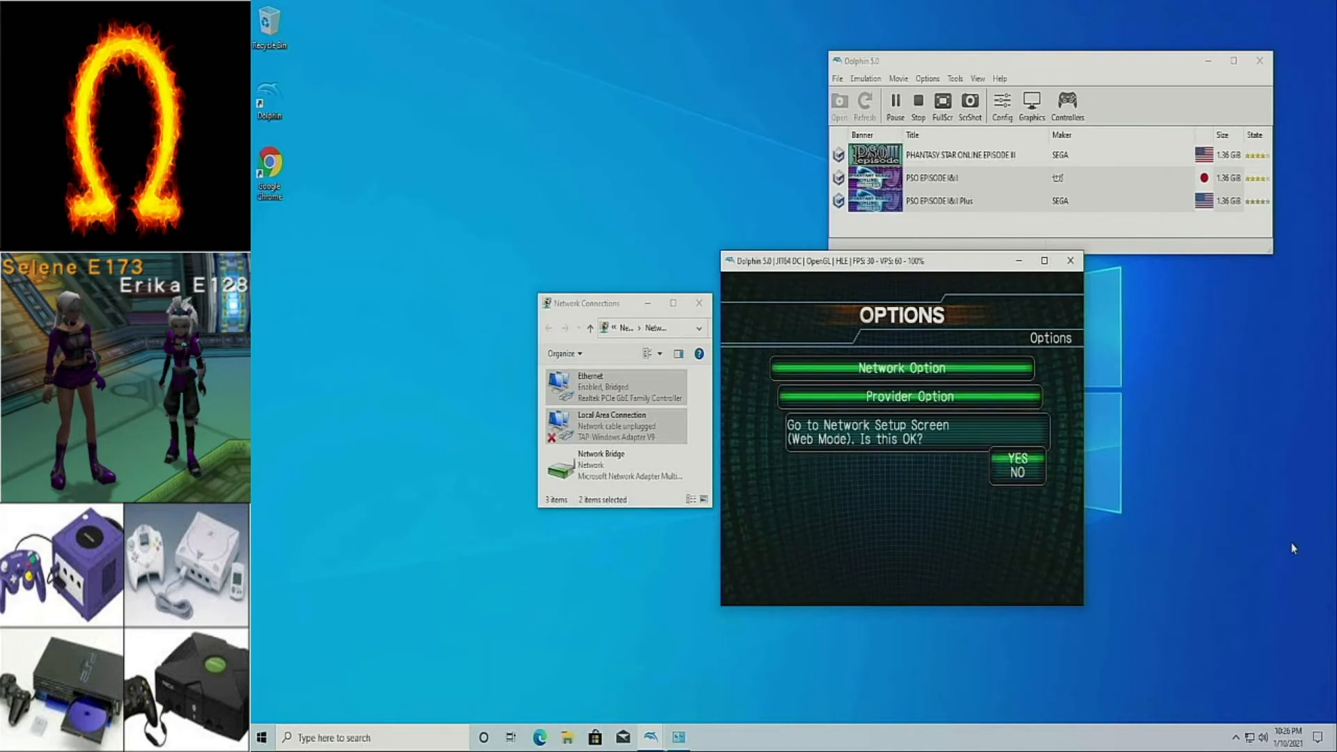
key("Return")
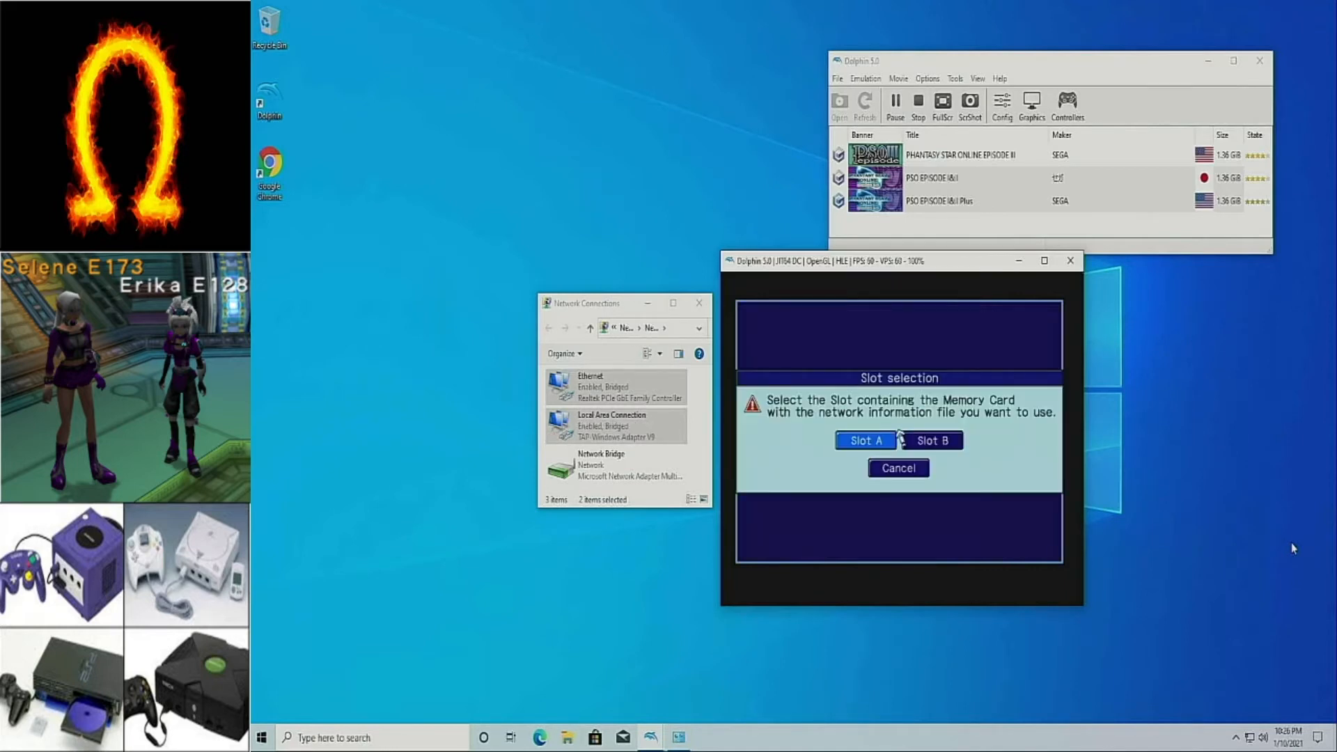
- Create a new network information file on the Memory Card in Slot A and accept using it
key("x")
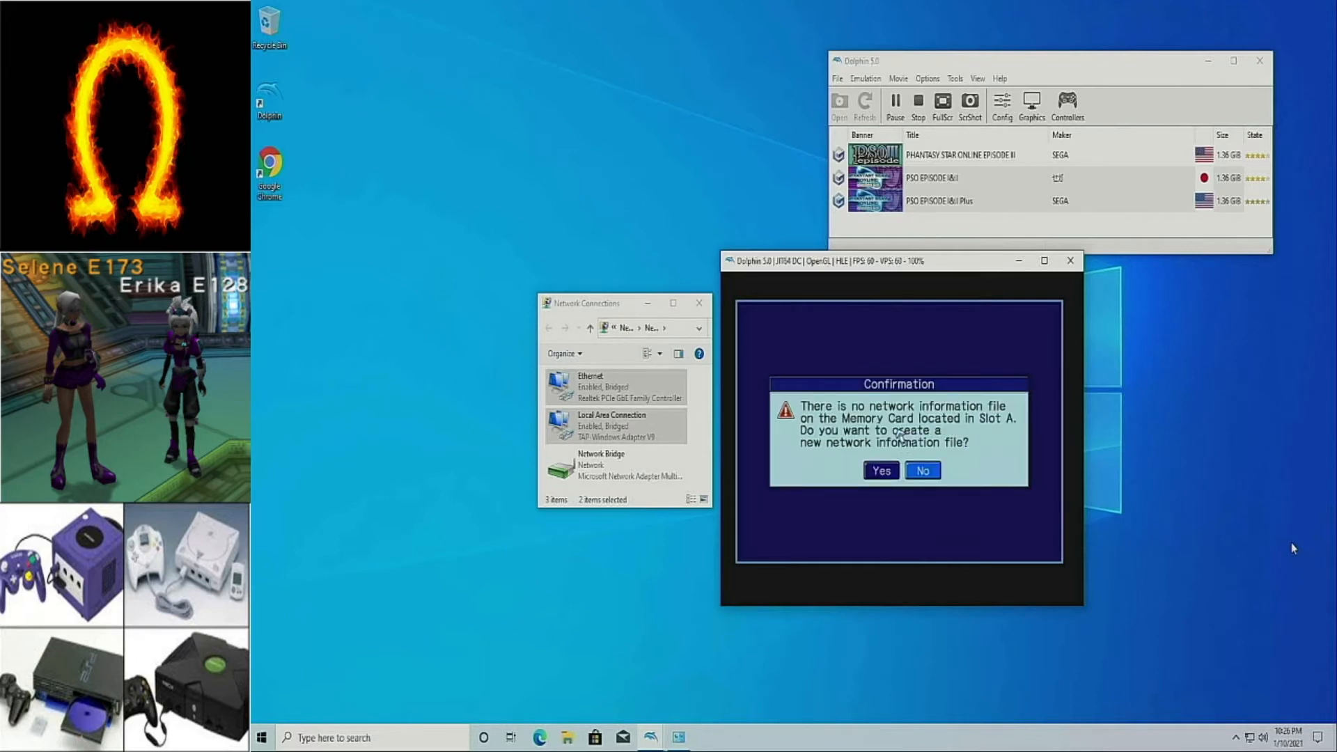
key("Down")
key("x")
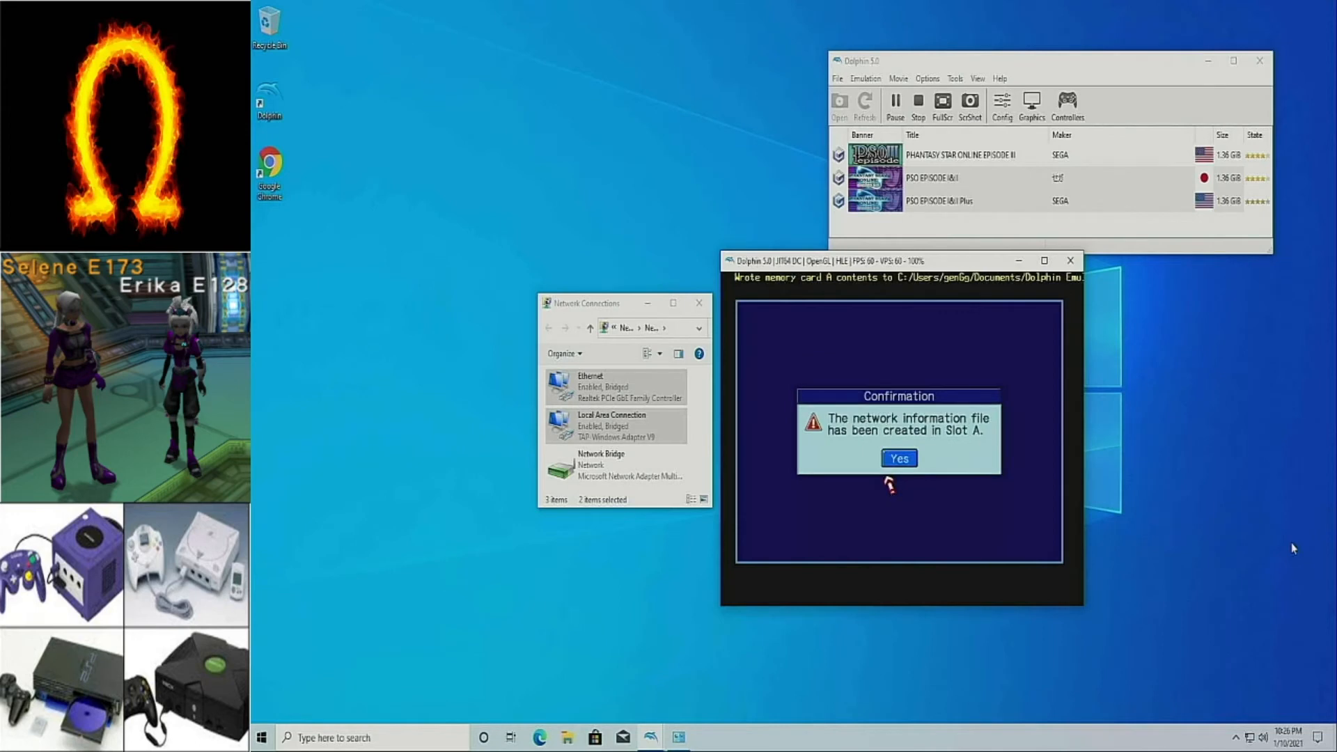
key("x")
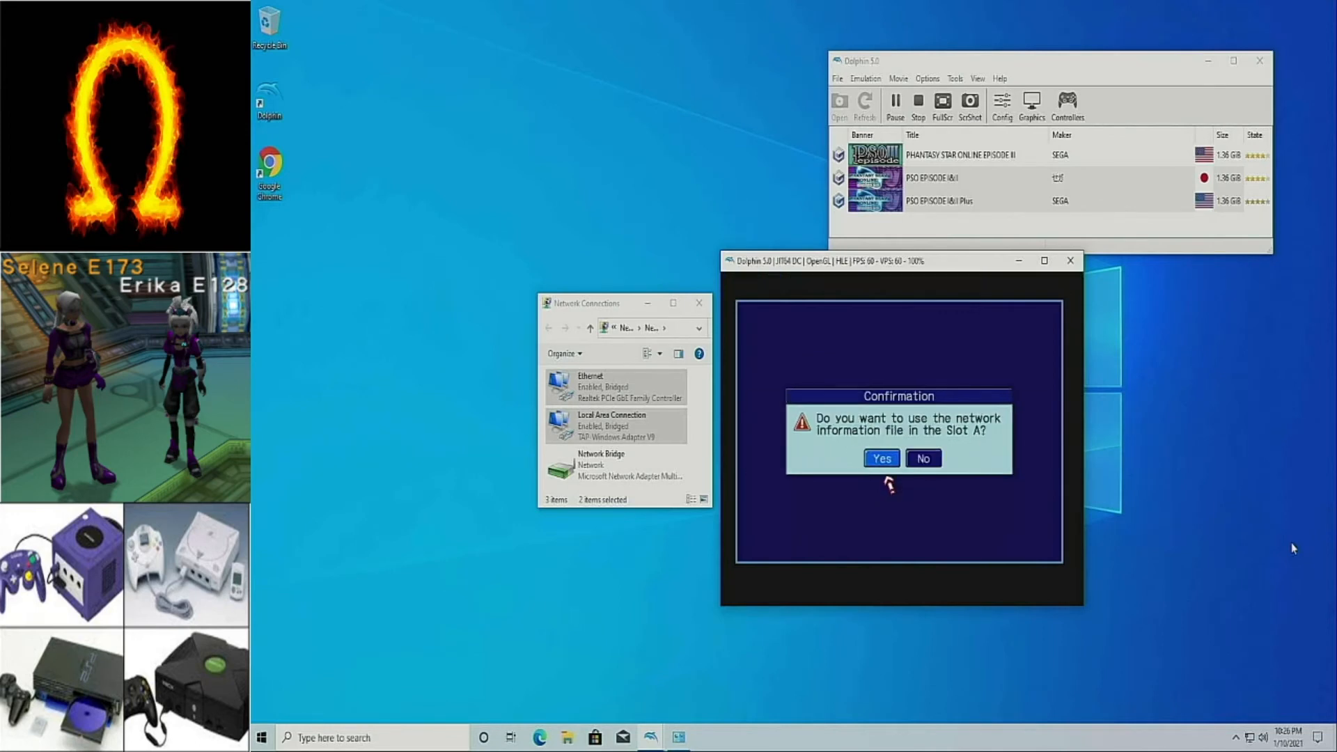
key("x")
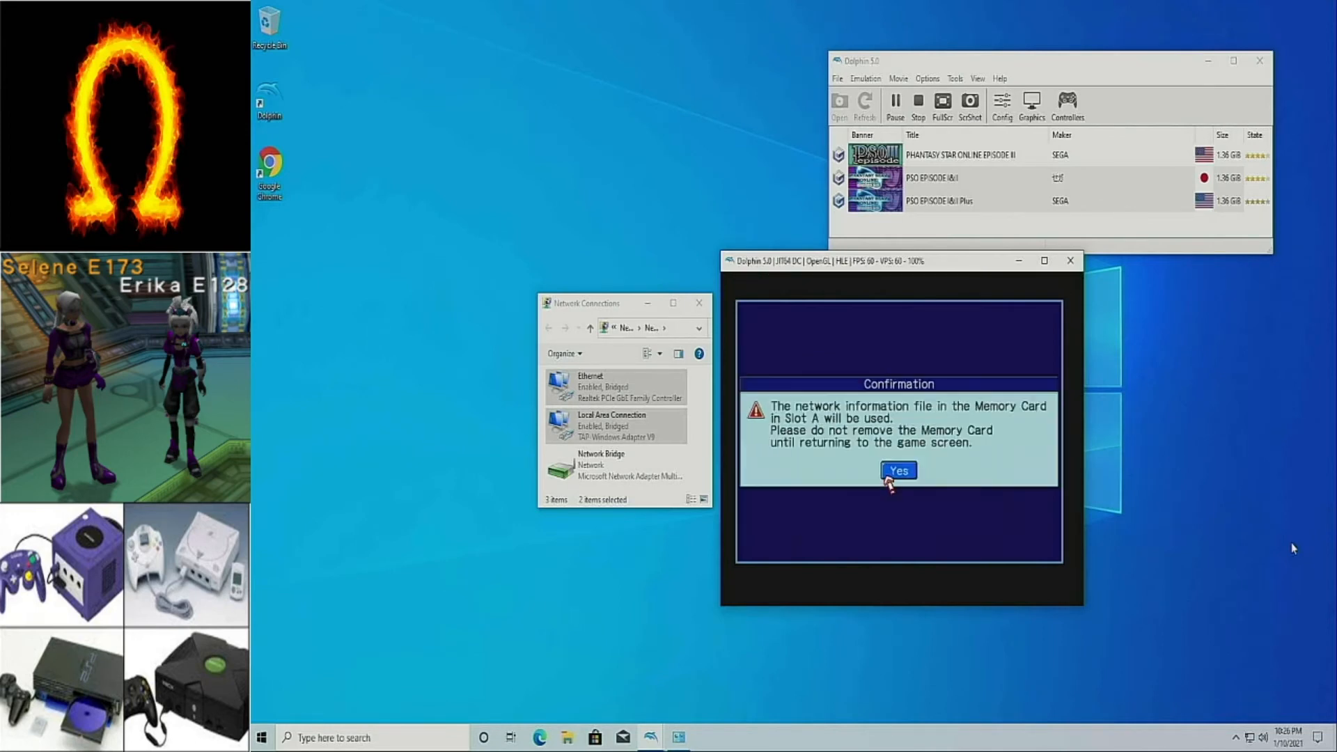
key("x")
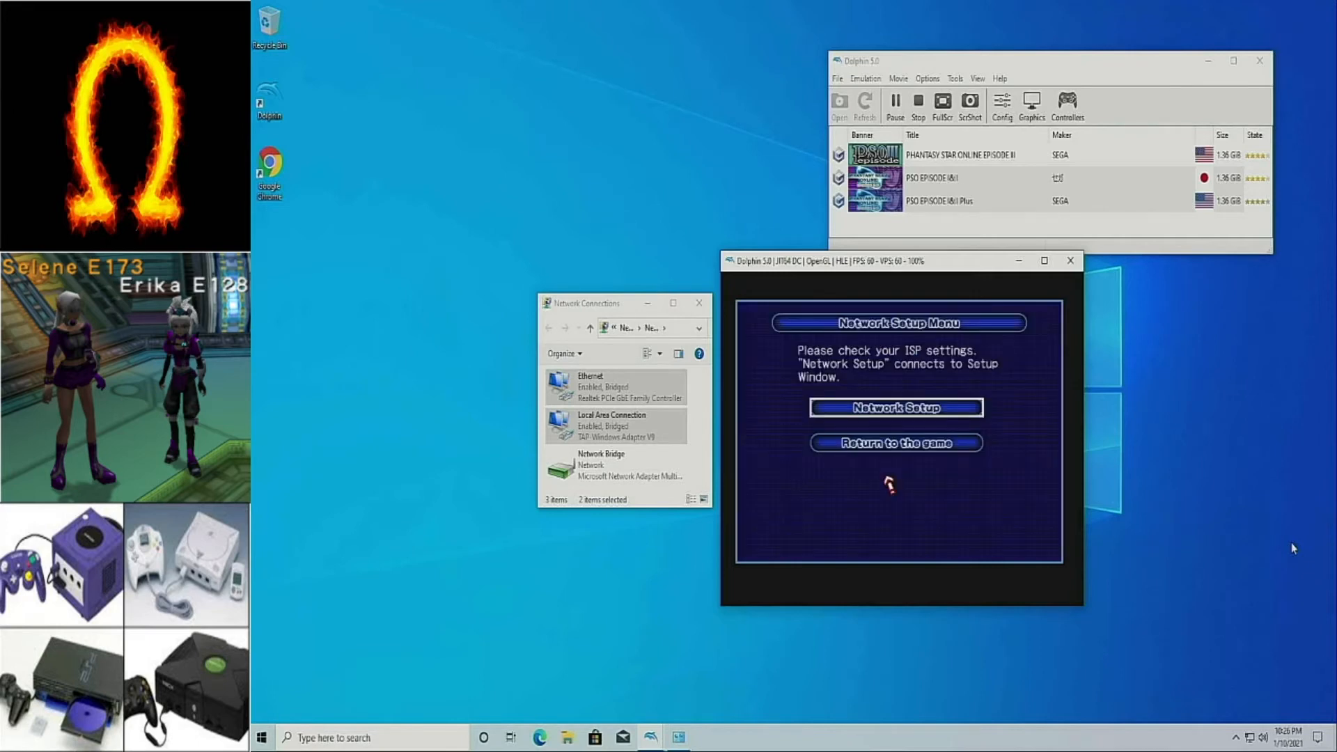
- Enter Network Setup, edit the Provider 4 entry and set its ISP name to Sylv
key("Down")
key("Up")
key("x")
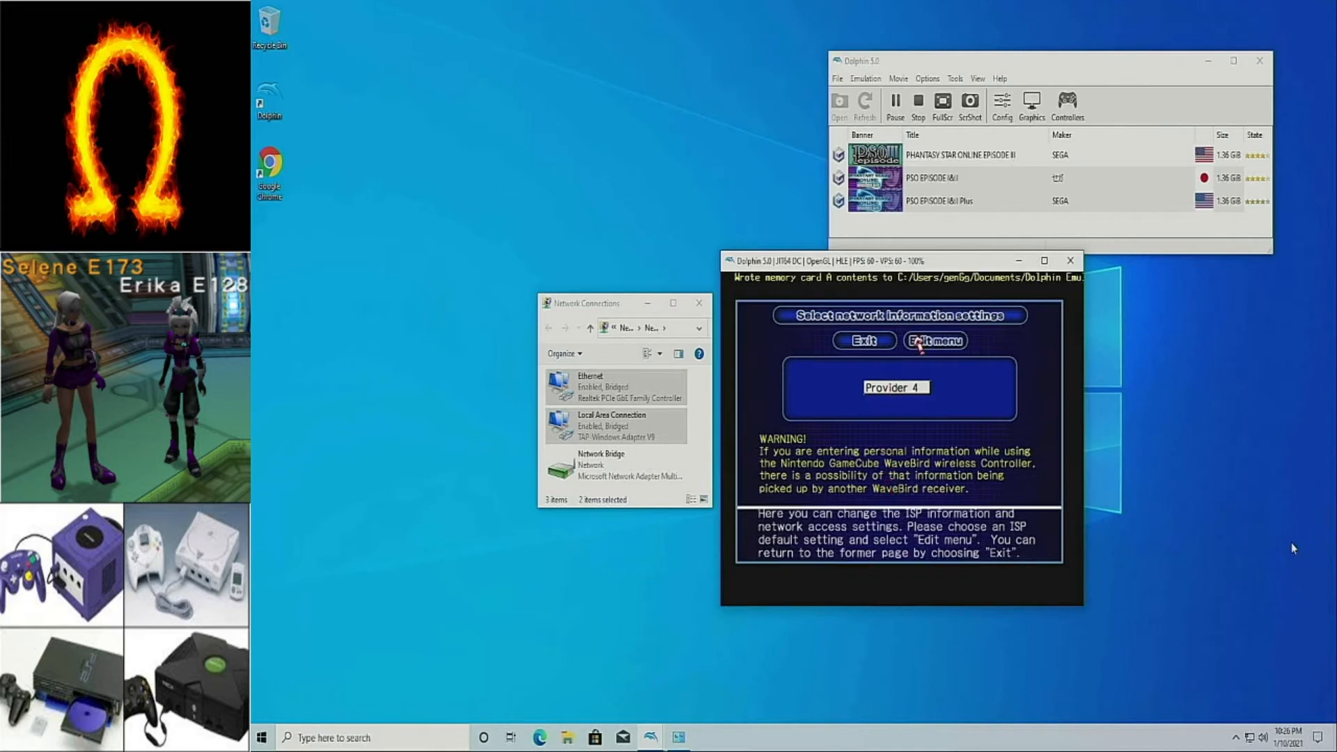
key("x")
key("Down")
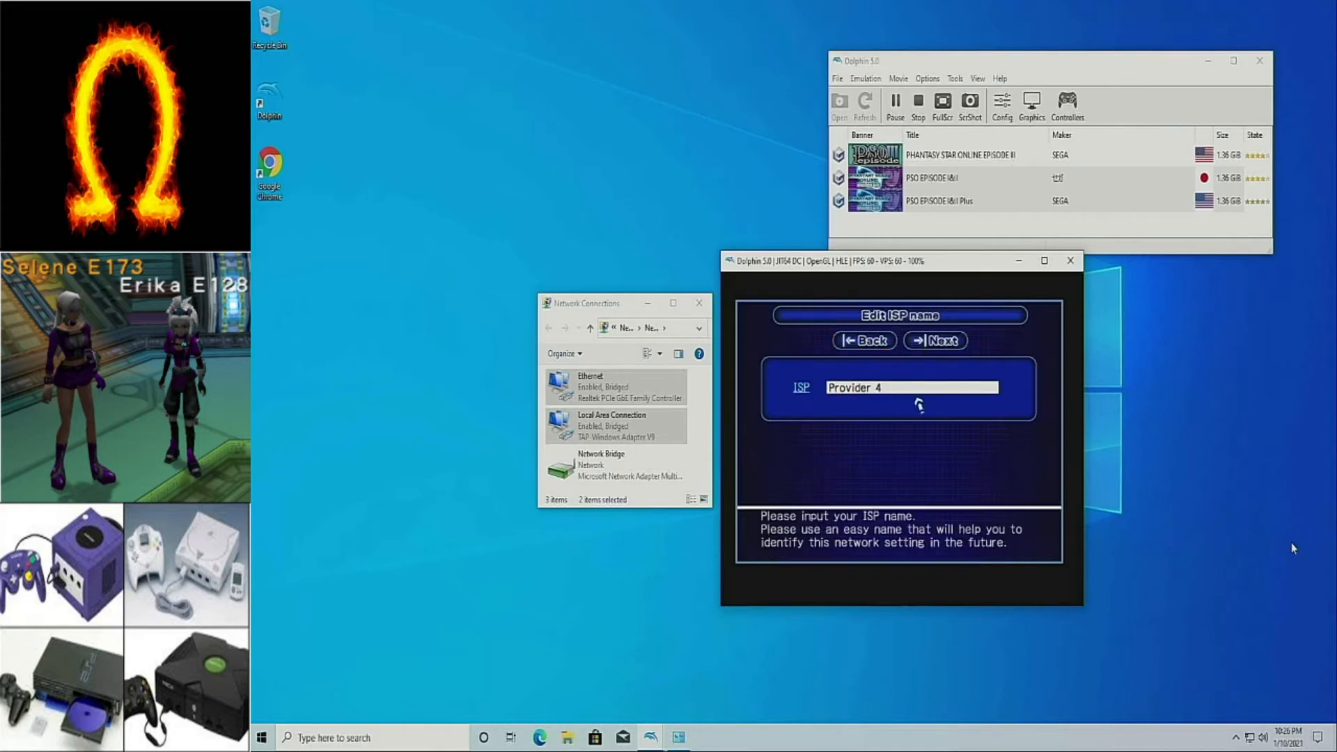
key("x")
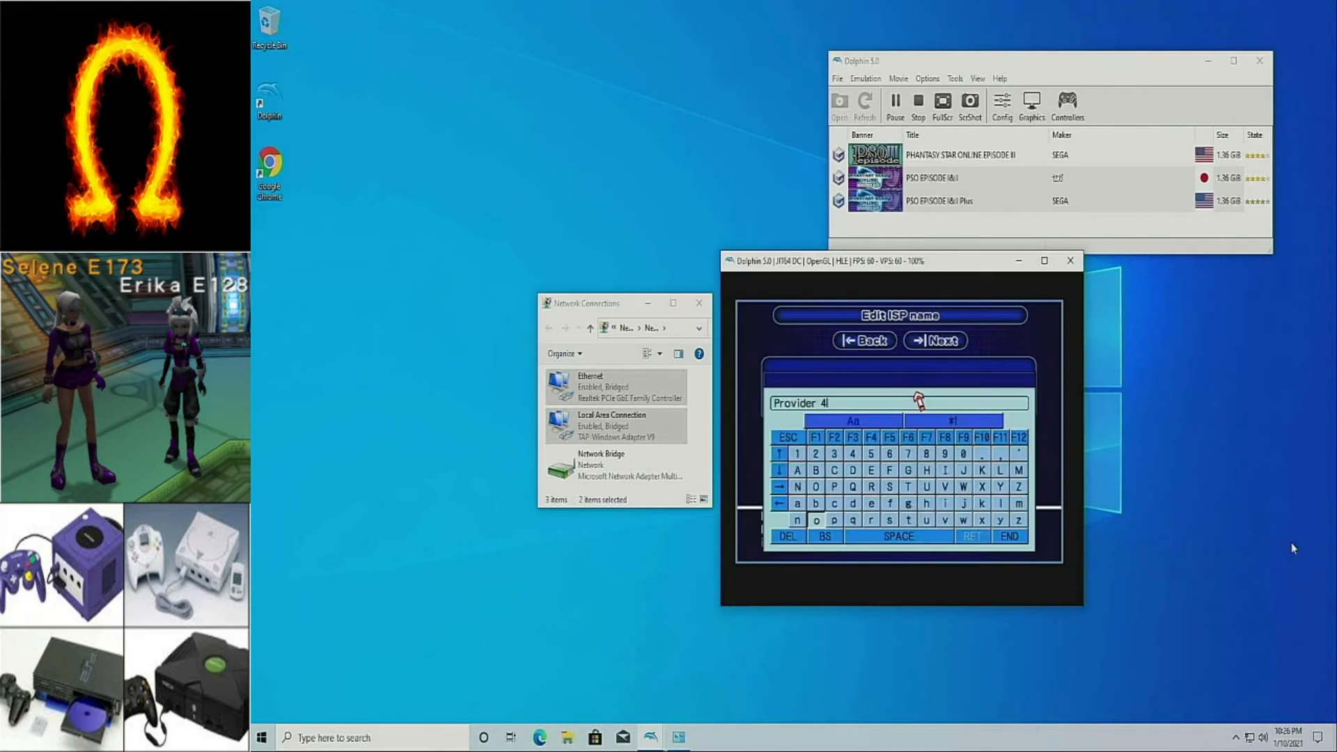
key("Return")
key("Return")
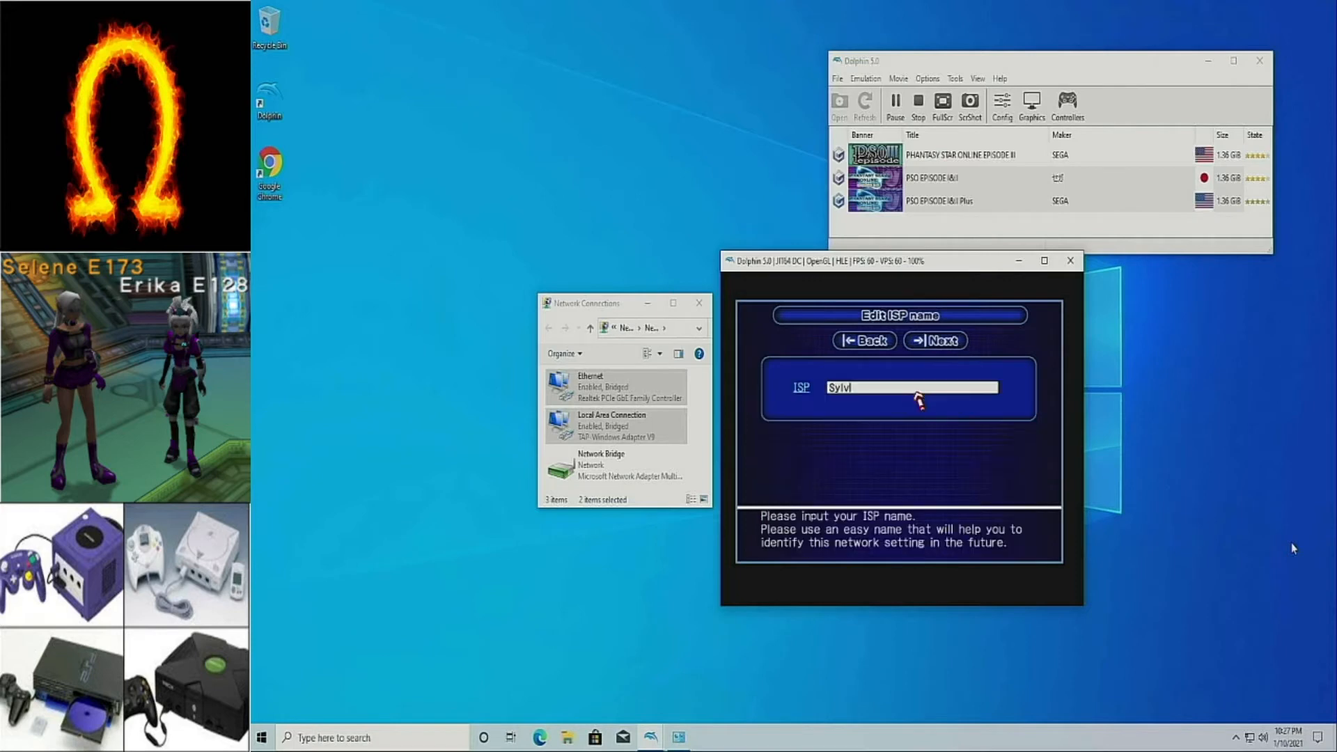
- Change the ISP name to Sylvo and proceed to the Ethernet settings
key("Up")
key("Up")
key("Return")
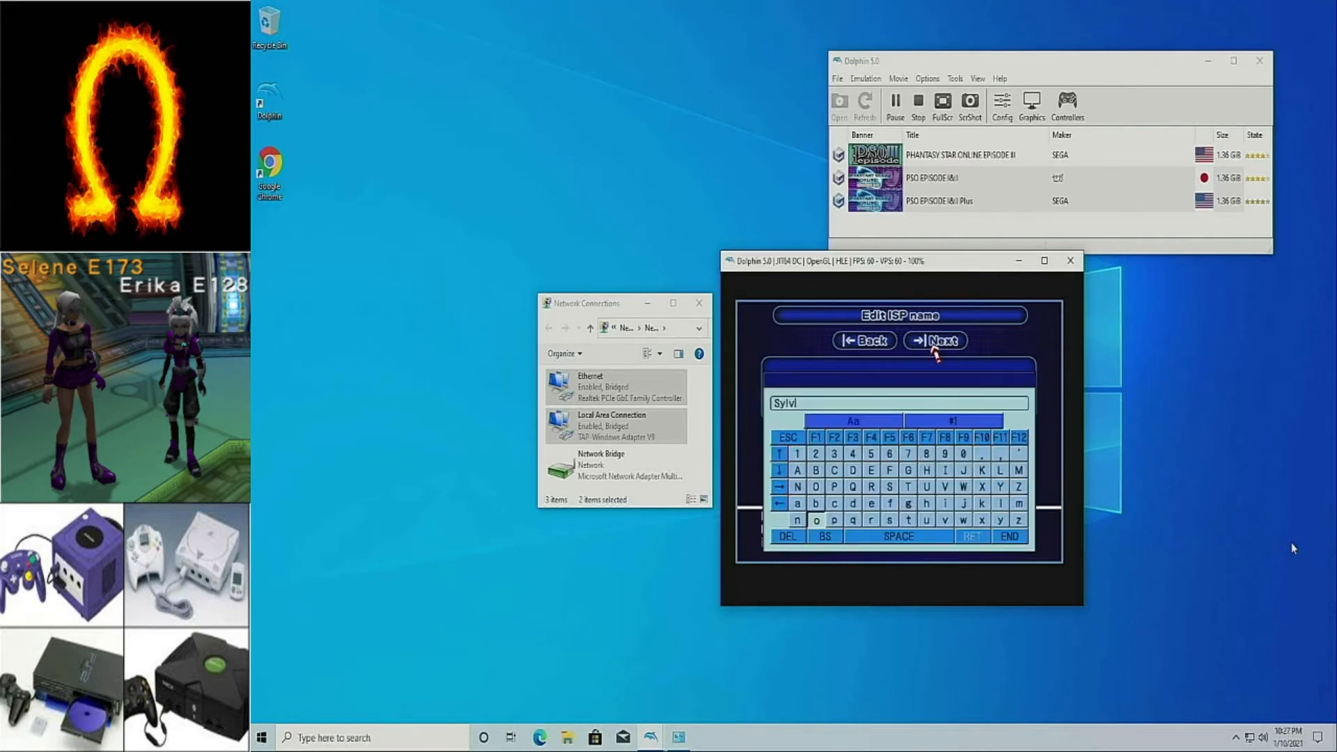
key("Return")
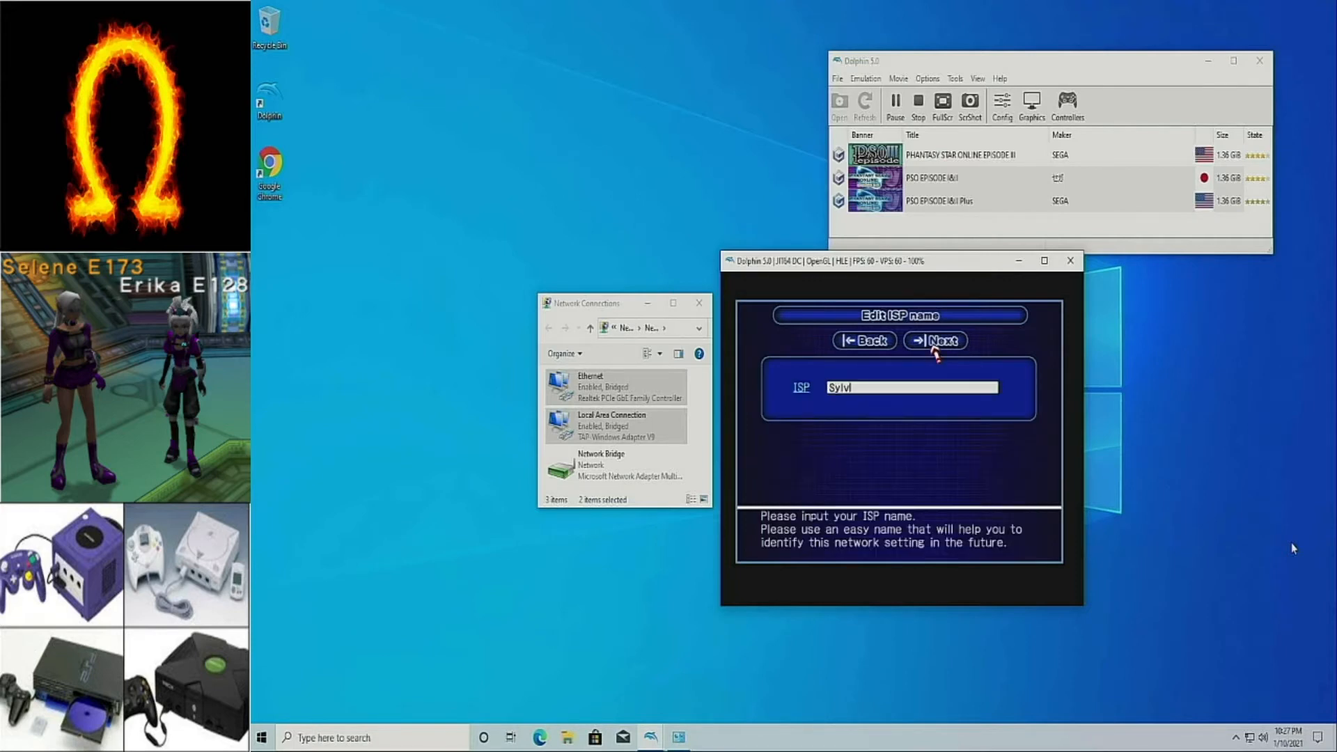
key("Return")
key("Return")
key("Right")
key("Right")
key("Right")
key("Right")
key("Right")
key("Right")
key("Right")
key("Right")
key("Right")
key("Right")
key("Down")
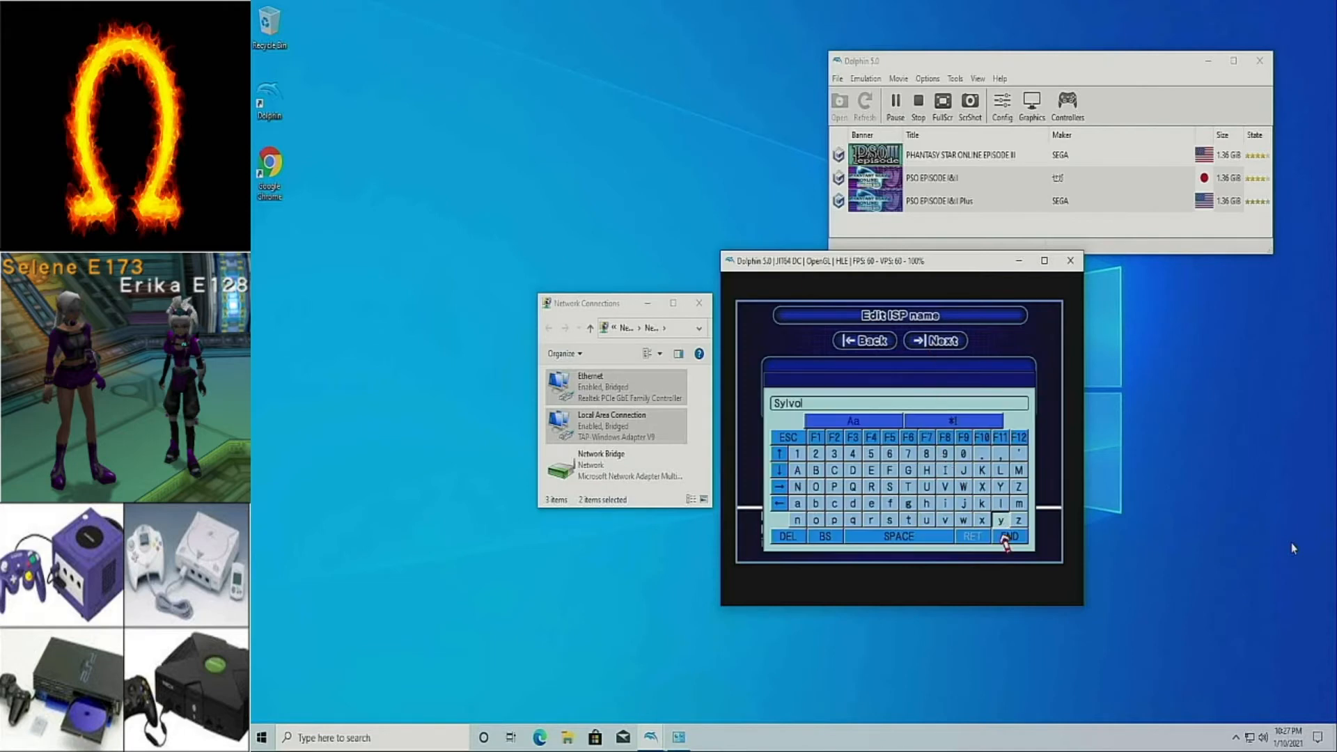
key("Return")
key("Up")
key("Return")
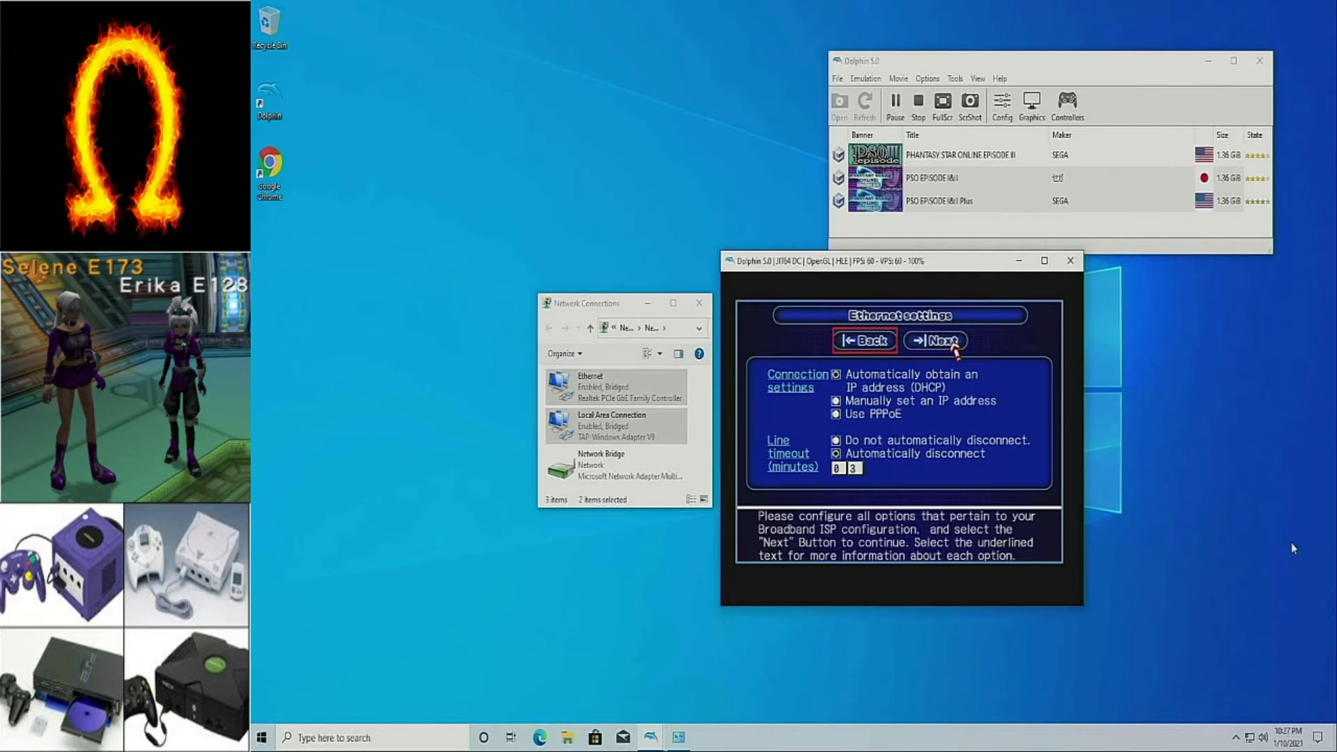
- Keep the IP address automatically obtained through DHCP and continue to the IP address auto-settings
key("Down")
key("Left")
key("Up")
key("Right")
key("x")
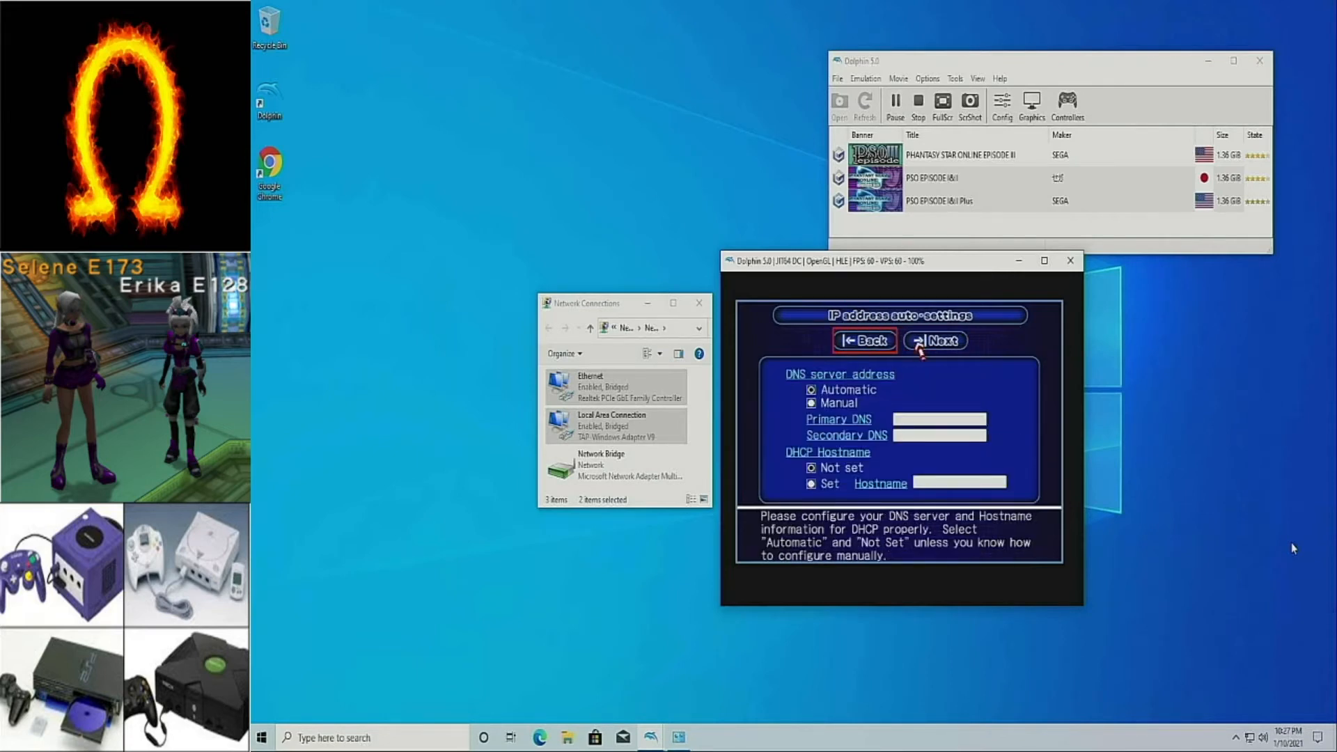
- Switch the DNS server address to Manual, leaving the DHCP Hostname as Not set
key("Down")
key("Left")
key("Down")
key("Left")
key("Left")
key("Left")
key("Left")
key("Left")
key("Right")
key("Down")
key("Right")
key("Right")
key("Up")
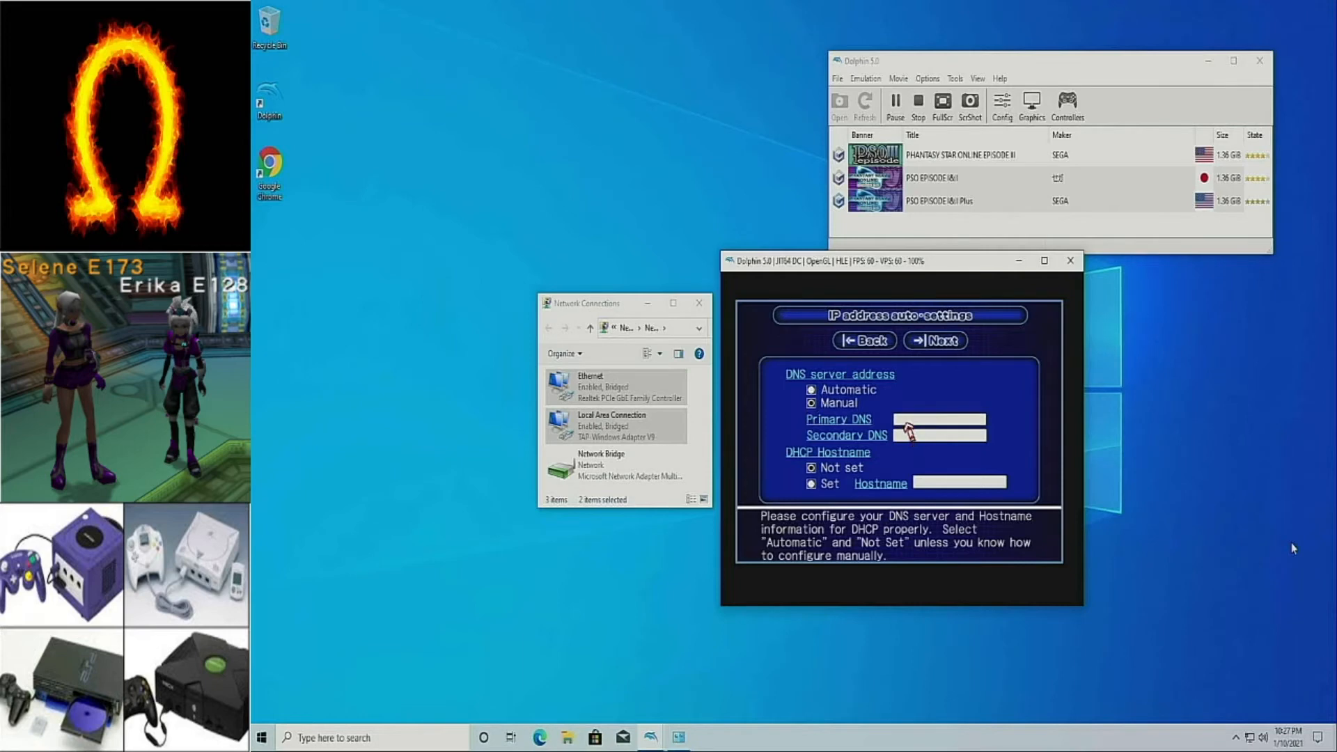
- Set the Primary DNS to 138.197.0.130 and continue to the Save Settings page
key("x")
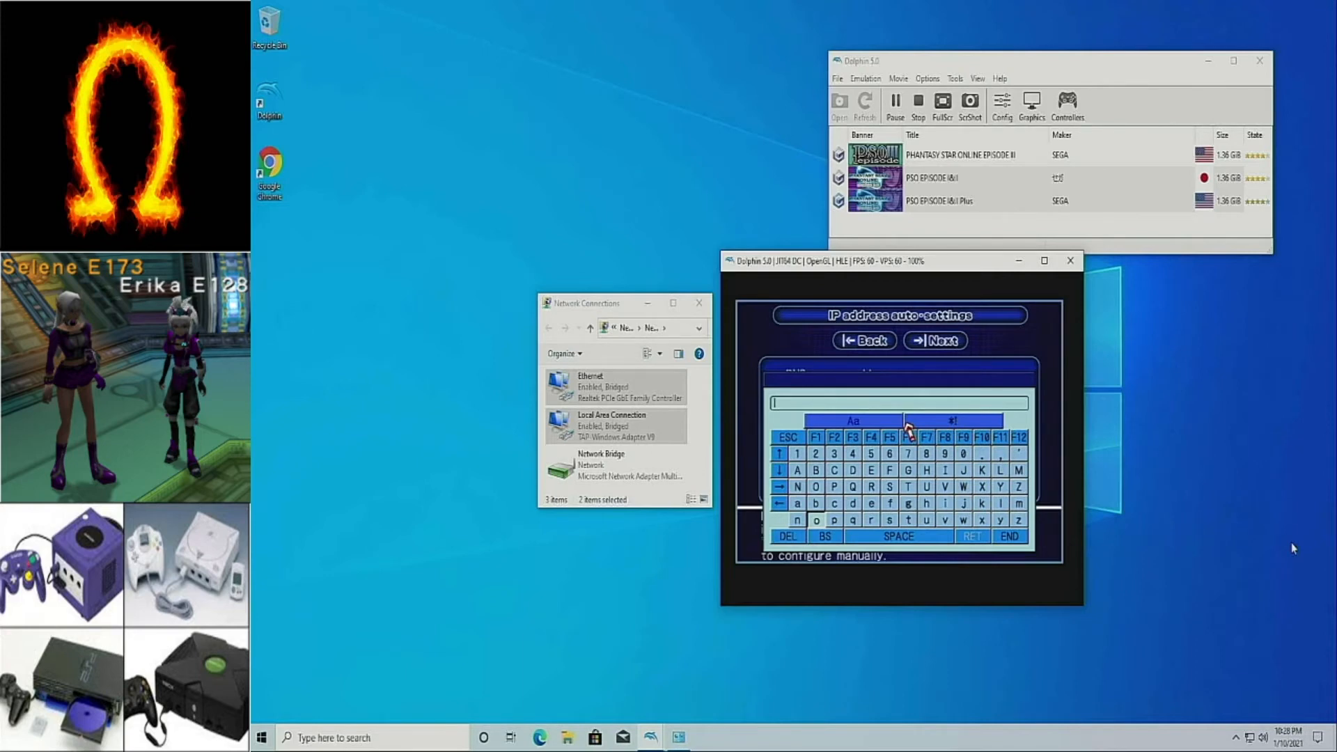
type("13")
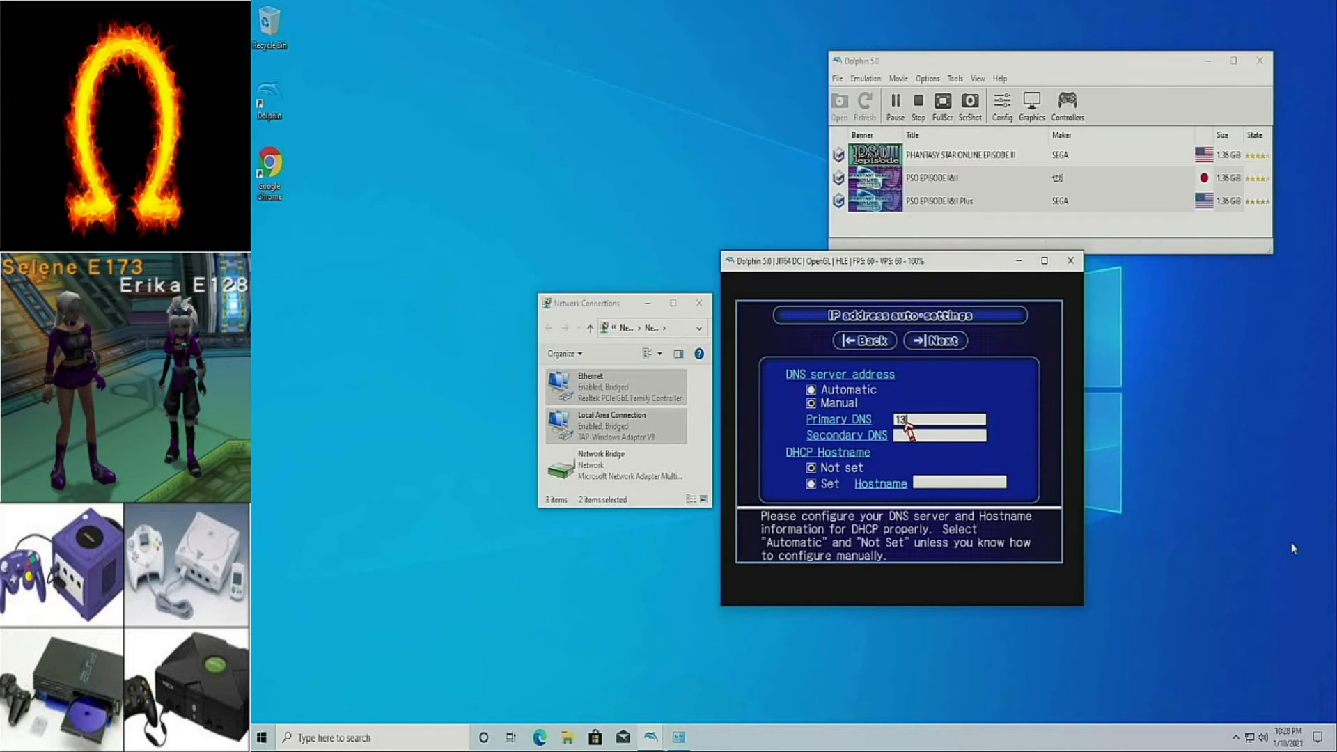
left_click(928, 415)
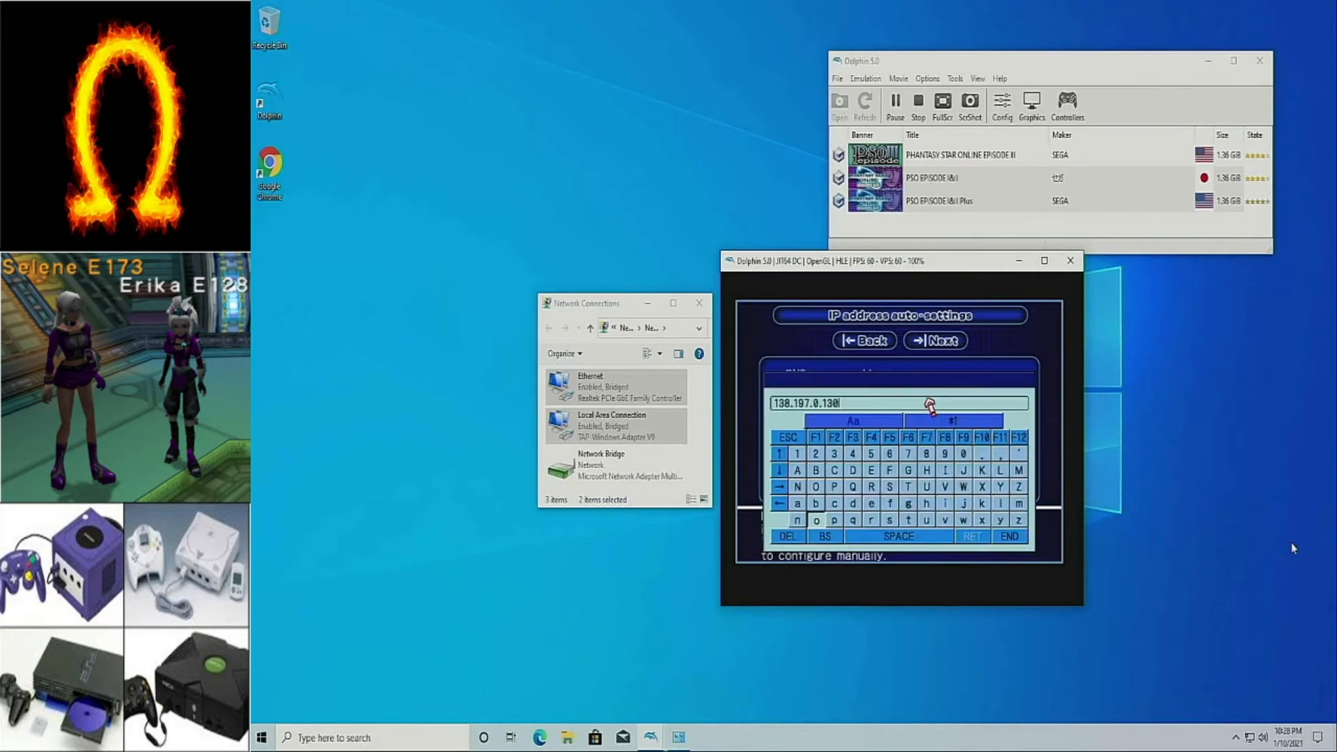
left_click(992, 537)
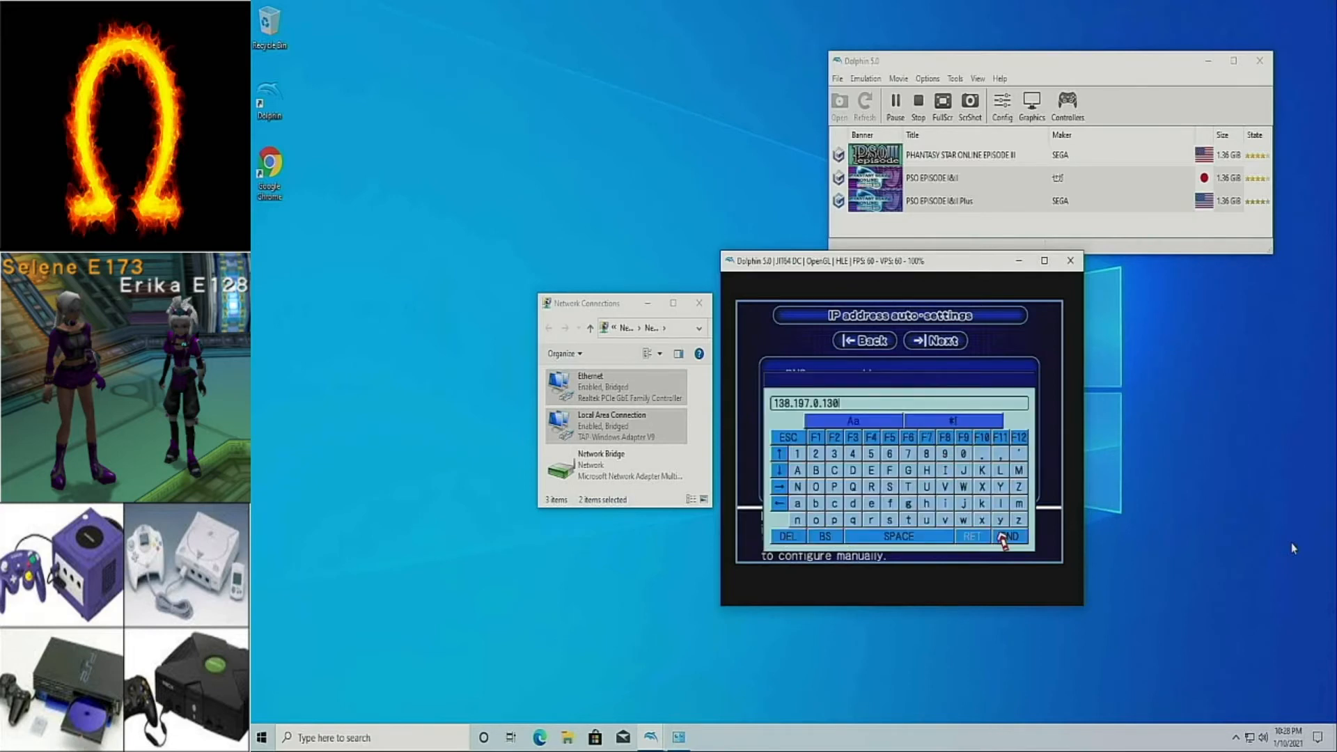
left_click(955, 341)
left_click(955, 341)
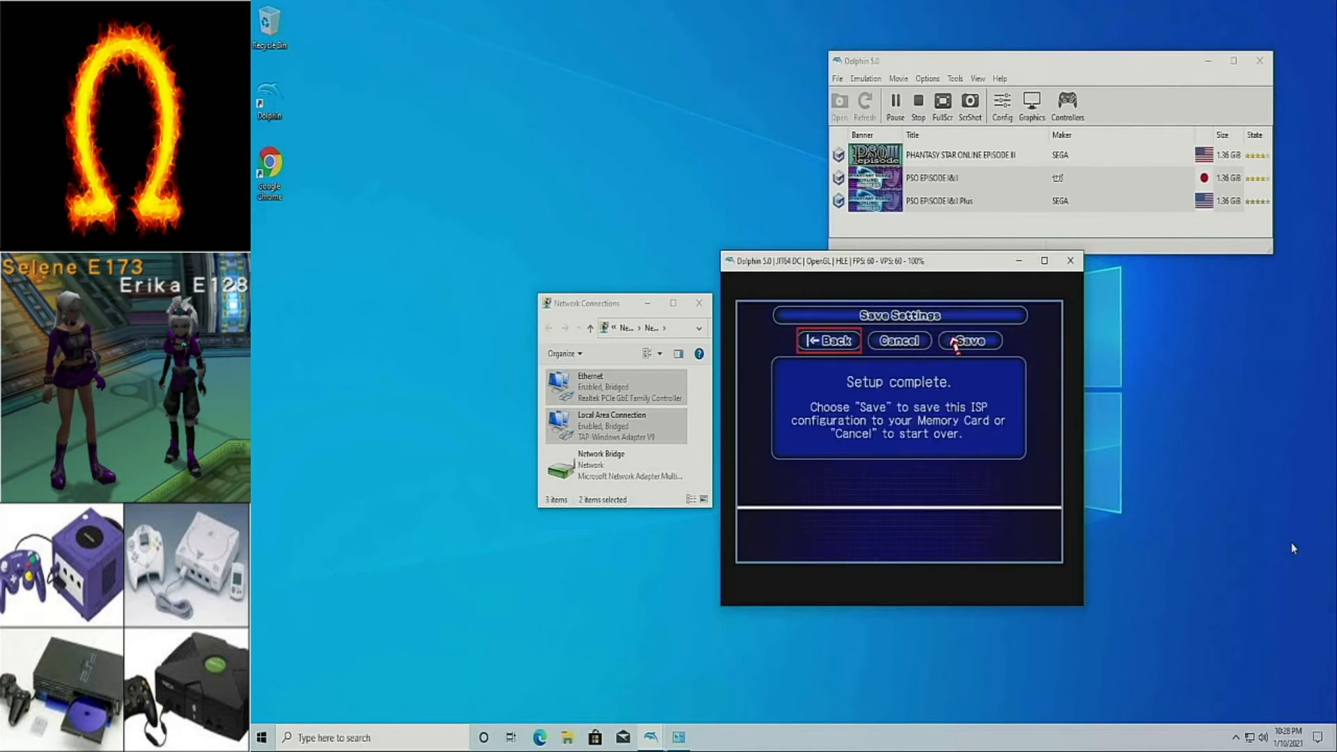
- Save the ISP configuration to the memory card, exit the Hunter's License page and confirm returning to the game
left_click(955, 341)
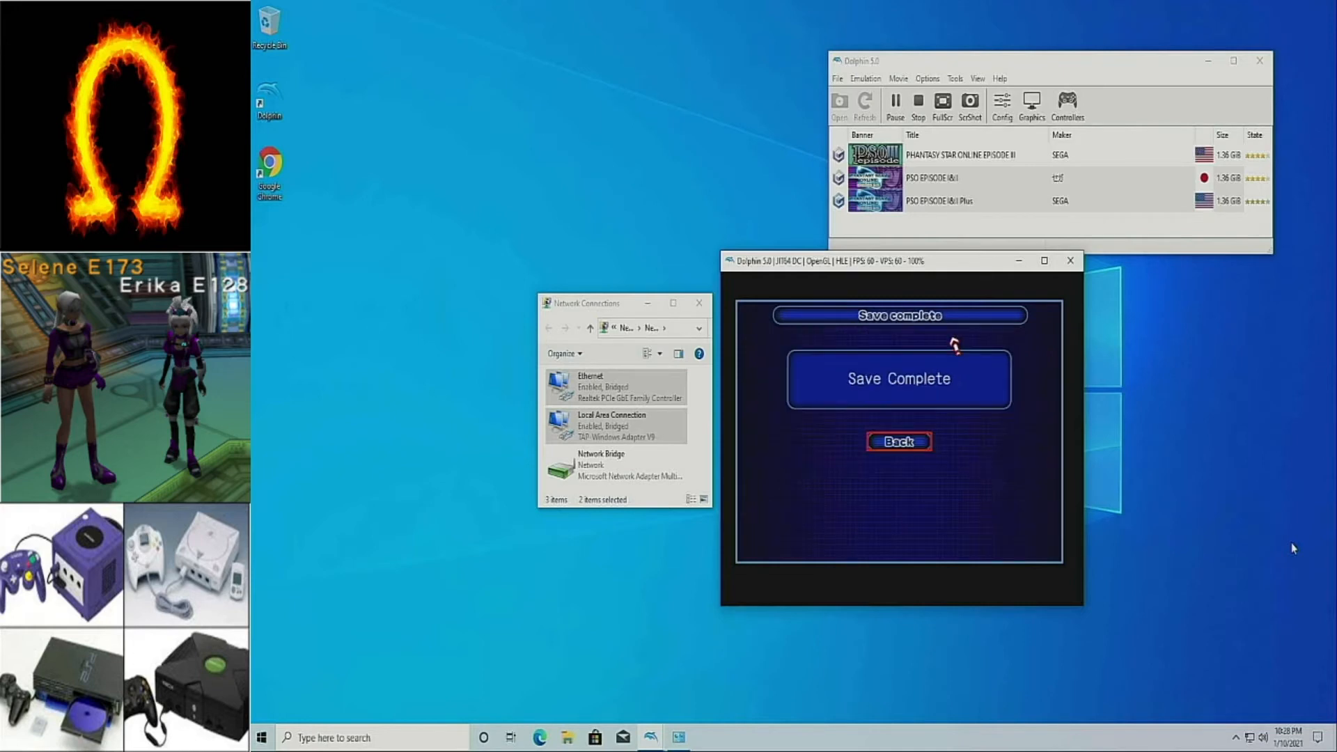
key("x")
key("Down")
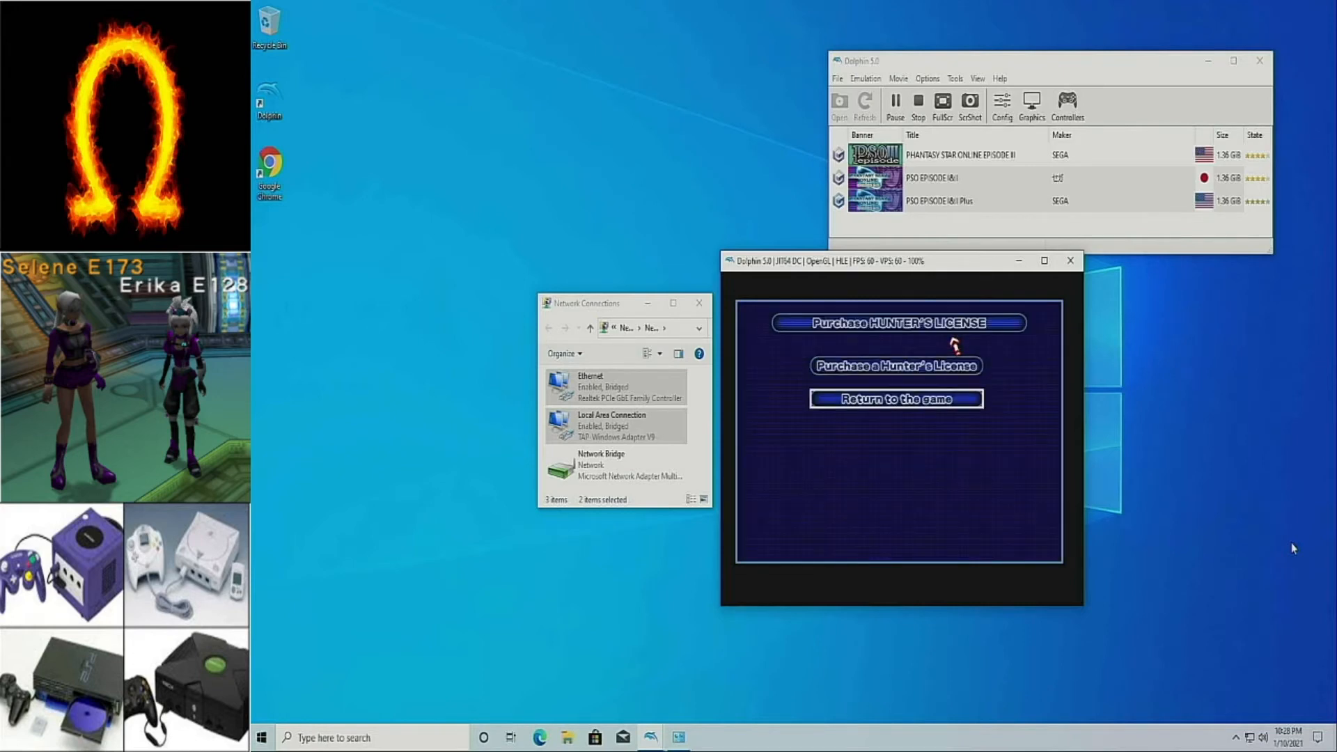
key("x")
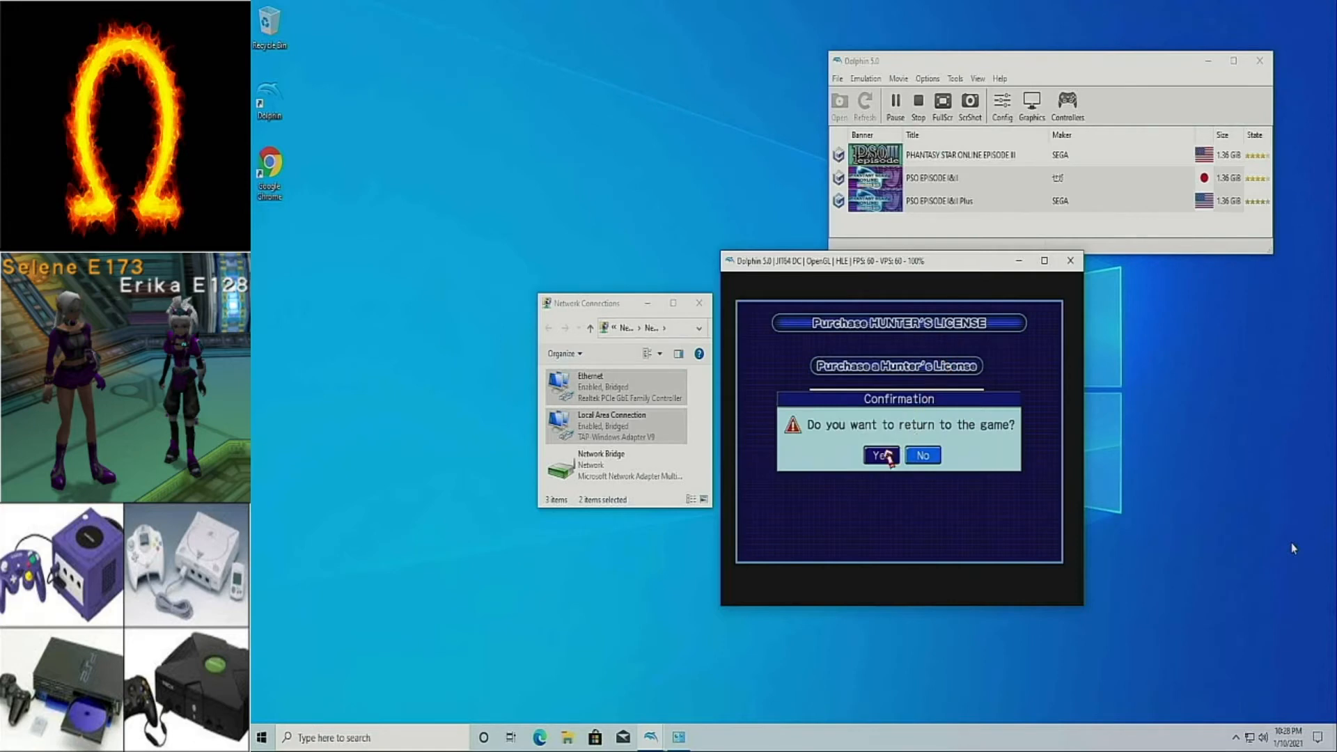
key("x")
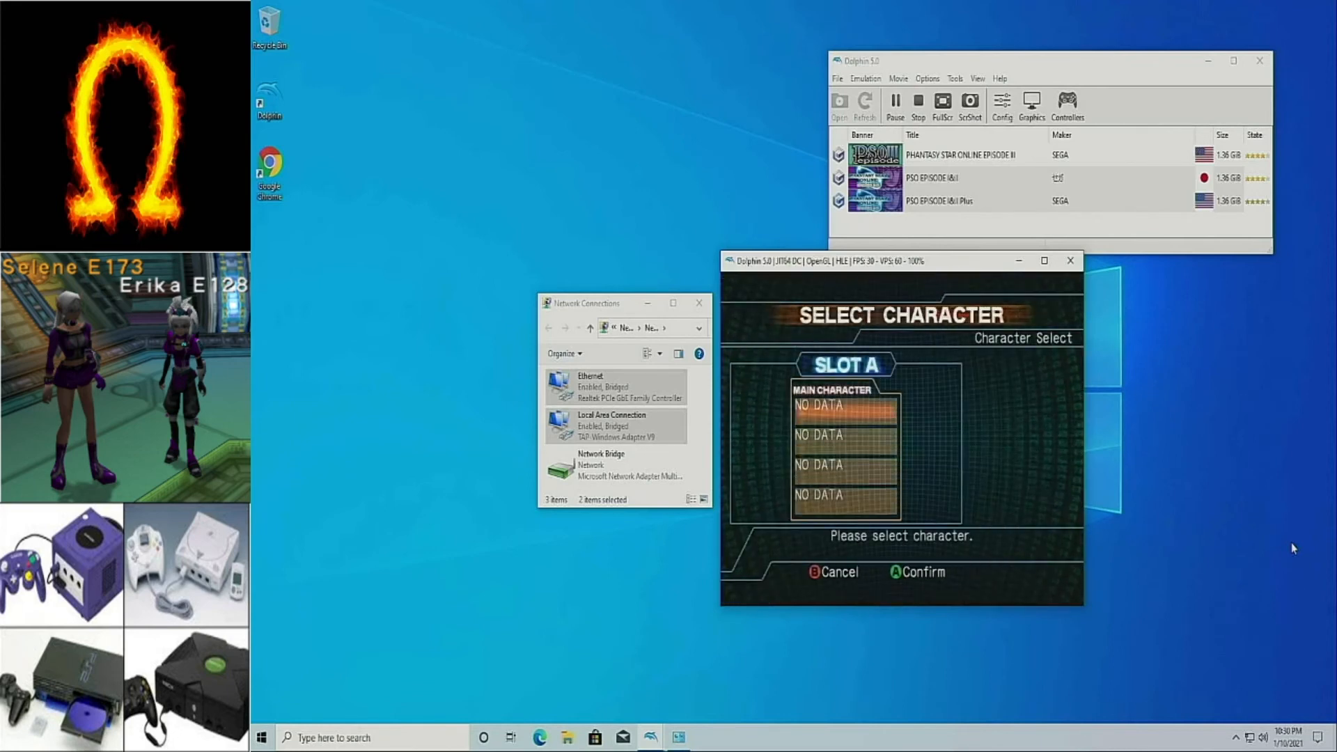
- Create a new character in the first empty Slot A entry, choosing the Hunter class HUmar
key("x")
key("Up")
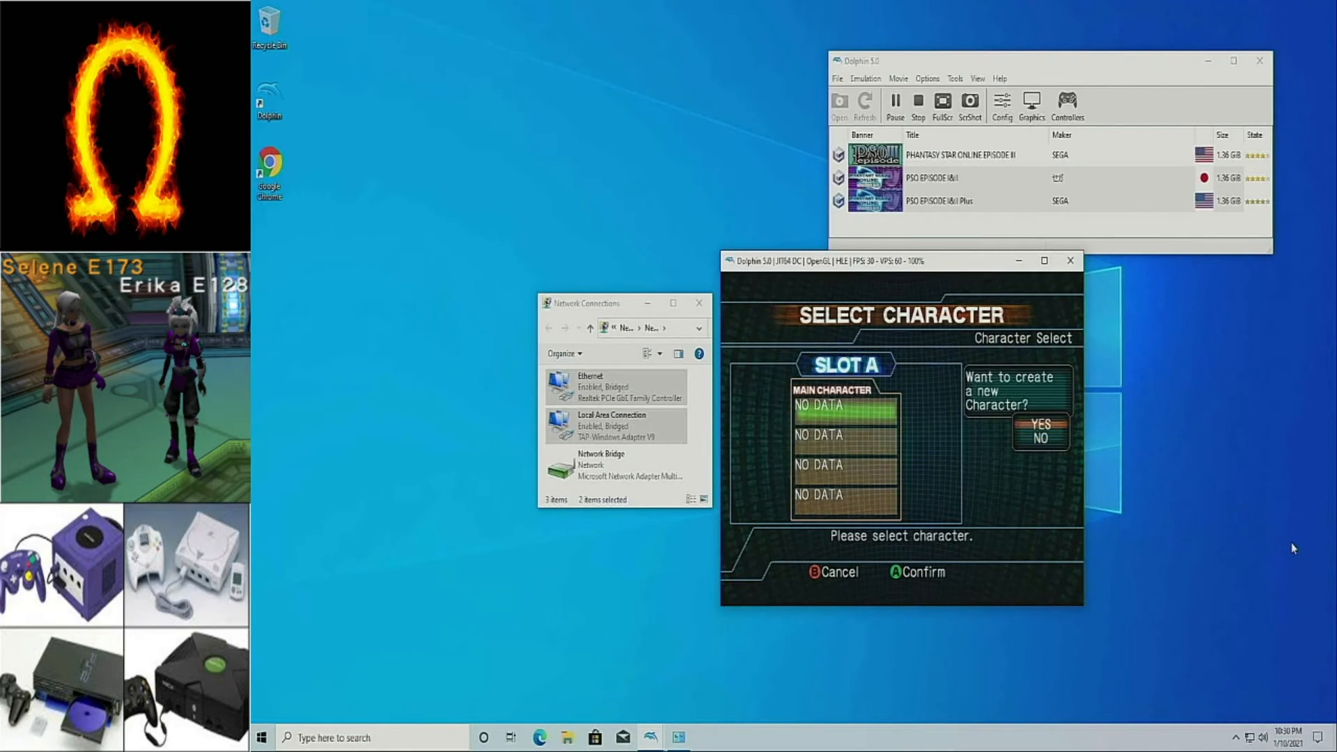
key("x")
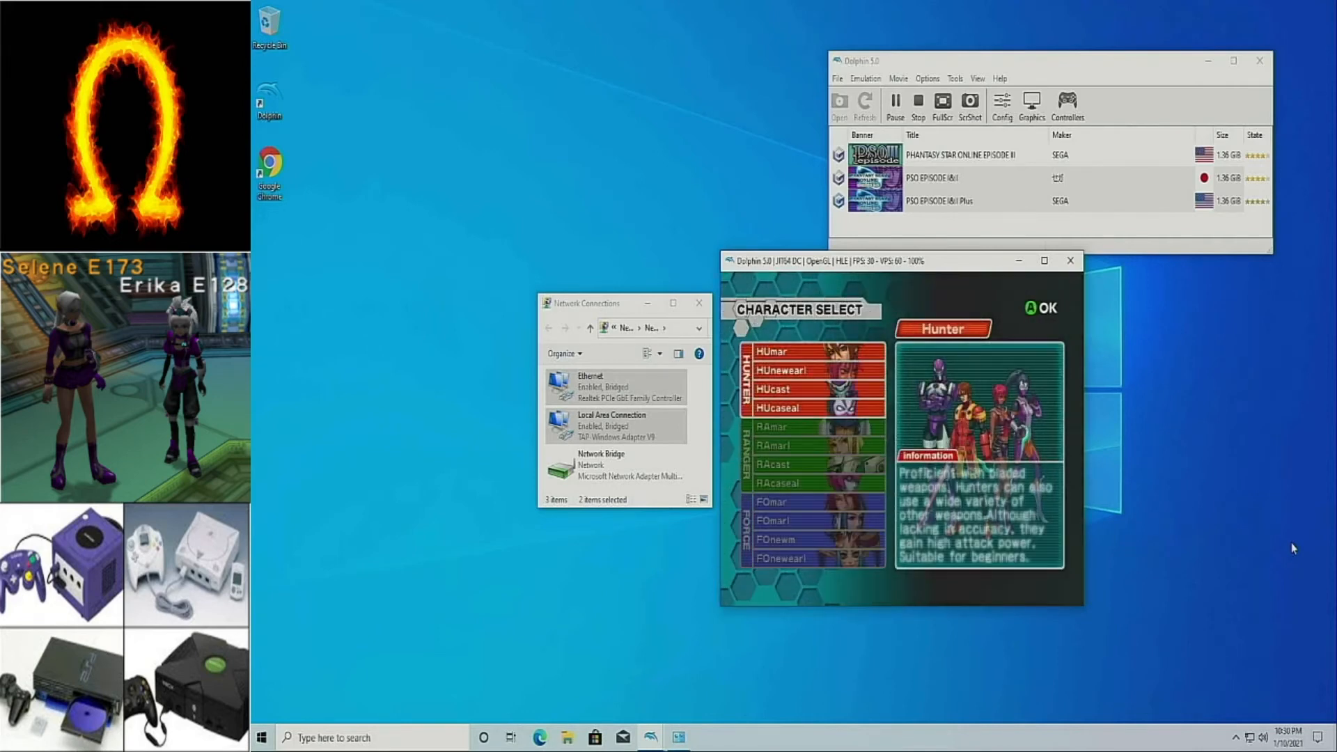
key("x")
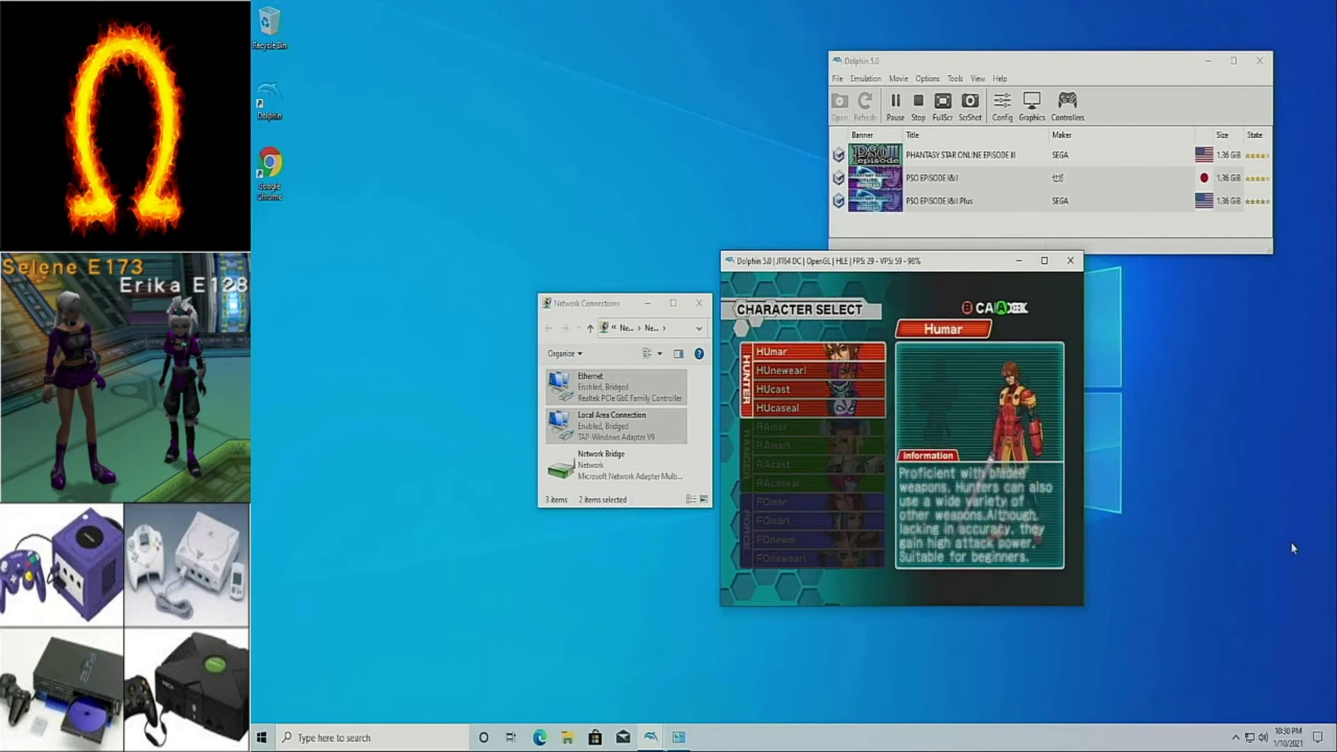
key("x")
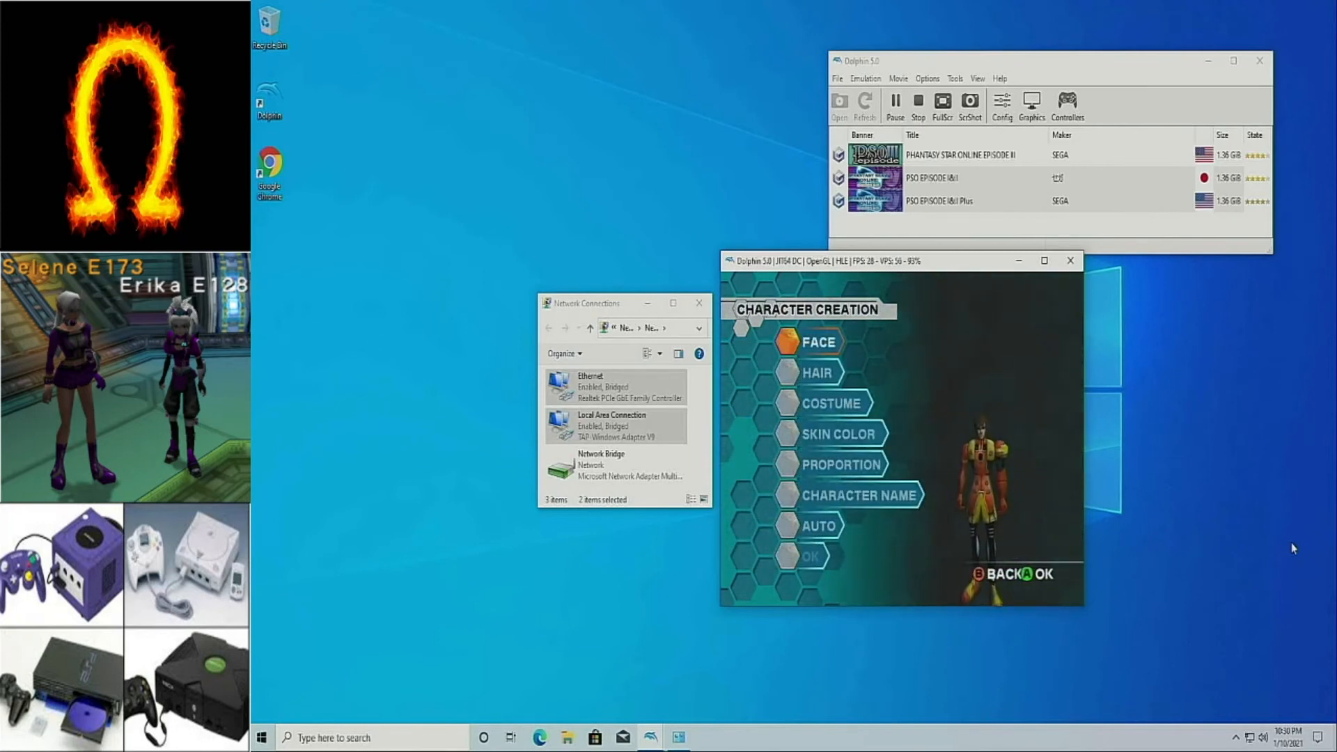
- Set the new character's name to "dolphin demo", leaving the appearance options at their defaults
key("Down")
key("Down")
key("Down")
key("Down")
key("Down")
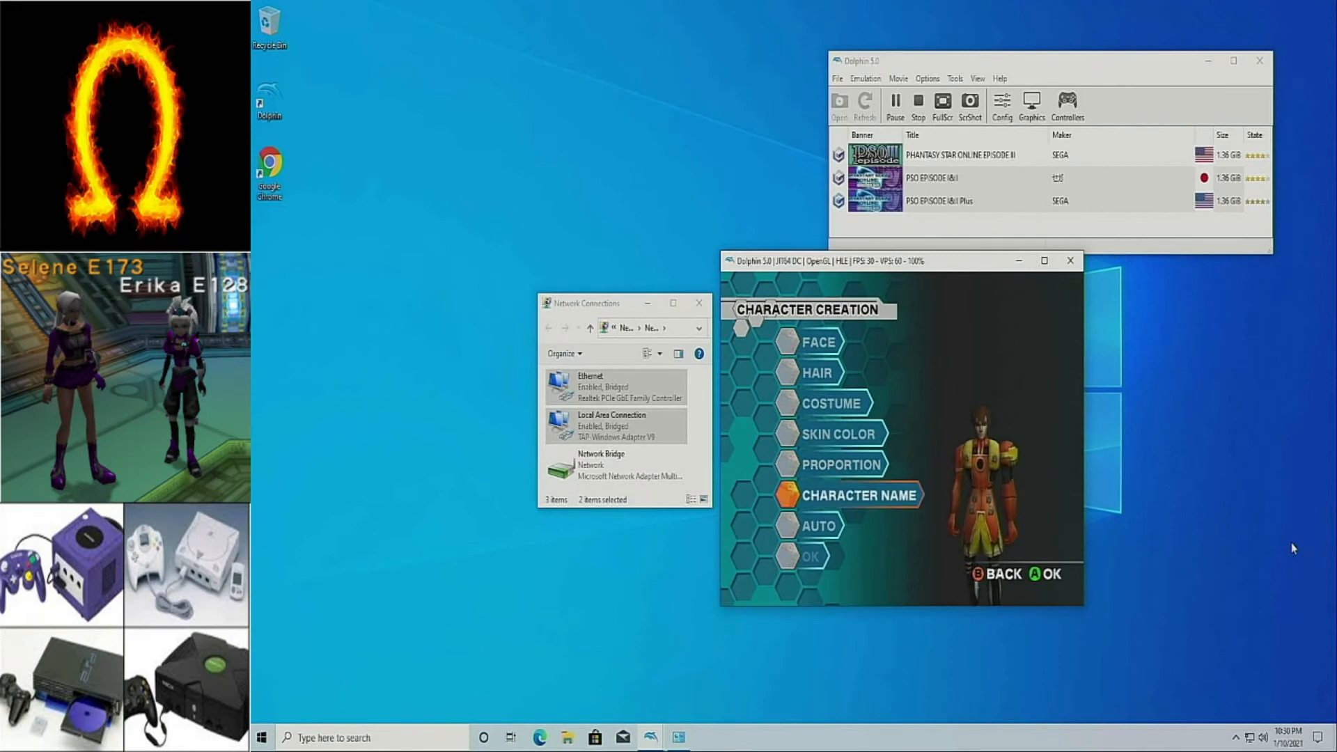
key("x")
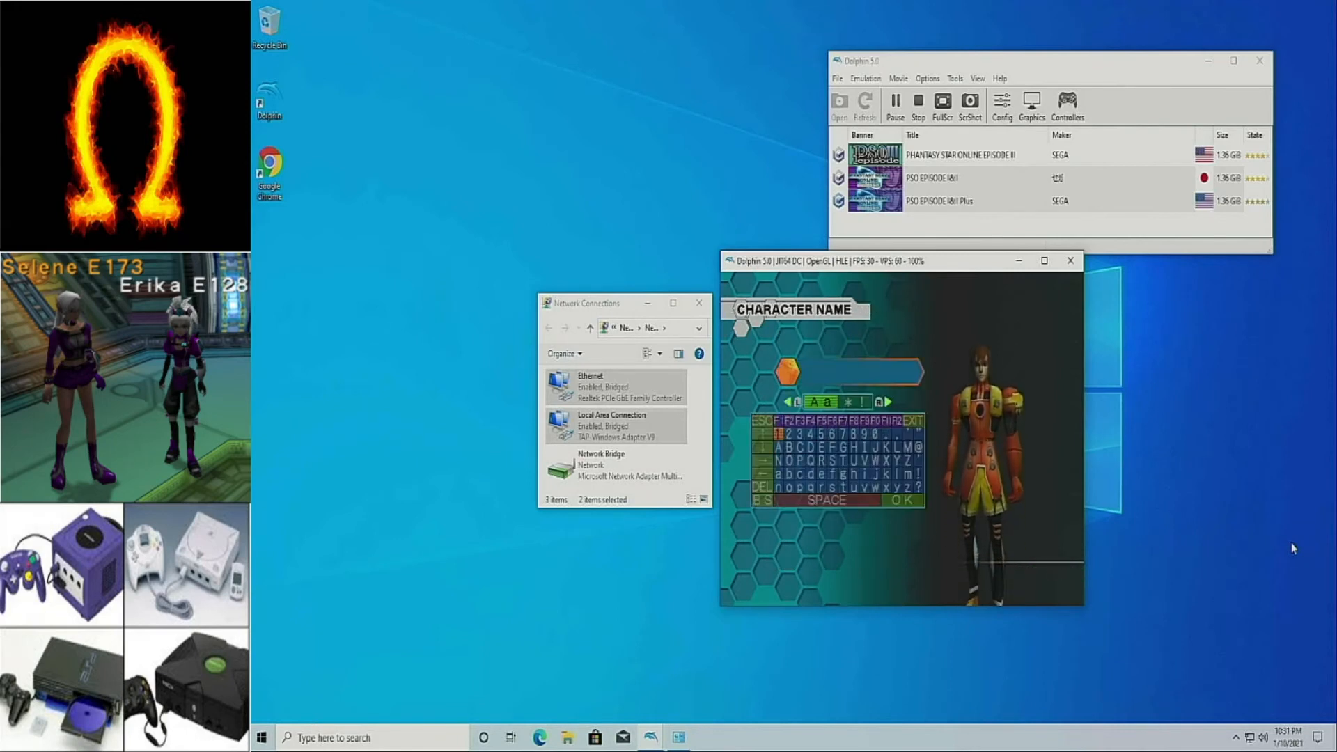
type("dolp")
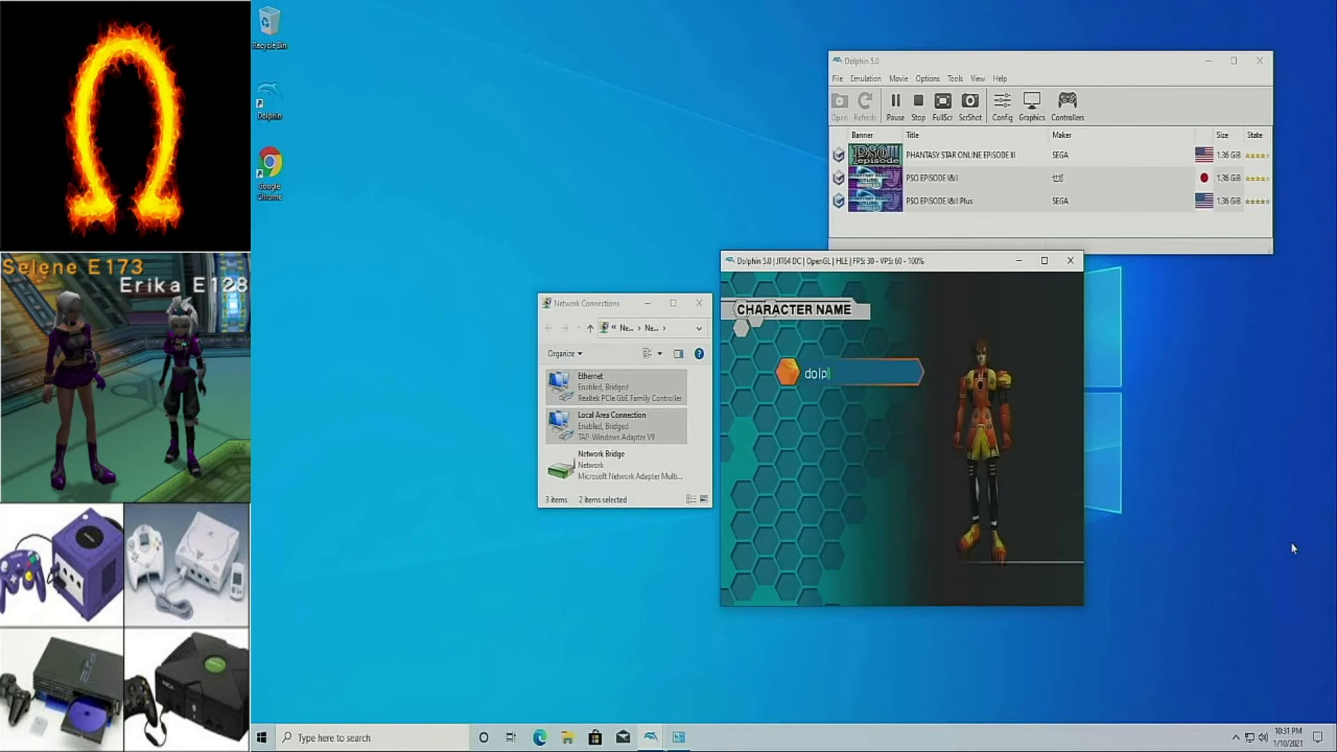
type("hin demo")
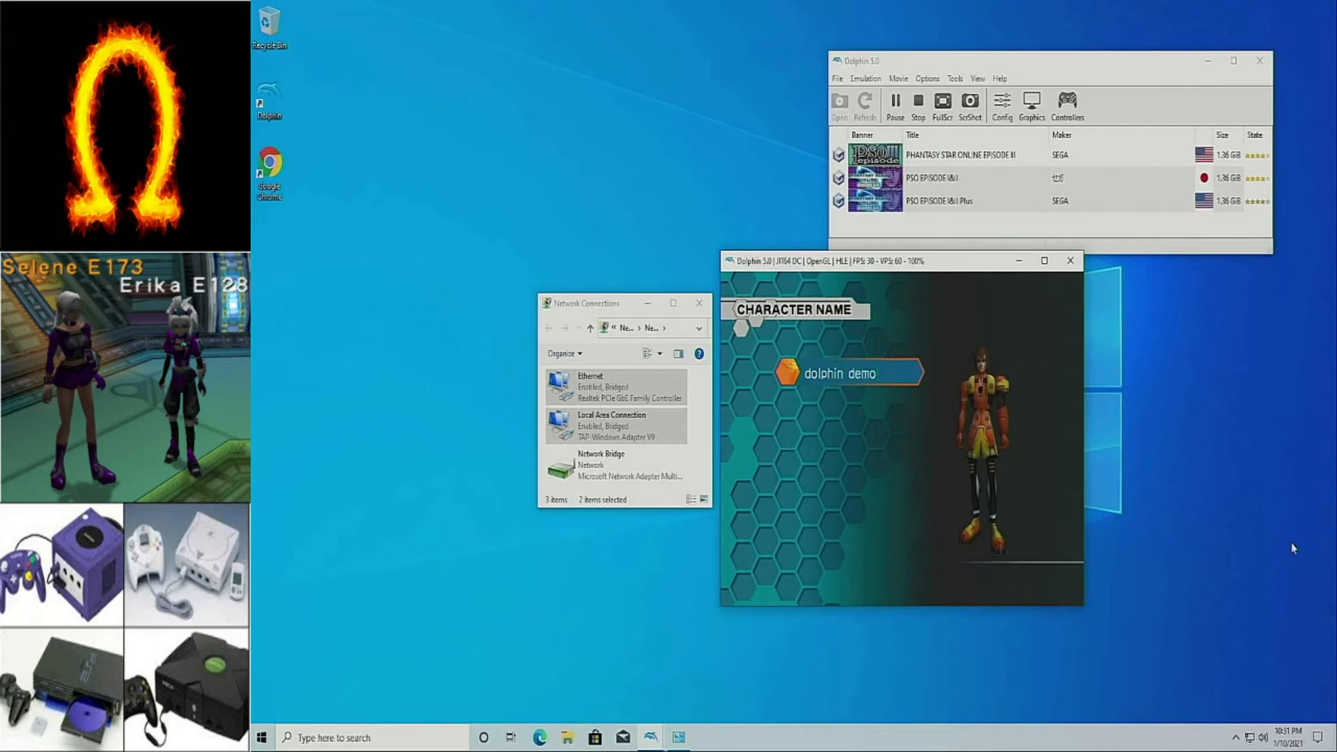
key("Return")
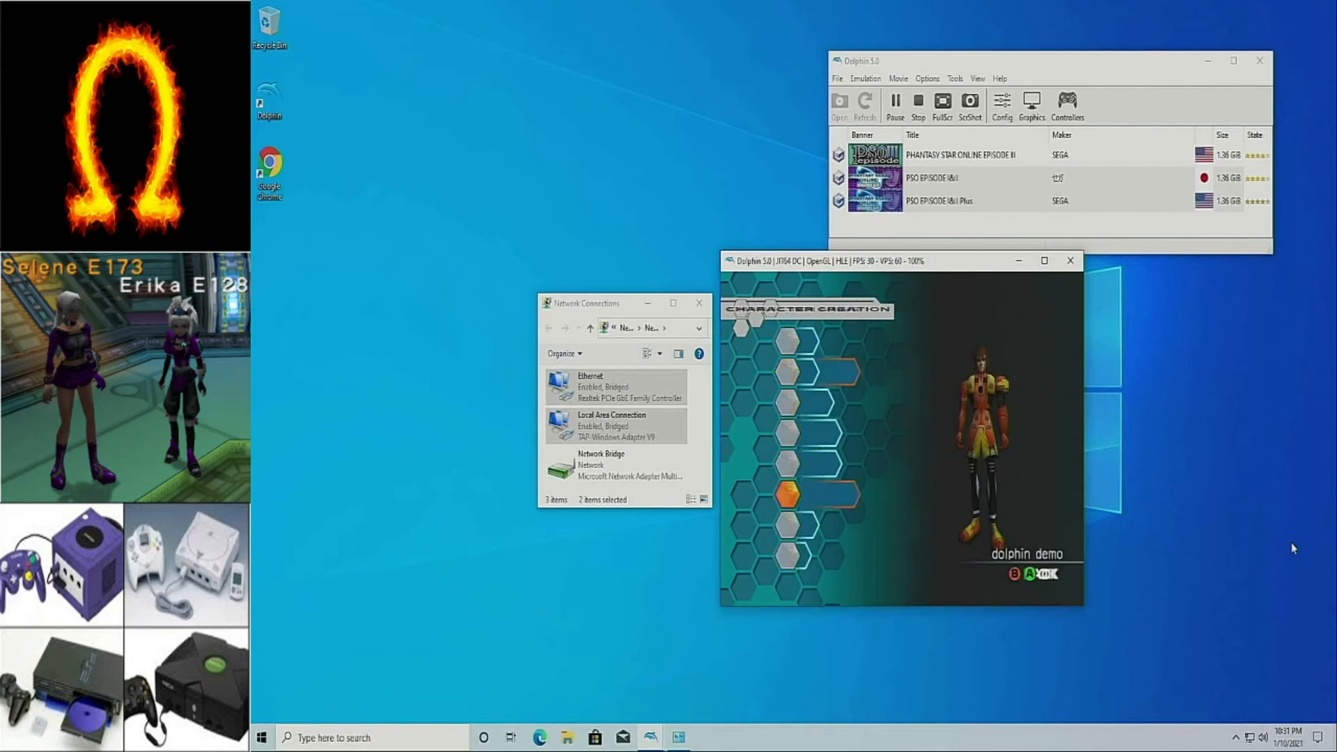
- Finish the character creation and confirm the HUmar character's summary
key("Down")
key("Down")
key("Return")
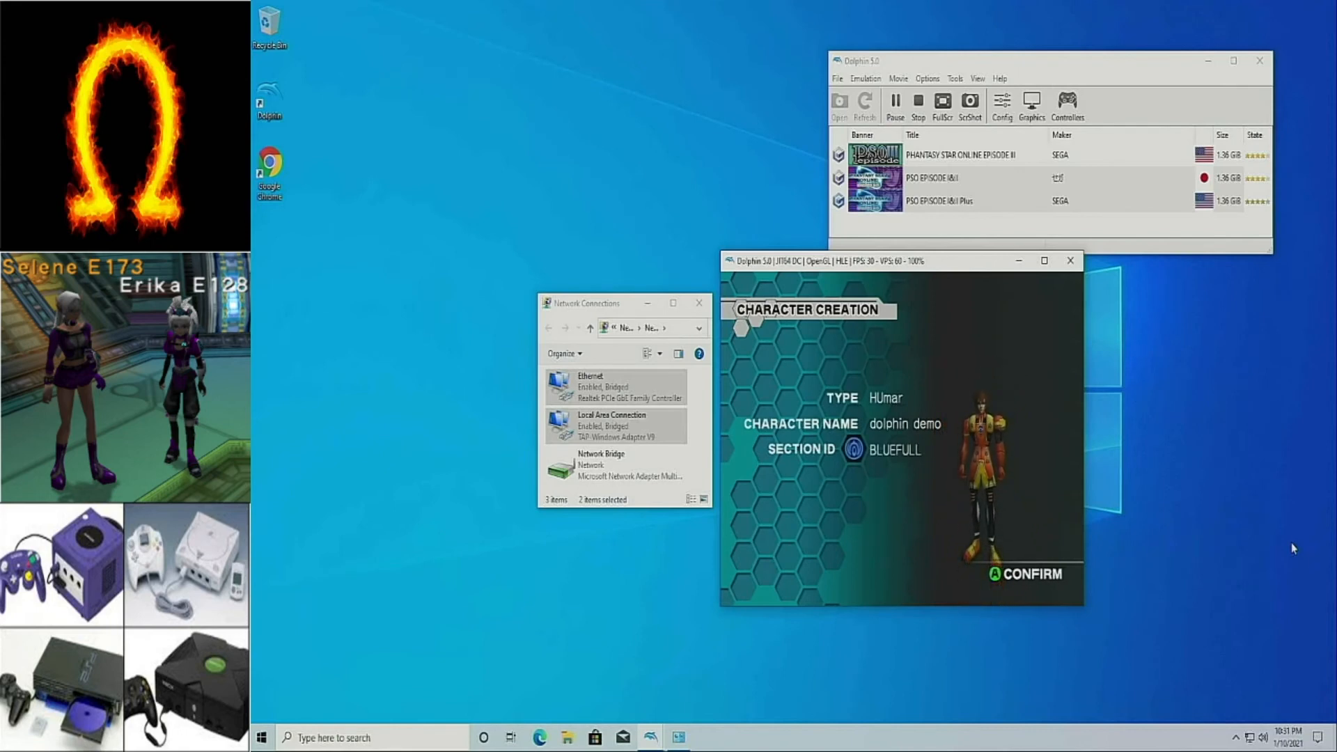
key("Return")
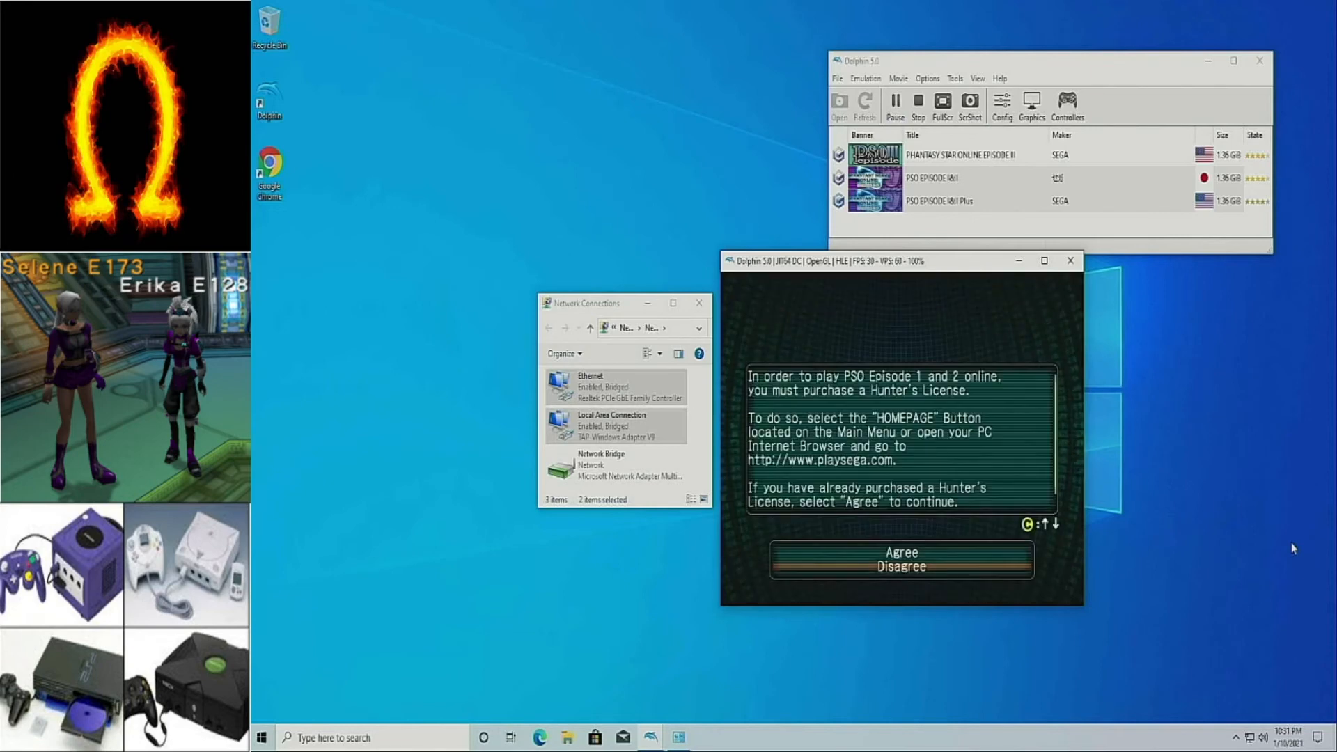
- Try to connect online with the dolphin demo character, accepting the Hunter's License notice and retrying once
key("Return")
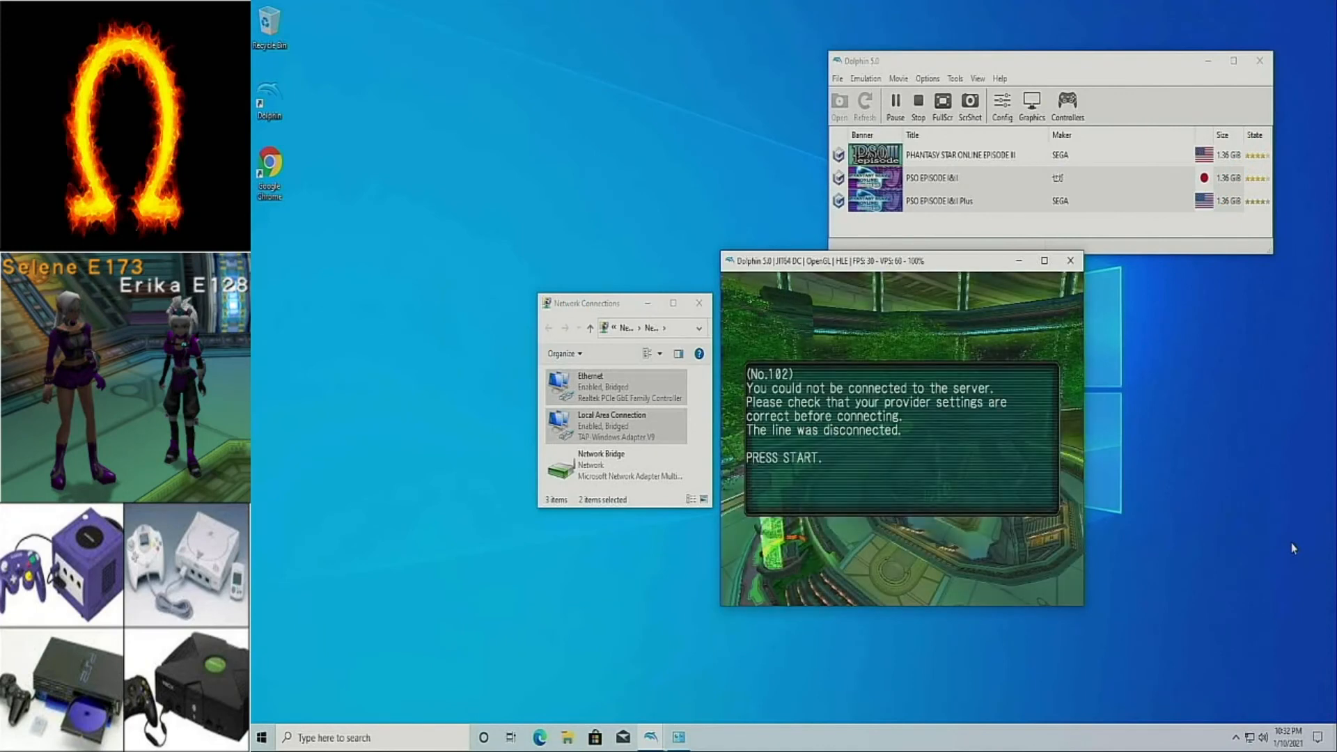
key("Return")
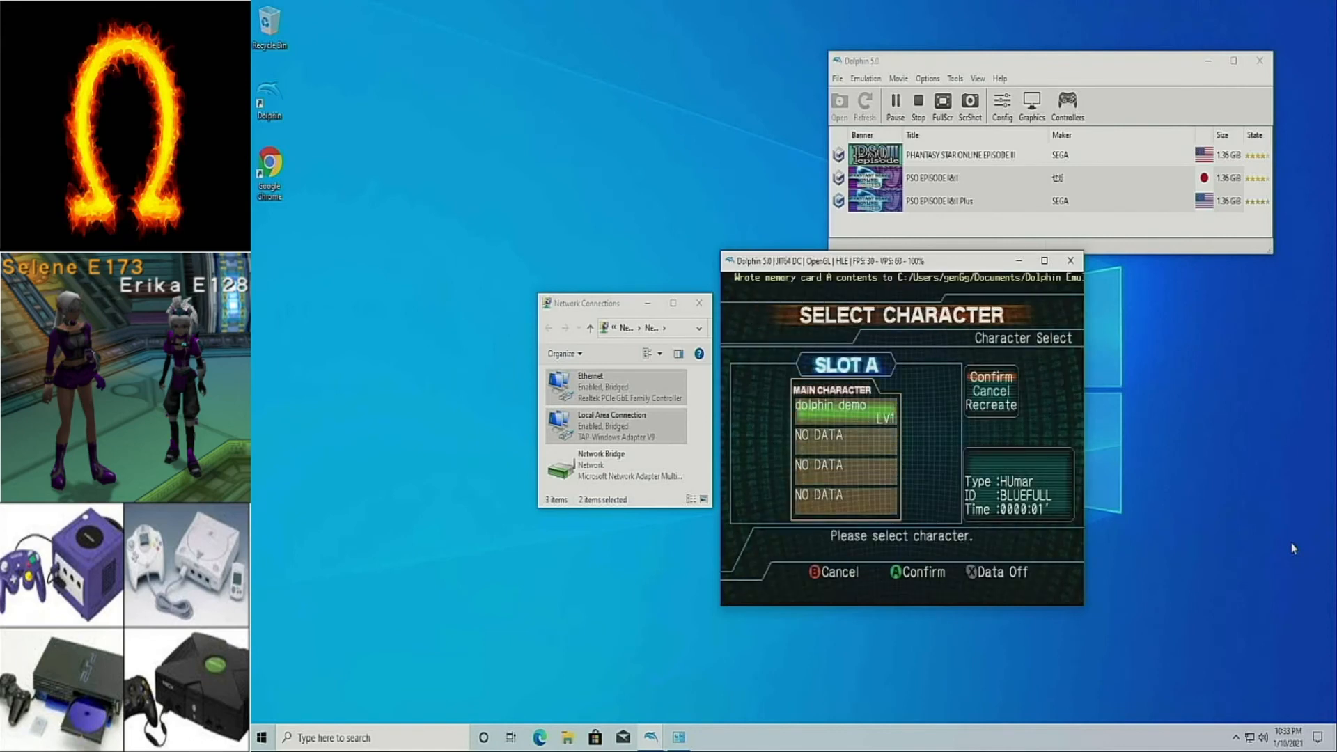
key("x")
key("Up")
key("x")
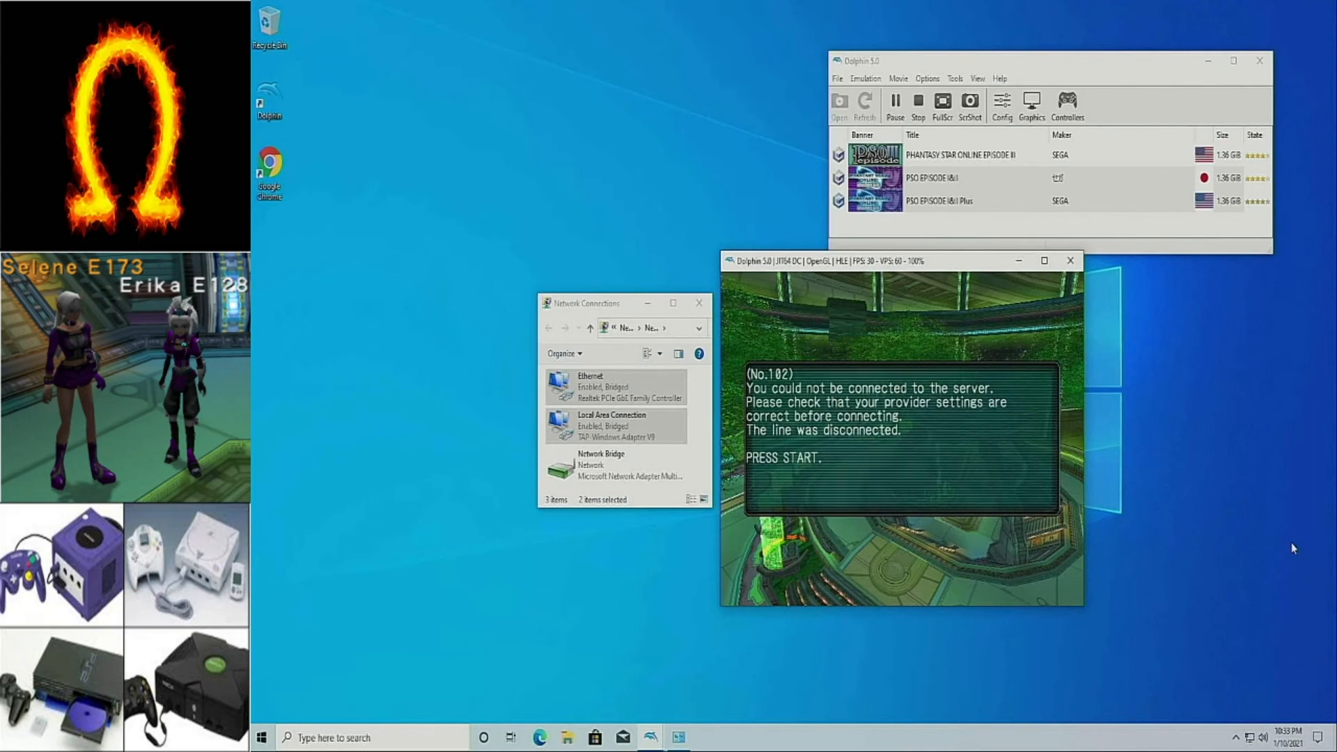
key("Return")
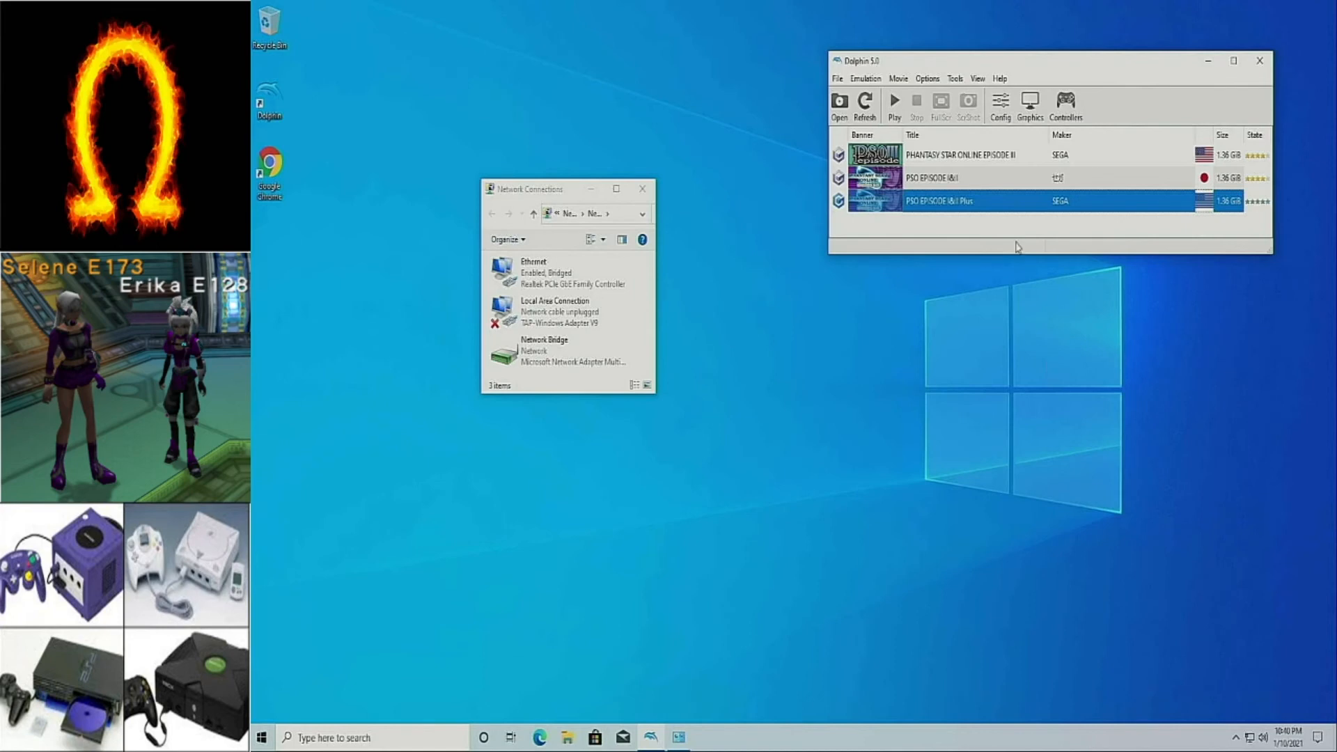
- Check the Slot A memory card file in the GameCube device settings, cancelling the file choice and closing the configuration
left_click(1001, 105)
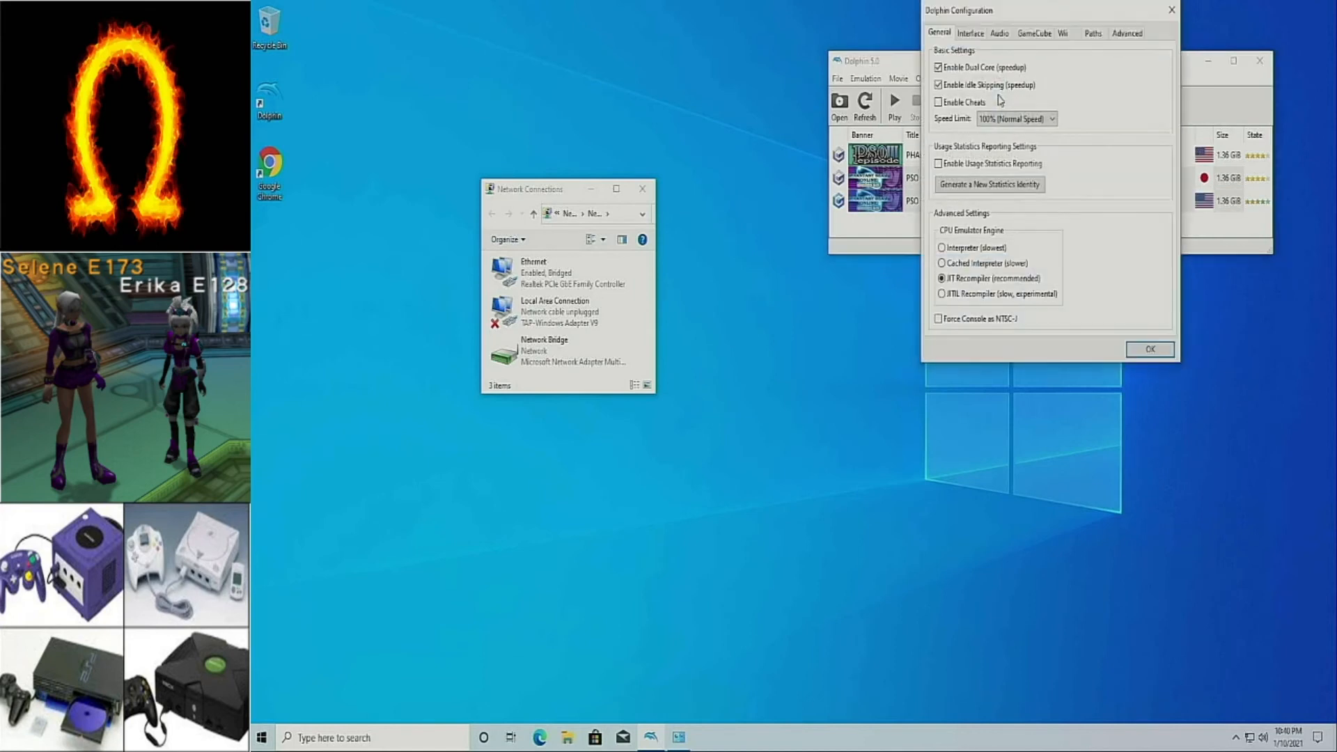
left_click(1043, 36)
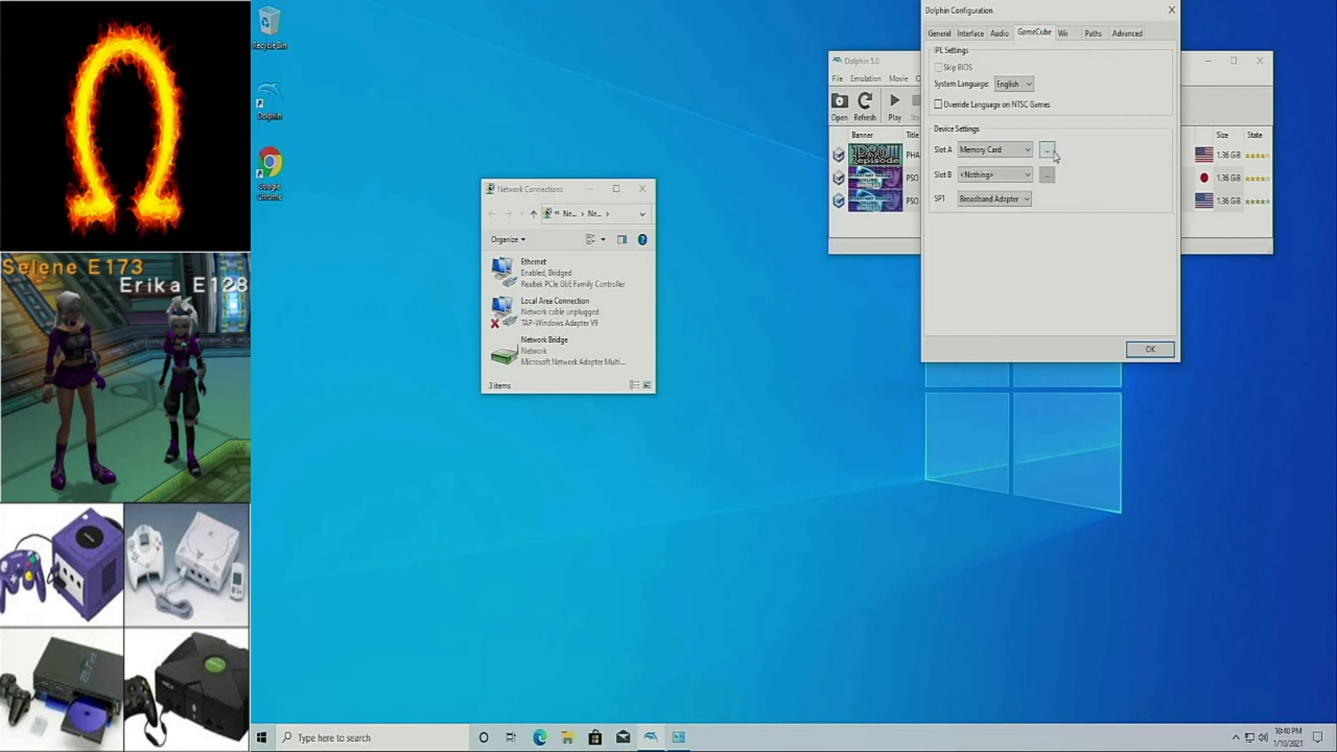
left_click(1046, 151)
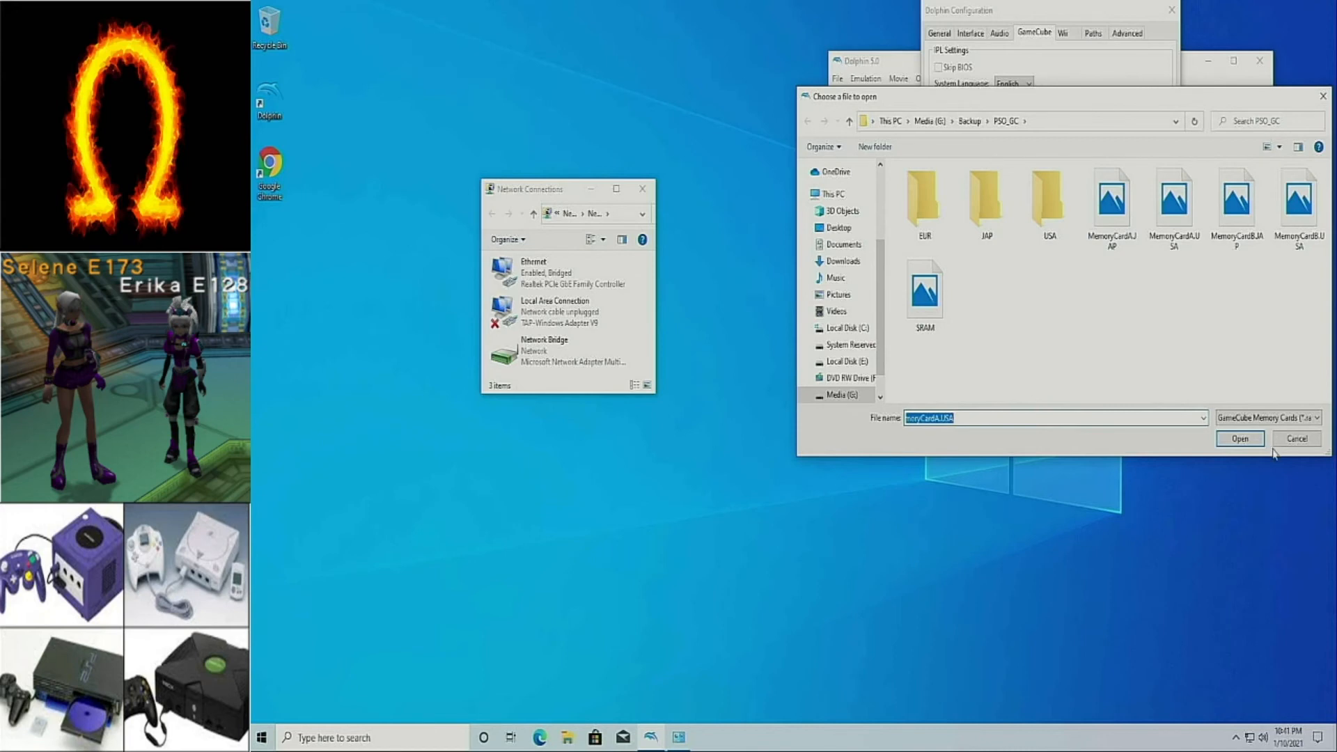
left_click(1294, 439)
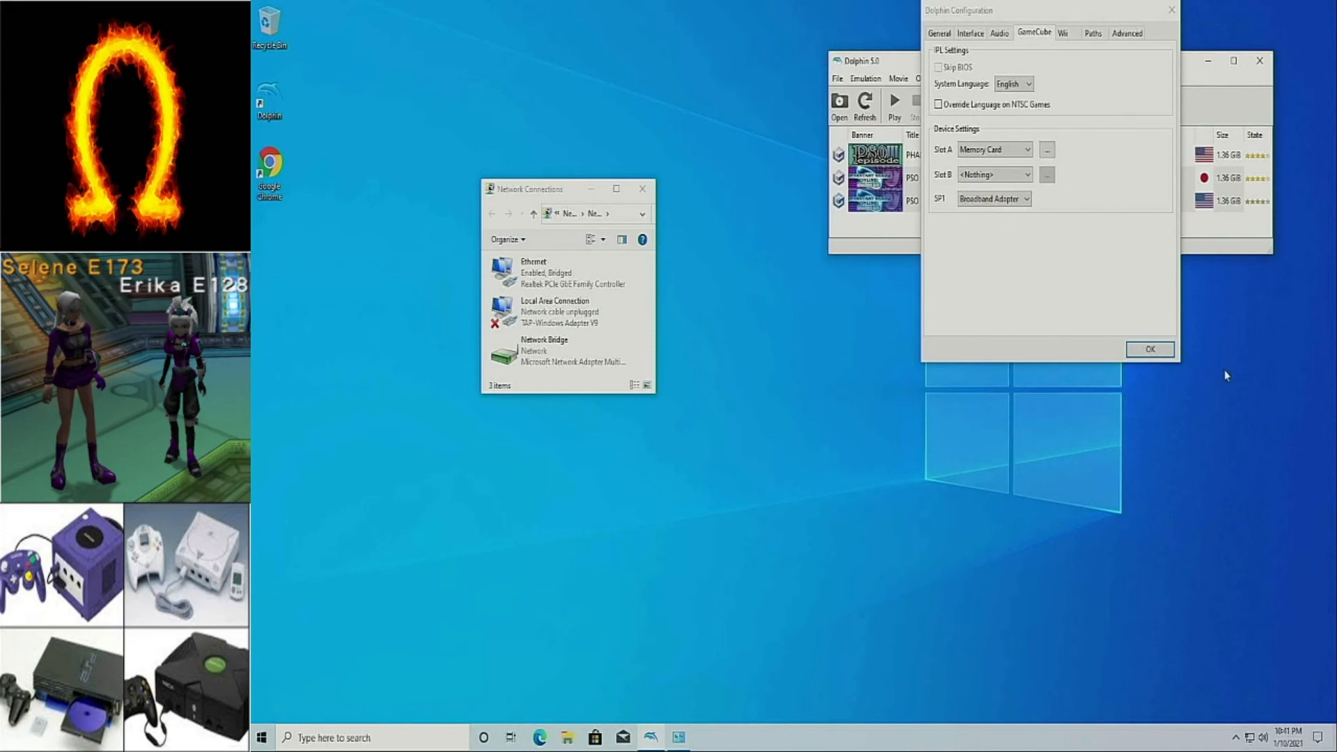
left_click(1150, 349)
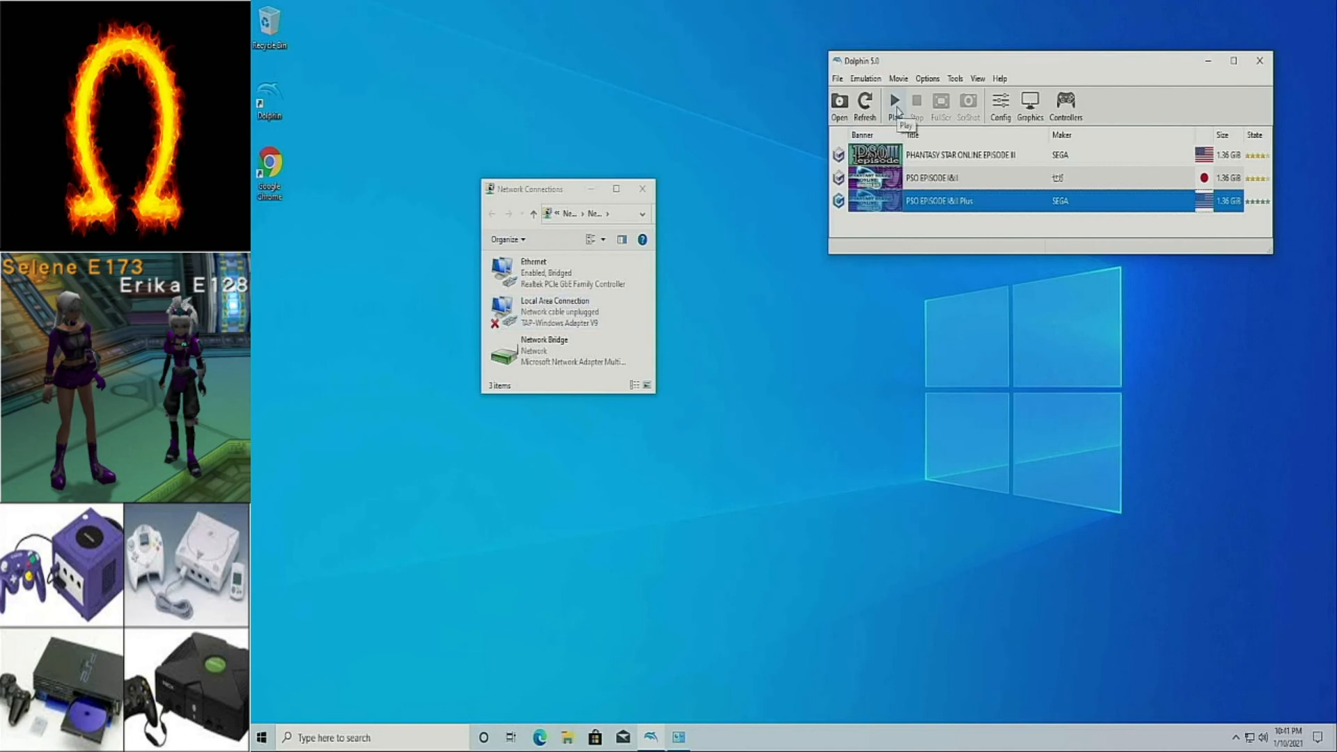
- Launch PSO Episode I&II Plus and choose Online Game from its title screen
left_click(895, 104)
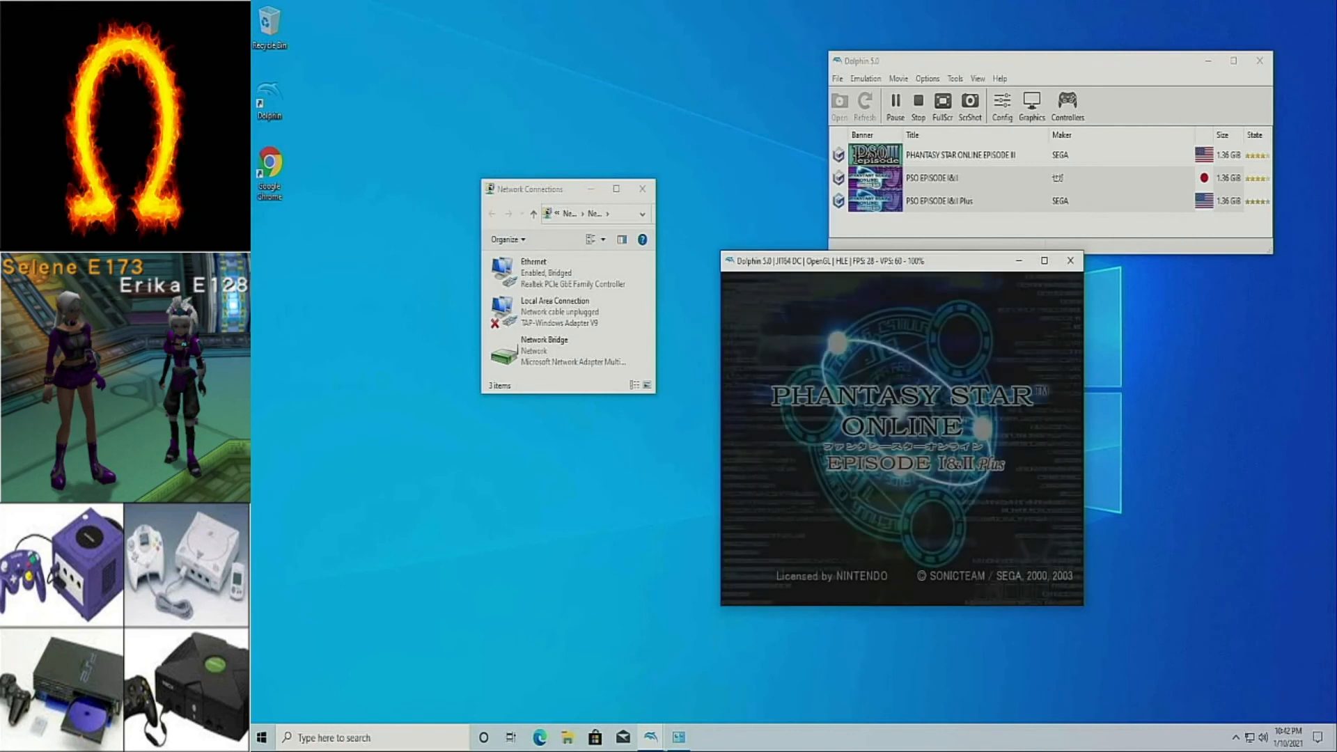
key("Return")
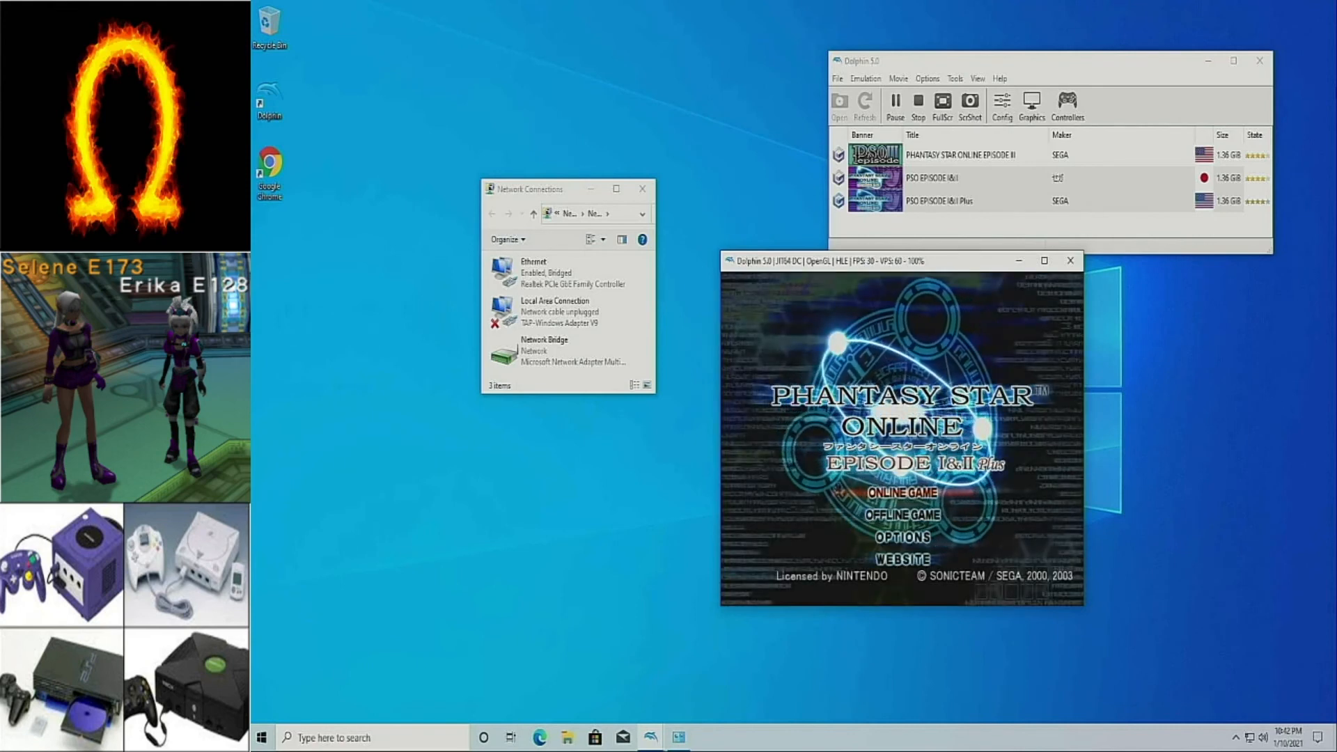
key("x")
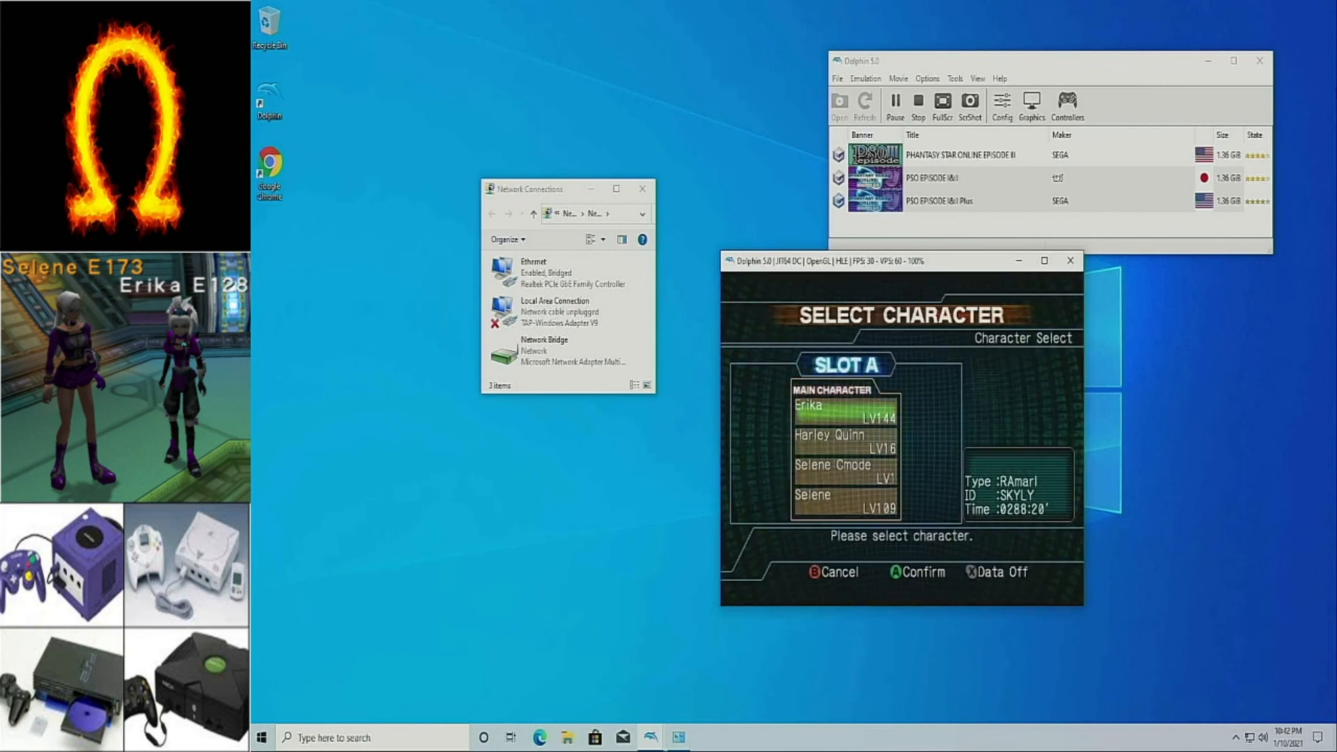
- Connect online with the Slot A character Erika, agreeing to the Hunter's License notice and repeating the attempt once
key("x")
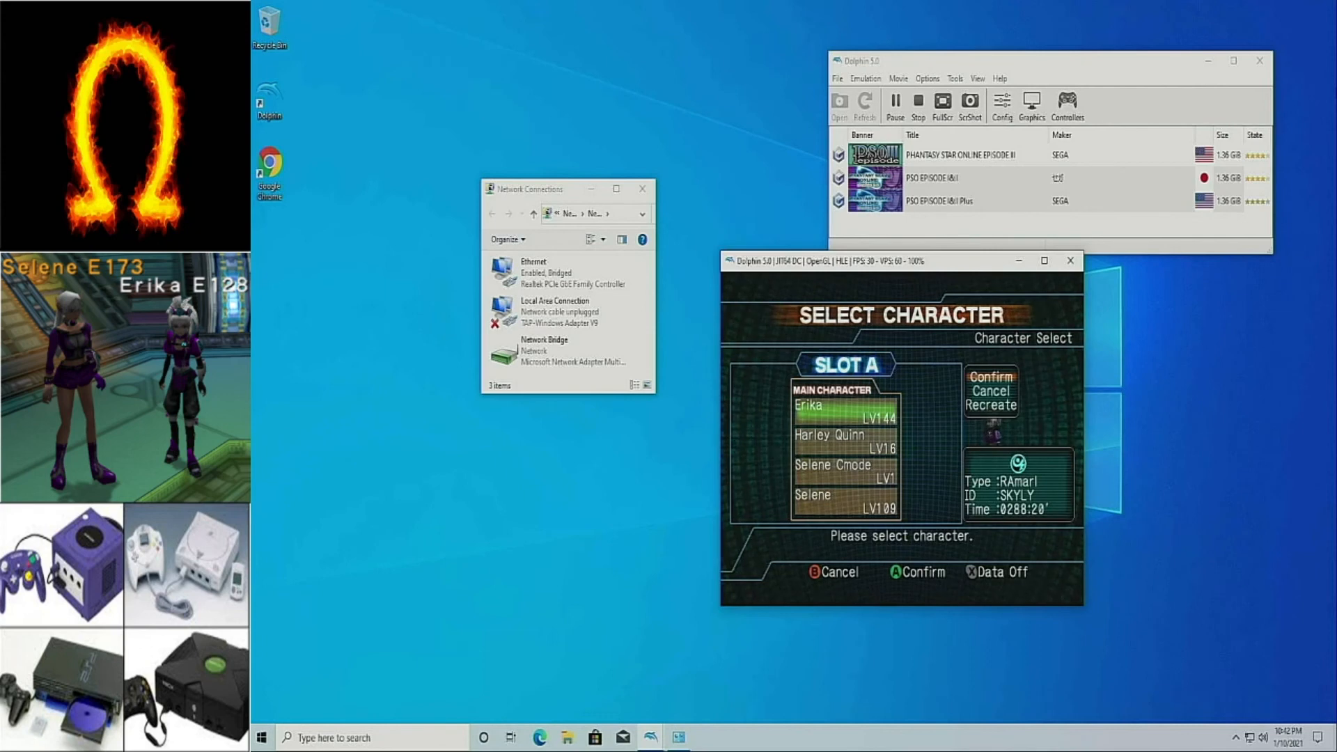
key("x")
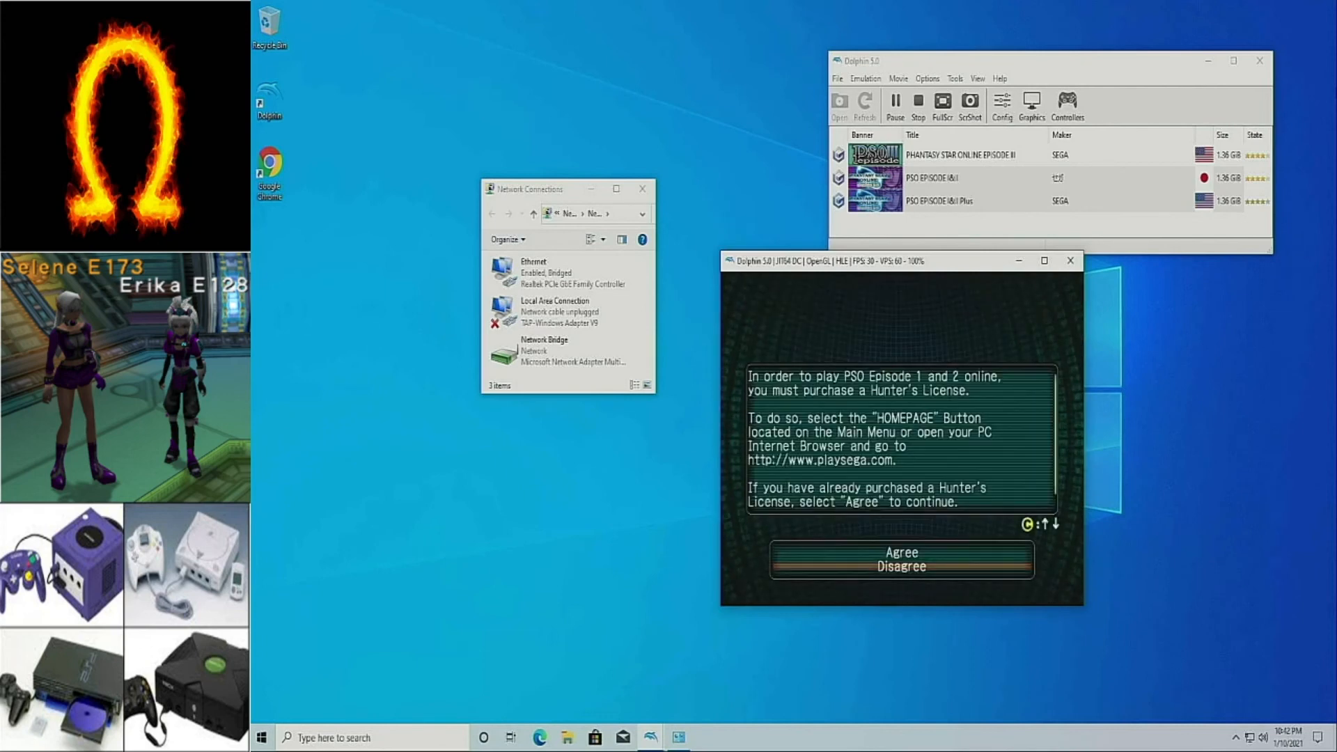
key("Up")
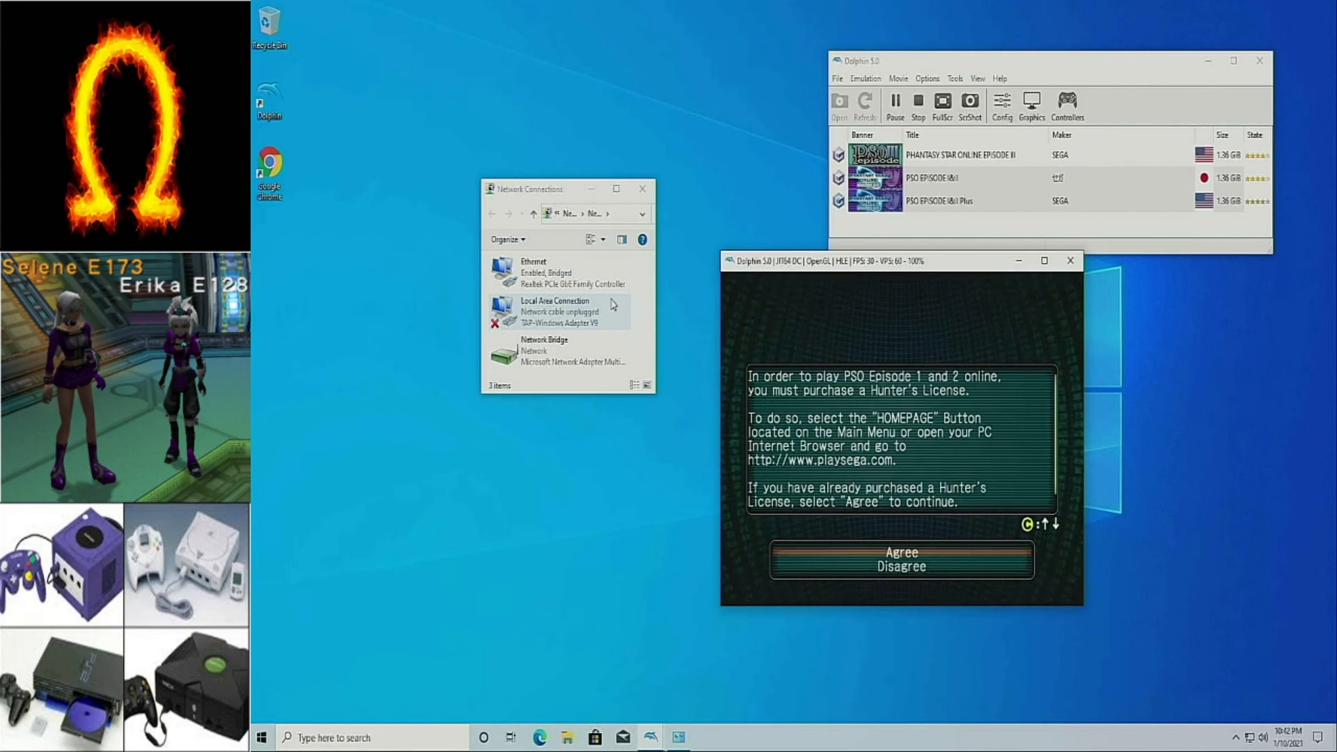
key("x")
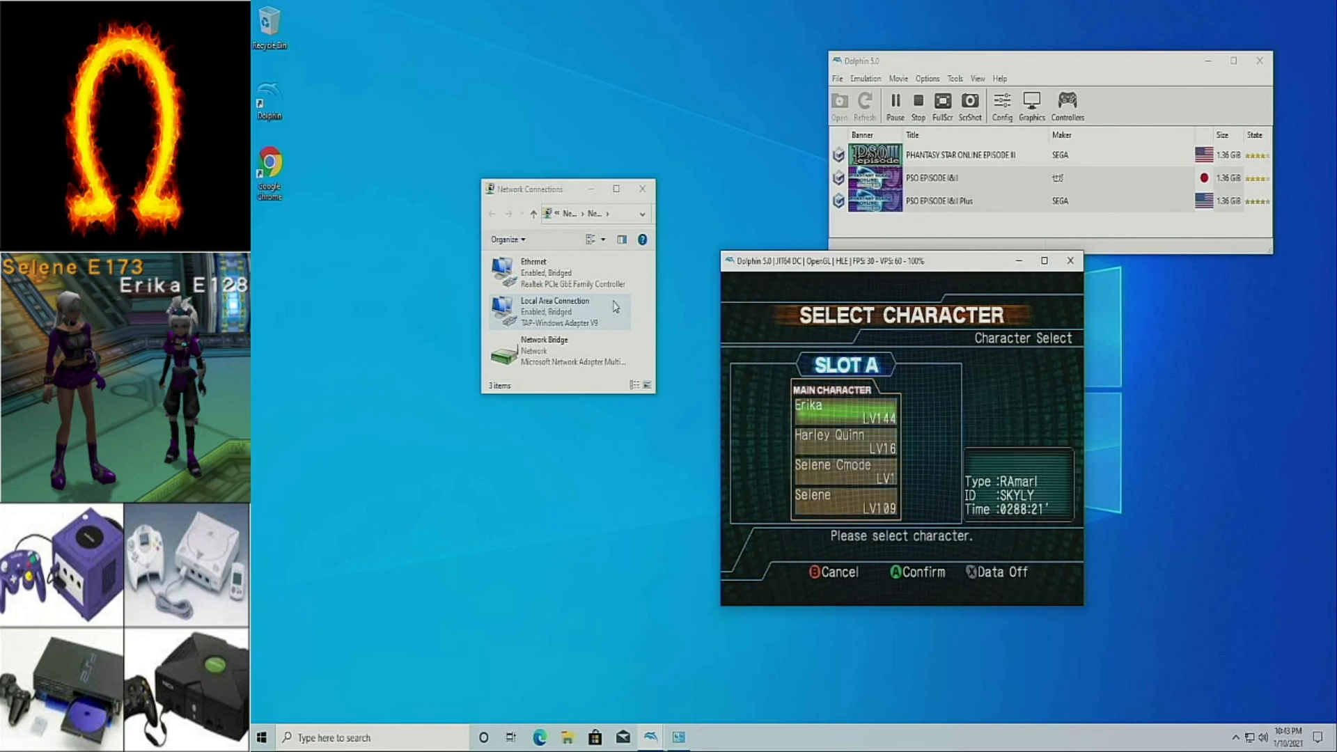
key("x")
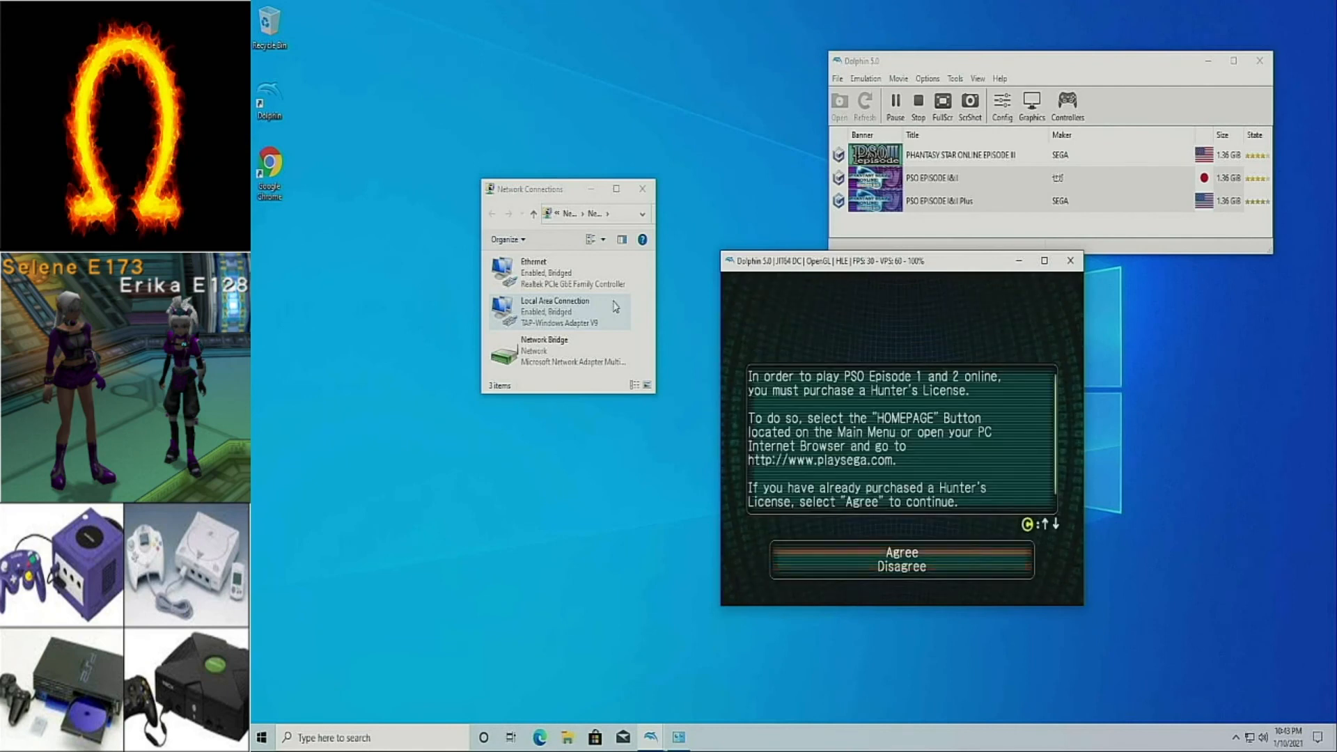
key("x")
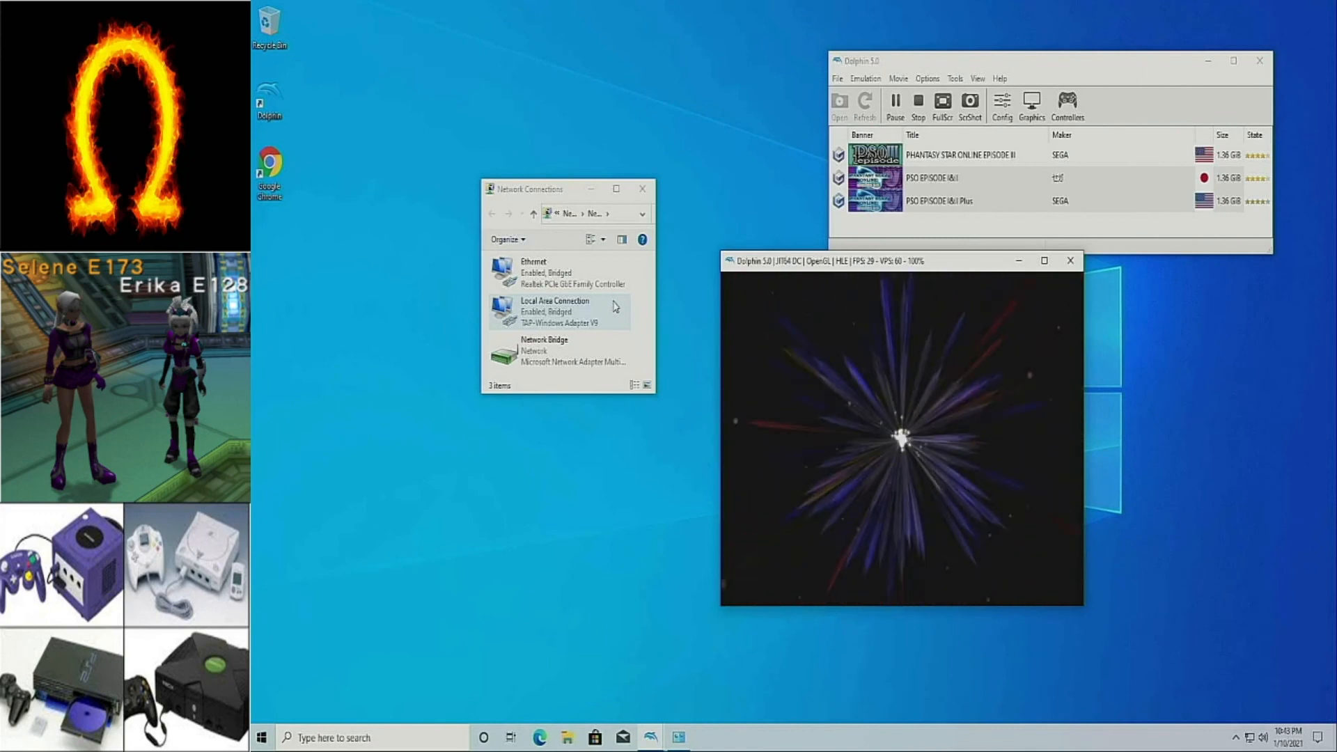
- Maximize the game window and dismiss the Sylverant server's welcome message to reach Ship Select
left_click(1044, 261)
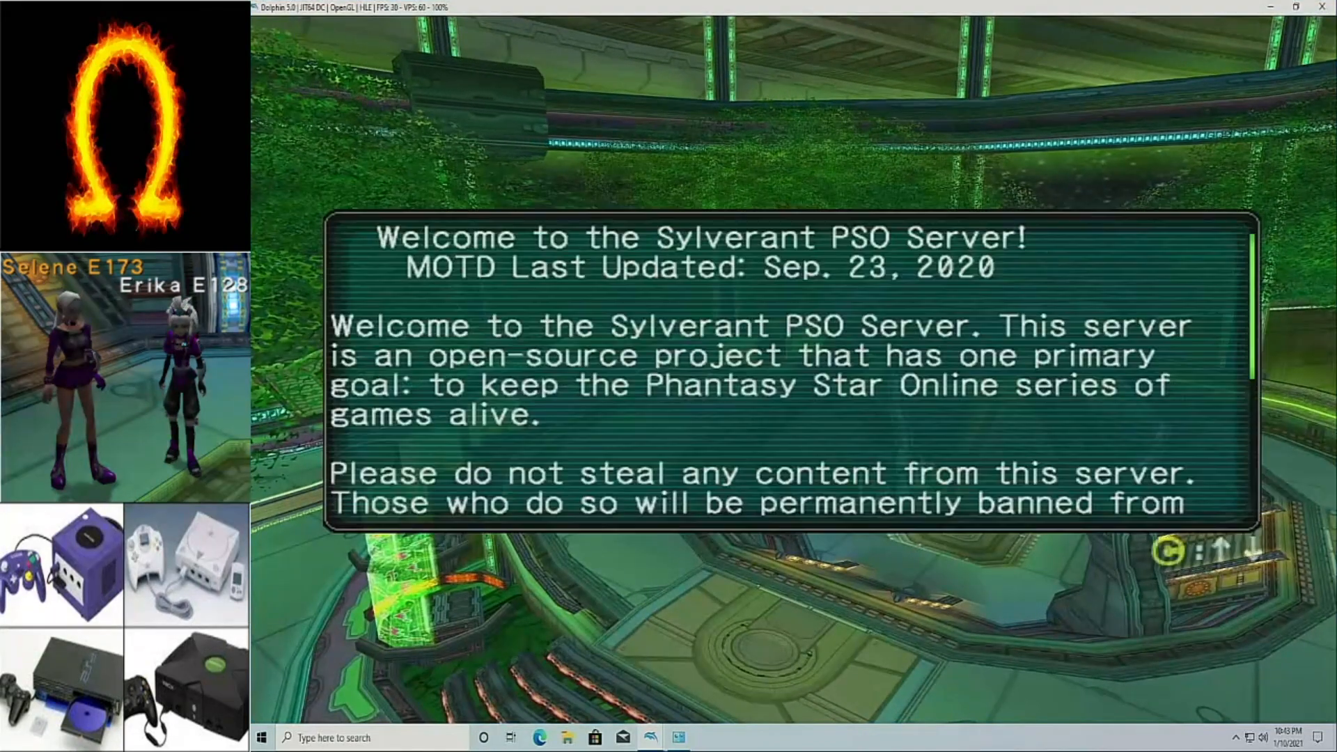
key("x")
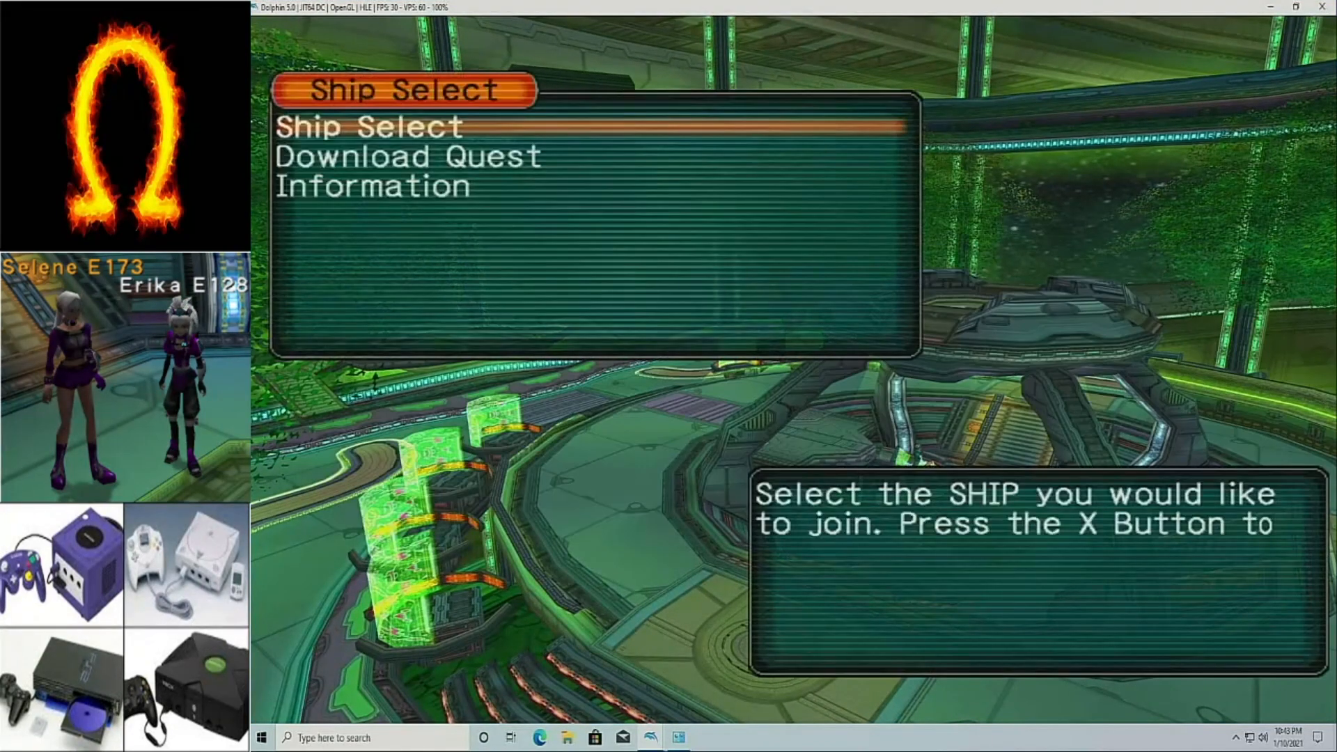
- Choose the Altimira ship from Ship Select and enter its lobby 01-01 with the character
key("x")
key("Down")
key("x")
key("x")
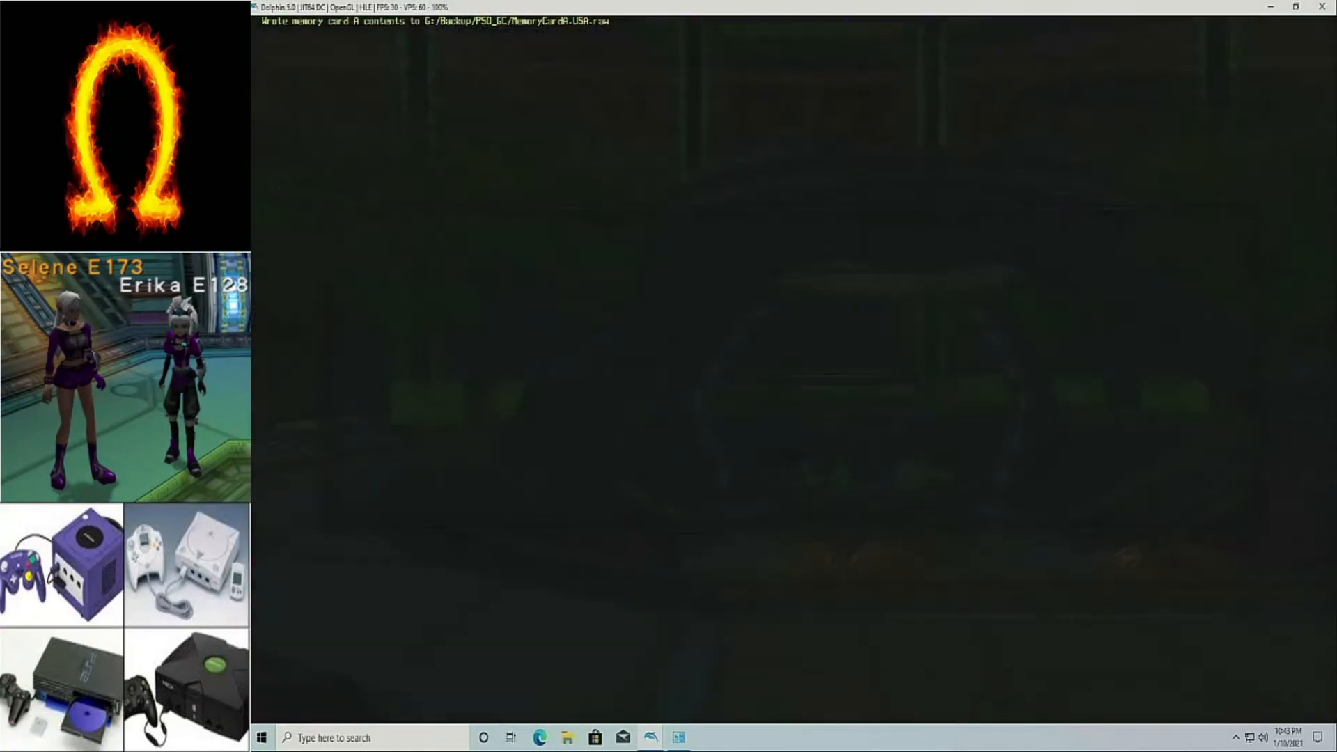
key("x")
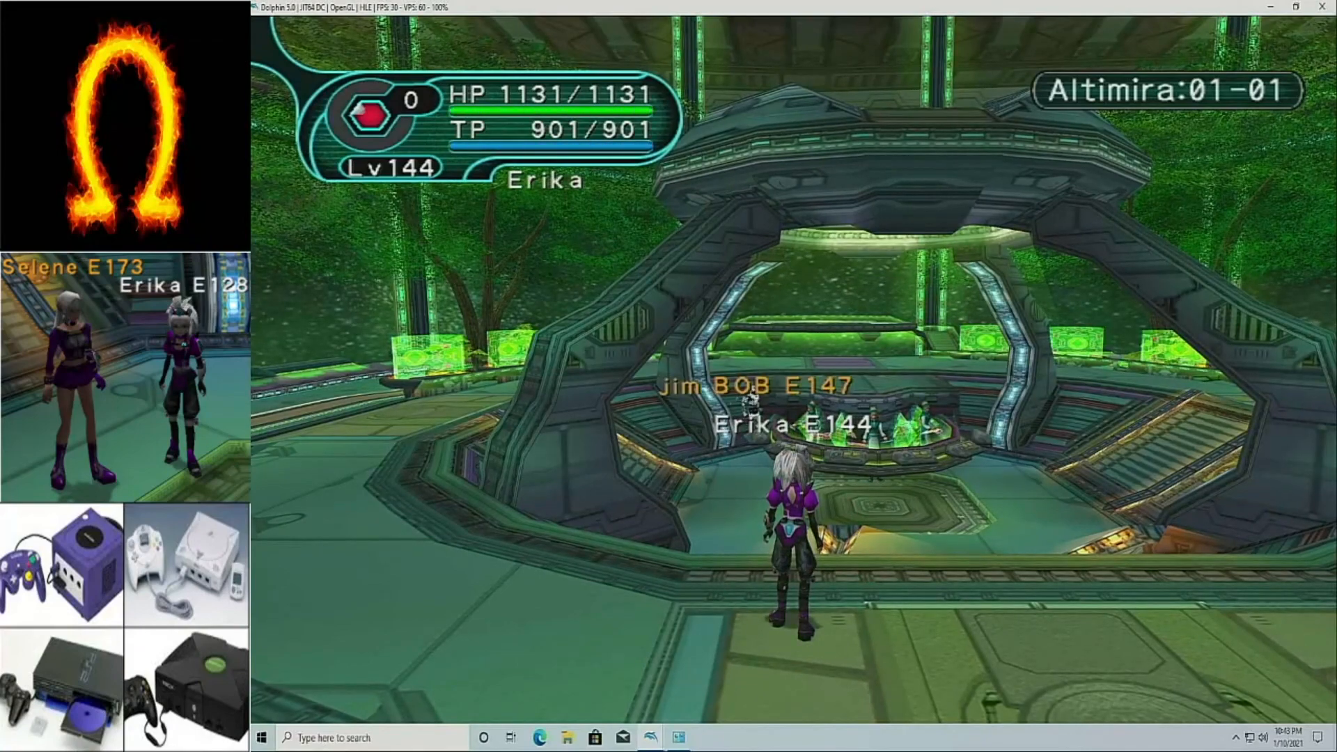
- Walk the character into the lobby and send the Hello symbol chat as a greeting
key("Up")
key("s")
key("s")
key("s")
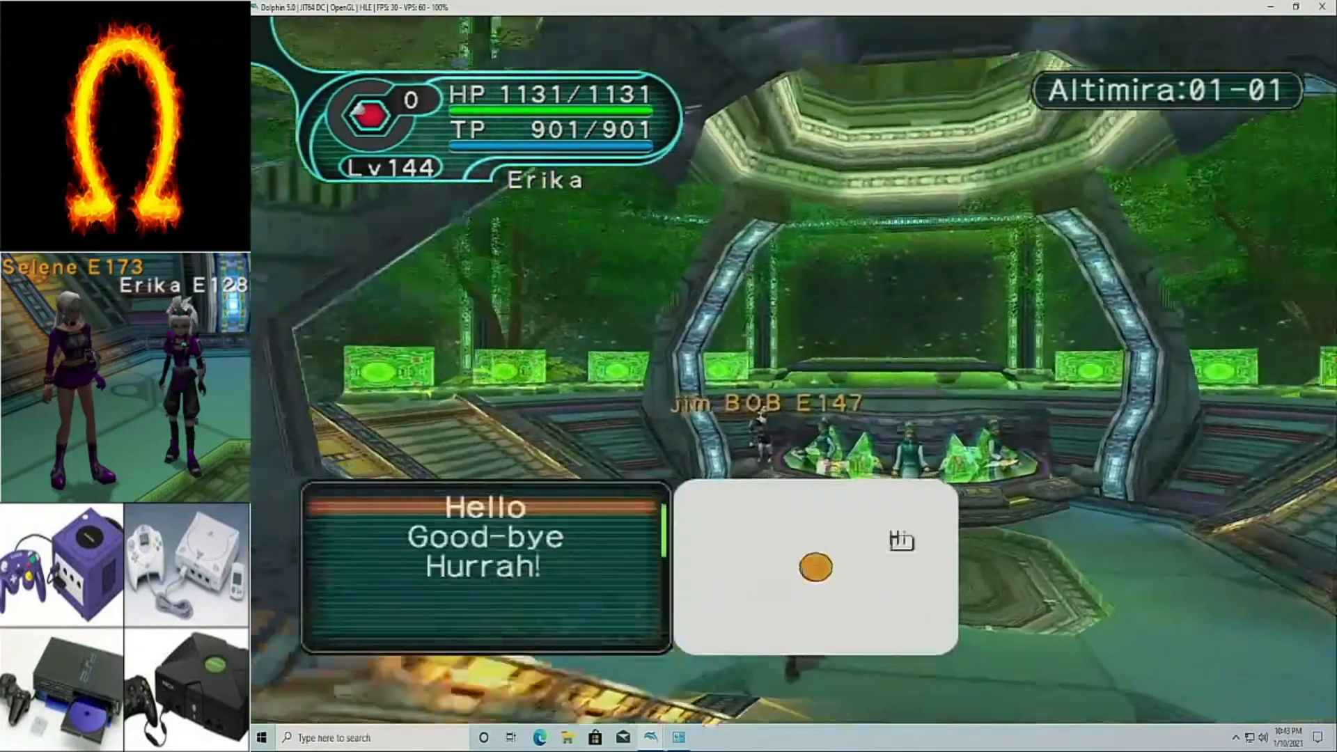
key("x")
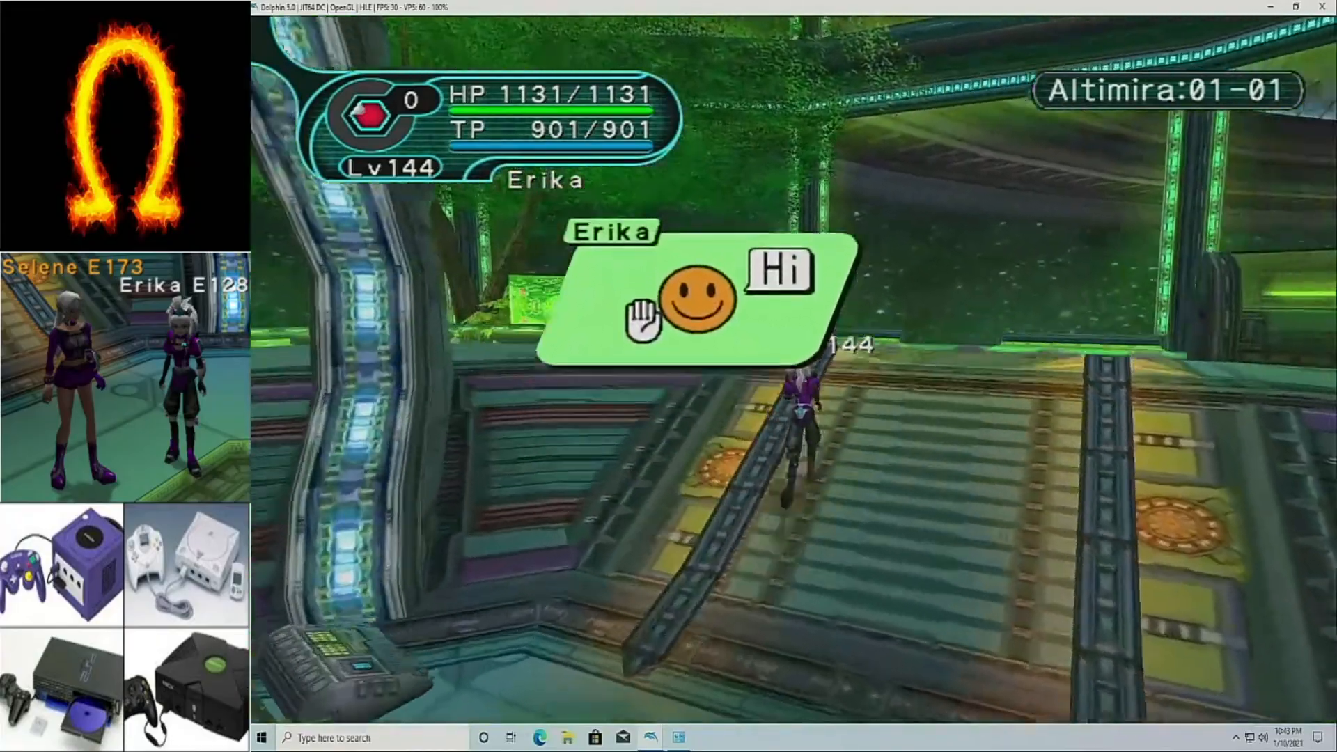
- Examine the available teams and their members at the lobby's Information Counter, and return to the lobby
key("Down")
key("x")
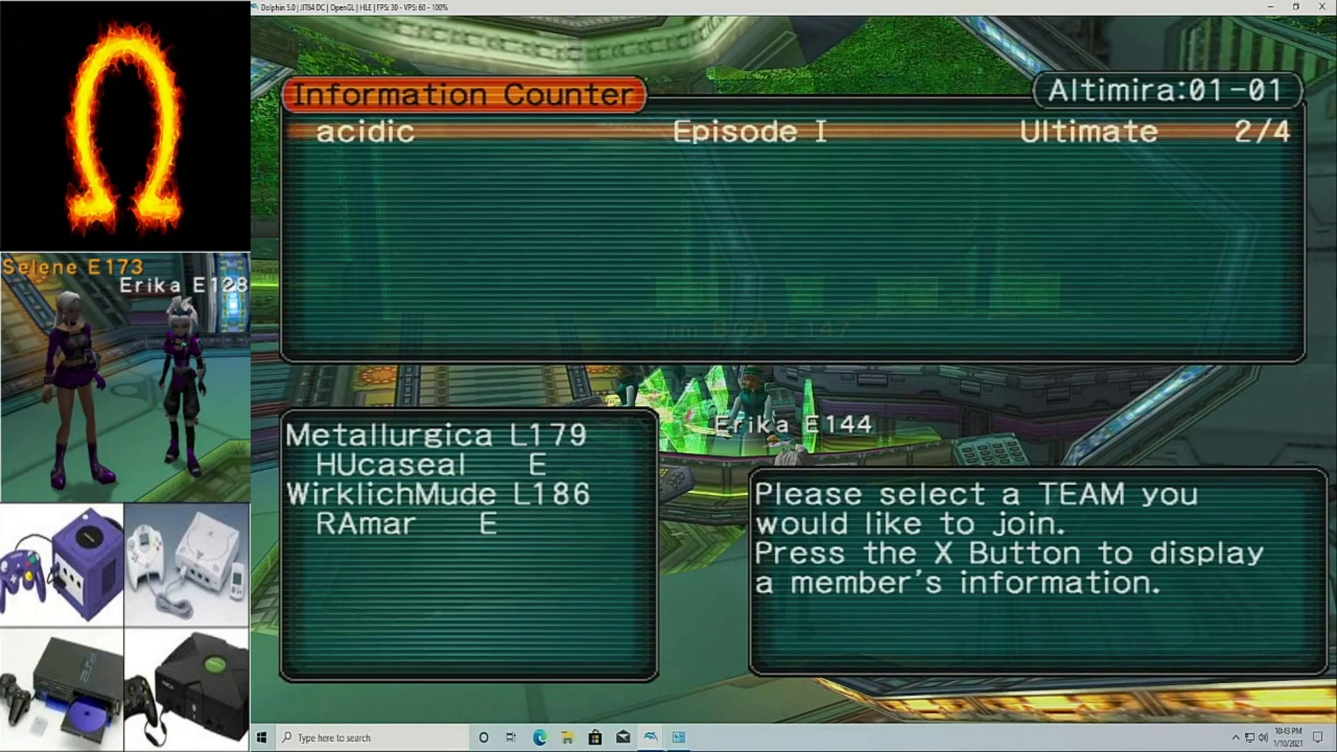
key("Up")
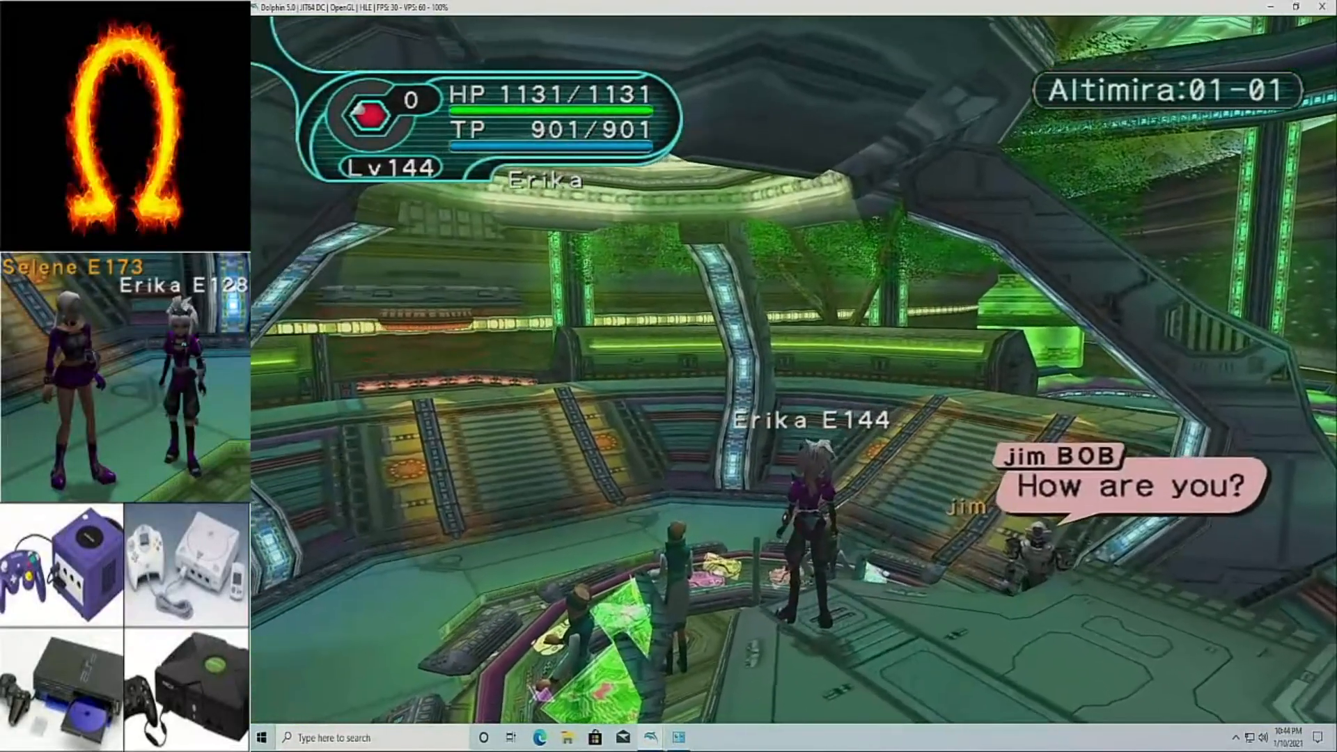
- Send the lobby chat messages "splendid" and "say hi to the Youtube viewers"
type("splendid")
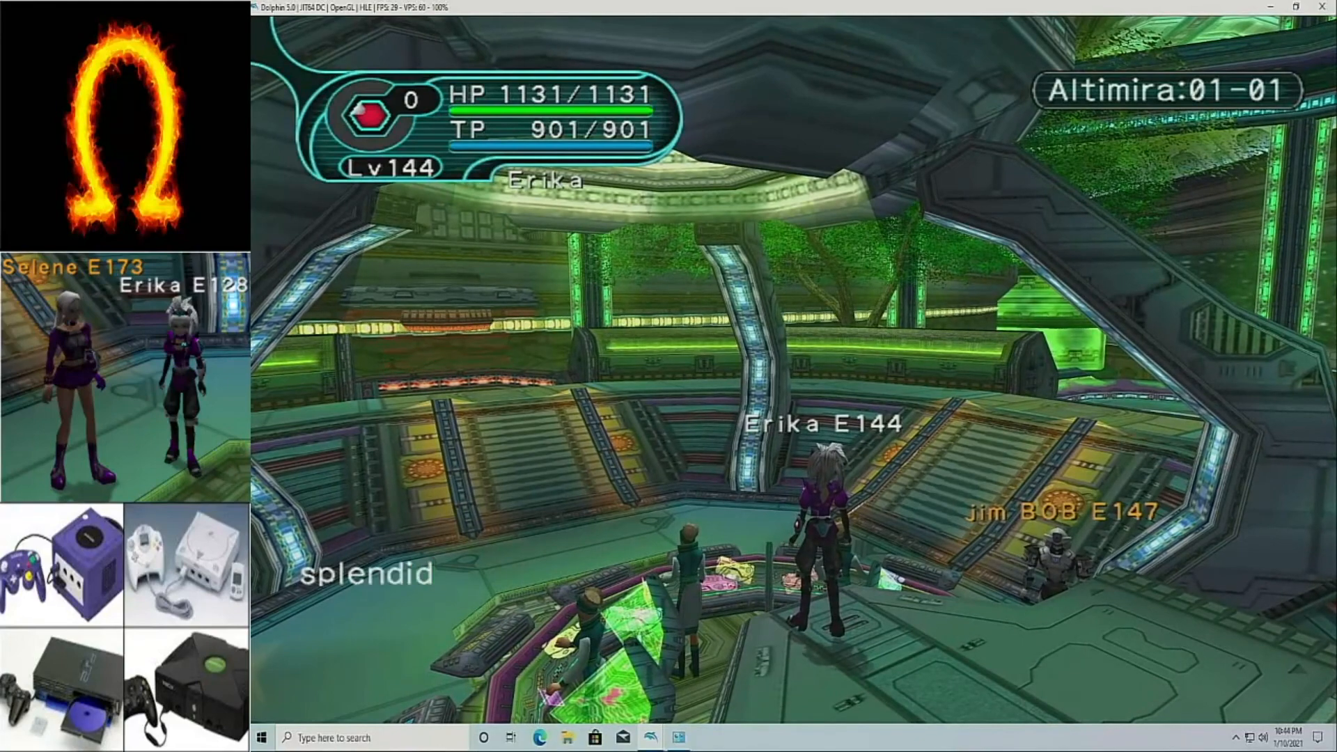
key("Return")
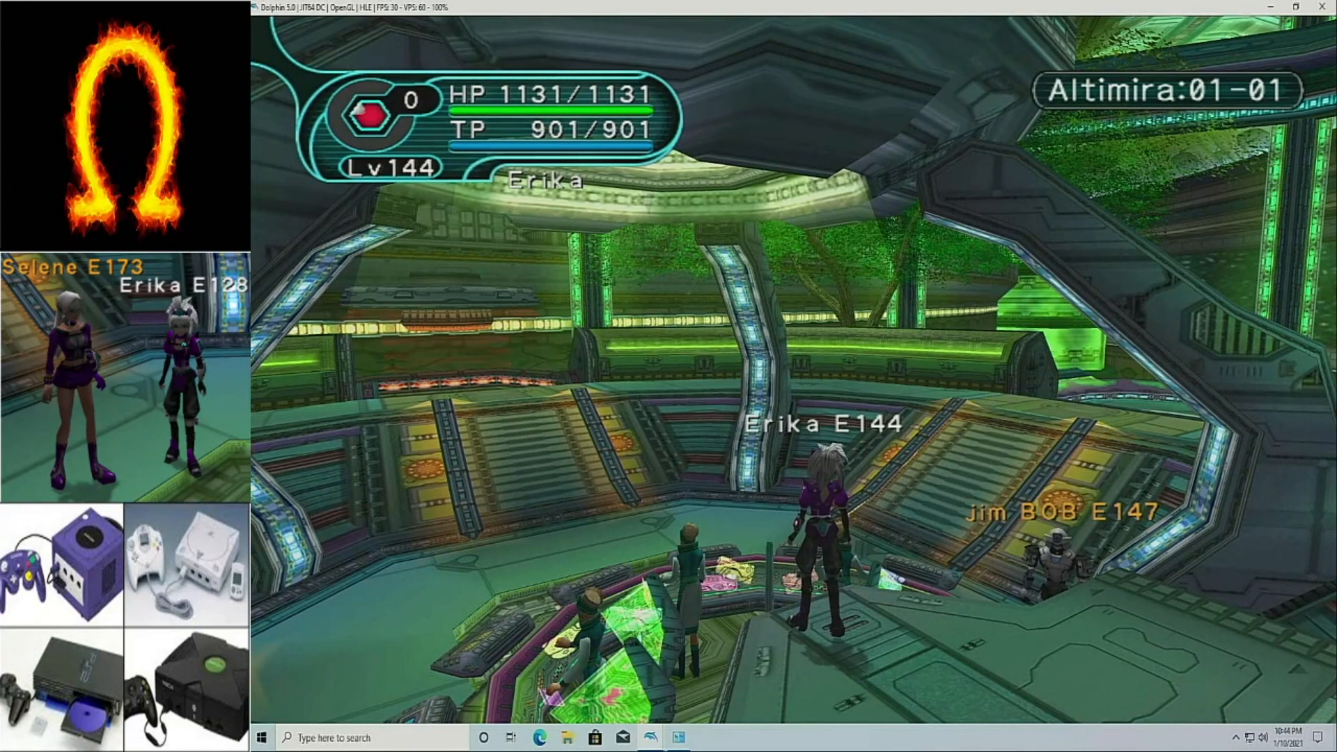
type("say hi to")
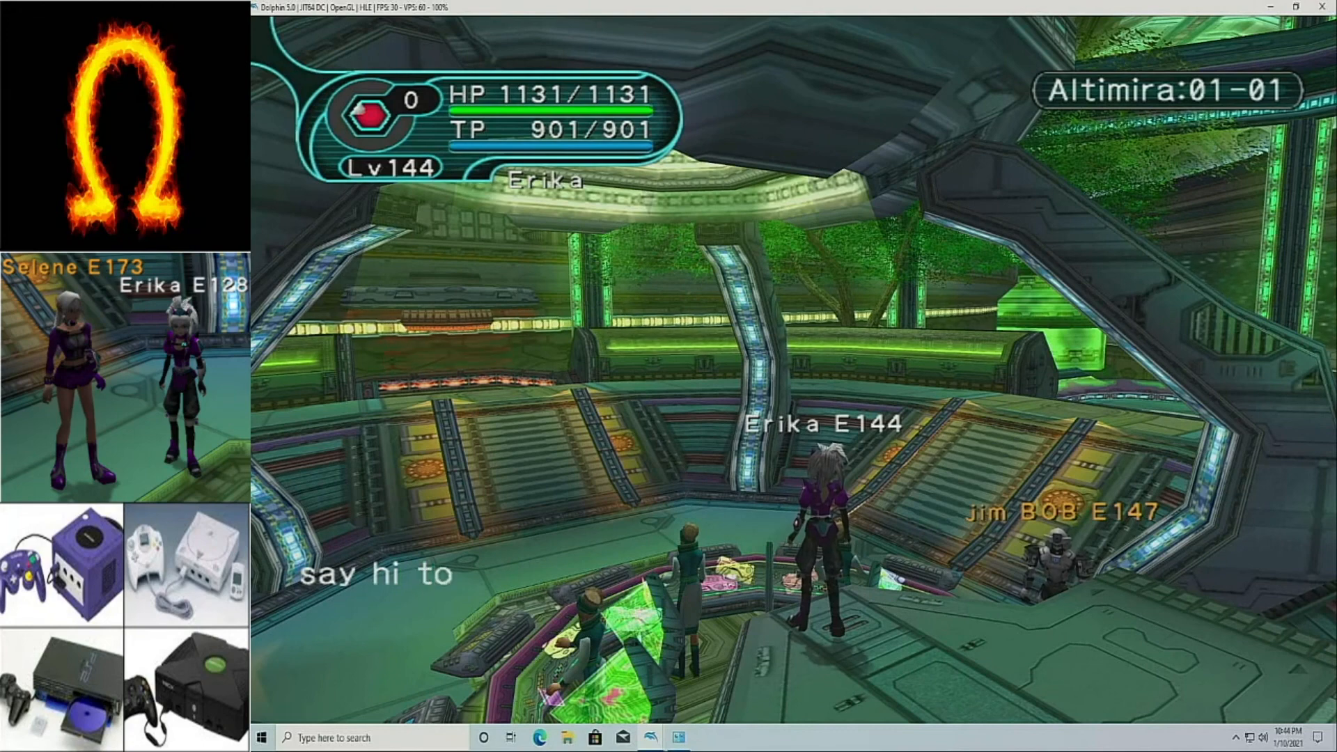
type("the Y")
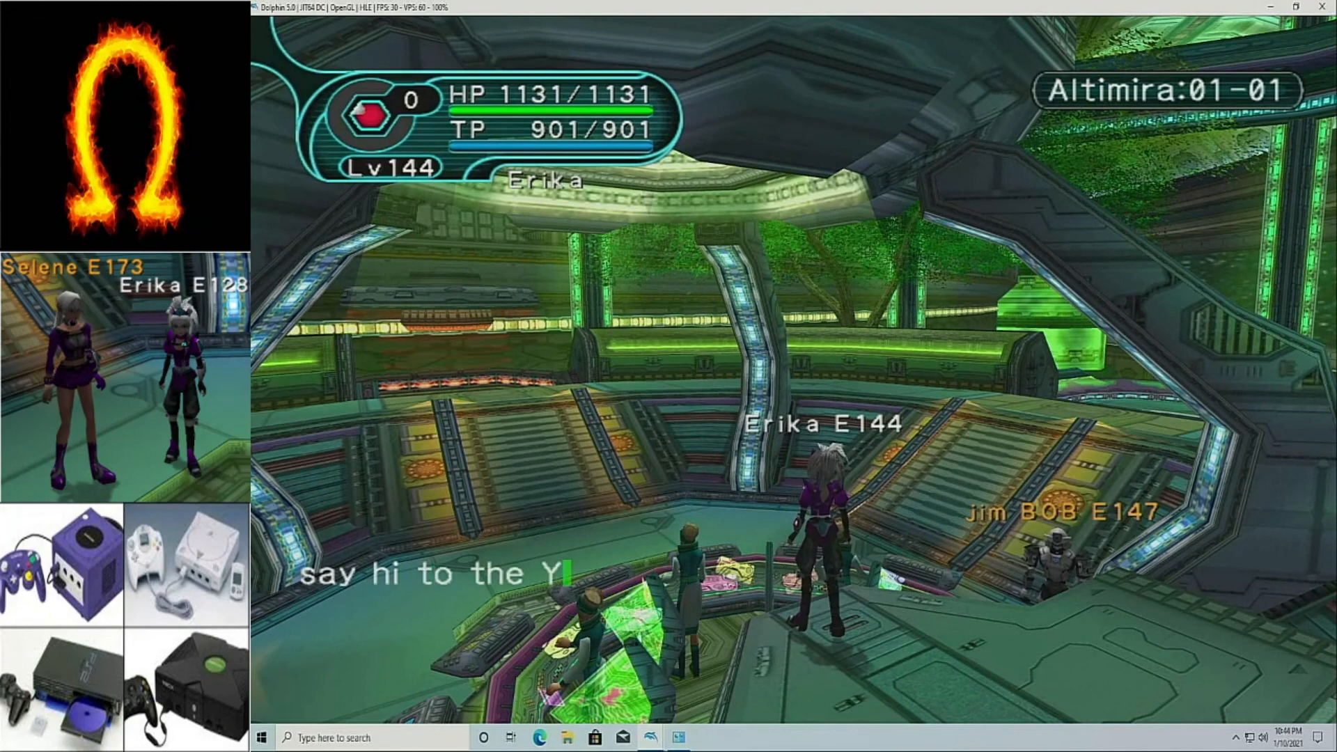
type("outube ")
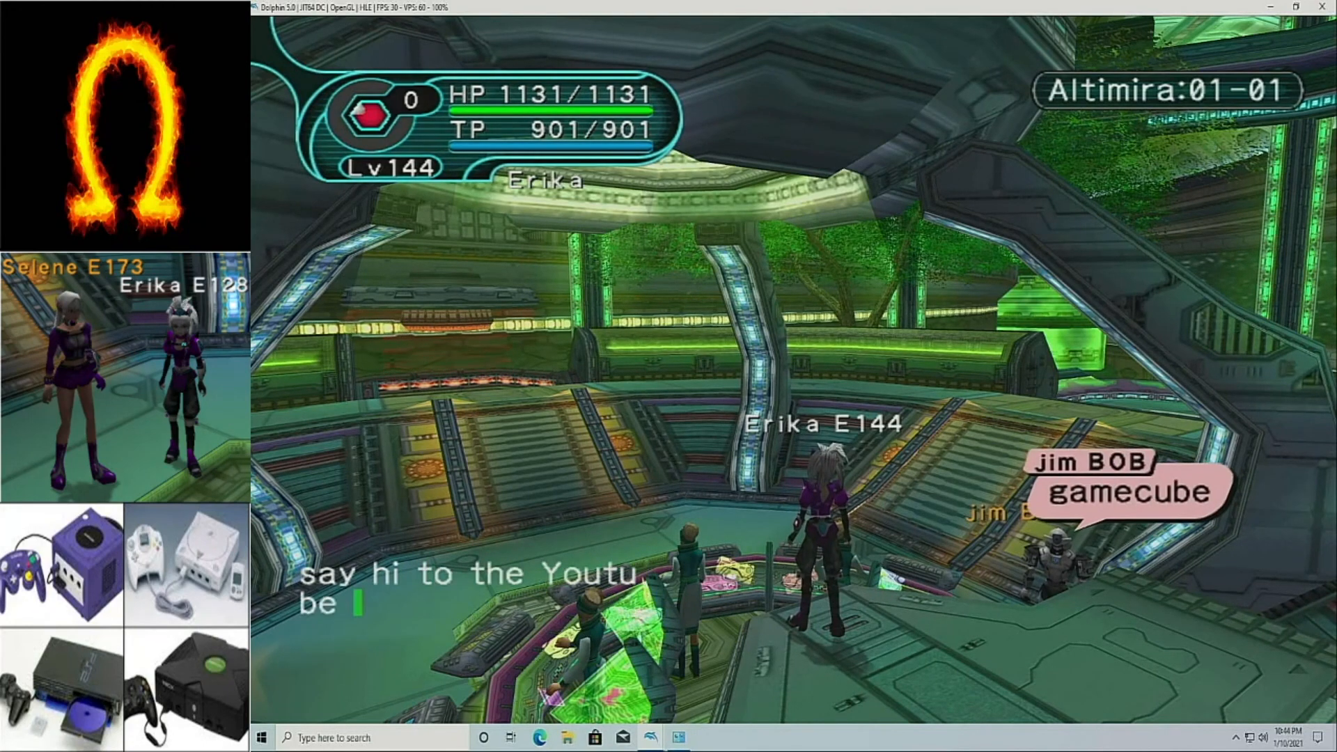
type("viewers")
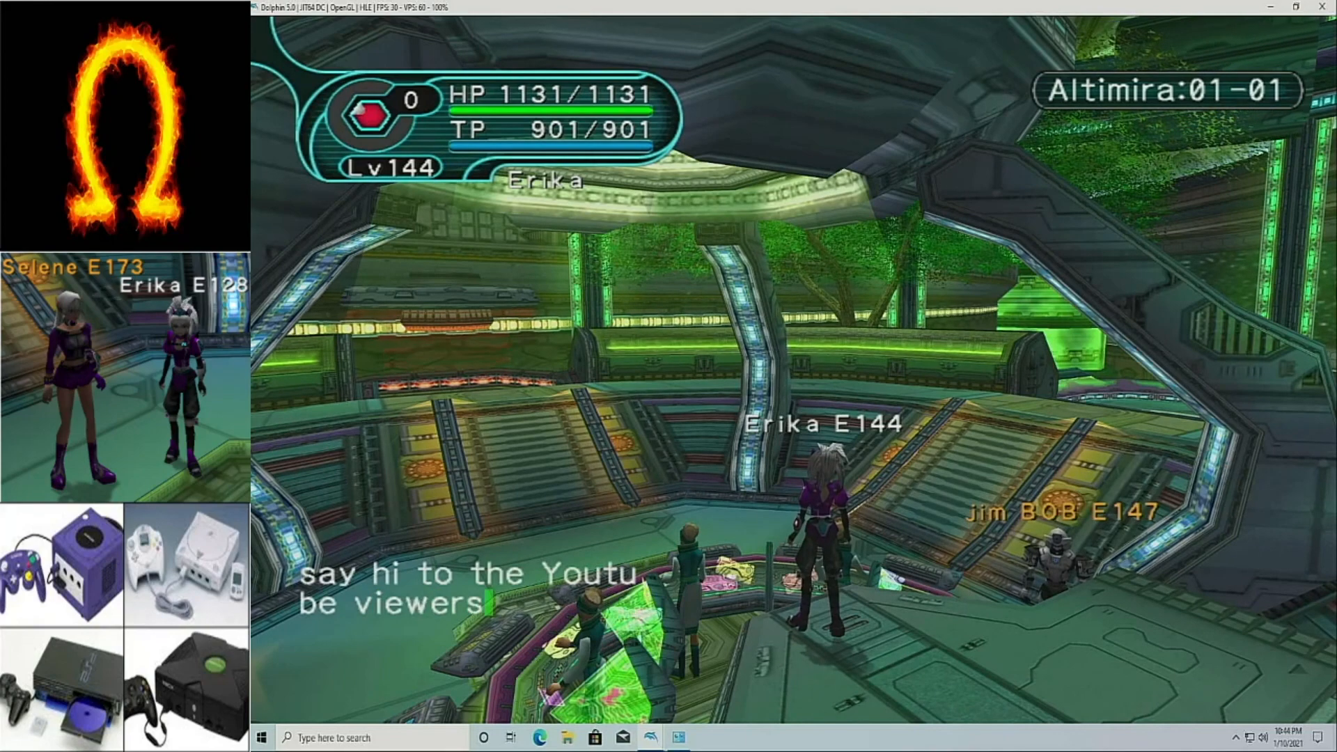
key("Return")
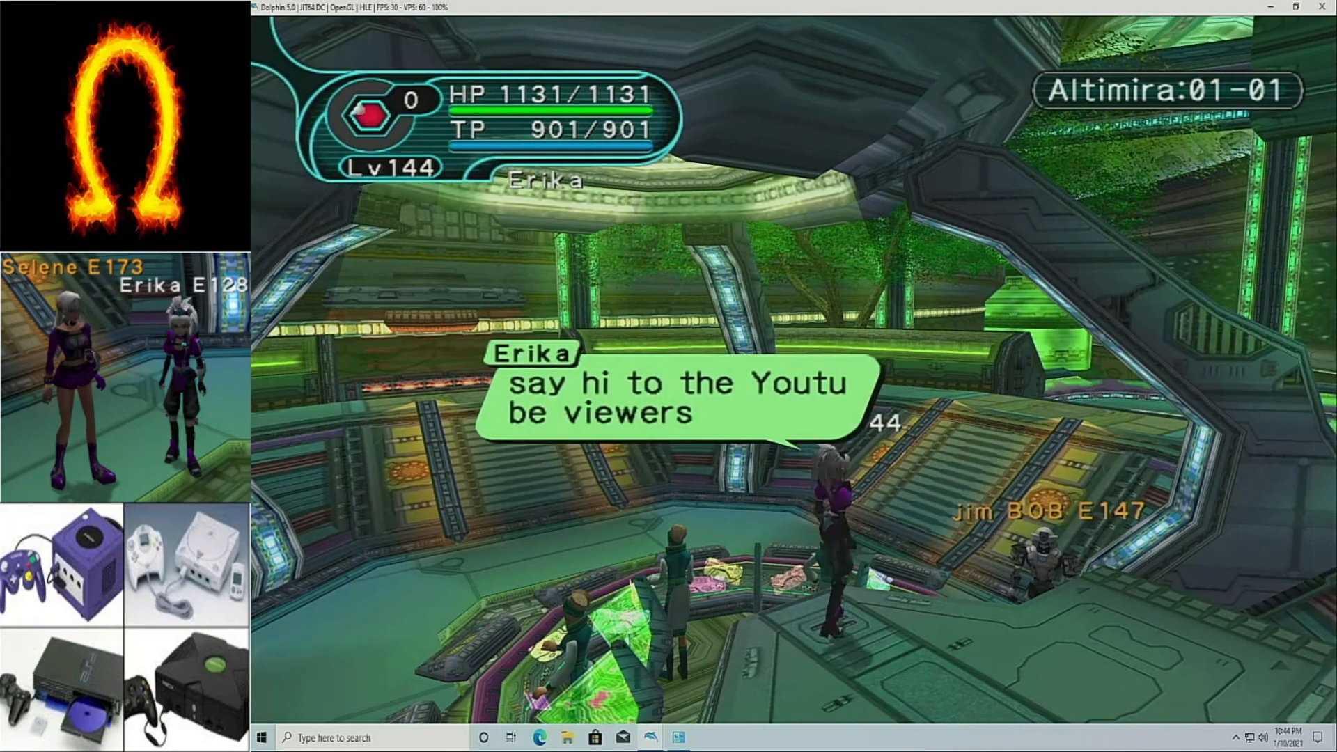